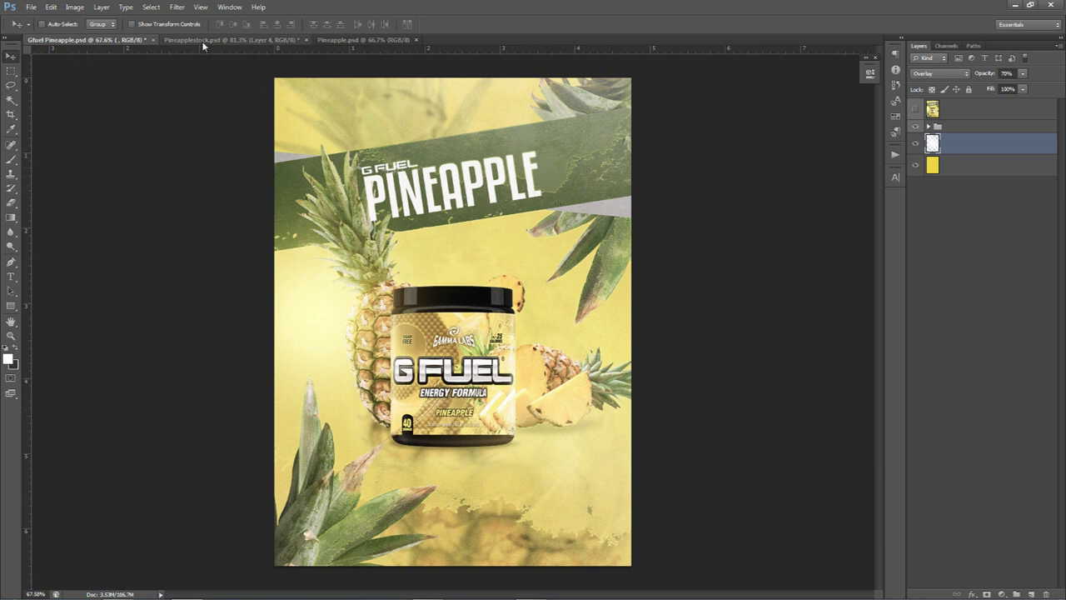
Look at the G Fuel jar layer in Pineapplestock.psd and return to Gfuel Pineapple.psd.
click(232, 40)
click(917, 175)
click(917, 175)
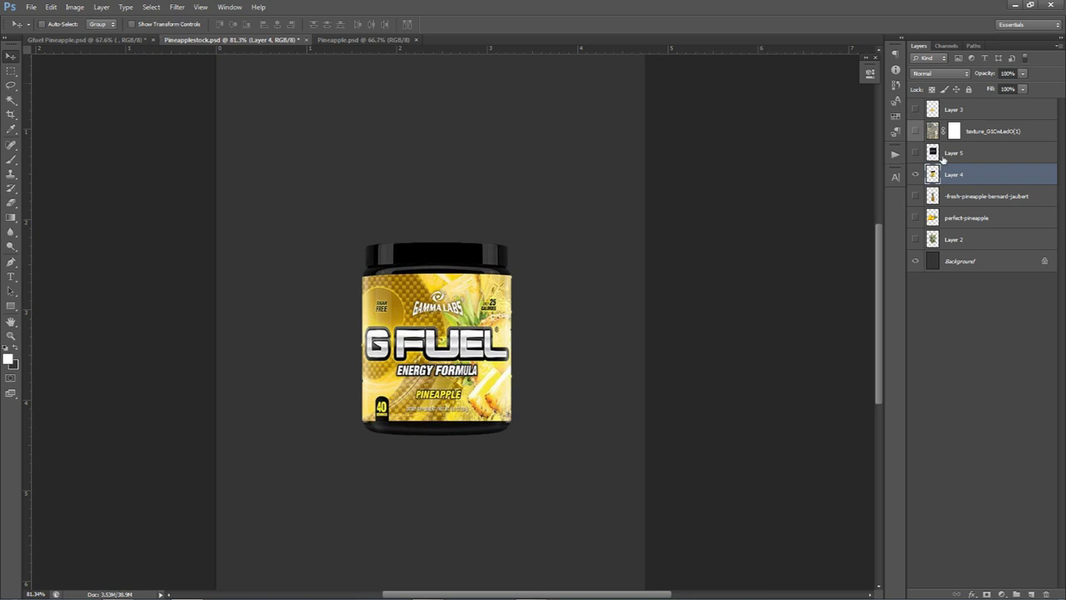
click(133, 40)
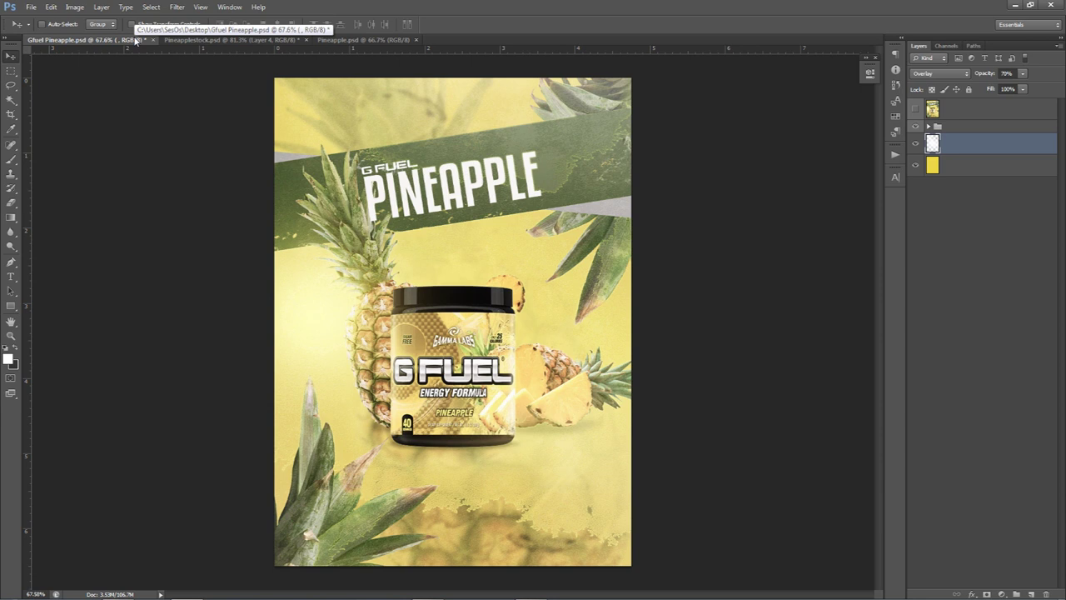
Hide the finished artwork group and the white glow layer, and select the yellow background layer.
click(944, 127)
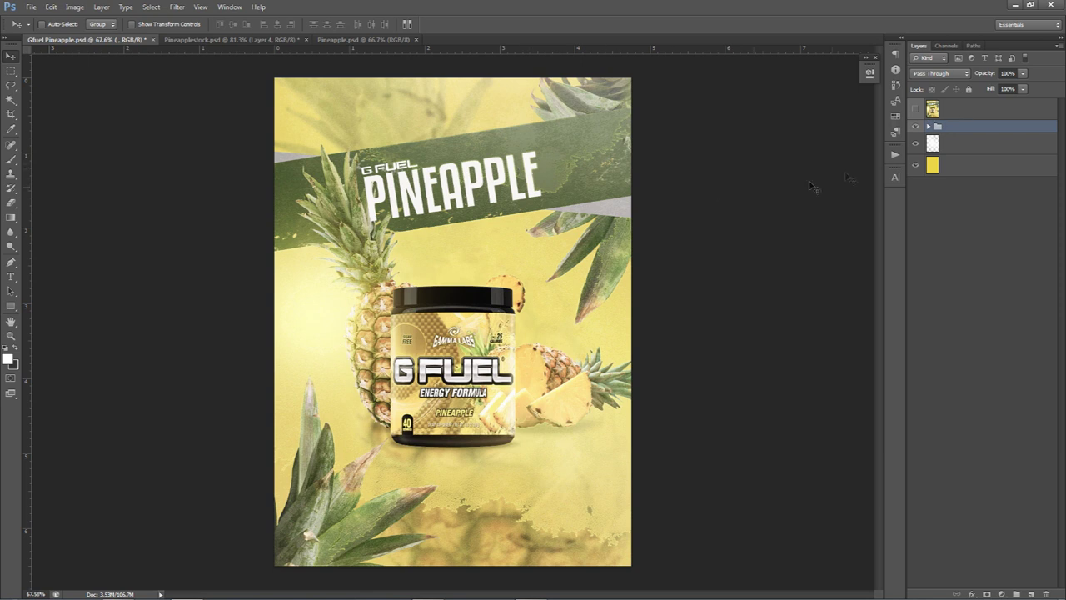
click(916, 126)
click(916, 144)
click(991, 165)
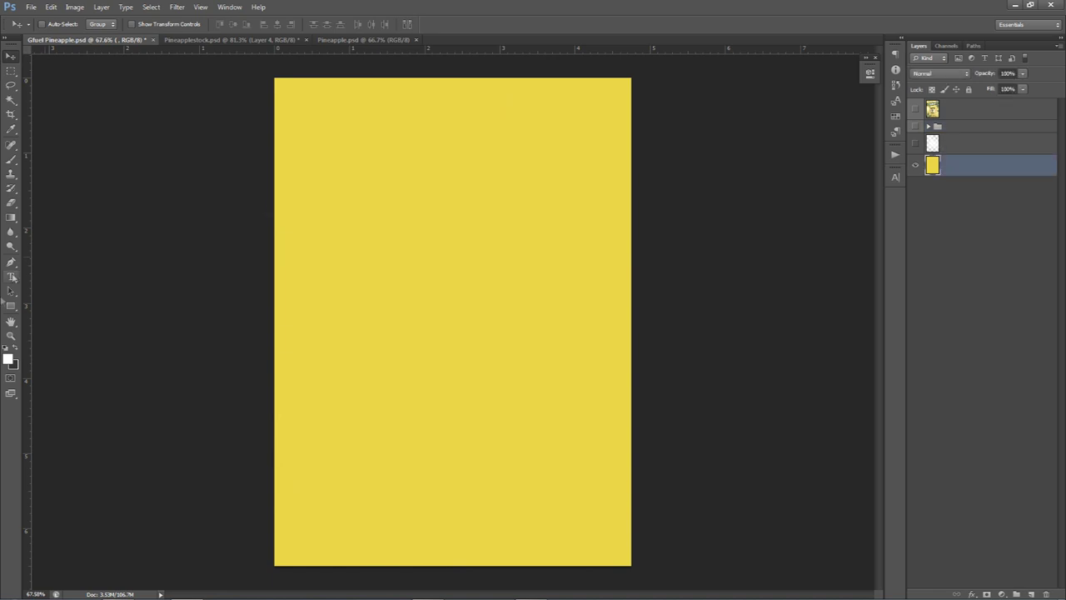
Set the foreground color to the poster background's yellow, ead748, by sampling it from the canvas.
click(8, 359)
click(492, 231)
drag(754, 290, 655, 188)
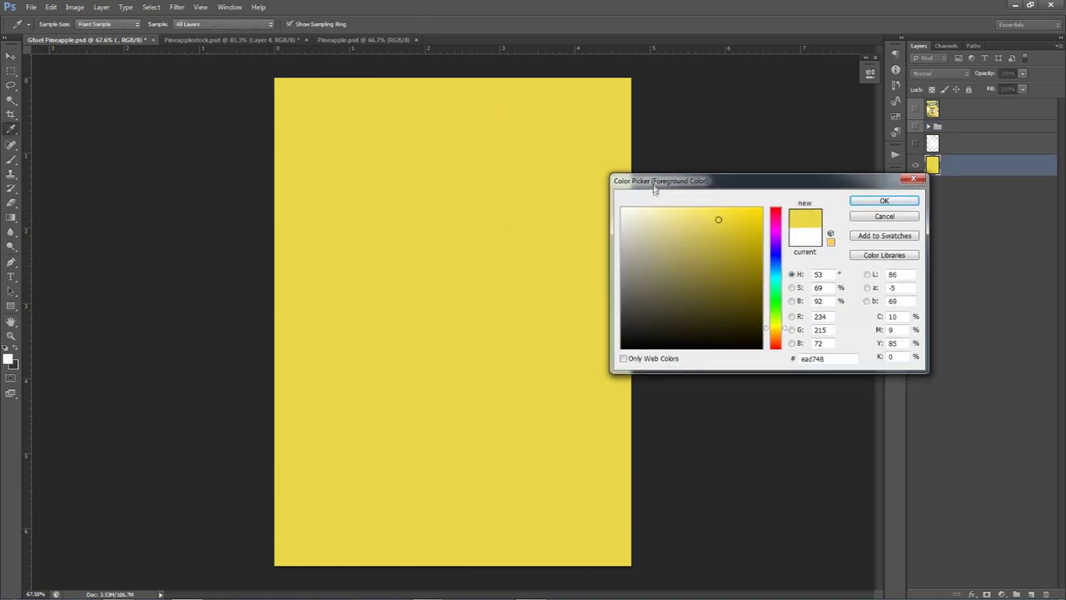
drag(840, 360, 746, 356)
click(885, 201)
key(v)
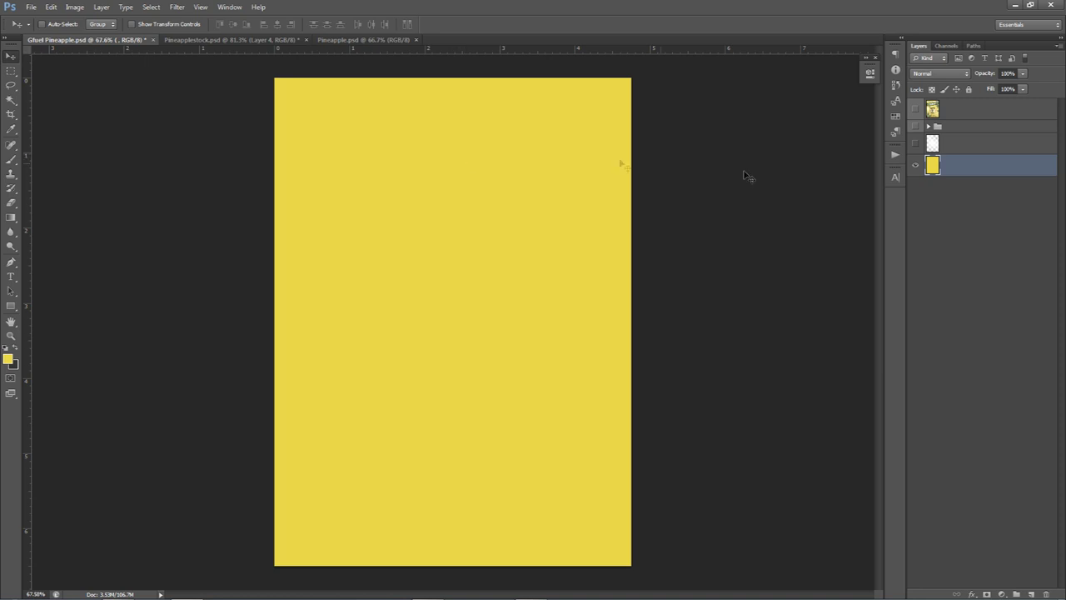
Preview the overlay glow layer over the yellow background and hide it again.
click(916, 144)
click(959, 145)
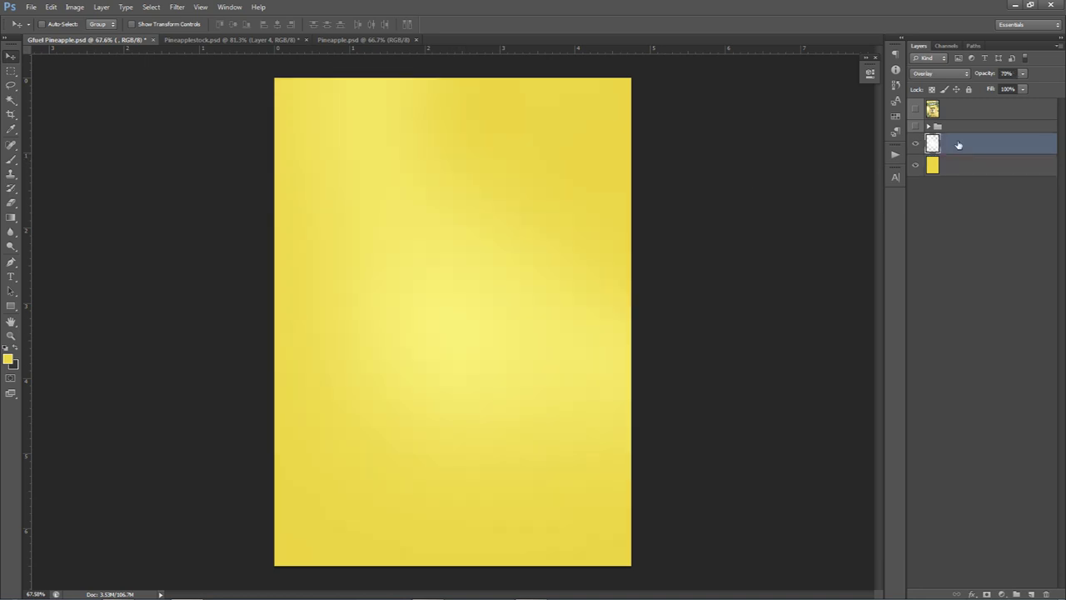
click(916, 143)
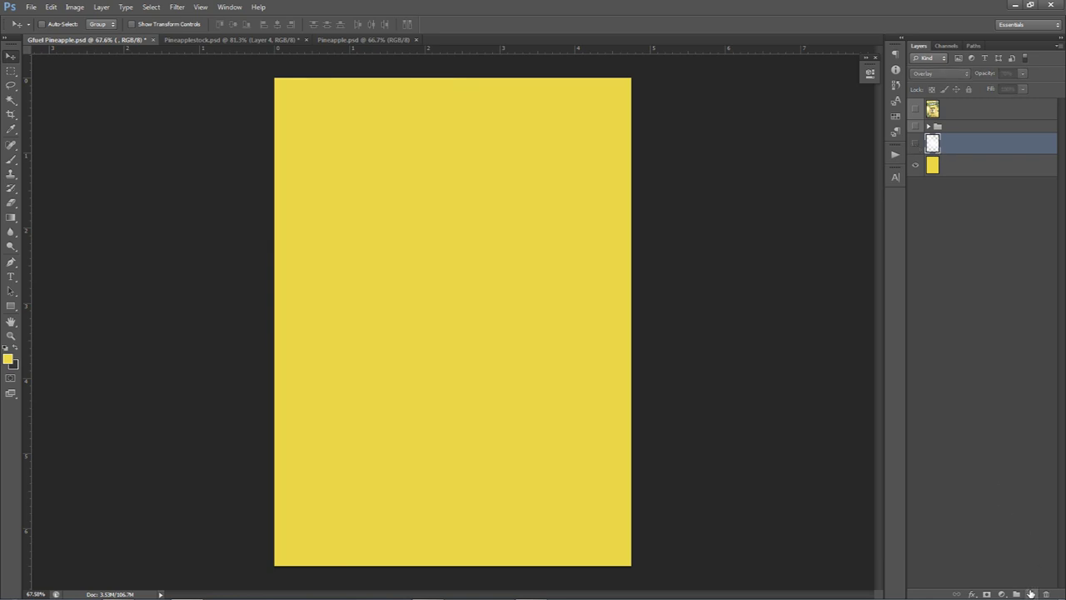
Add a new layer above the glow layer and prepare a soft brush with white (ffffff) as the foreground color.
click(1032, 594)
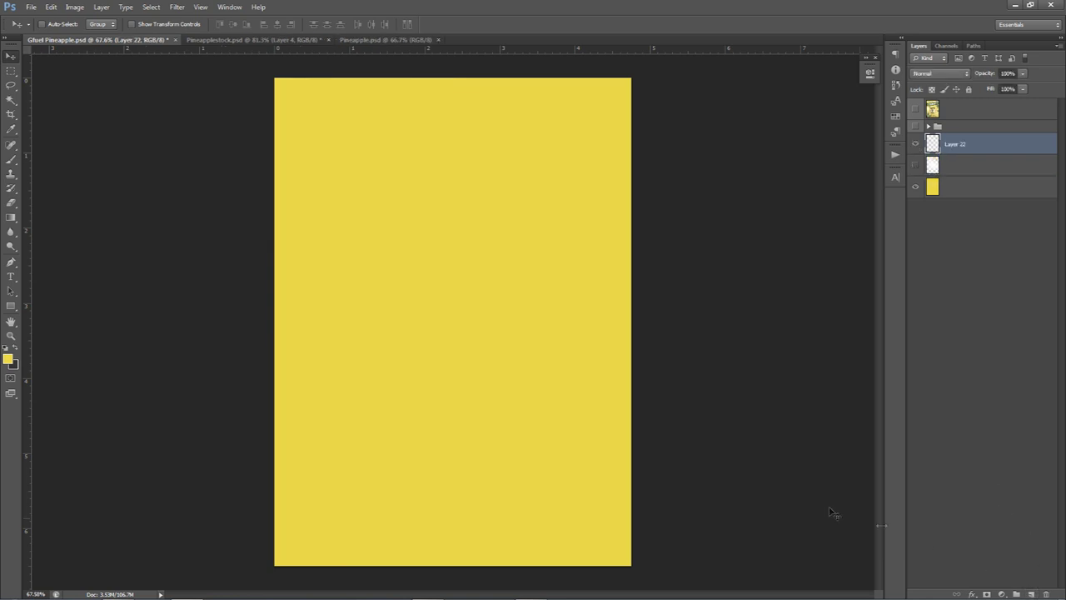
key(b)
right_click(480, 197)
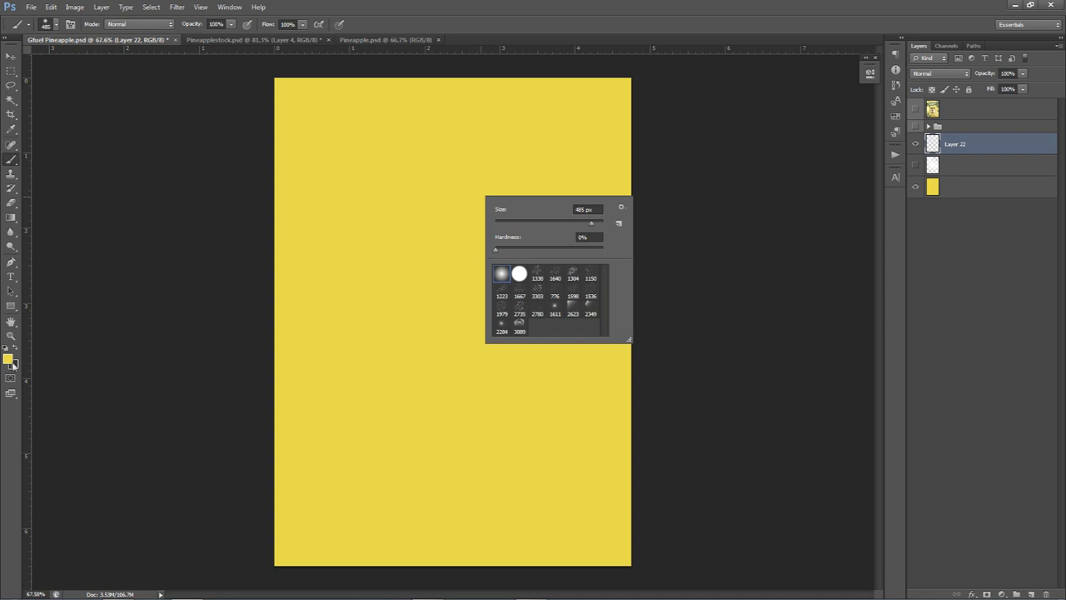
key(Escape)
click(7, 360)
drag(650, 229, 524, 128)
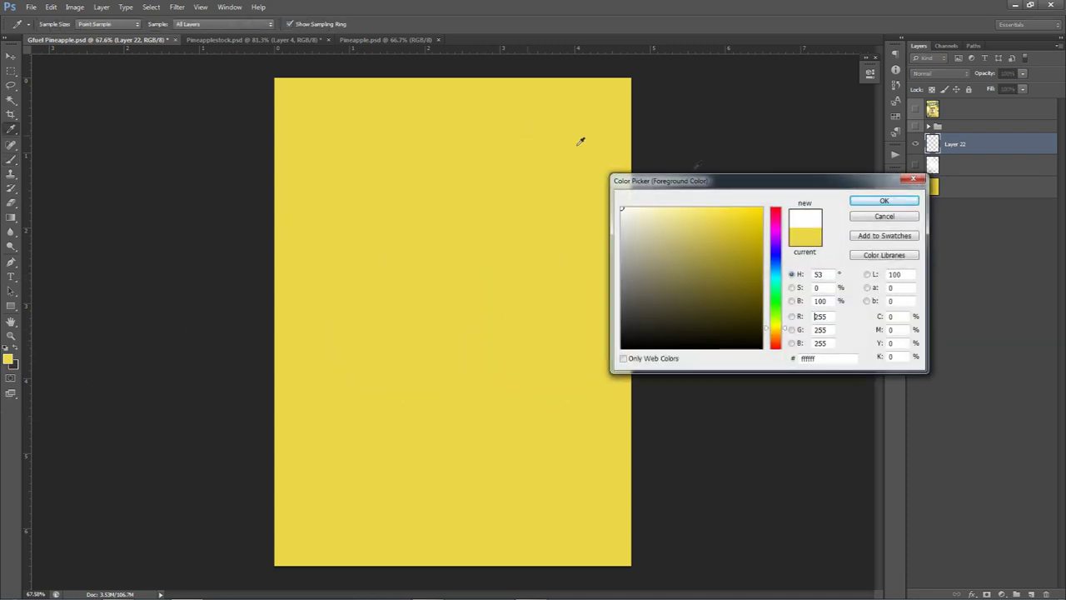
click(889, 204)
Paint a soft white diagonal streak from the poster's upper left to its lower right with a 695 px brush.
mouse_move(441, 170)
alt+mouse_down()
mouse_move(479, 178)
mouse_move(470, 178)
alt+mouse_up()
click(337, 130)
shift+click(696, 455)
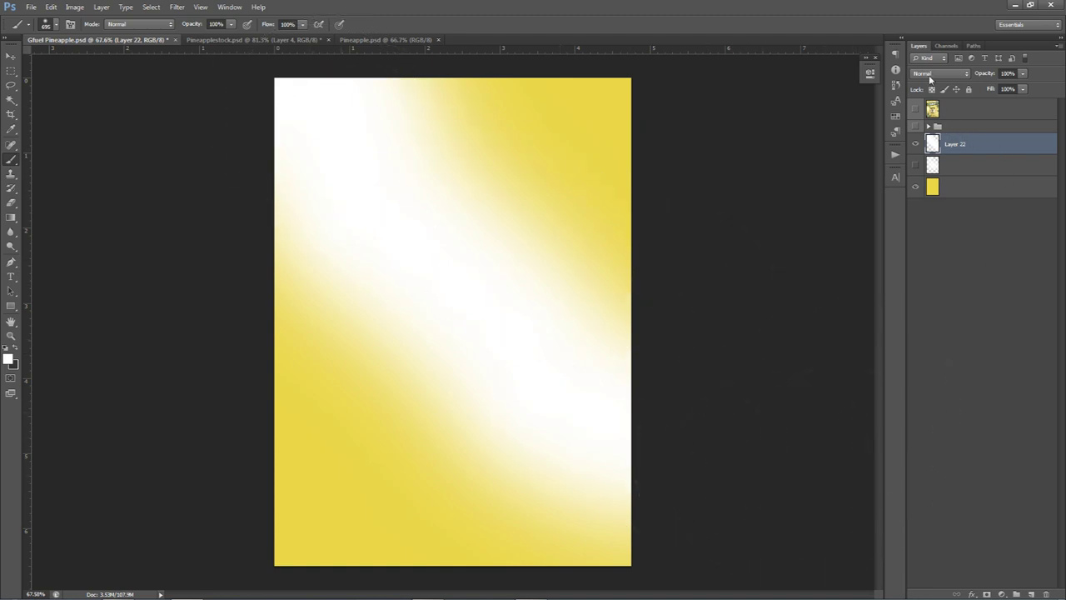
Set the painted streak layer to Overlay blending at 70% opacity.
click(933, 74)
click(926, 221)
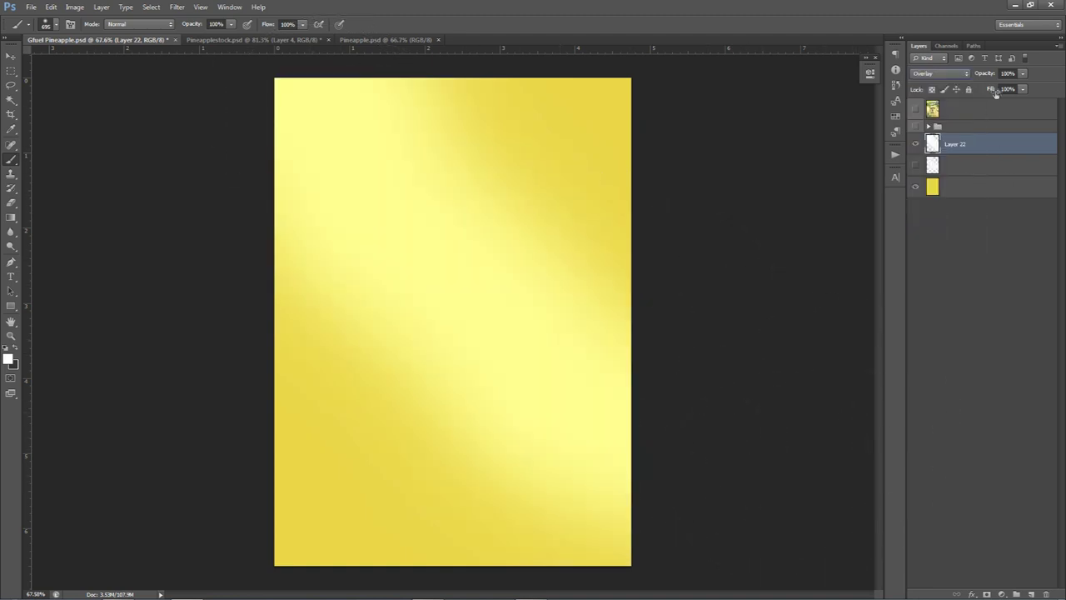
click(1007, 74)
text(70)
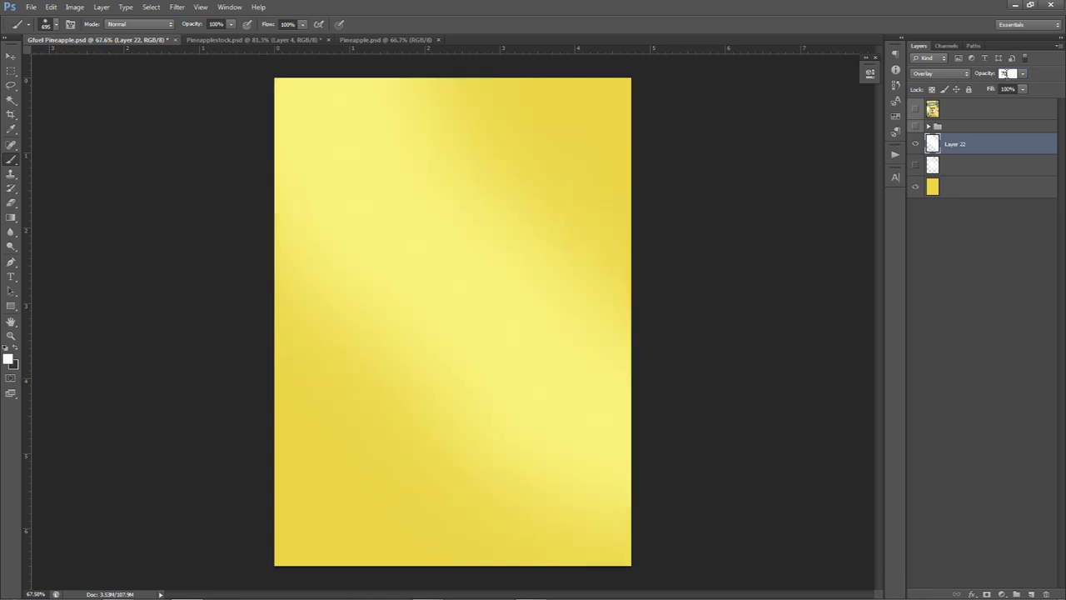
Show the original glow layer again and delete the practice streak layer.
click(916, 144)
click(915, 165)
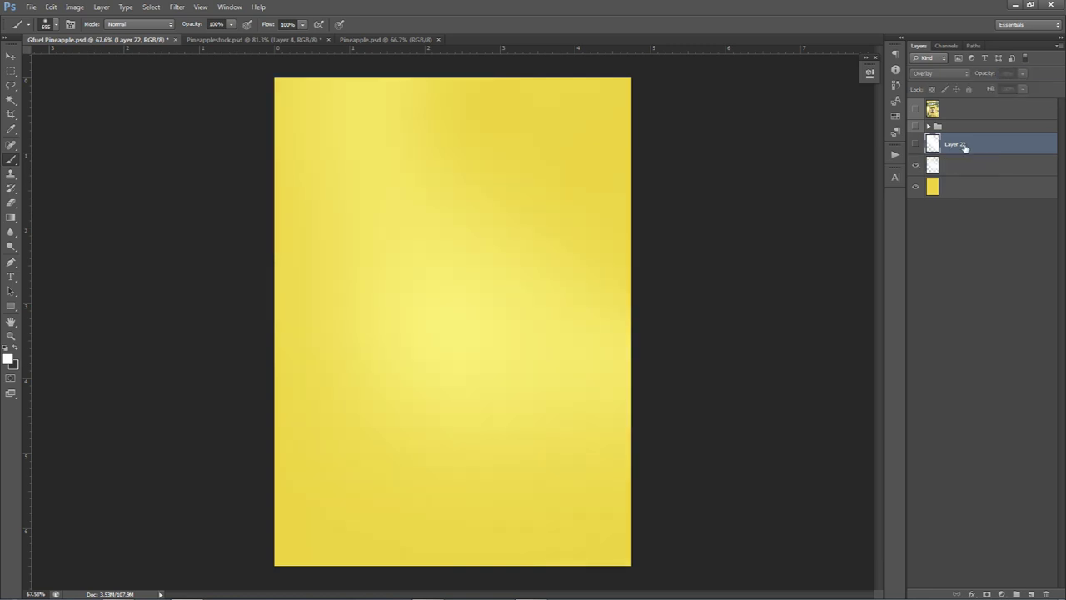
key(Delete)
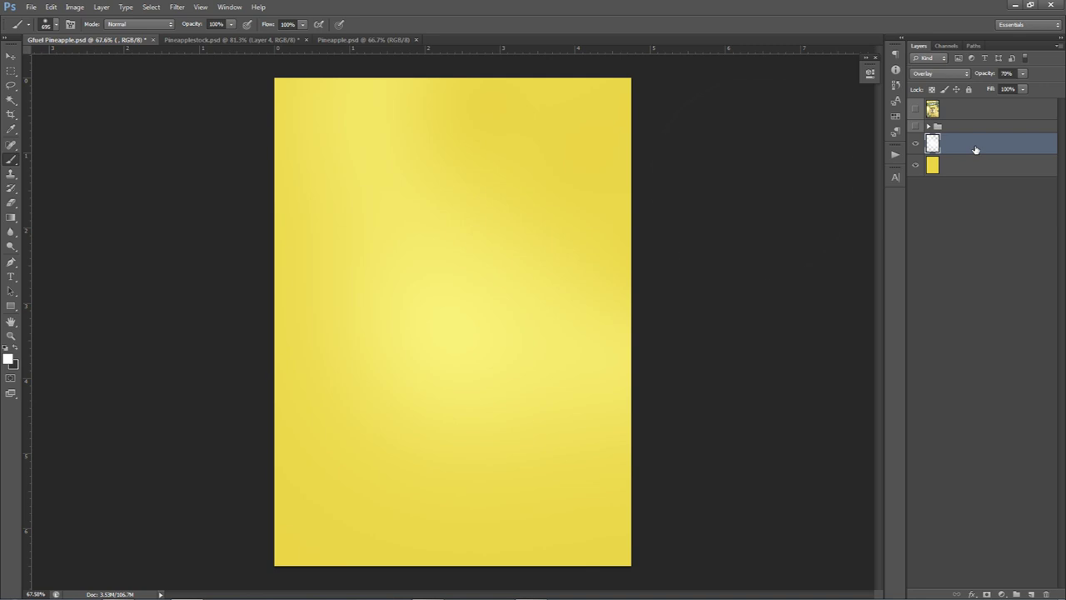
Display the guides and compare them with the finished artwork group by briefly showing it.
key(v)
key(alt+v)
key(Escape)
key(ctrl+semicolon)
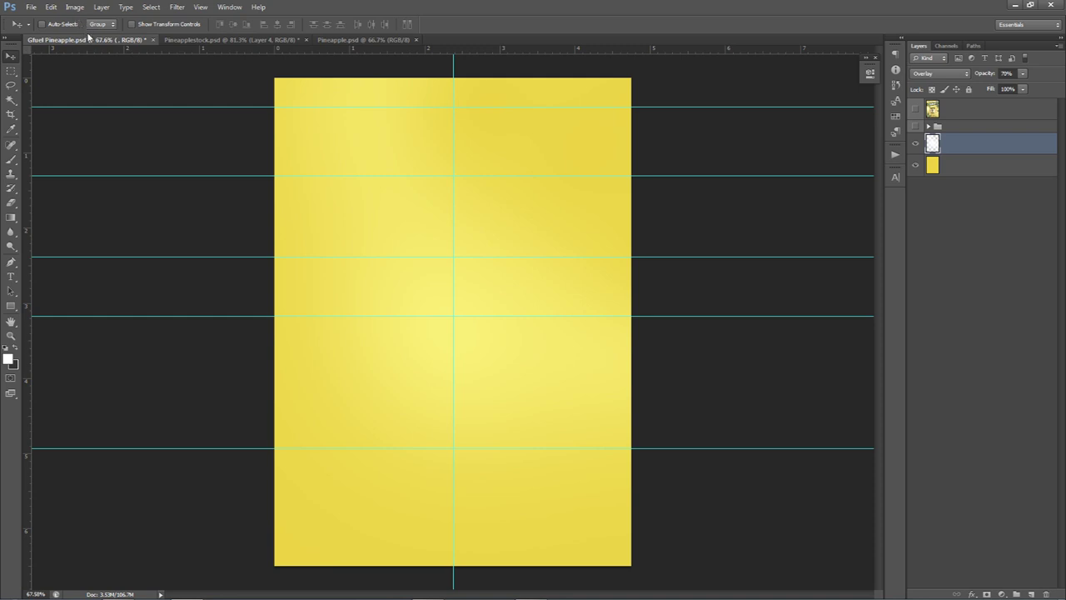
click(916, 126)
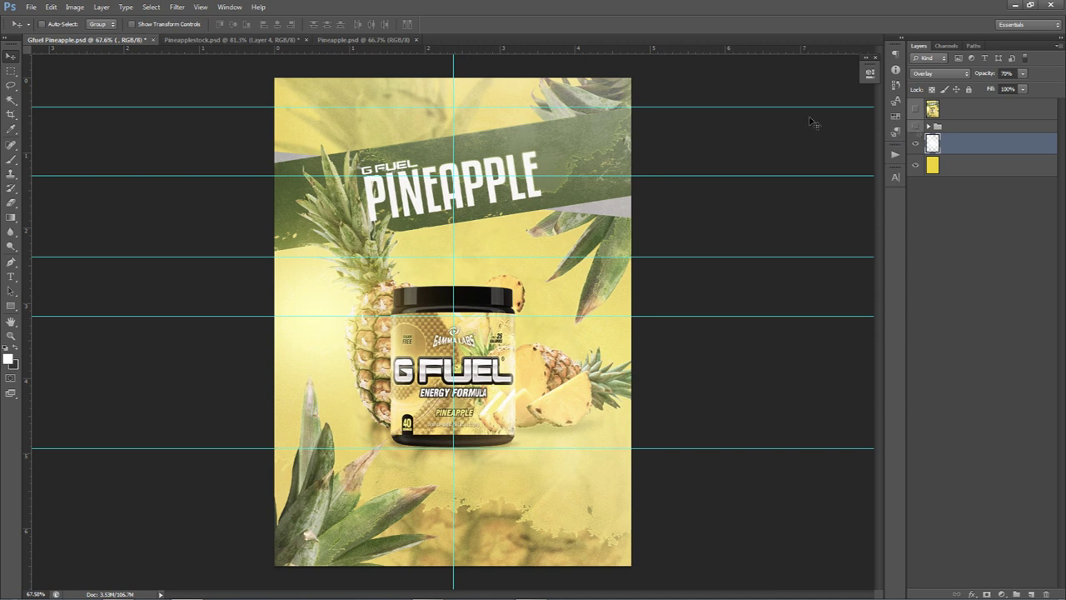
click(916, 126)
In Pineapplestock.psd, clean up the jar label's right edge using a rectangular marquee selection, and deselect.
click(229, 39)
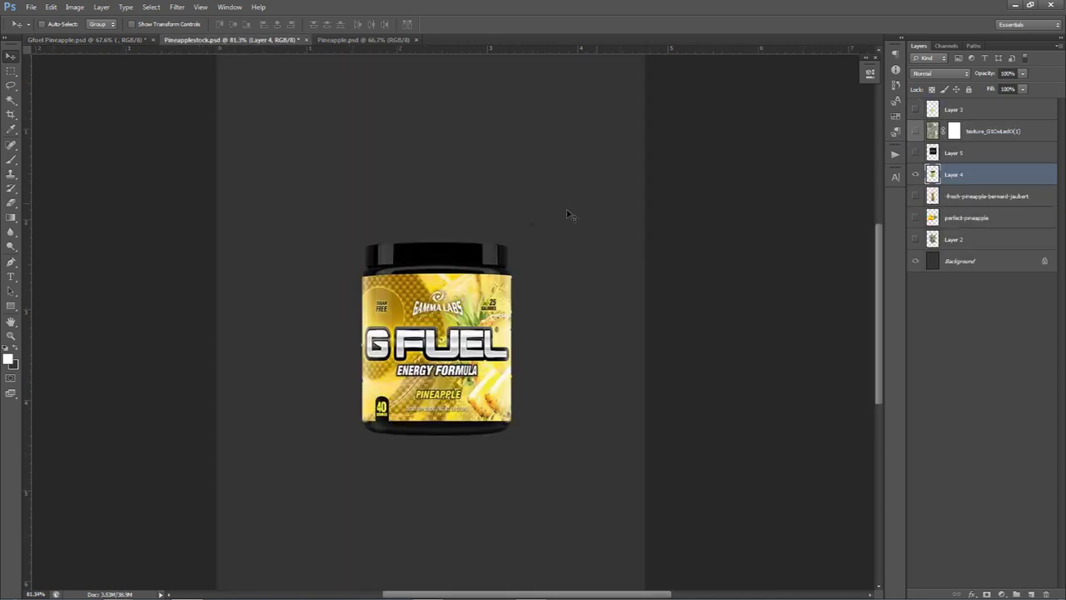
scroll(531, 324, up, 10)
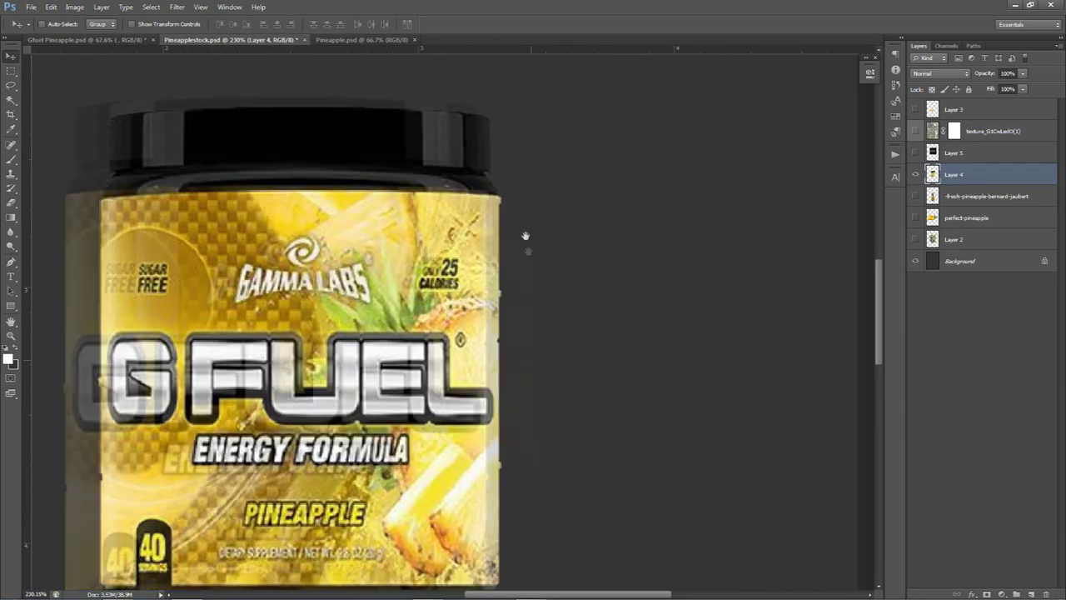
drag(526, 235, 524, 229)
key(m)
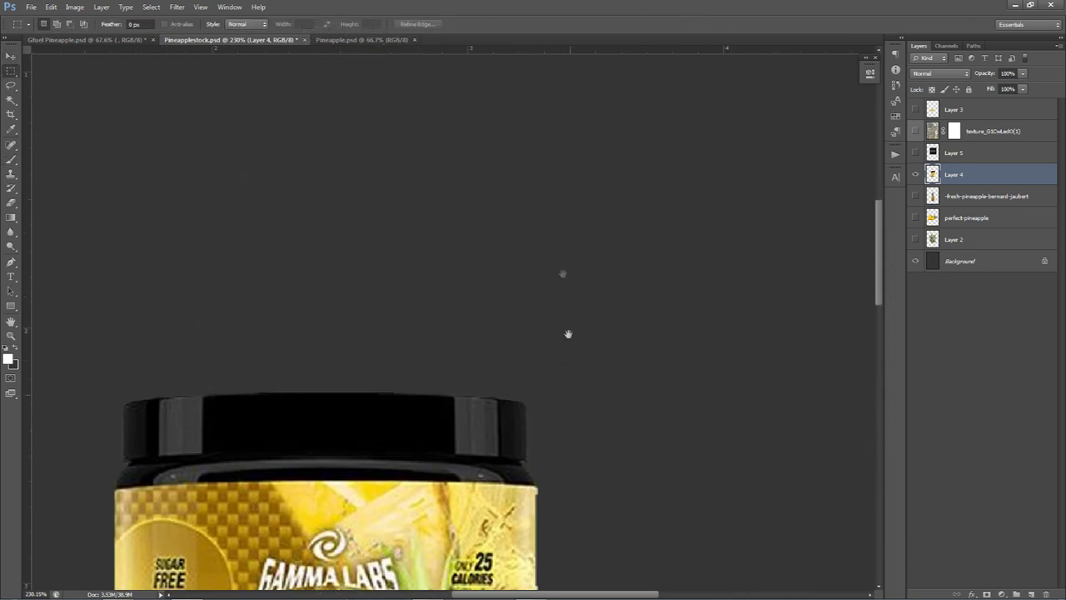
drag(569, 387, 521, 69)
drag(489, 135, 608, 589)
drag(528, 509, 523, 506)
key(ctrl+d)
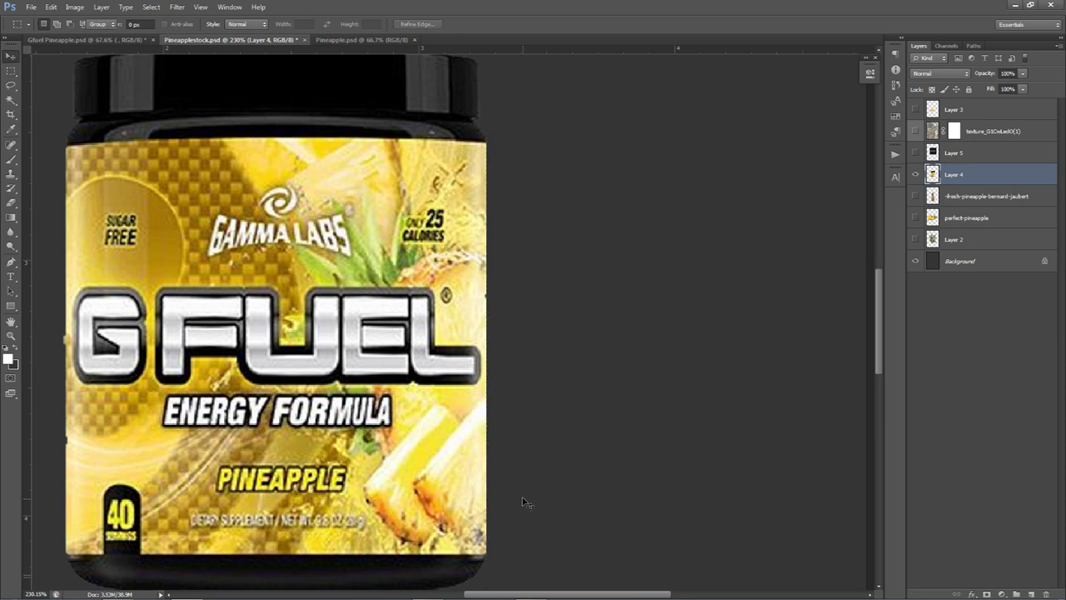
Clean up the jar label's left edge using a narrow rectangular marquee selection along it.
drag(349, 393, 598, 272)
key(m)
drag(269, 112, 315, 555)
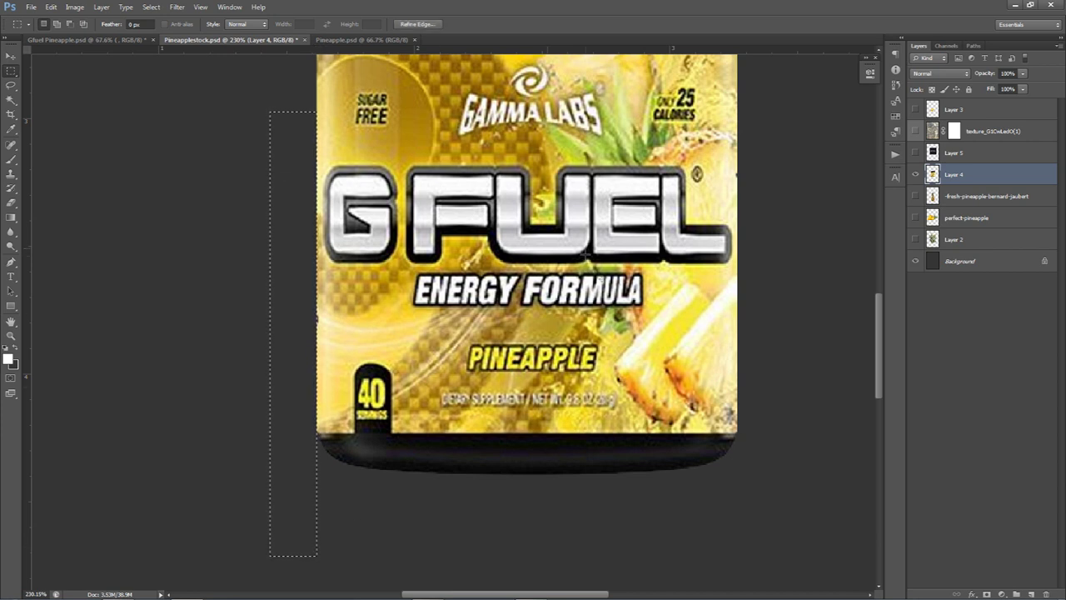
key(v)
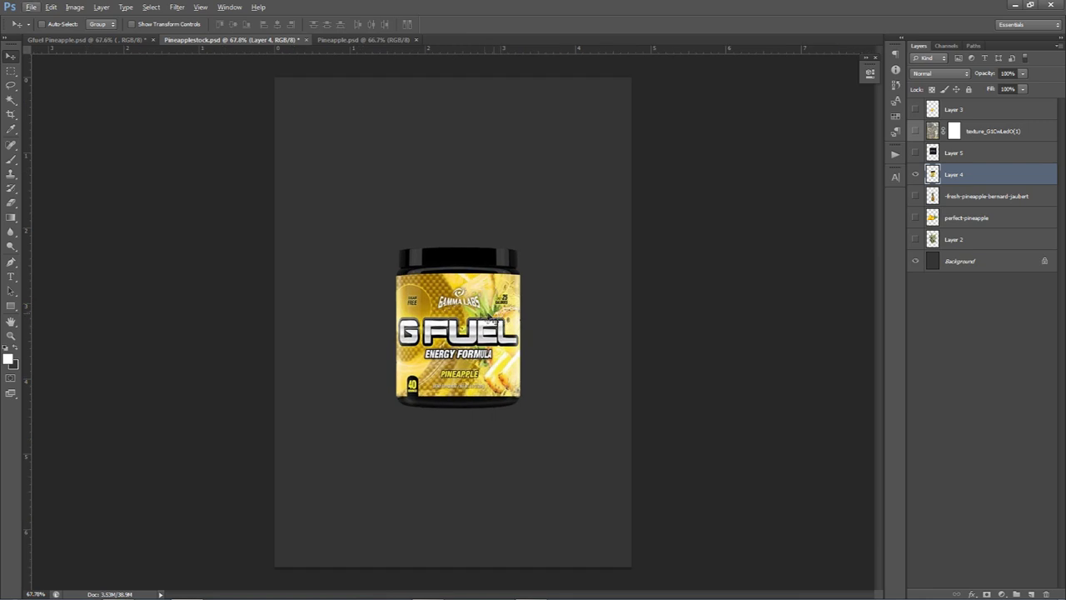
Copy the jar into Gfuel Pineapple.psd, centered on the vertical guide with its base on the lowest horizontal guide.
drag(488, 316, 479, 166)
drag(478, 166, 498, 349)
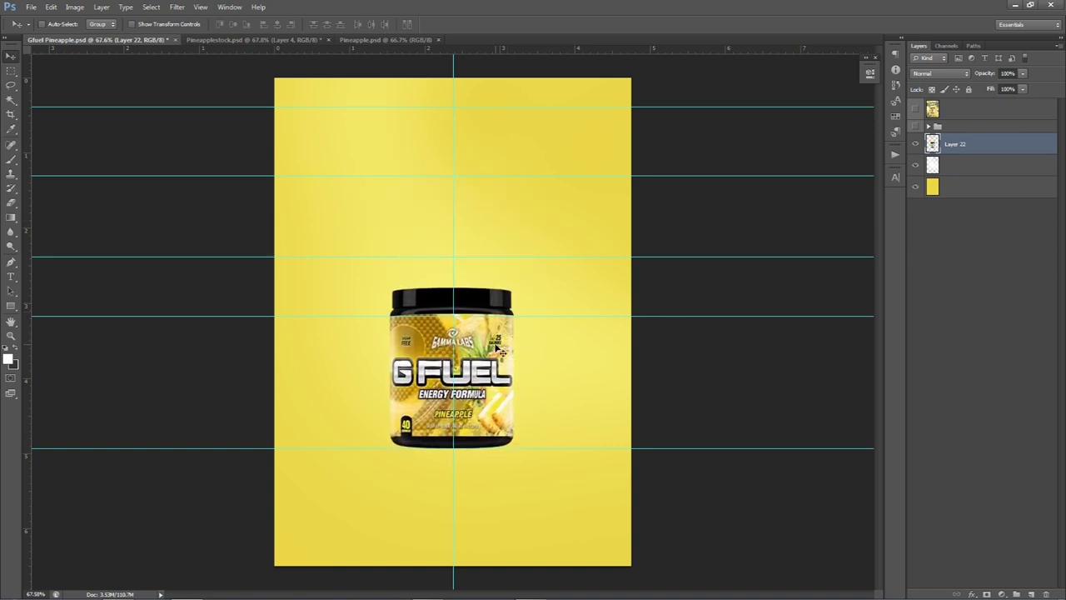
drag(505, 382, 505, 325)
drag(446, 249, 426, 146)
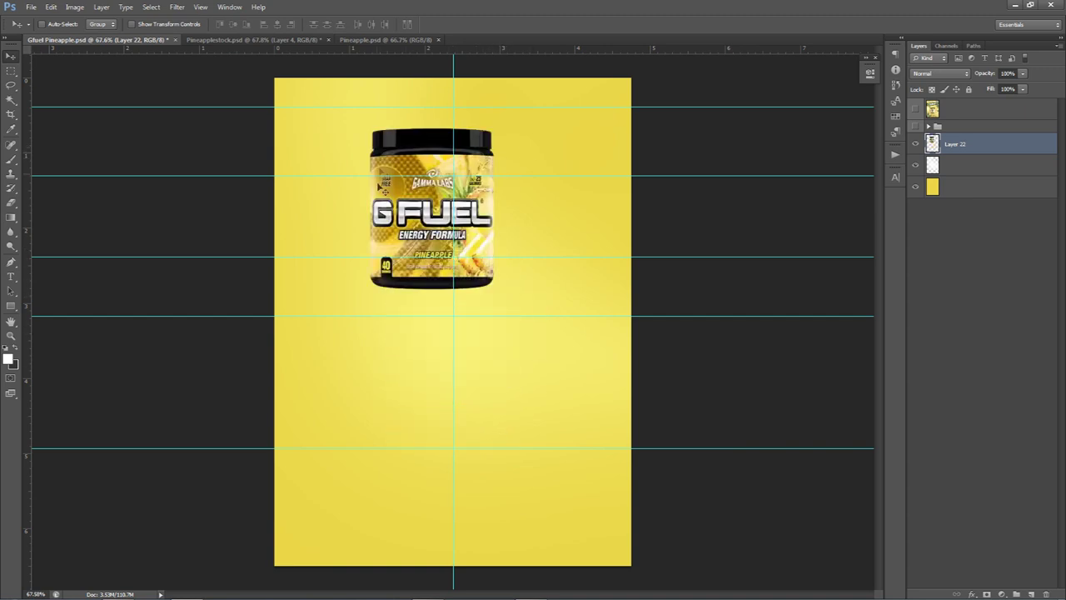
drag(480, 188, 506, 346)
key(ctrl+;)
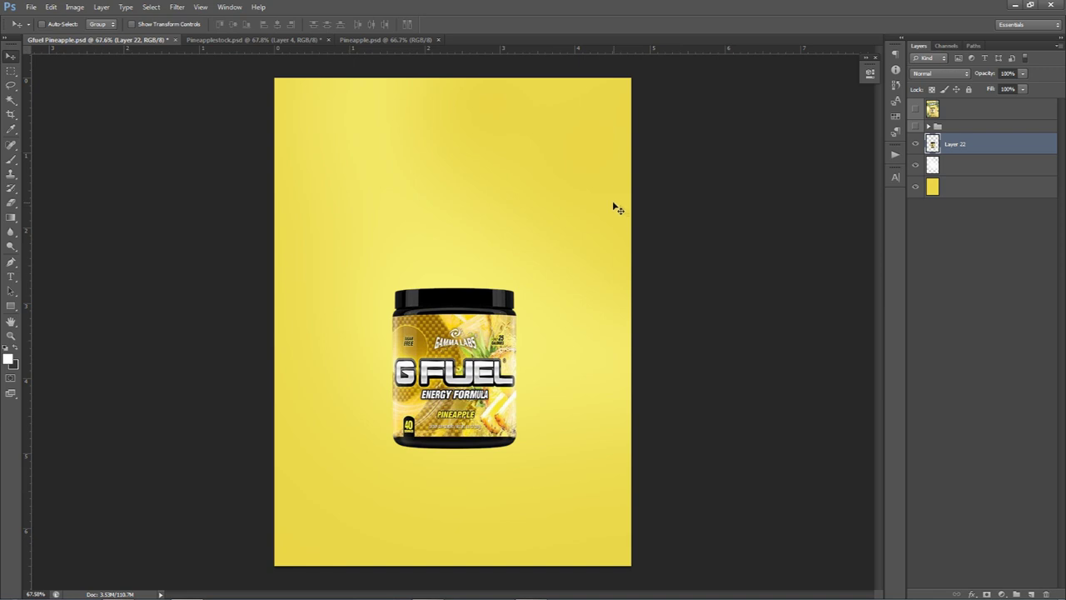
key(ctrl+;)
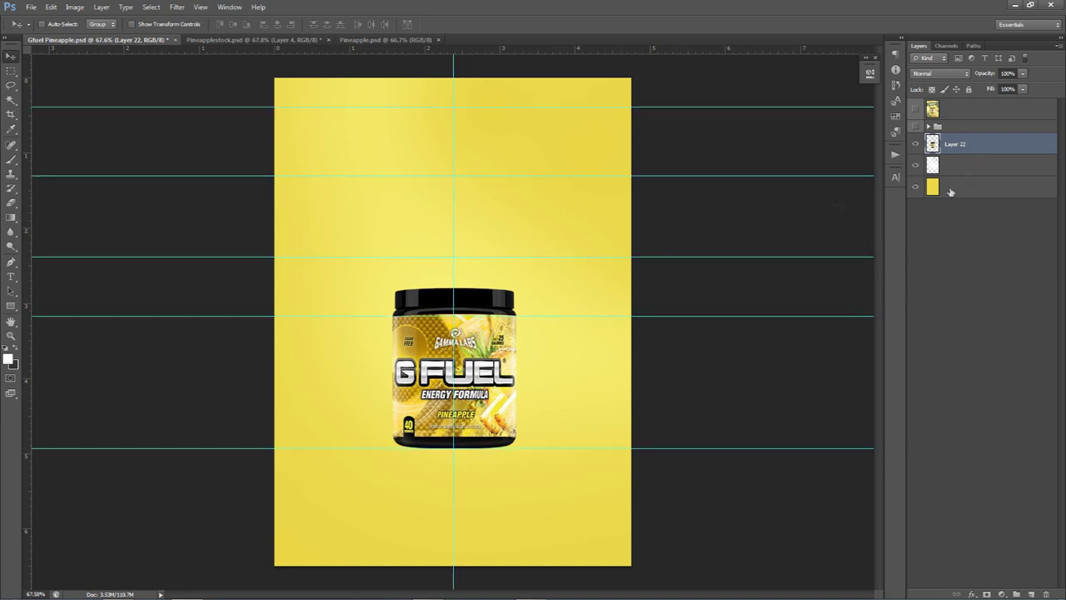
Draw a white rectangle about 1359 by 196 px across the upper poster, extending past both sides.
click(11, 305)
click(68, 305)
drag(233, 132, 743, 204)
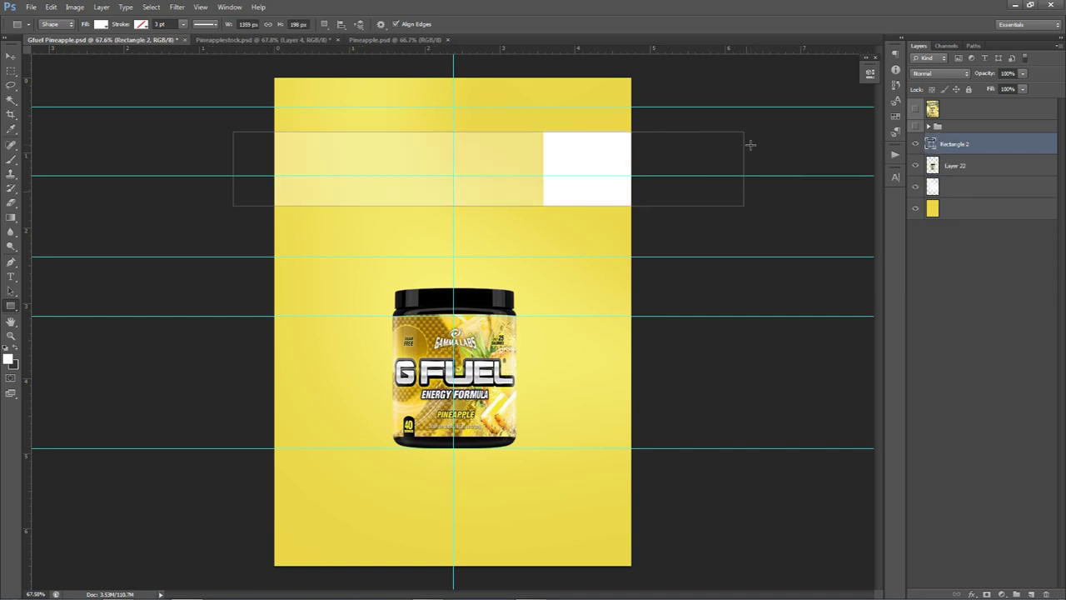
Rotate the white rectangle into a band rising to the right and fit it between the first and third horizontal guides.
key(ctrl+t)
drag(761, 134, 753, 76)
drag(626, 121, 605, 131)
drag(469, 140, 459, 140)
key(Return)
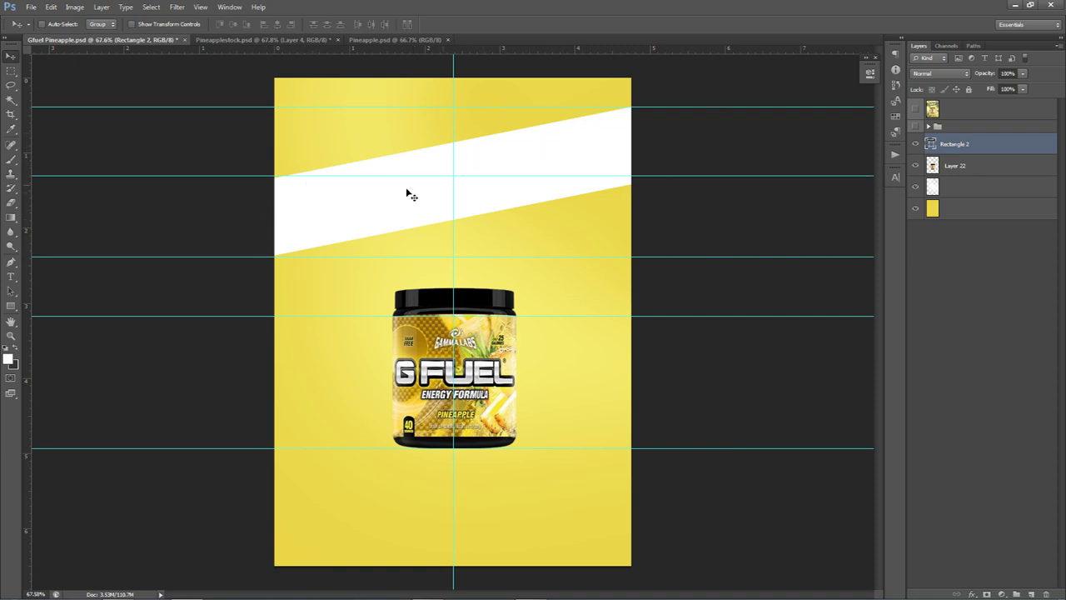
Change the diagonal band's fill color to green, 5cb255.
double_click(933, 143)
click(690, 250)
click(777, 296)
drag(781, 305, 781, 312)
click(699, 233)
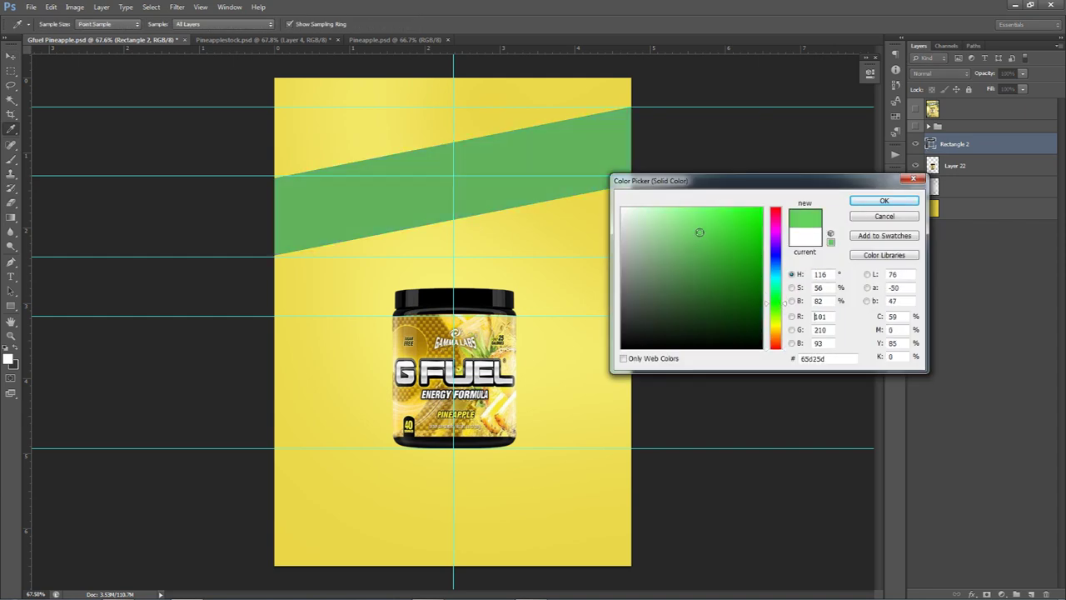
click(694, 250)
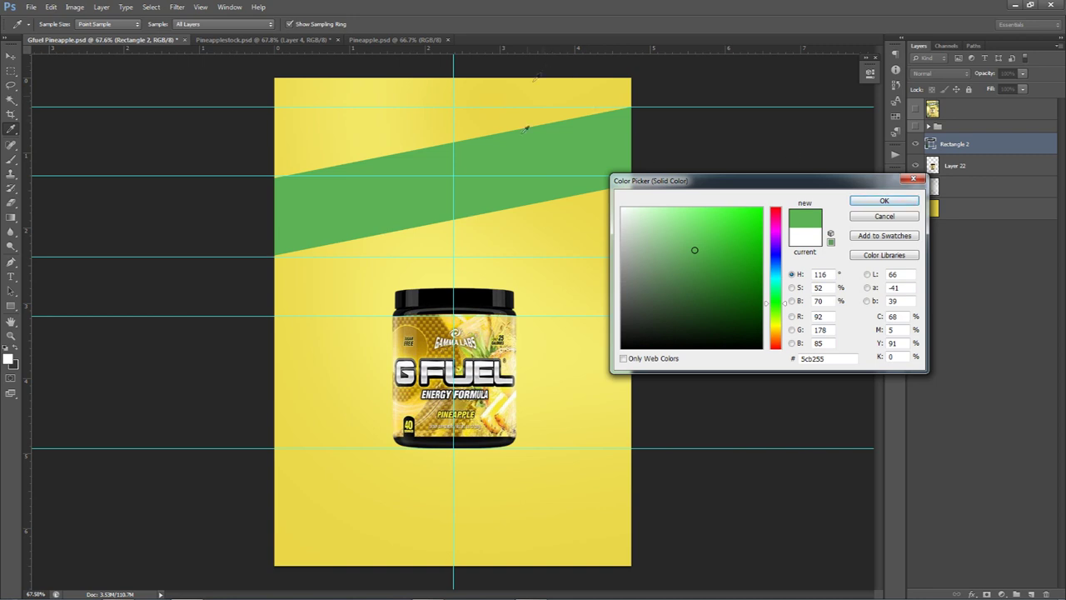
click(884, 201)
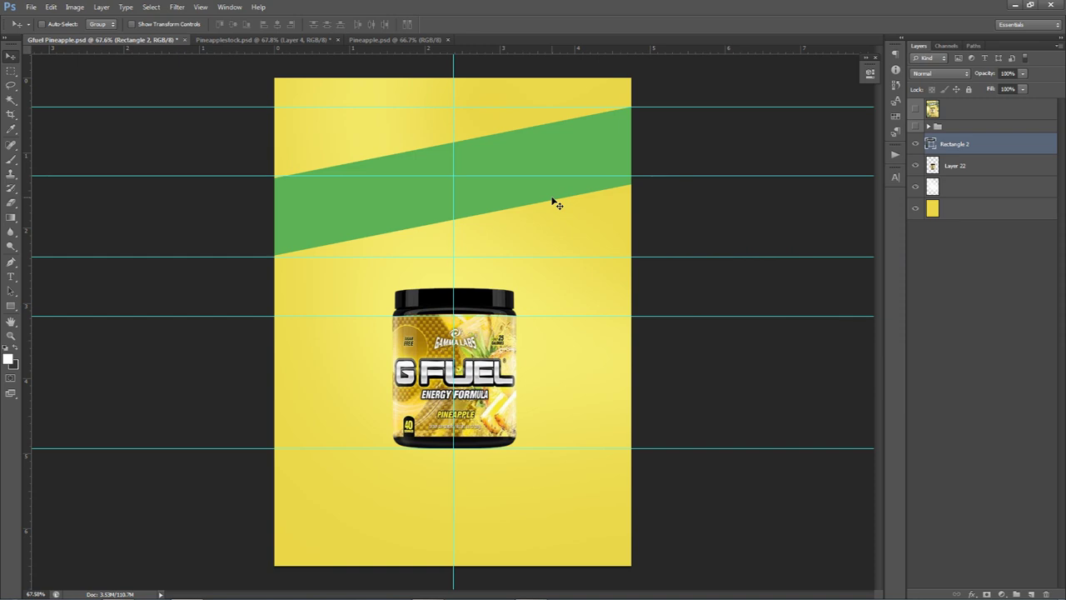
Draw a second white rectangle about 1204 by 128 px behind the green band, on a layer above the jar.
click(957, 166)
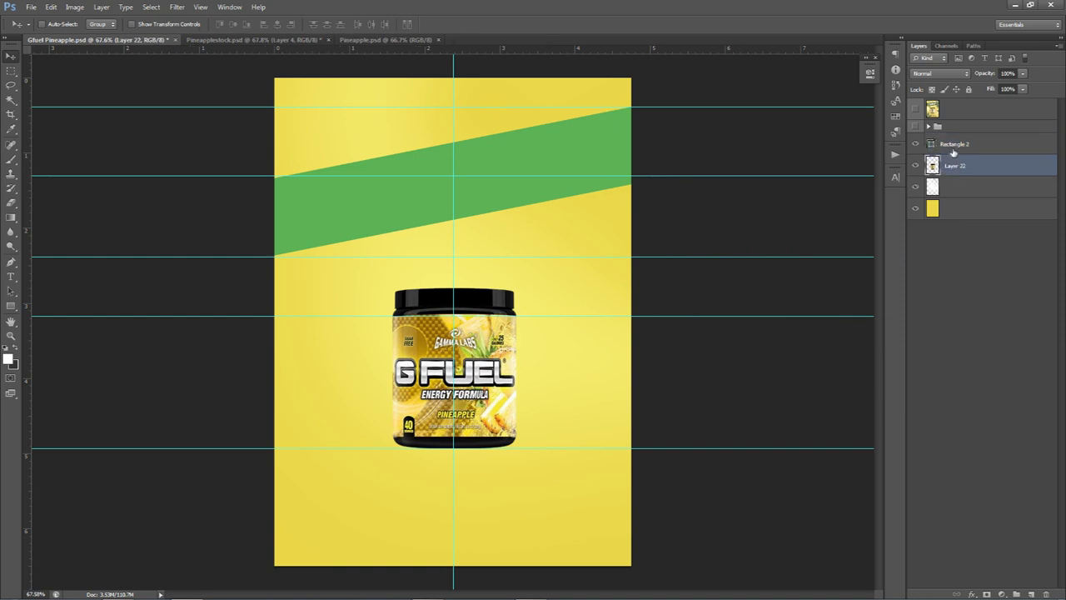
drag(11, 306, 52, 307)
drag(211, 154, 665, 203)
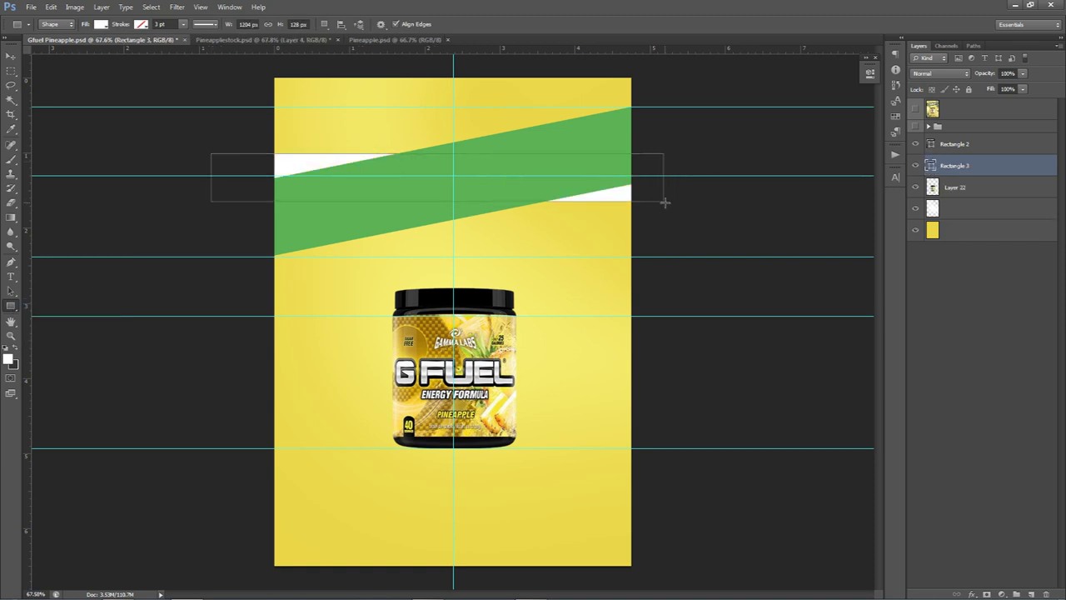
Tilt the white rectangle slightly clockwise so it crosses behind the green band, and hide the guides.
key(ctrl+t)
drag(694, 182, 714, 197)
key(Return)
key(v)
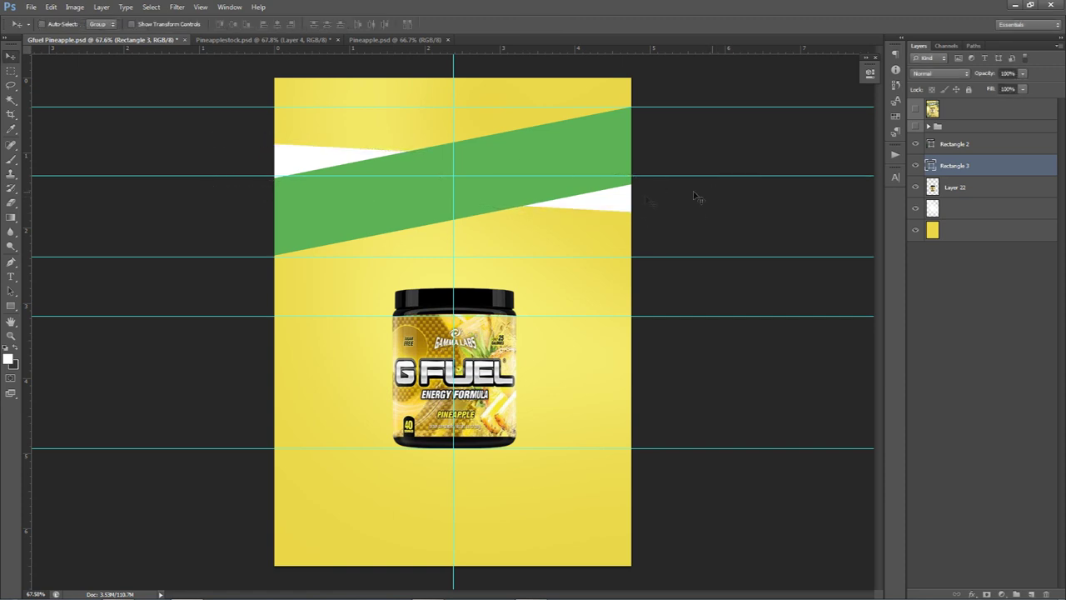
key(ctrl+semicolon)
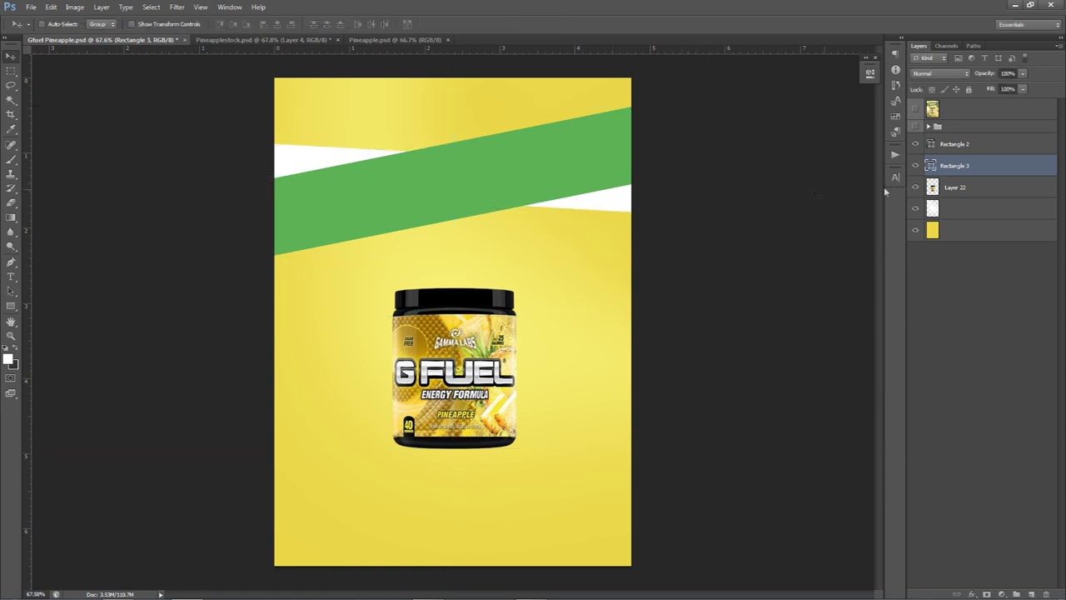
Change the rear rectangle's fill color to dark gray, 646464.
double_click(931, 166)
drag(658, 291, 575, 304)
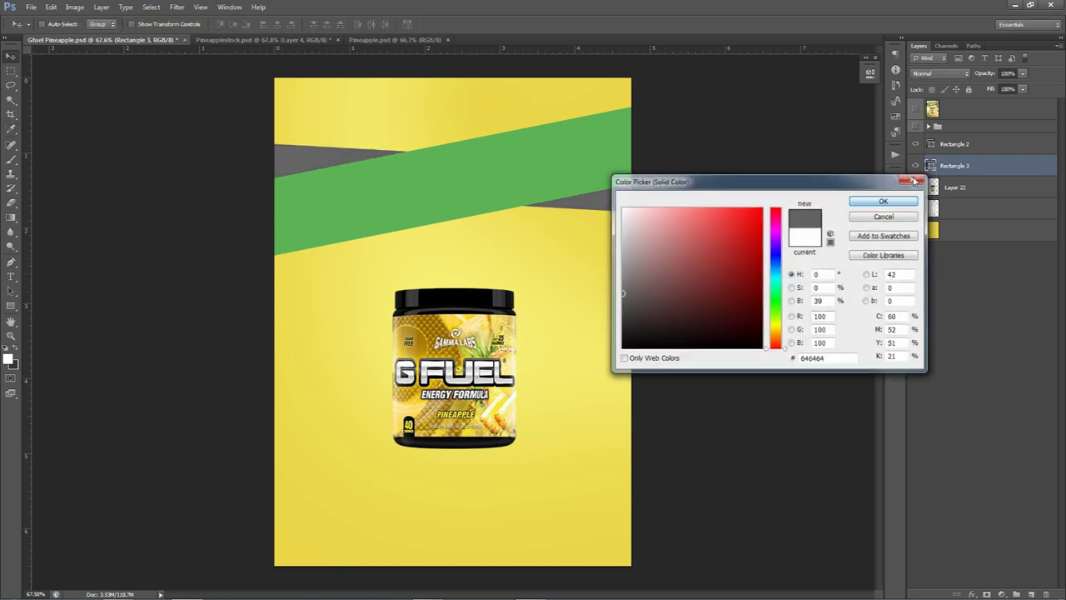
click(884, 201)
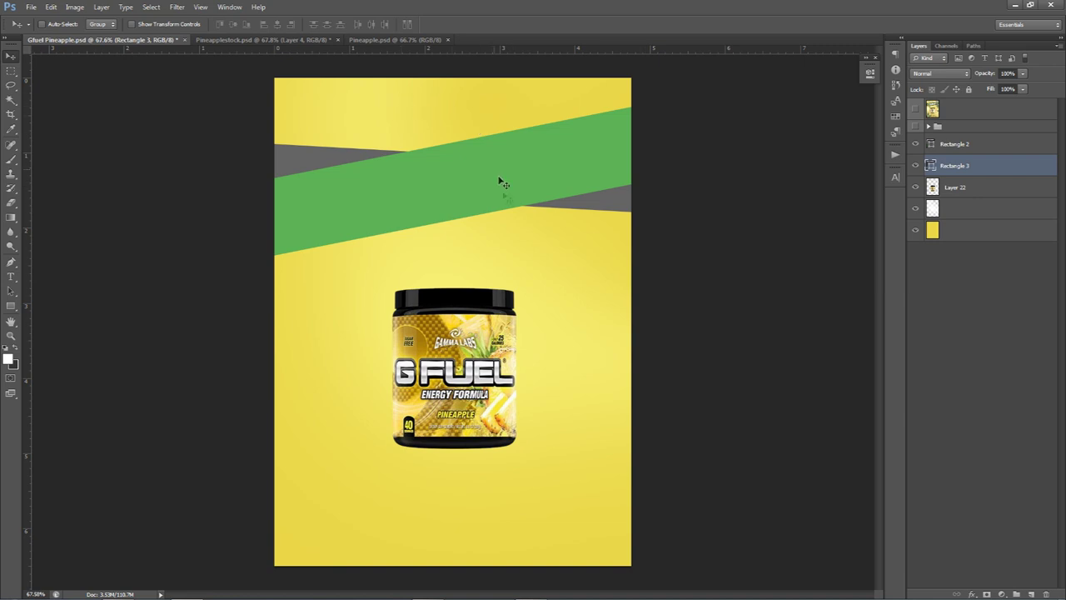
Add white text "PINEAPPLE" in 15 pt Kenyan Coffee Regular above the green band's layer and angle it along the band.
key(t)
click(455, 230)
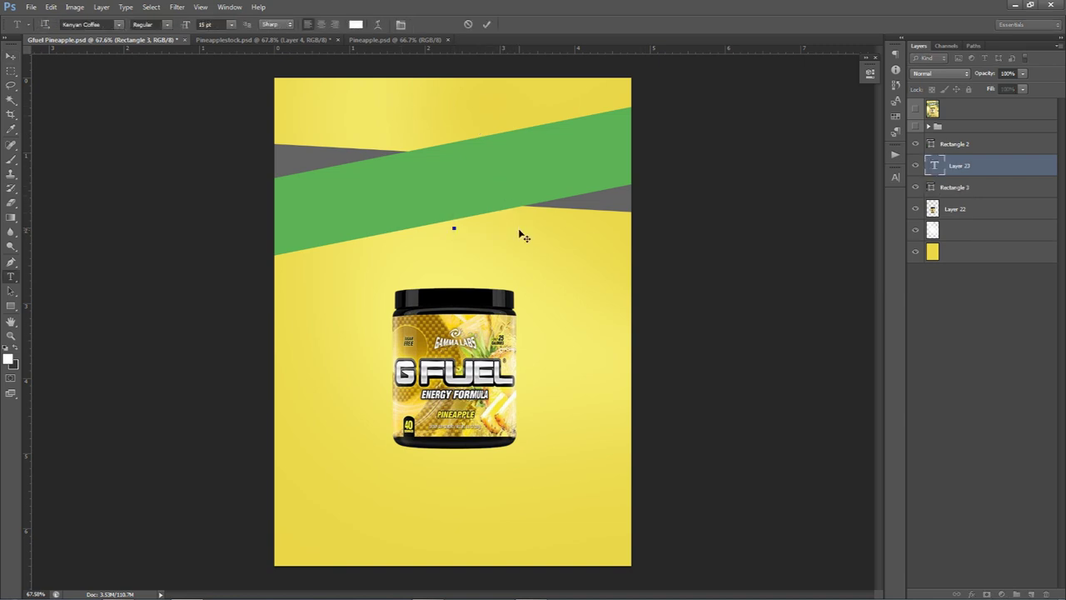
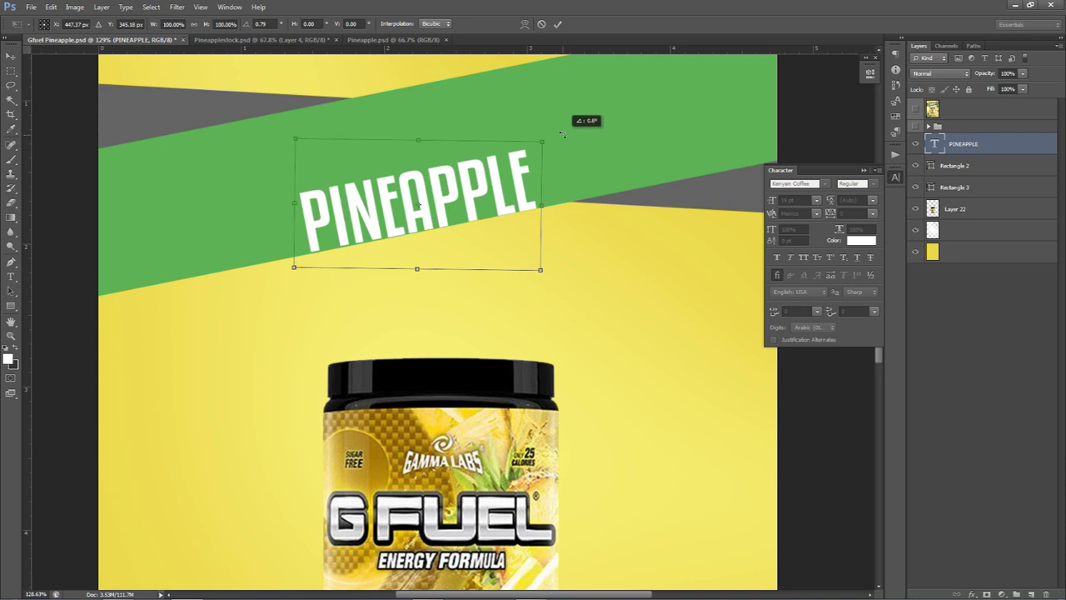
key(Return)
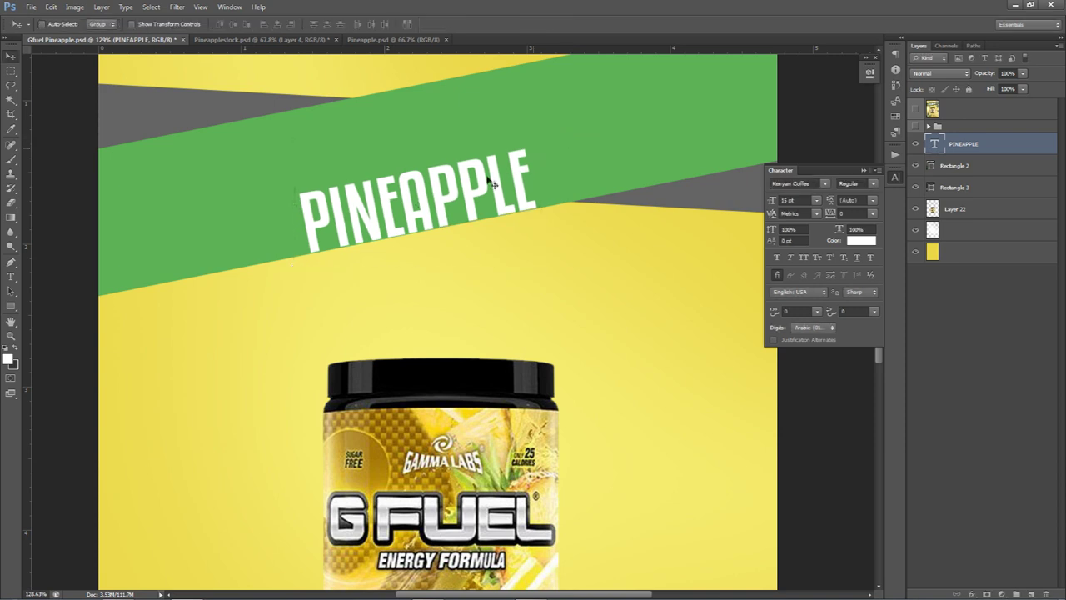
scroll(481, 175, down, 3)
drag(505, 196, 495, 185)
In Pineapplestock.psd, show Layer 5 instead of the jar and delete the dark area around the G FUEL logo.
click(264, 41)
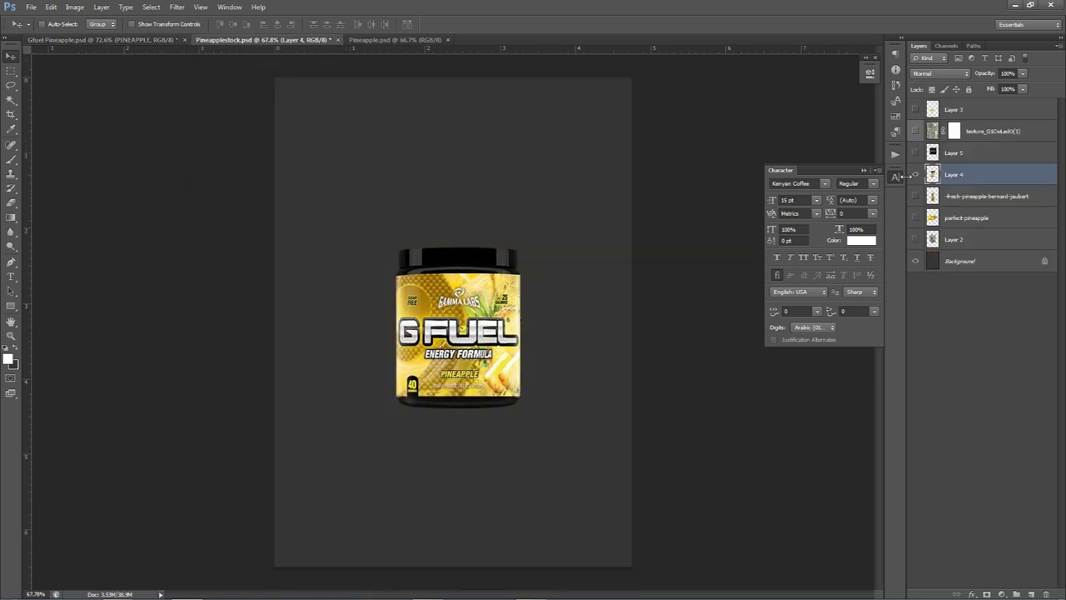
click(916, 153)
click(954, 153)
key(w)
click(466, 252)
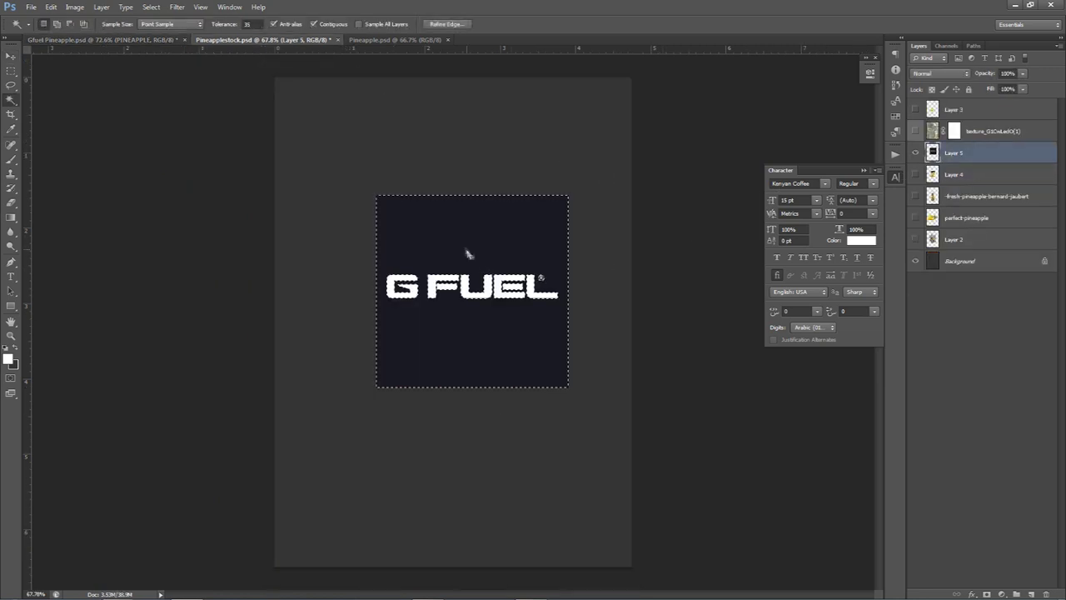
key(Delete)
key(ctrl+d)
key(x)
Try to resize the eraser and brush tips for removing the registered mark beside the G FUEL logo.
scroll(556, 282, up, 3)
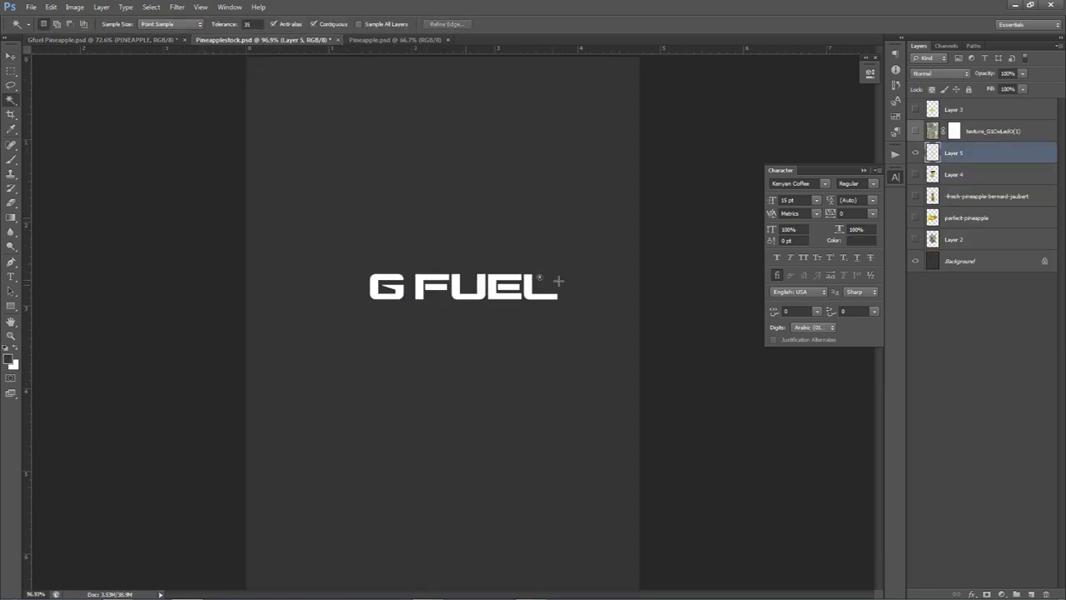
scroll(557, 281, up, 2)
key(alt+e)
key(Escape)
key(e)
drag(576, 267, 191, 250)
drag(549, 240, 522, 591)
mouse_move(572, 181)
mouse_down()
mouse_move(596, 197)
mouse_move(576, 168)
mouse_move(542, 443)
mouse_up()
mouse_move(556, 283)
mouse_down()
mouse_move(540, 276)
mouse_move(542, 257)
mouse_move(543, 364)
mouse_up()
click(518, 272)
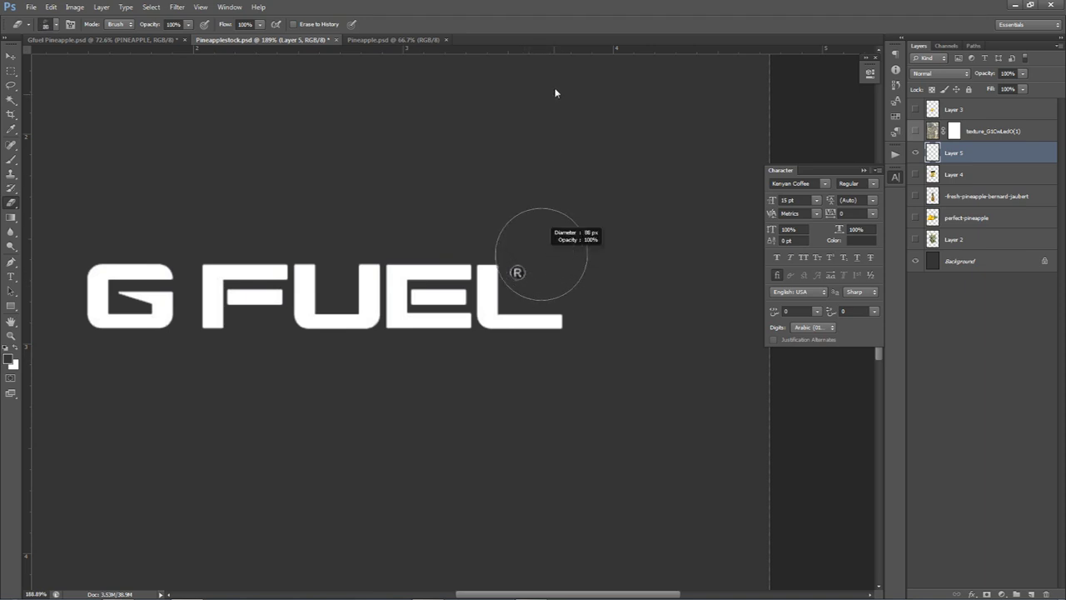
key(w)
key(b)
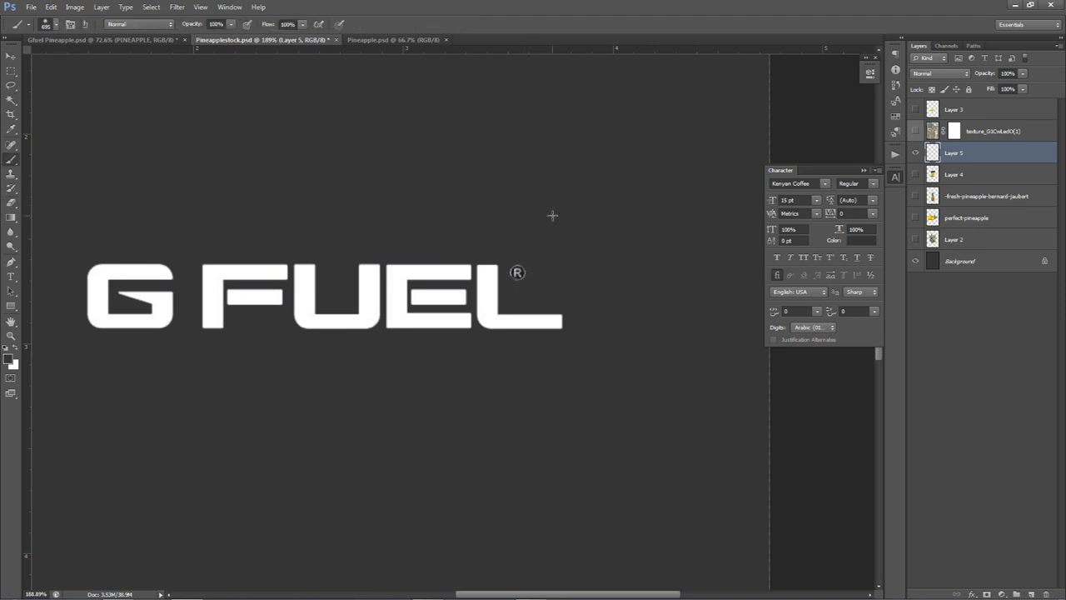
right_click(554, 219)
drag(540, 248, 200, 231)
Erase the registered mark beside the G FUEL logo with a 34 px eraser.
key(e)
mouse_move(565, 261)
mouse_down()
mouse_move(521, 254)
mouse_move(555, 242)
mouse_move(547, 268)
mouse_up()
right_click(566, 261)
double_click(583, 338)
mouse_move(548, 269)
mouse_down()
mouse_move(582, 89)
mouse_move(560, 301)
mouse_up()
mouse_move(562, 302)
mouse_down()
mouse_move(560, 560)
mouse_move(552, 270)
mouse_up()
mouse_move(550, 269)
mouse_down()
mouse_move(550, 388)
mouse_move(526, 304)
mouse_up()
click(519, 275)
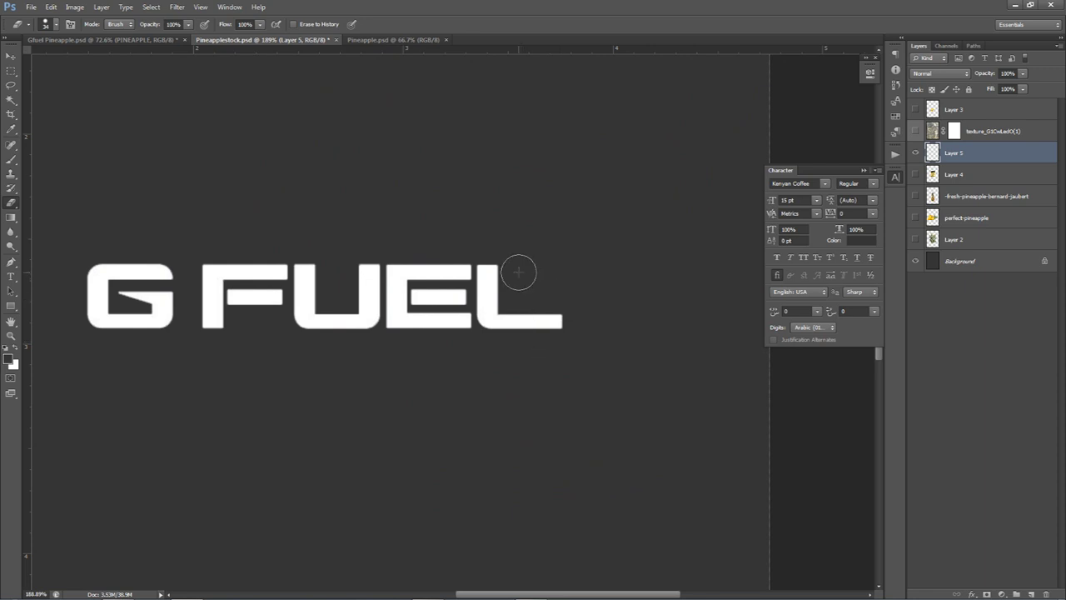
Try to refine the selection of the transparent area around the G FUEL logo by contracting and expanding it.
key(v)
scroll(522, 272, down, 2)
scroll(522, 272, down, 3)
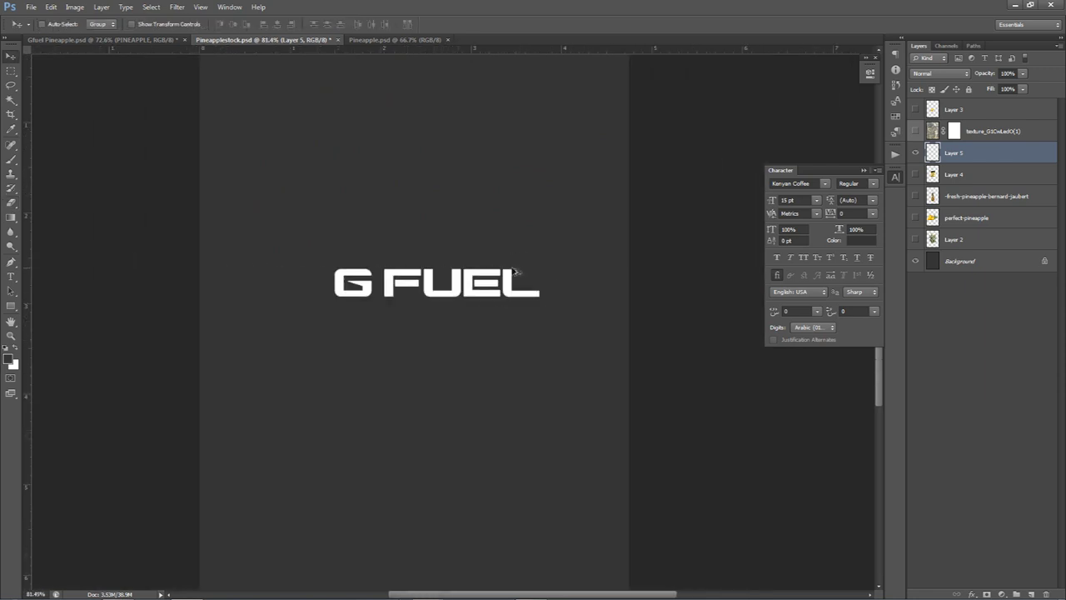
key(w)
click(525, 315)
click(150, 6)
mouse_move(192, 131)
click(284, 162)
click(587, 200)
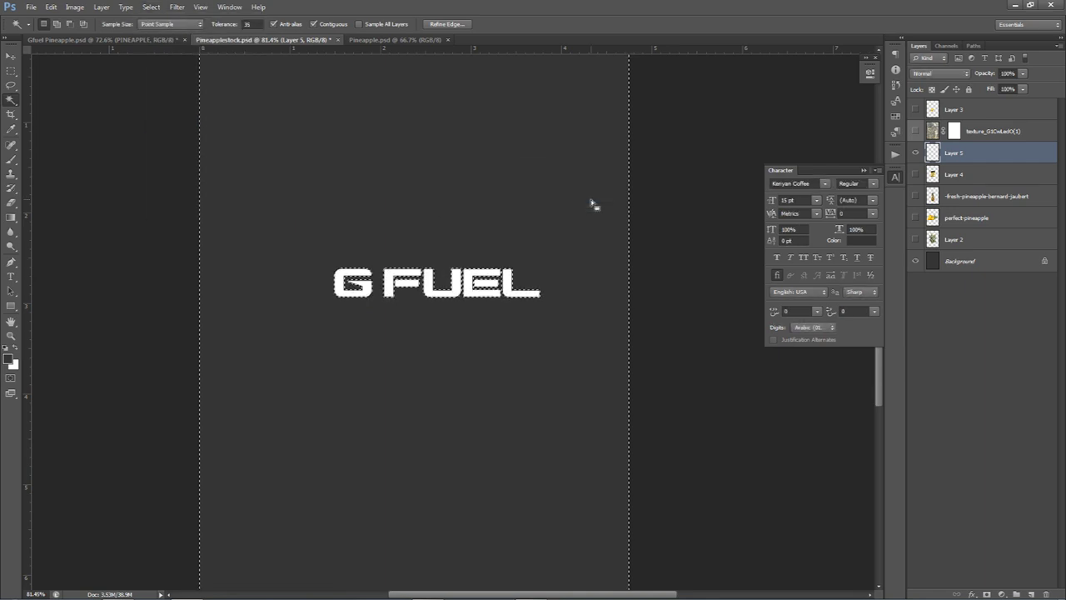
click(151, 7)
mouse_move(193, 123)
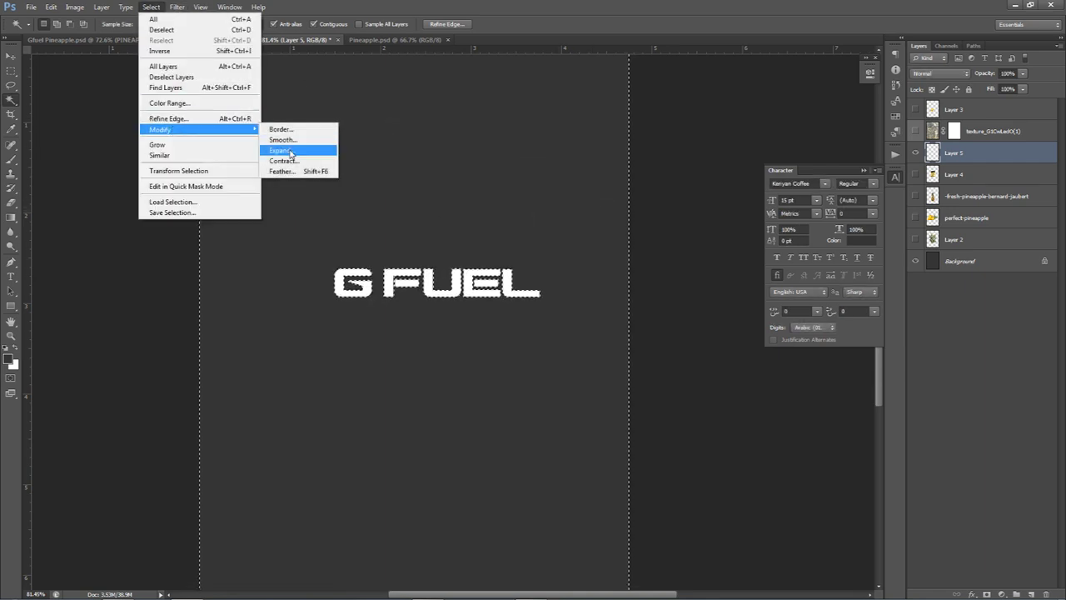
click(288, 150)
click(594, 205)
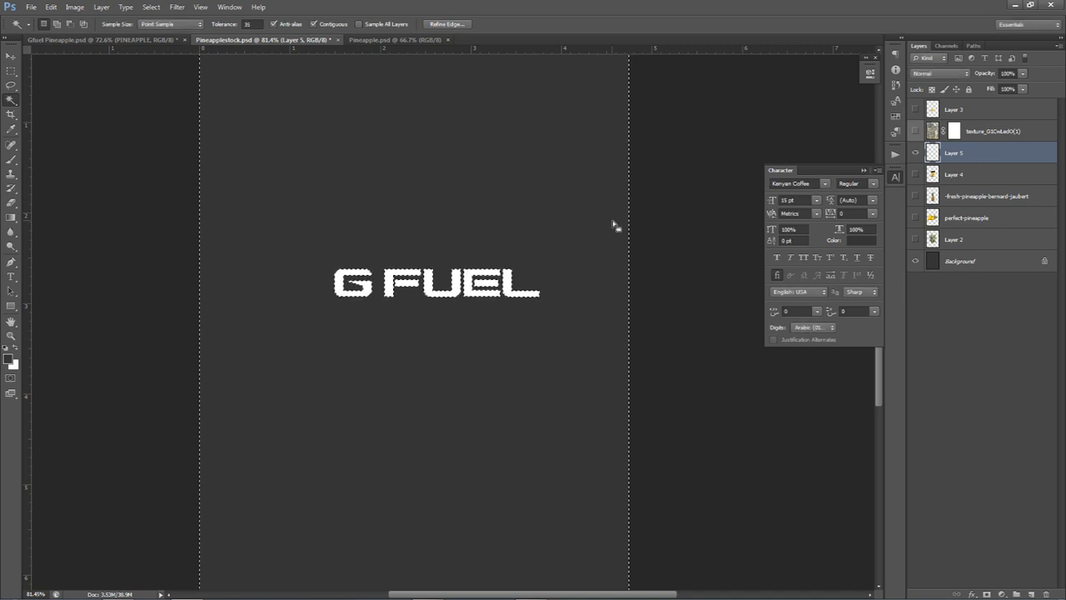
key(c)
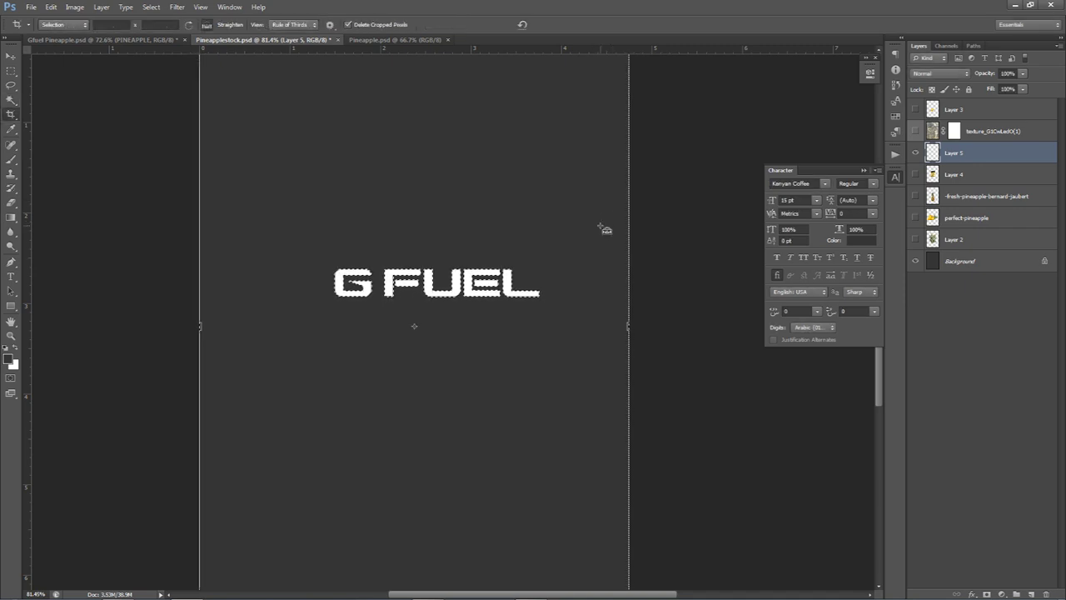
click(522, 26)
key(v)
key(ctrl+d)
Copy the G FUEL logo into Gfuel Pineapple.psd, scaling it to 42.71% and rotating it -11.41° to match the banner.
drag(536, 288, 442, 206)
drag(490, 231, 538, 185)
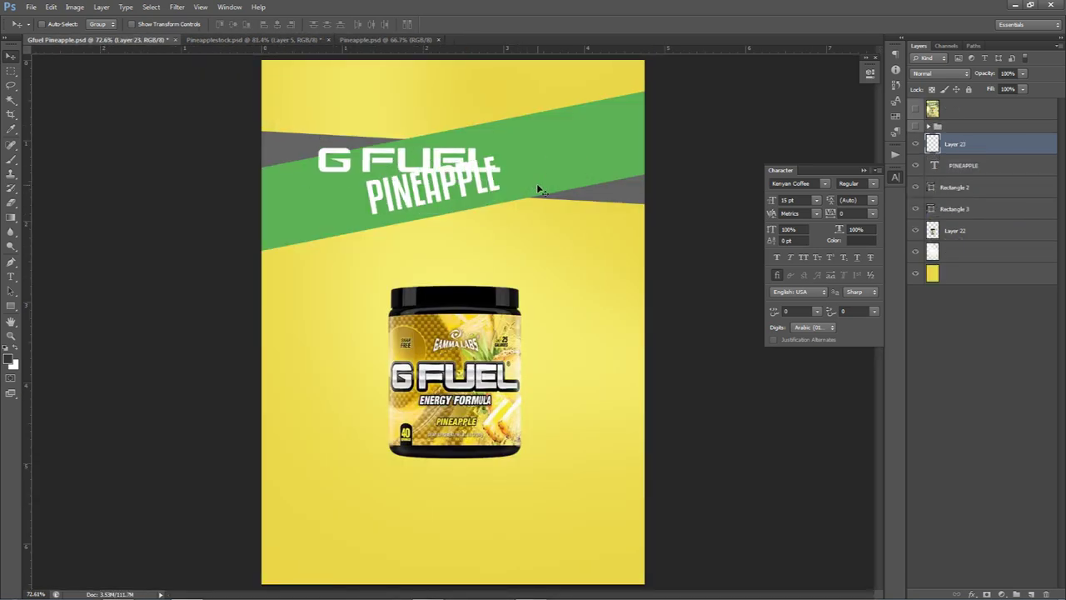
key(ctrl+t)
drag(539, 123, 534, 93)
drag(496, 131, 440, 135)
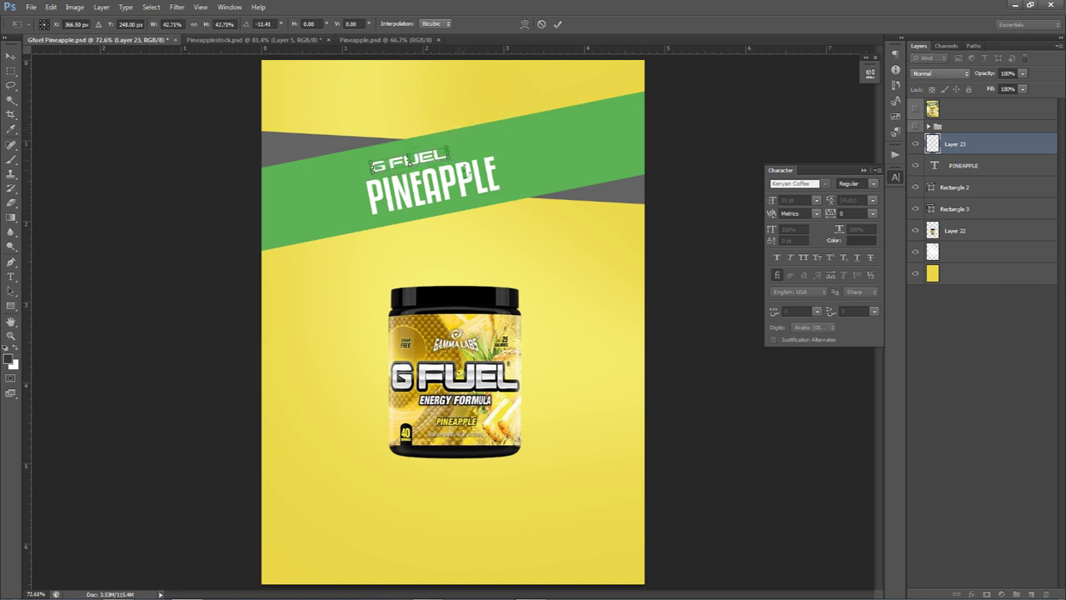
key(Return)
Position the G FUEL logo just above the start of PINEAPPLE and shrink it to span roughly the first three letters.
drag(416, 175, 407, 172)
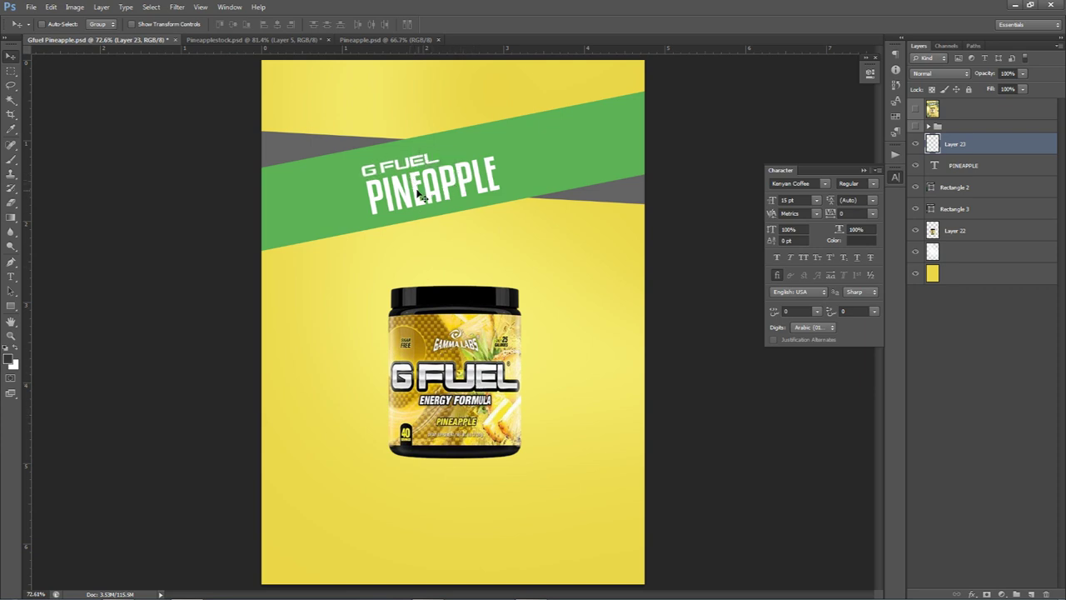
key(Down)
key(Down)
key(Down)
key(Down)
key(Right)
key(Right)
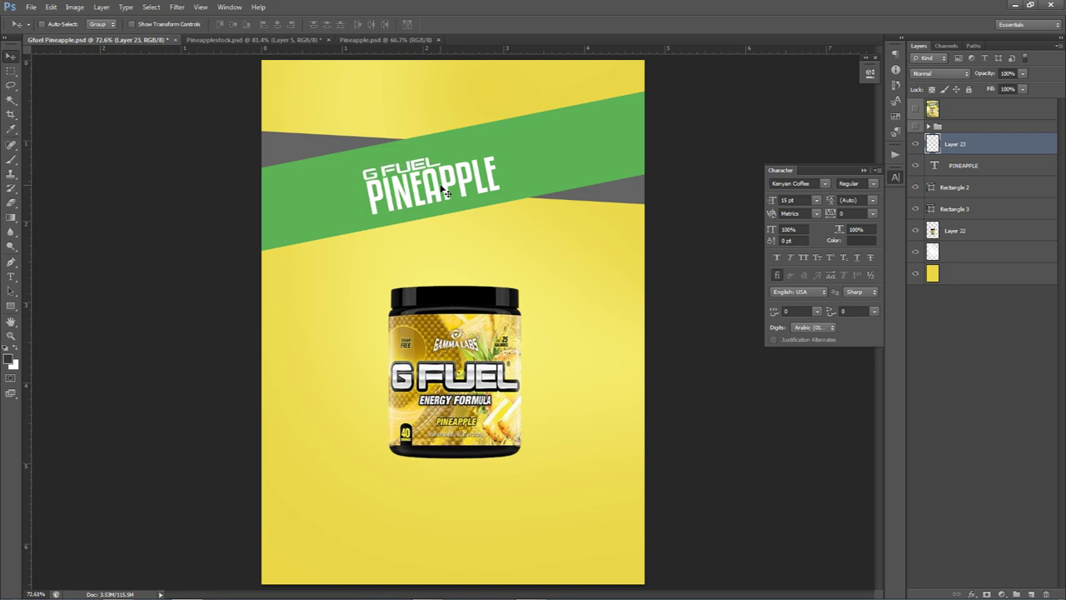
key(ctrl+t)
drag(440, 157, 417, 164)
key(Return)
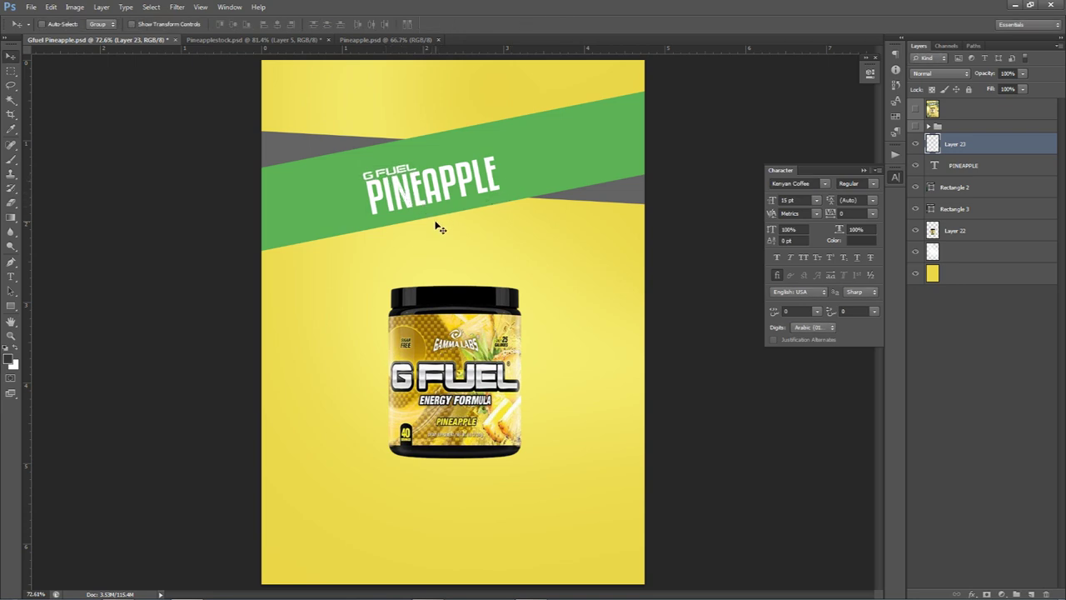
Enlarge the G FUEL logo and PINEAPPLE text together and reposition them within the green band.
ctrl+click(964, 165)
drag(483, 179, 489, 188)
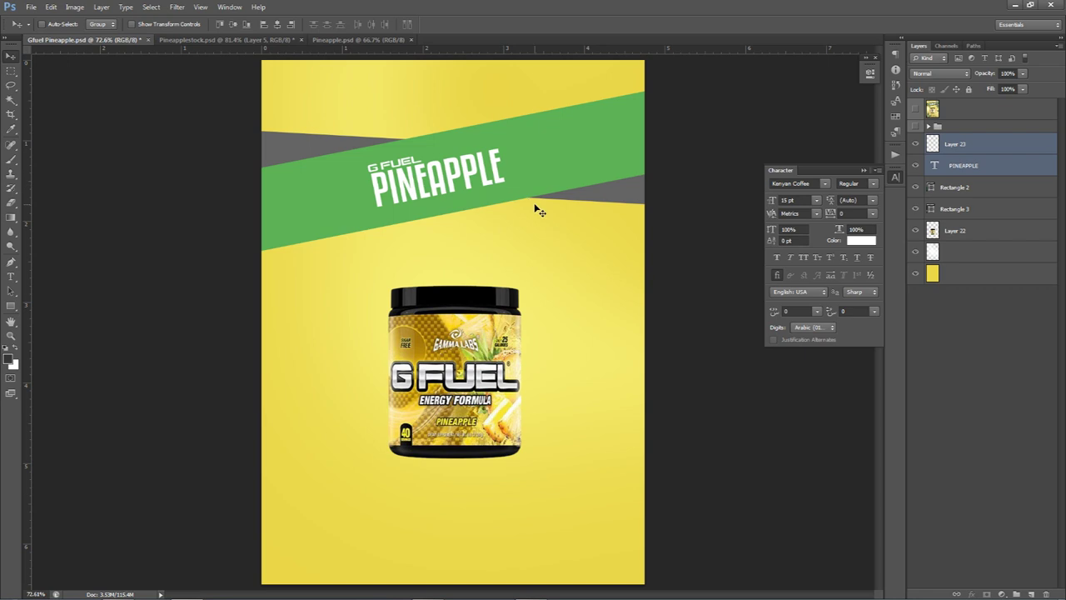
key(ctrl+t)
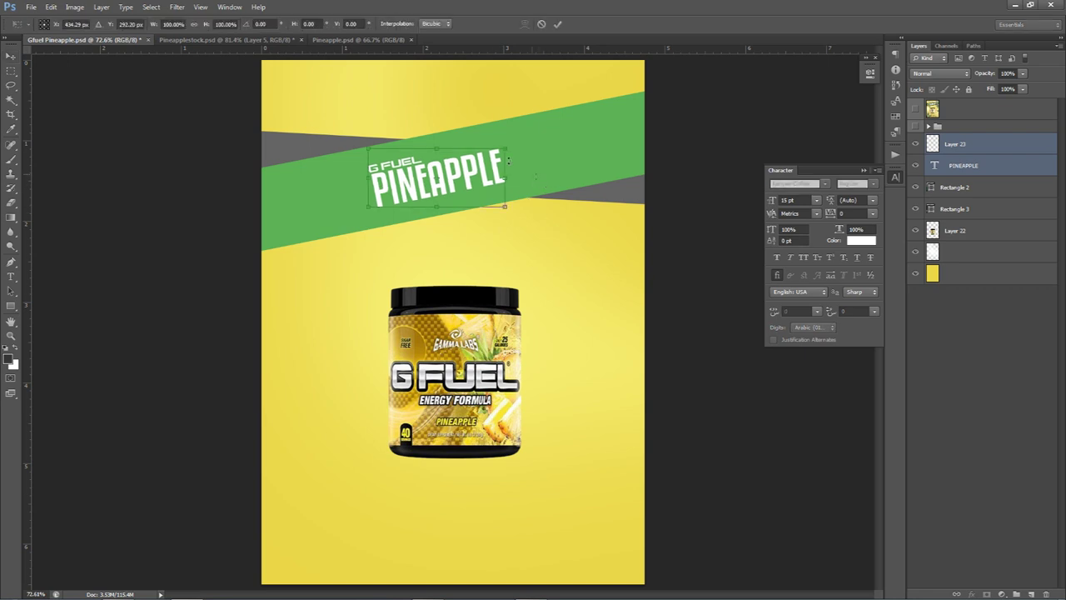
drag(505, 148, 520, 142)
key(Return)
drag(524, 170, 528, 160)
Compare the title with the hidden finished-poster group and shift the logo and text to center them on the green band.
click(917, 126)
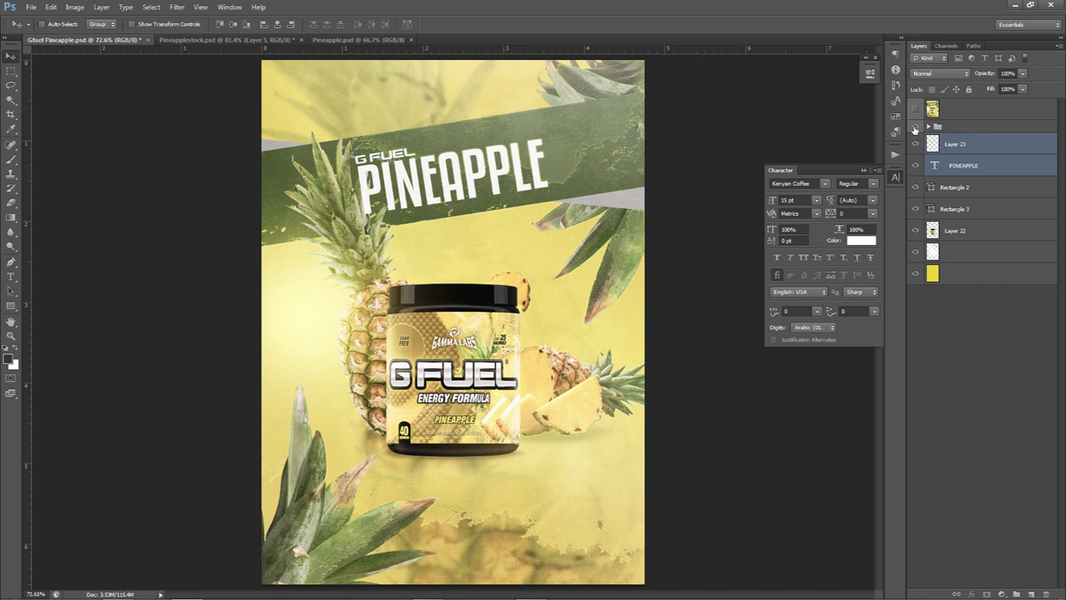
click(915, 126)
drag(515, 173, 524, 185)
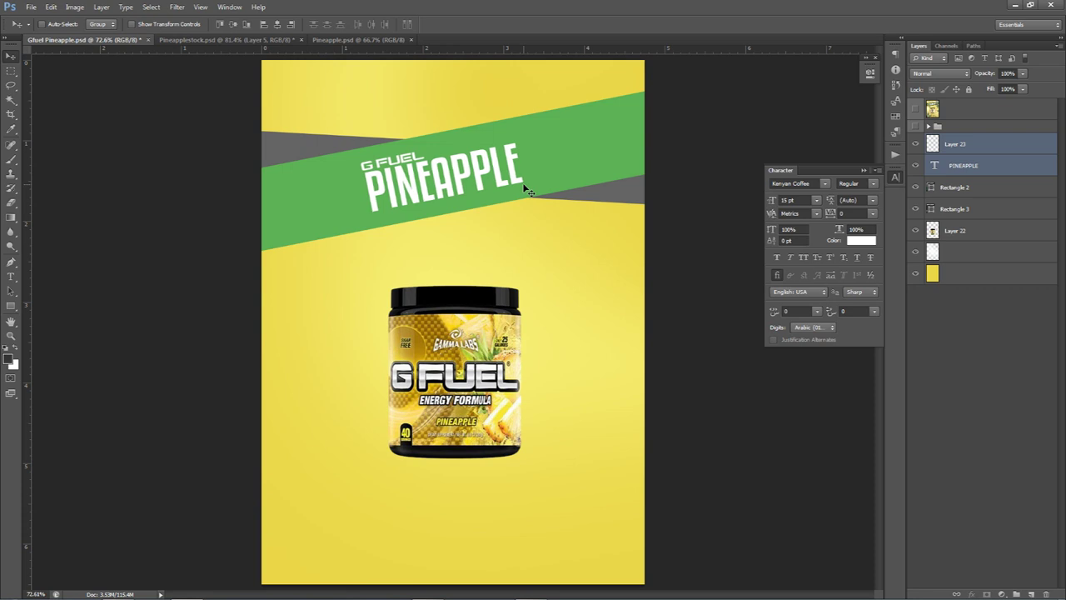
Show the whole fresh pineapple in Pineapplestock.psd and copy it into Gfuel Pineapple.psd over the jar's left side.
click(211, 39)
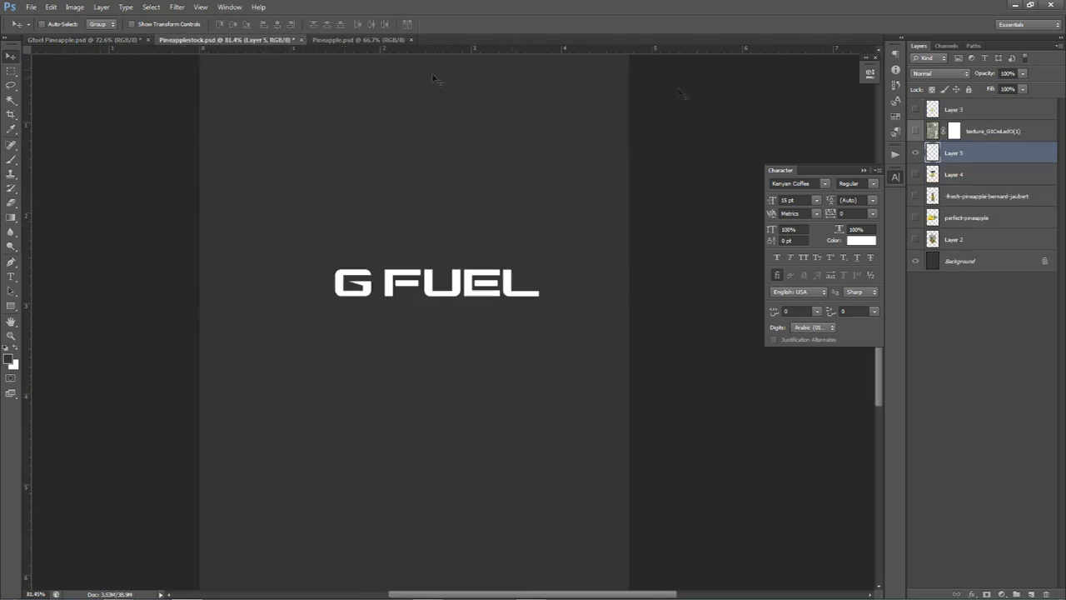
click(916, 152)
click(916, 196)
click(987, 196)
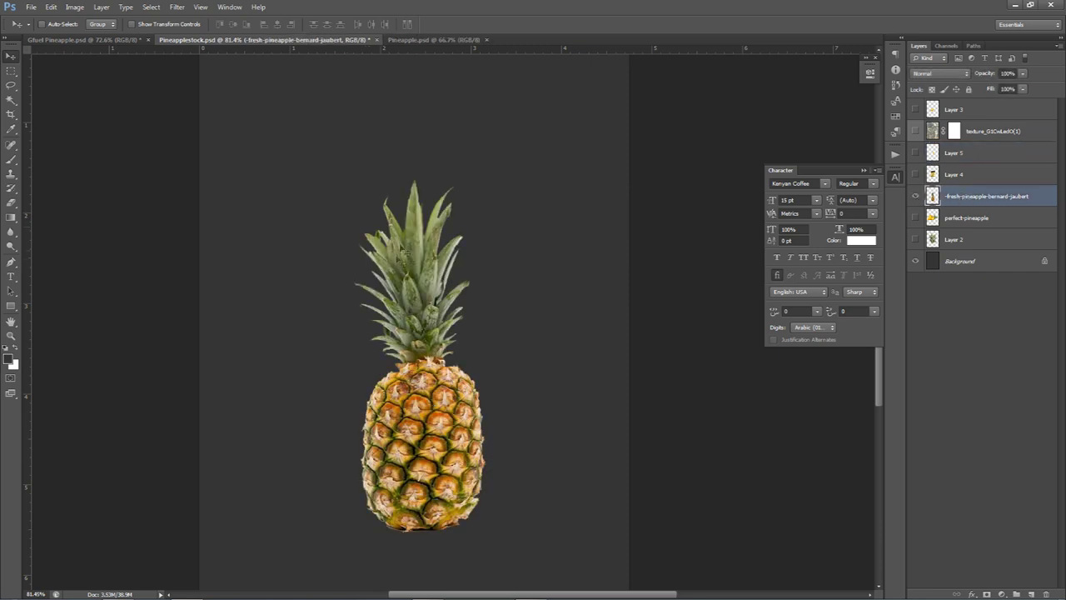
drag(434, 343, 417, 302)
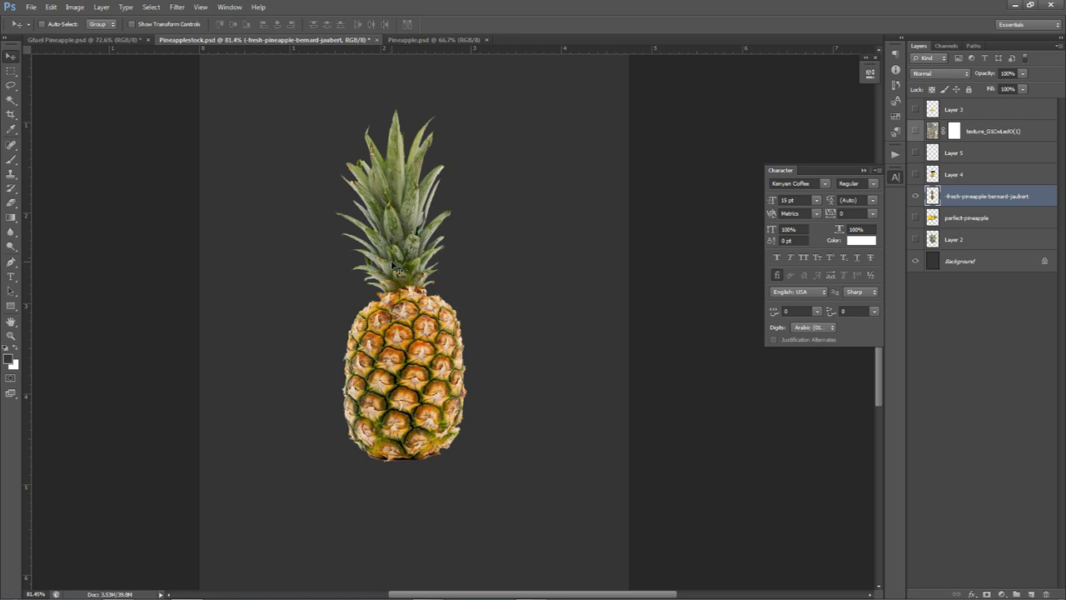
drag(424, 198, 374, 205)
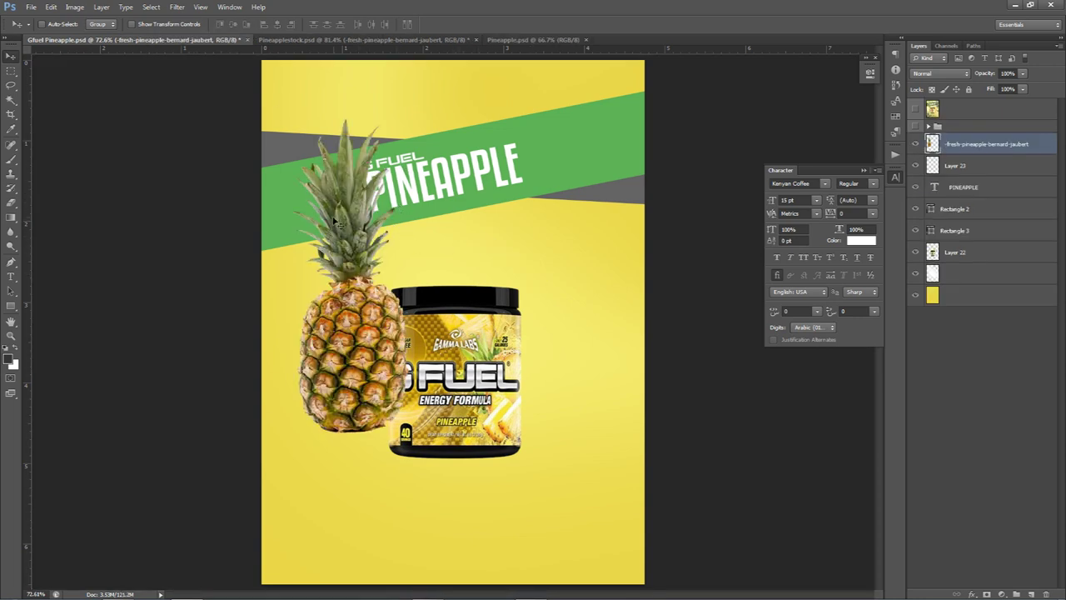
click(362, 39)
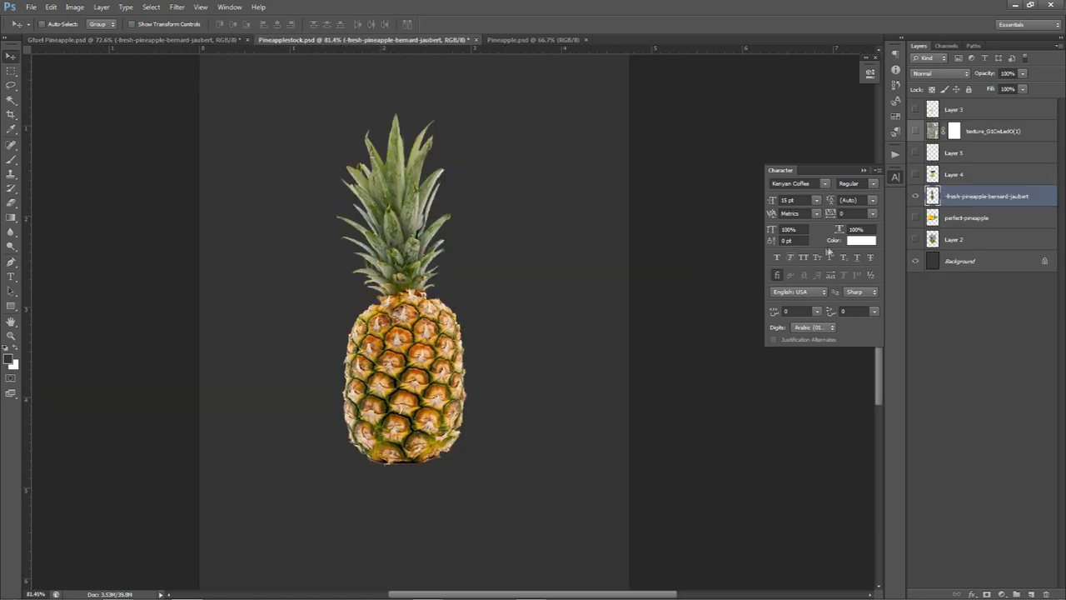
click(141, 40)
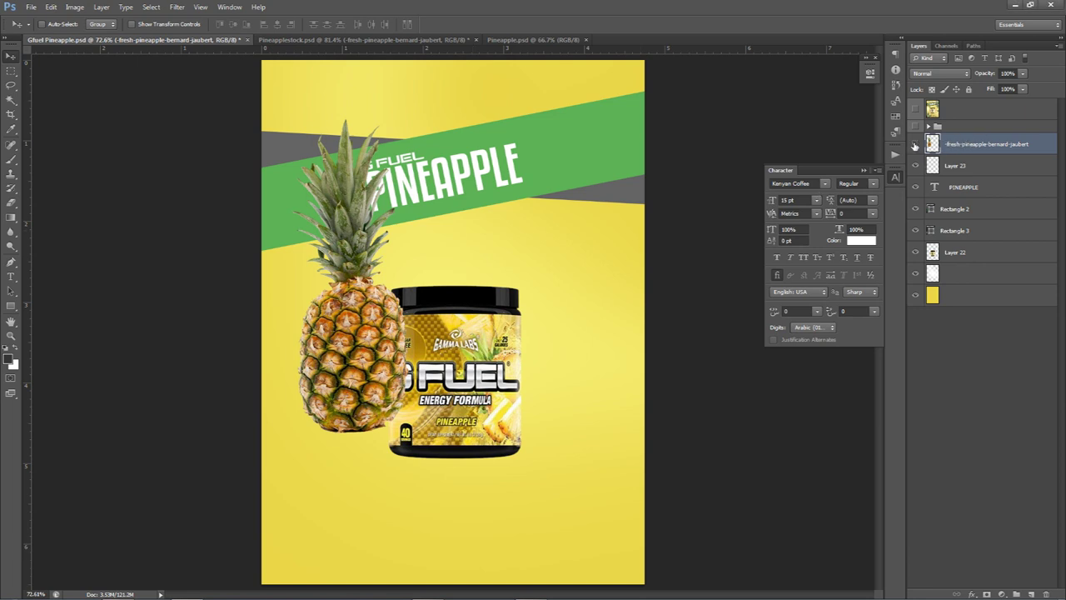
Rename the pineapple layer to "Big pine" and the jar layer to "Tub".
double_click(987, 144)
text(Big pine)
key(Return)
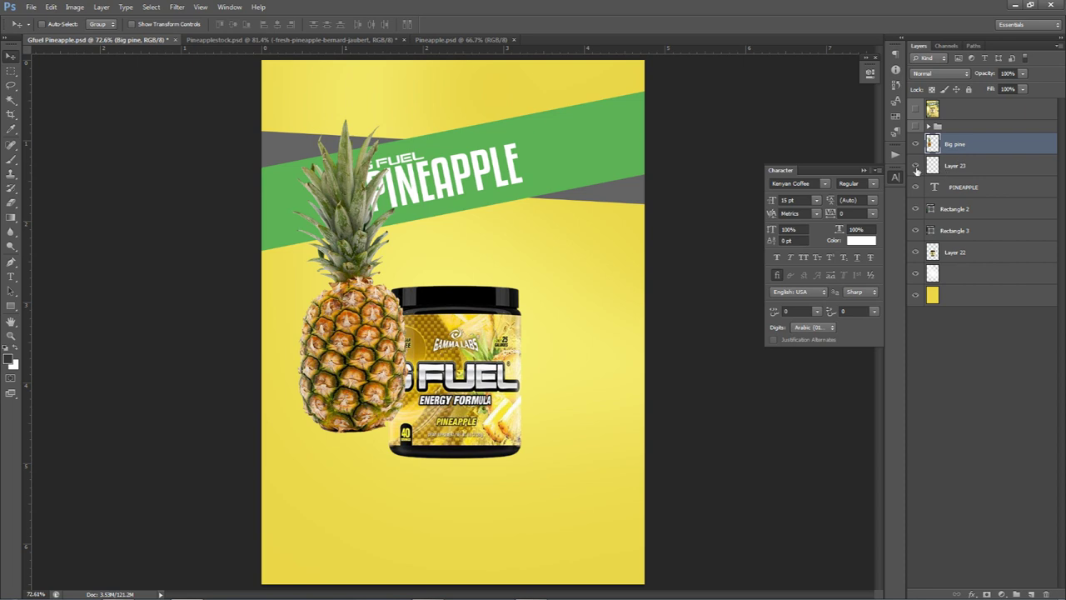
double_click(956, 252)
text(TRb)
key(Return)
Move the Big pine layer below Tub and position the pineapple partly behind the jar's left edge.
drag(948, 147, 977, 257)
drag(373, 293, 395, 307)
drag(402, 454, 407, 445)
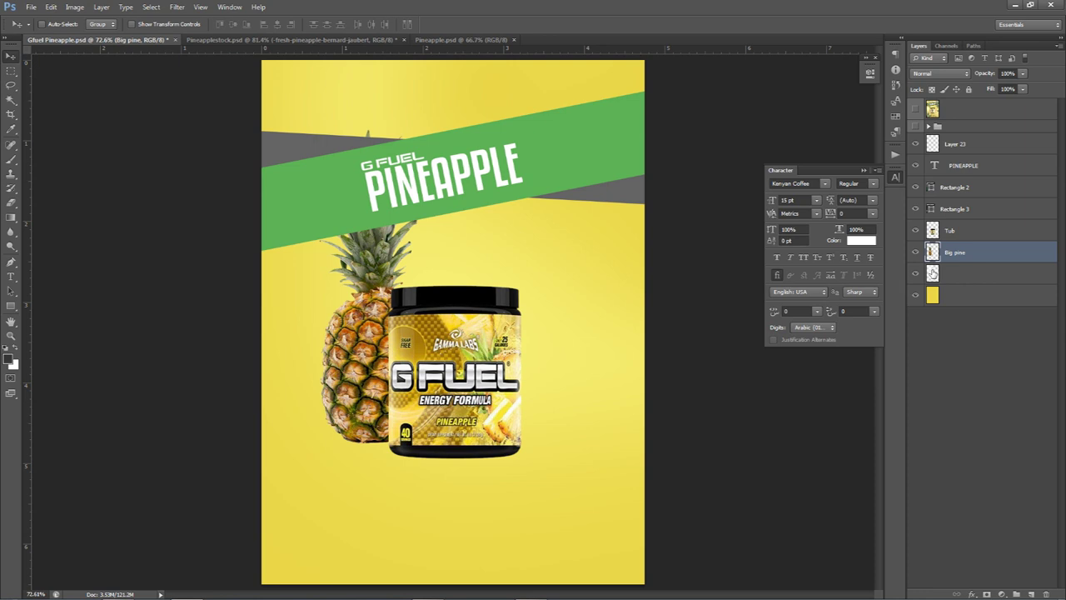
Move the Tub and Big pine layers together above the title and banner layers.
shift+click(962, 237)
drag(967, 236, 964, 137)
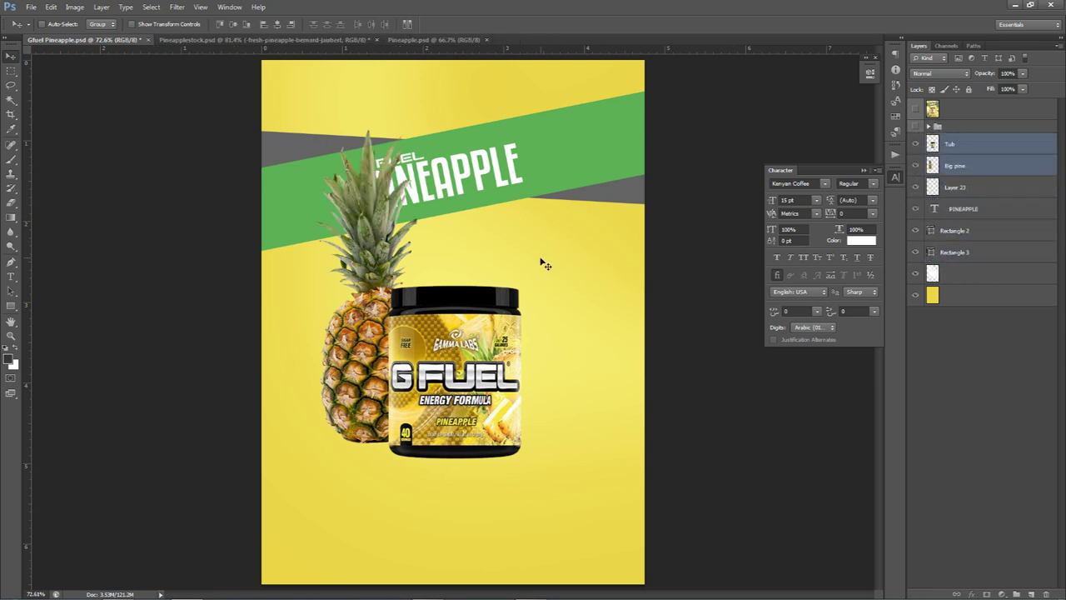
click(964, 146)
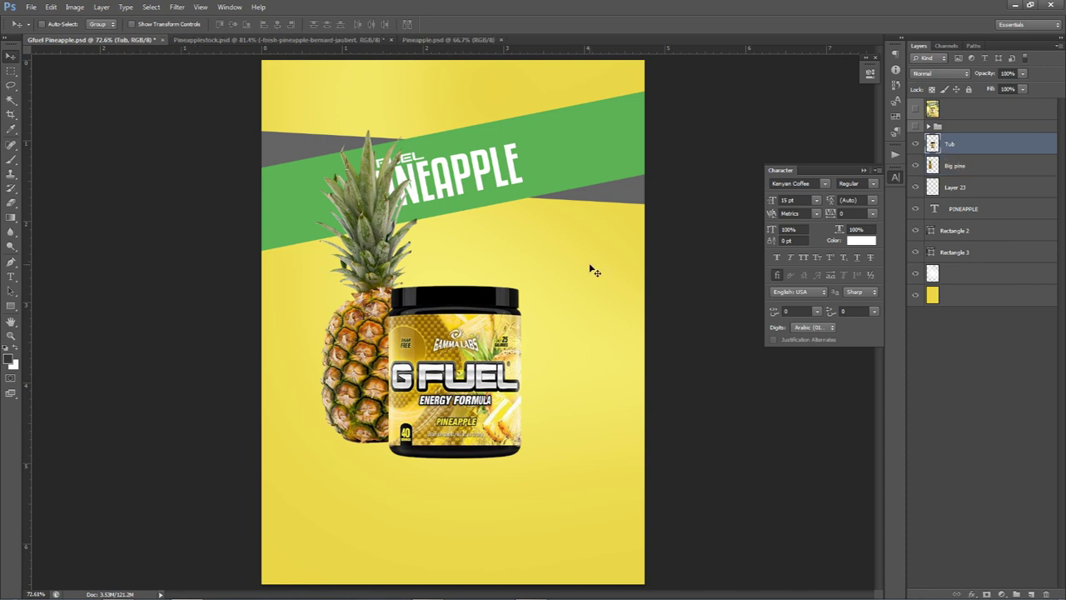
Tilt the Big pine pineapple slightly counterclockwise and shift it outward from the jar's left edge.
click(958, 166)
key(ctrl+t)
drag(690, 302, 594, 282)
key(Return)
drag(440, 304, 441, 303)
key(ctrl+t)
drag(569, 311, 571, 319)
key(Return)
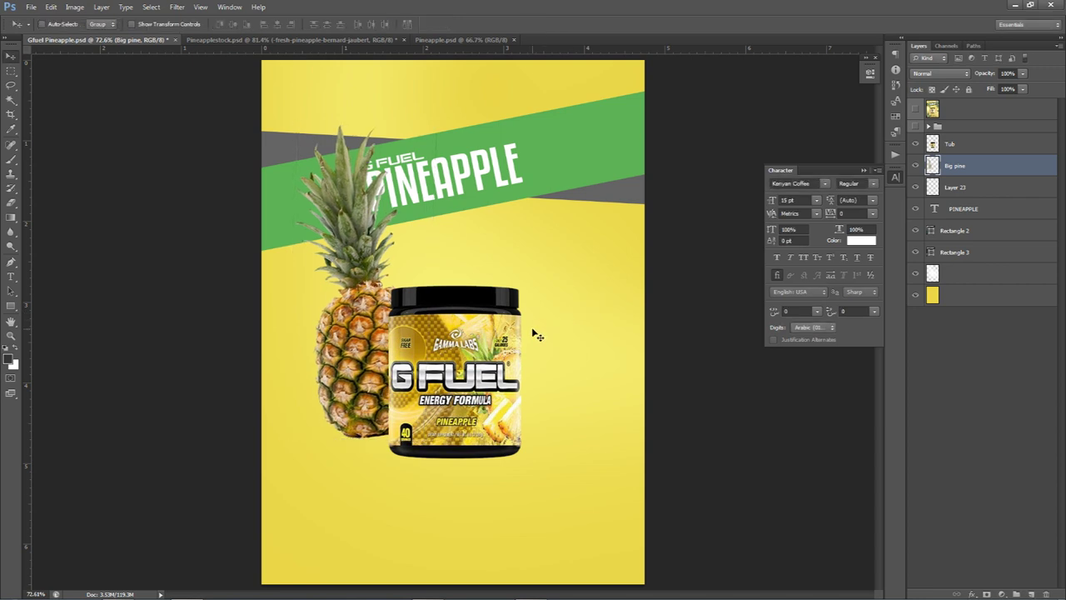
Move the PINEAPPLE text layer above the Tub layer so it overlaps the pineapple leaves.
click(965, 210)
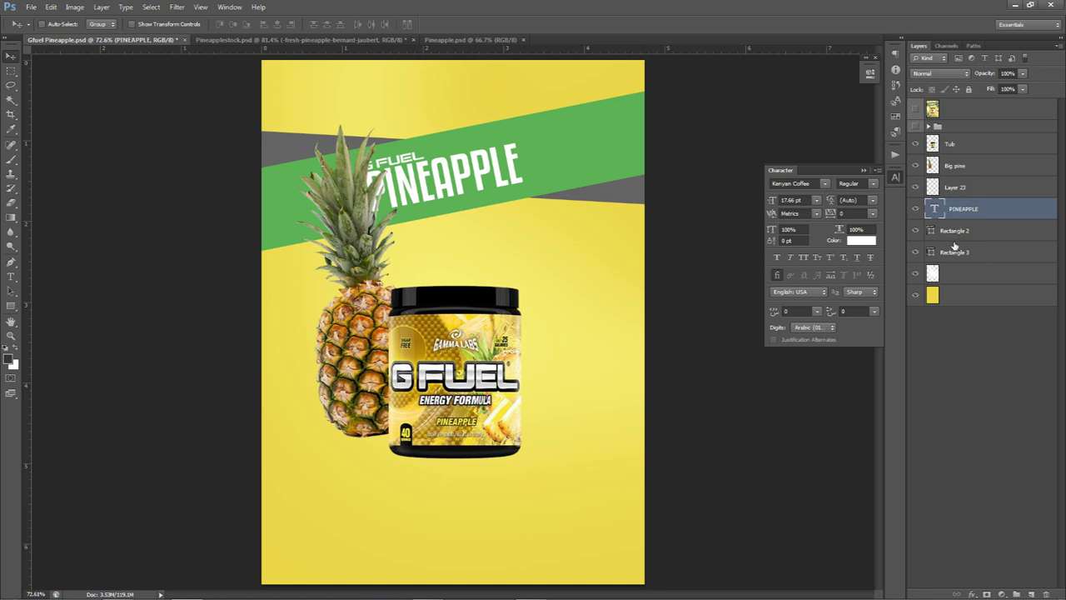
click(915, 211)
drag(979, 212, 955, 138)
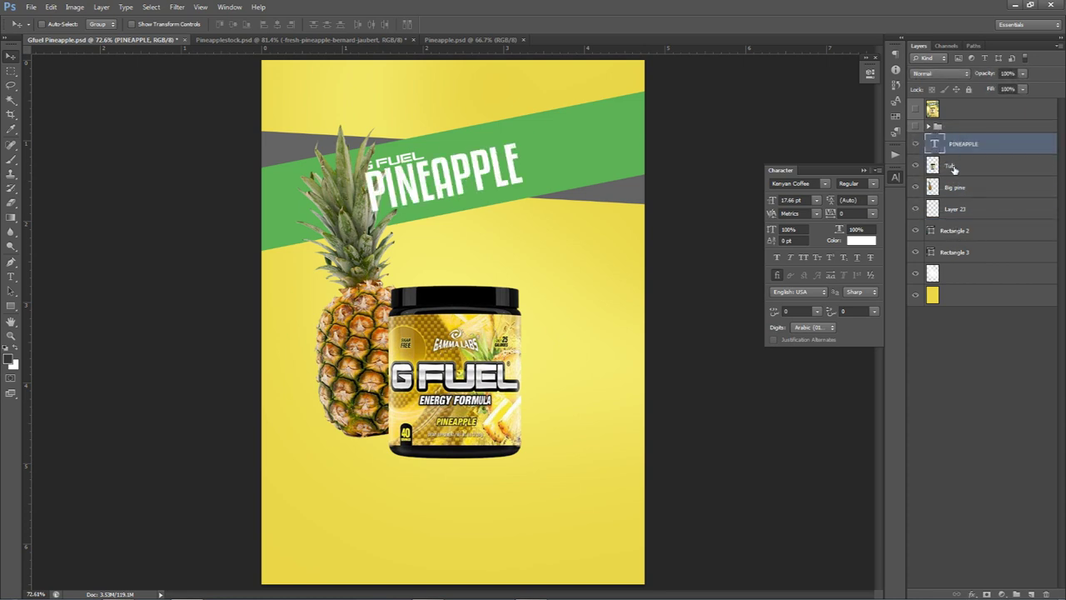
Rename Layer 23 to "gfuel" and move it above the PINEAPPLE text layer.
double_click(954, 209)
text(gfuel)
key(Return)
drag(962, 209, 948, 135)
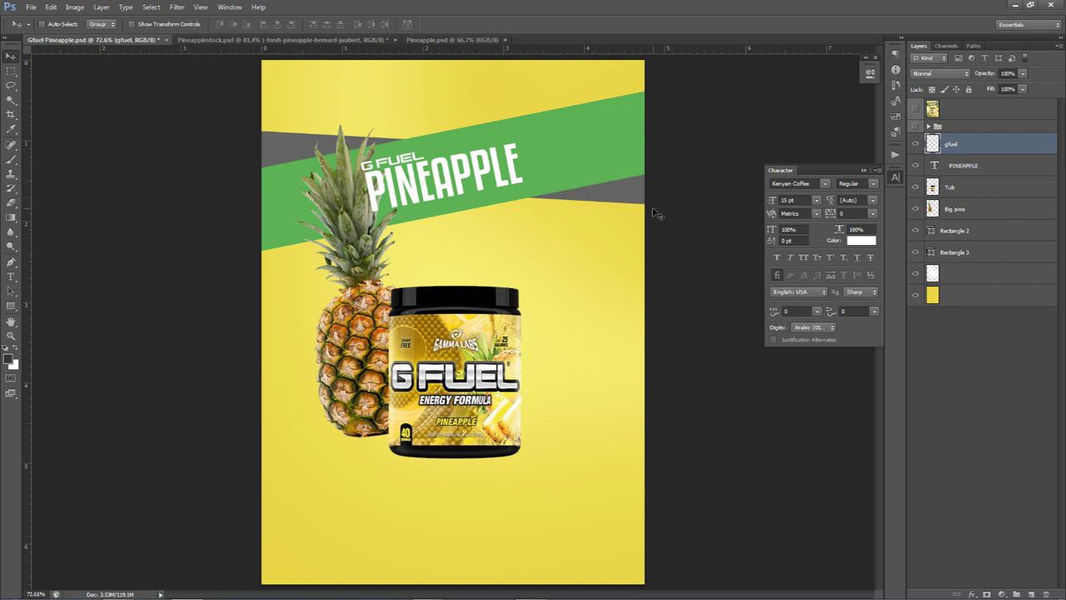
Fine-tune the rotation of the Big pine layer beside the jar.
click(965, 215)
key(ctrl+t)
mouse_move(669, 231)
mouse_down()
mouse_move(674, 202)
mouse_move(671, 225)
mouse_up()
key(Return)
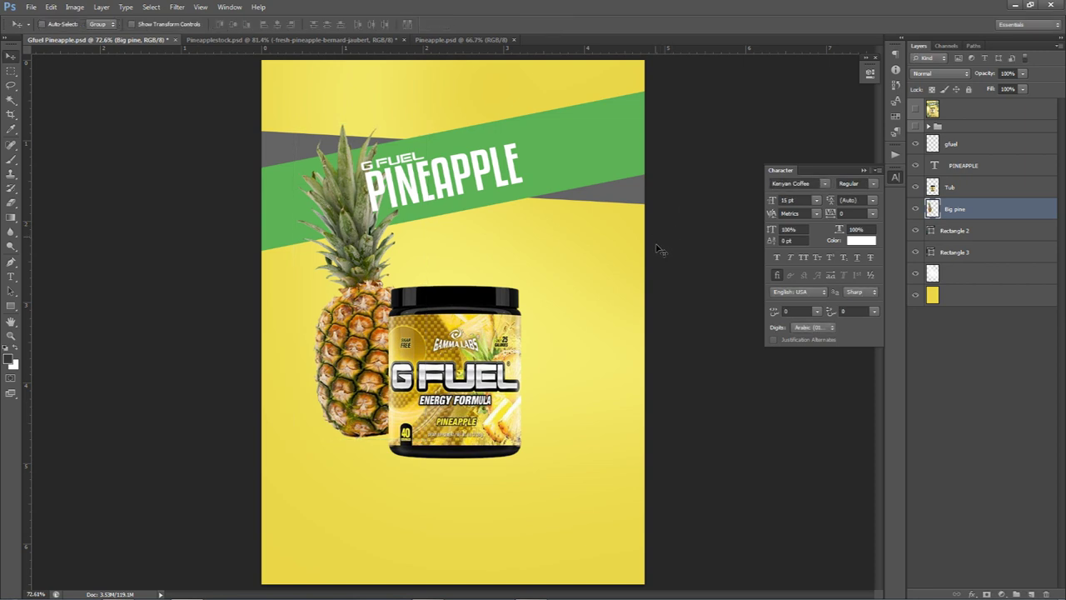
In Pineapplestock.psd, hide the fresh pineapple layer, then show and select the perfect-pineapple layer.
click(292, 40)
click(916, 196)
click(916, 218)
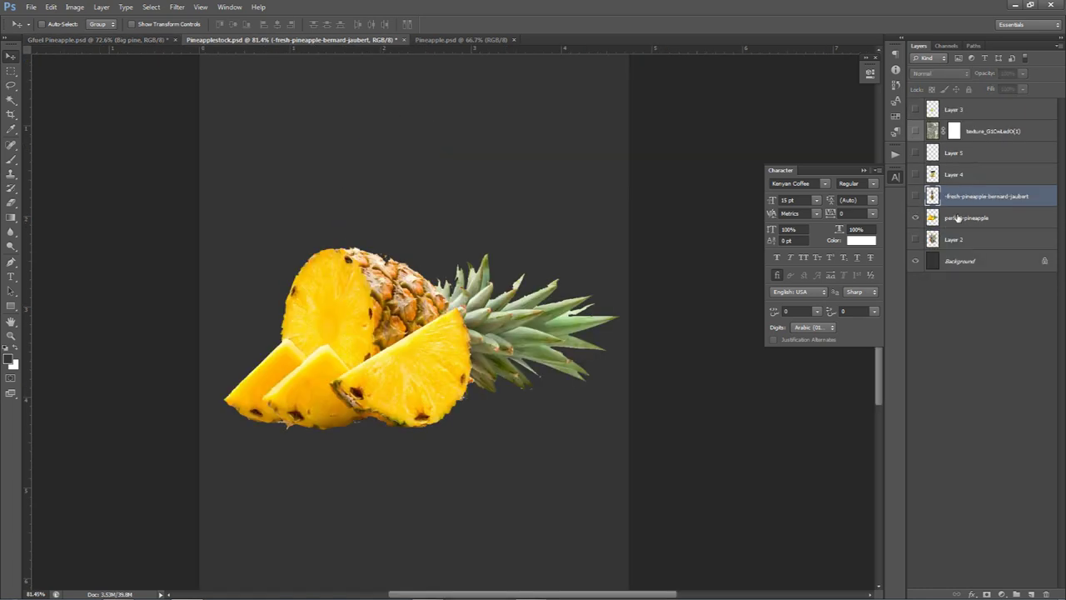
click(966, 217)
scroll(500, 275, up, 6)
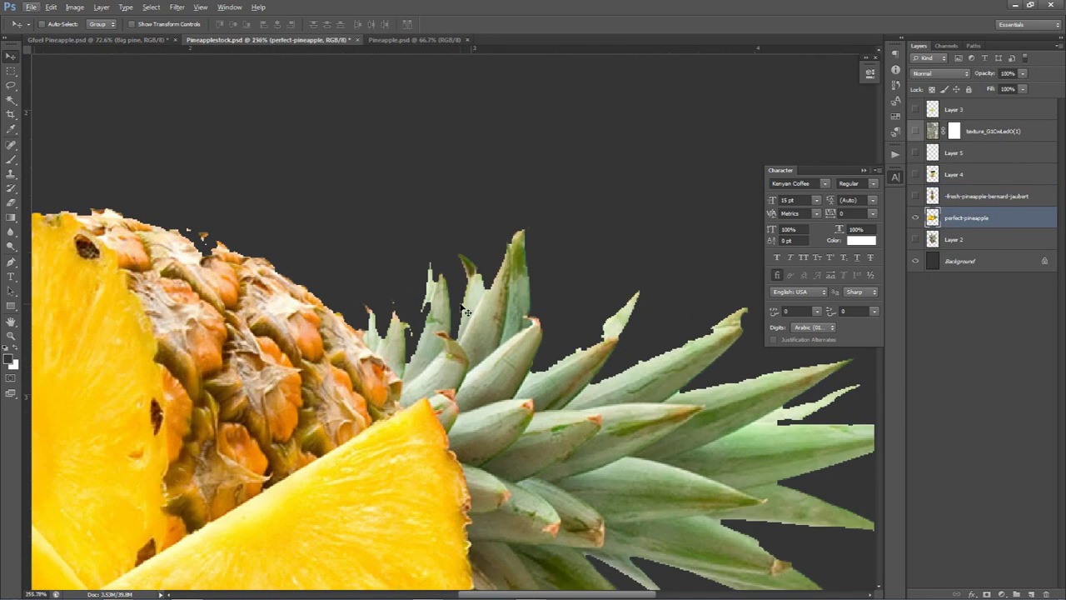
Clear the old path and trim the first small crown leaf beside the rind with a Pen tool selection.
key(p)
key(super)
key(super)
scroll(374, 313, up, 6)
right_click(430, 294)
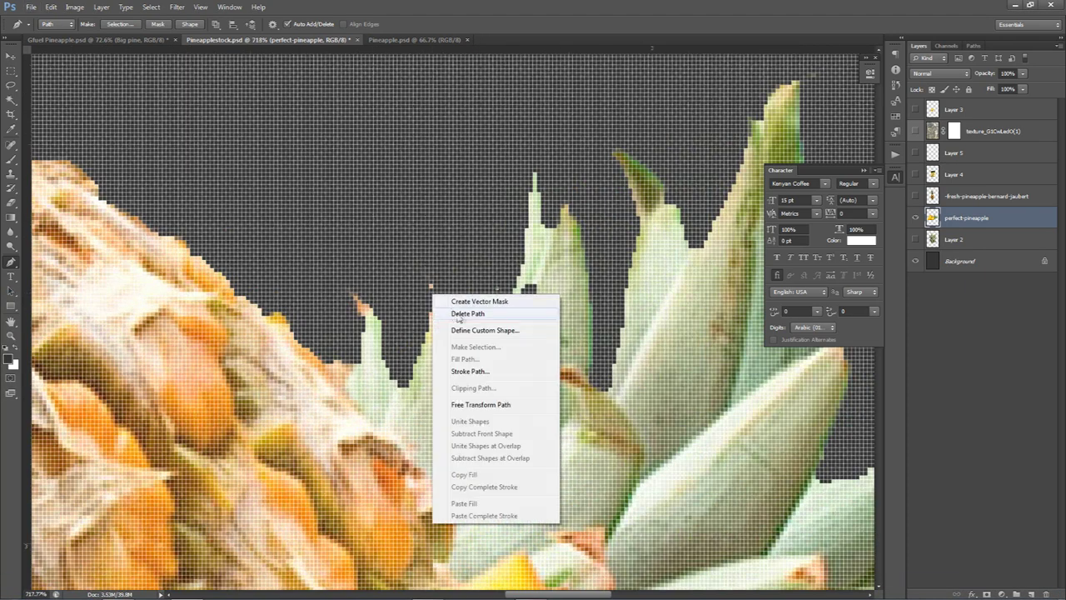
click(457, 315)
click(354, 360)
drag(385, 295, 395, 280)
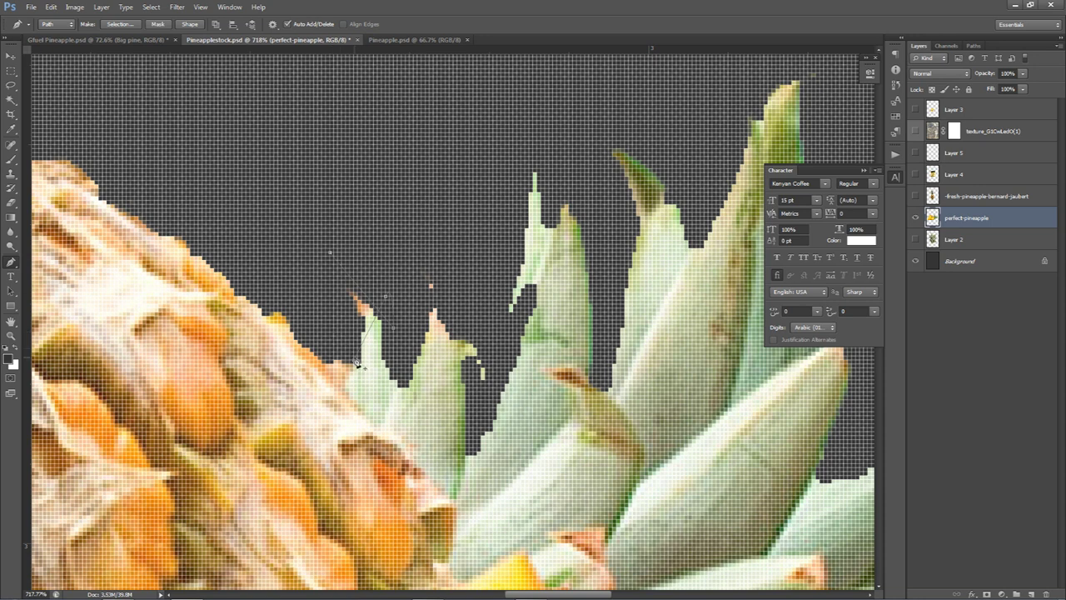
right_click(375, 346)
click(434, 395)
key(Return)
scroll(433, 358, down, 3)
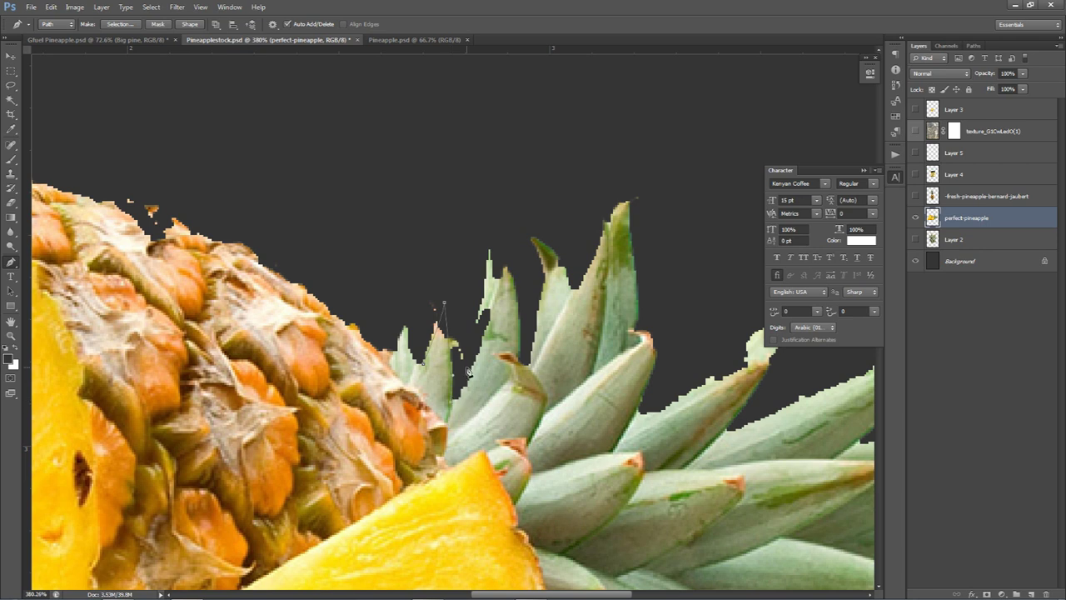
Outline the stray fragments around the second small crown leaf, convert the path to a selection and delete them.
click(453, 288)
click(433, 279)
right_click(442, 336)
click(500, 398)
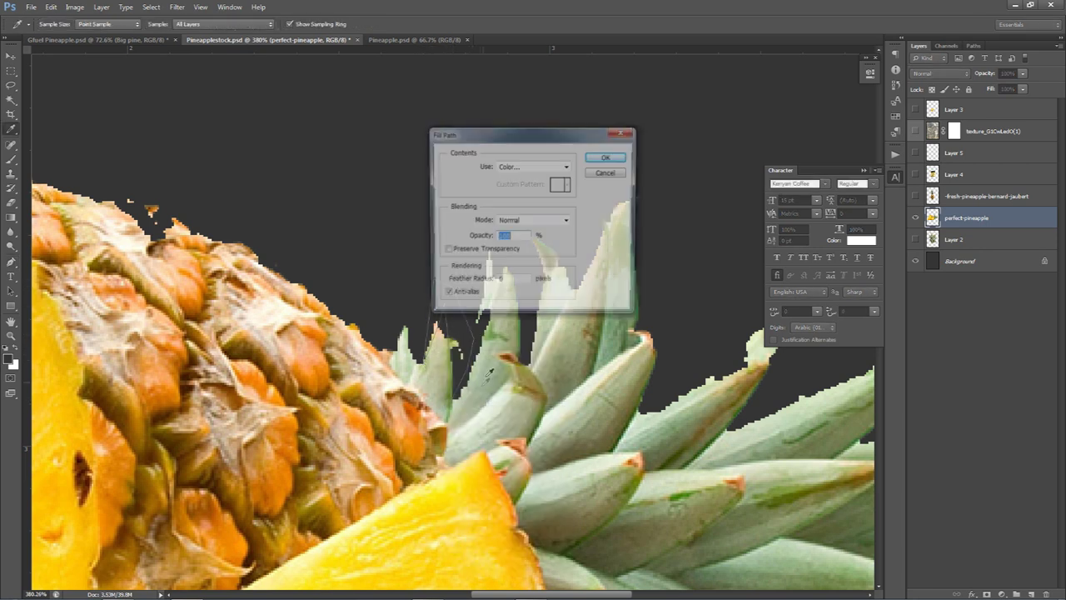
key(Escape)
right_click(615, 208)
click(655, 257)
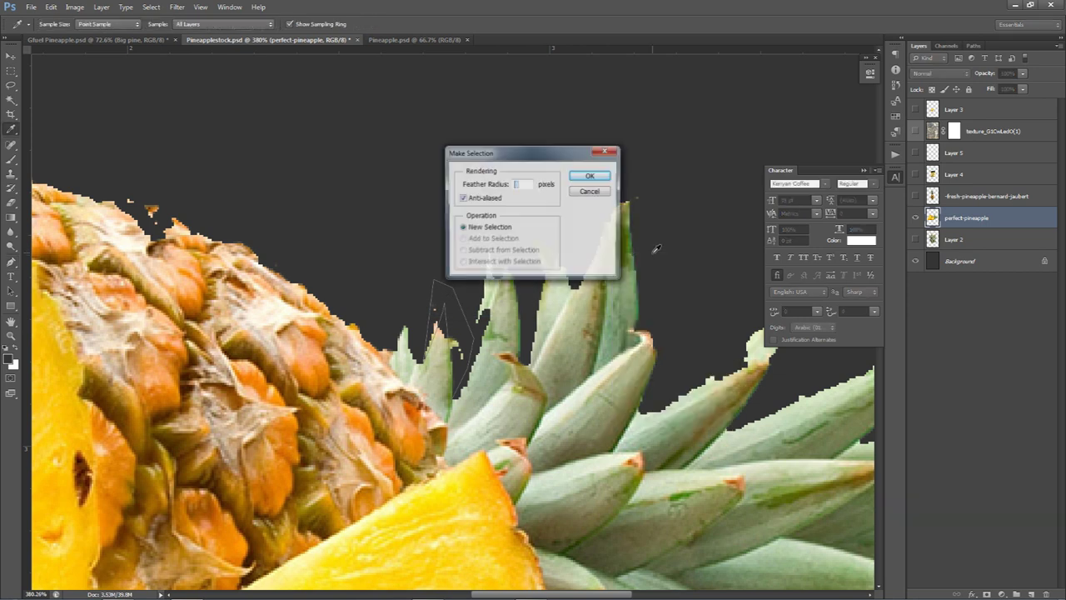
click(588, 177)
click(525, 226)
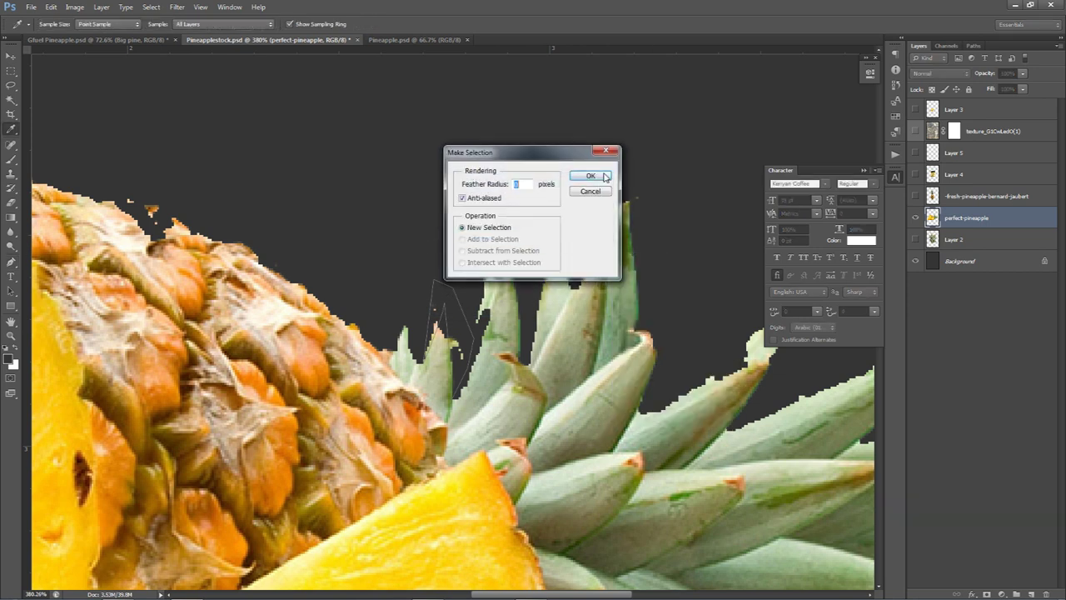
click(604, 177)
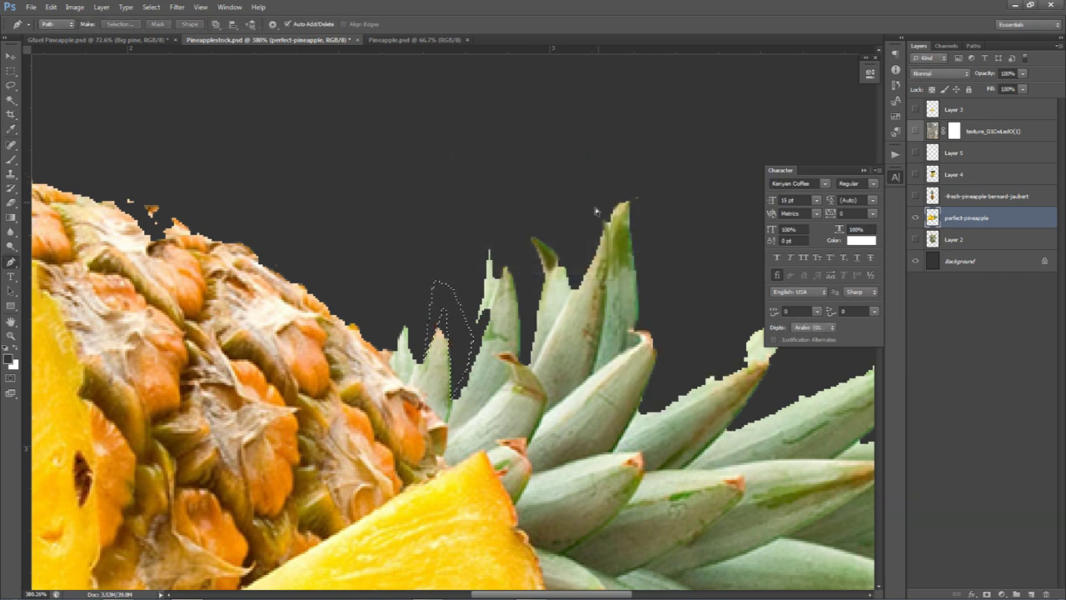
key(ctrl+d)
Outline the ragged area beside the third upright crown leaf with the Pen tool and delete it as a selection.
key(v)
key(p)
click(454, 405)
drag(507, 251, 521, 161)
click(480, 178)
click(461, 188)
click(450, 303)
click(463, 342)
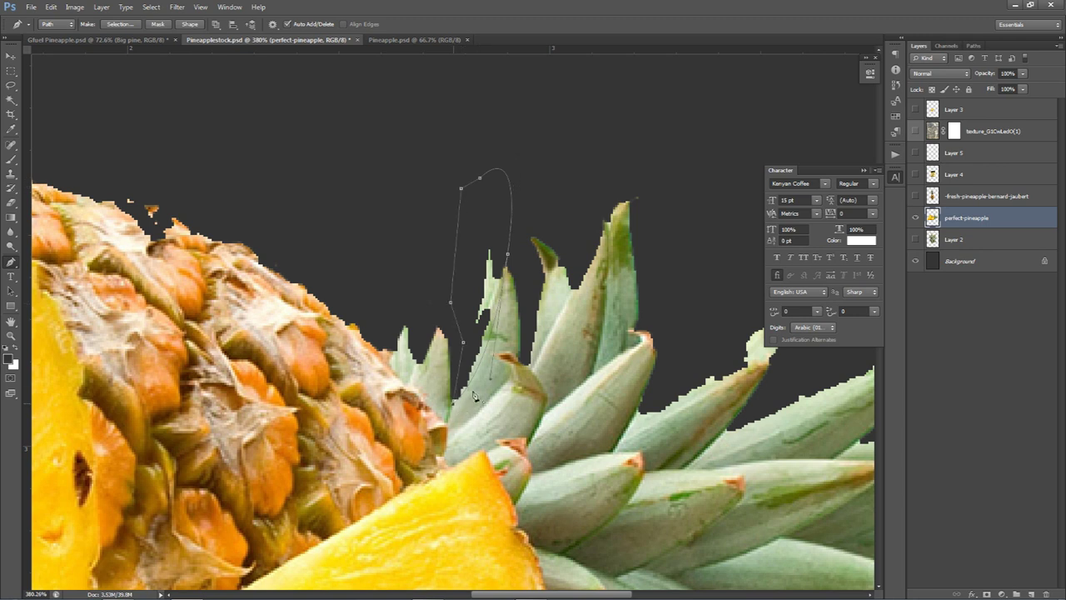
right_click(479, 395)
click(532, 202)
key(Return)
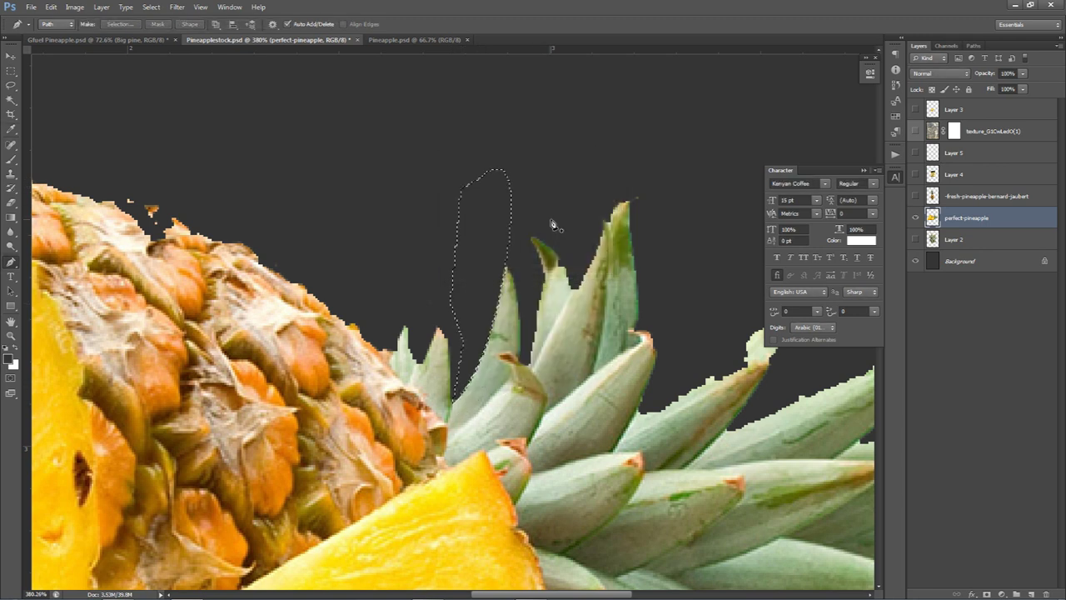
Trim the ragged edge and tip of the tallest upright crown leaf using a Pen tool selection.
drag(551, 268, 517, 244)
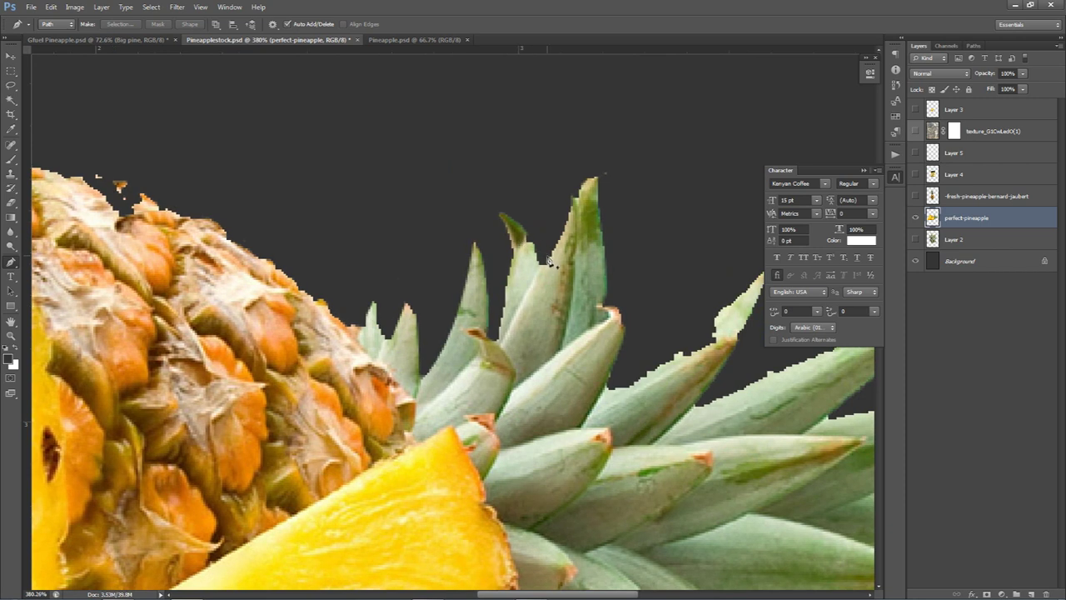
click(596, 176)
click(606, 155)
click(569, 125)
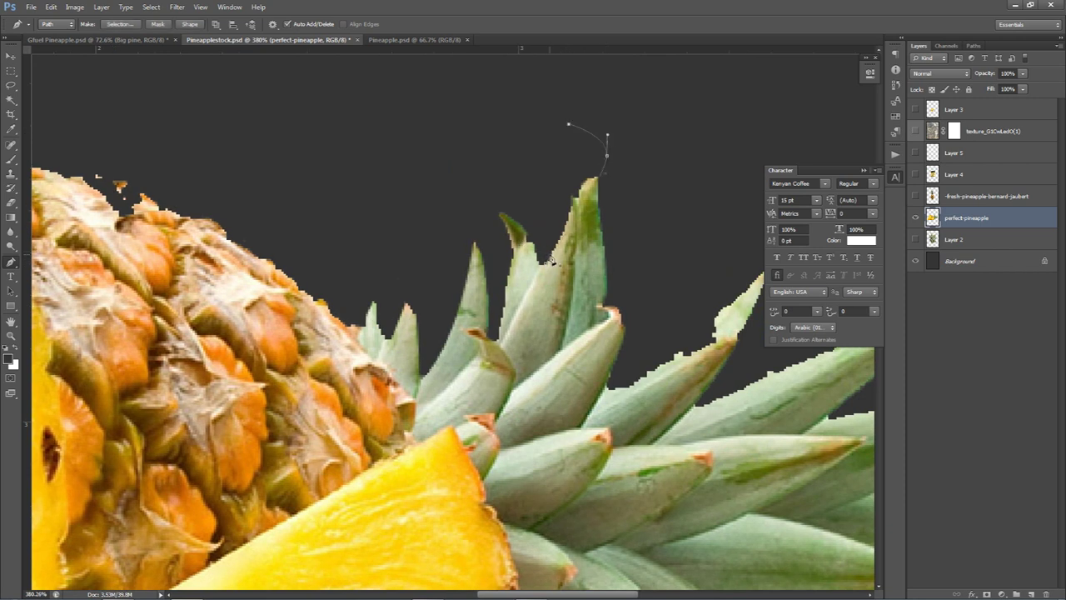
right_click(589, 267)
click(620, 315)
key(Return)
key(Delete)
key(ctrl+d)
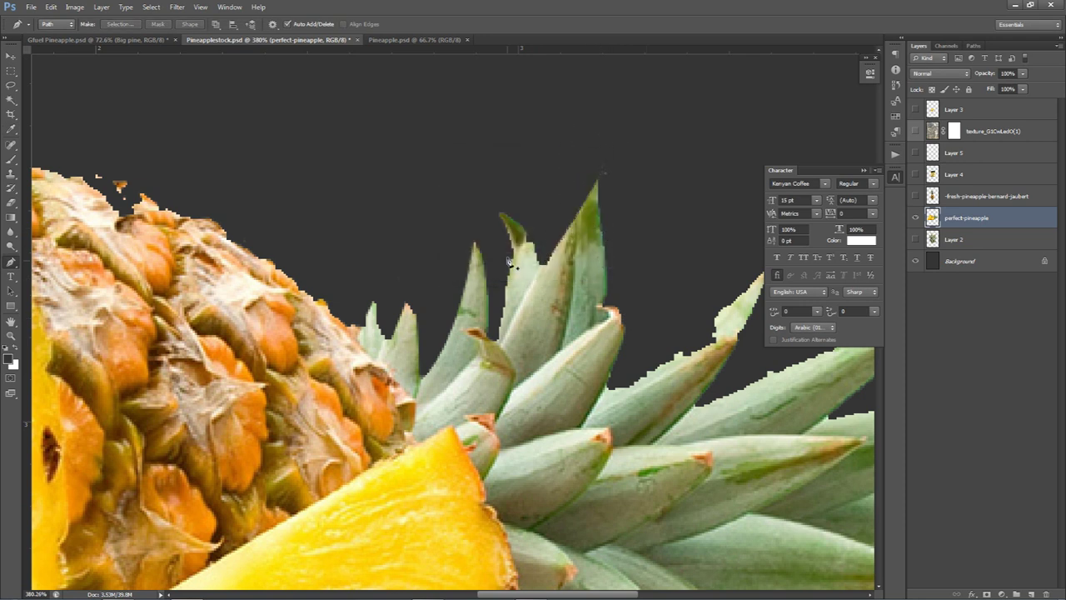
Cut away the stray leaf piece above the next slanted crown leaf using a path-based selection.
drag(637, 337, 458, 239)
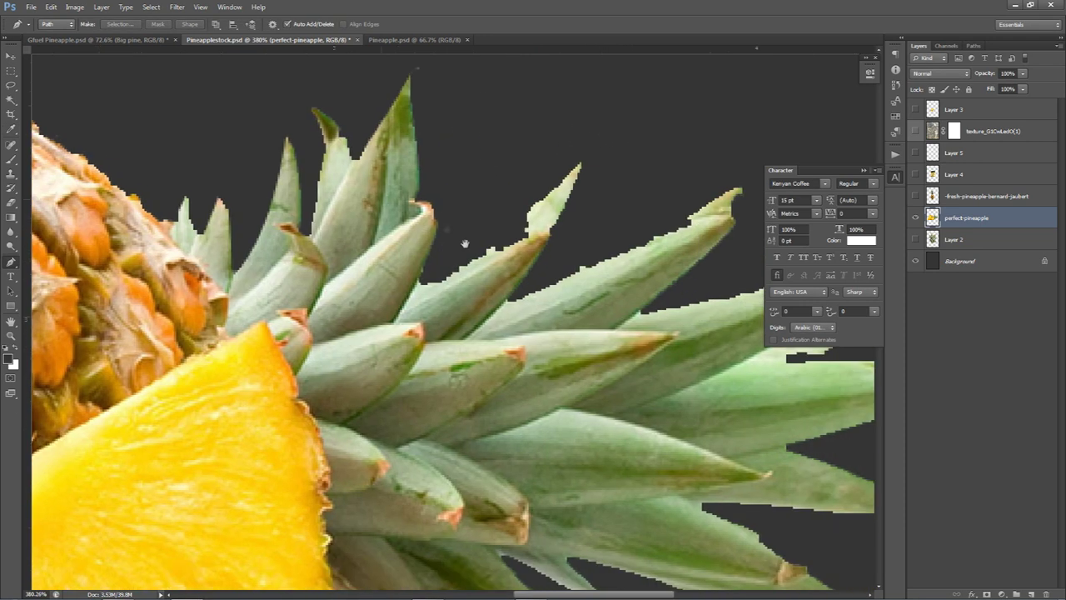
click(421, 280)
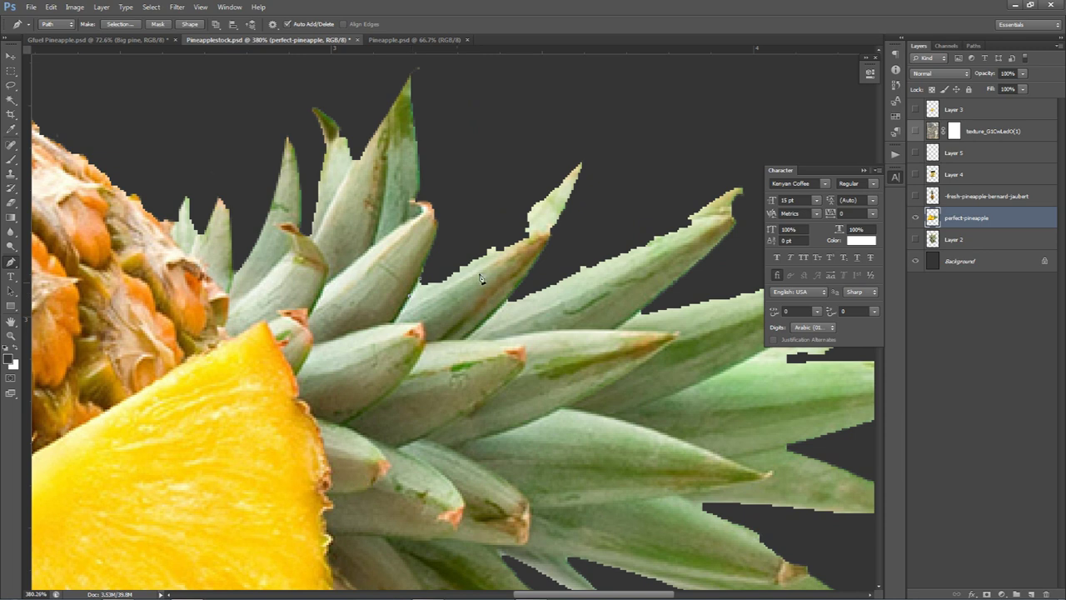
drag(605, 205, 650, 178)
drag(608, 122, 547, 124)
click(423, 288)
right_click(481, 253)
click(530, 305)
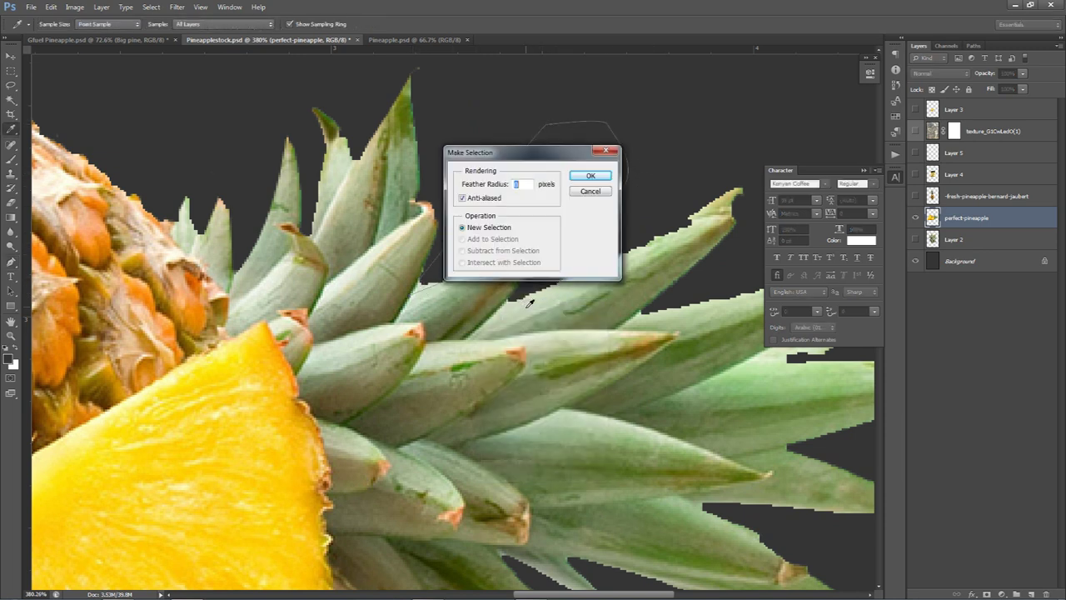
key(Return)
key(Delete)
key(ctrl+d)
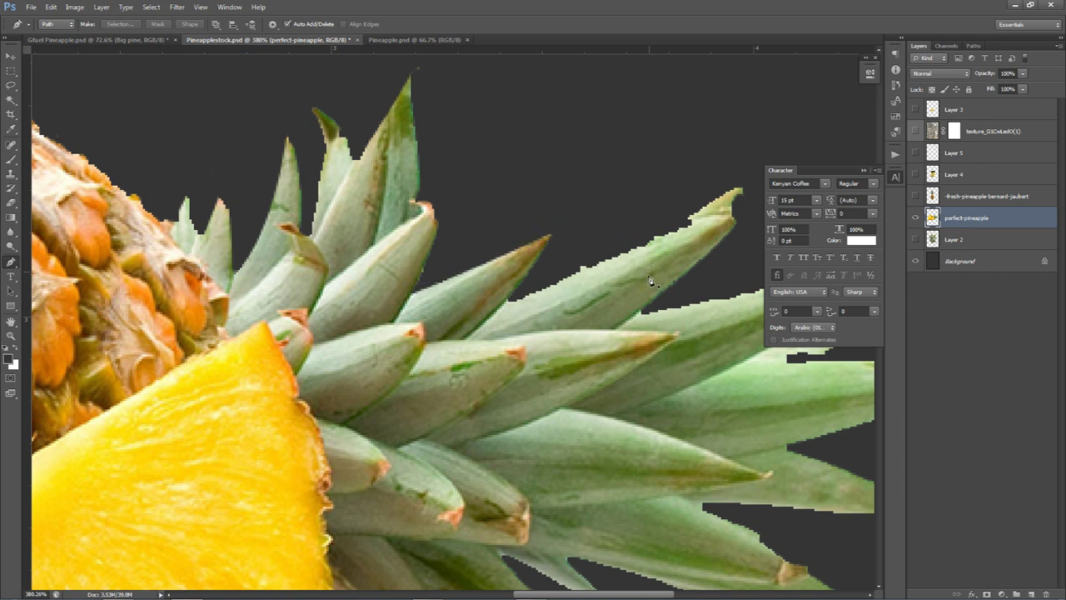
Trim the upper edge and pale tip of the following long slanted leaf using a path-based selection.
drag(654, 281, 524, 285)
click(390, 291)
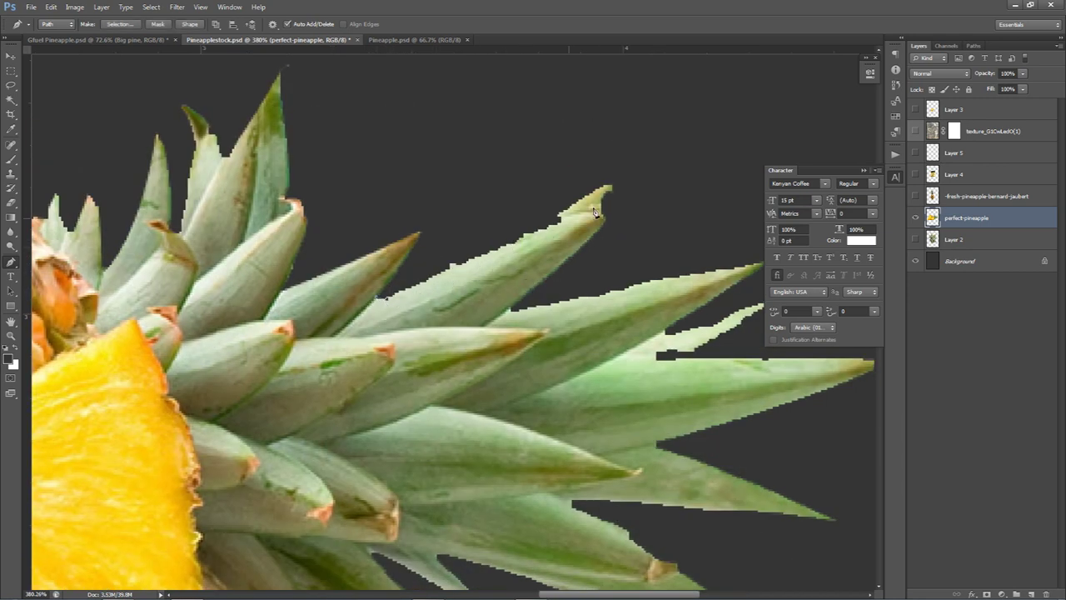
click(686, 178)
click(591, 131)
click(467, 170)
click(429, 257)
click(381, 298)
right_click(429, 264)
click(500, 323)
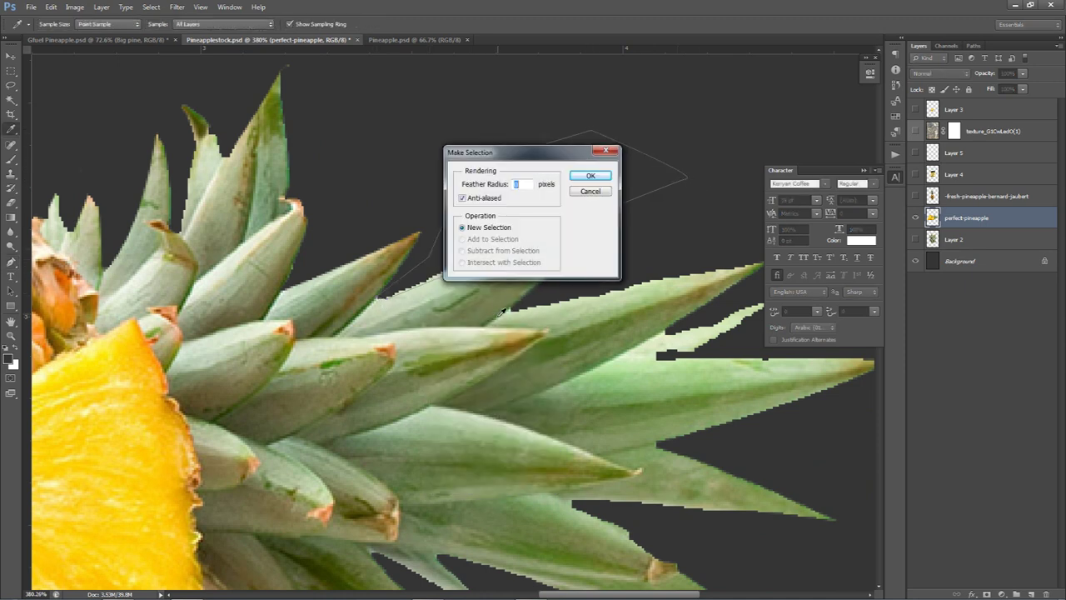
key(Return)
key(Delete)
key(ctrl+d)
Erase the leftover tip pixels and the detached pale leaf strip above the long horizontal leaf.
drag(509, 277, 380, 165)
key(e)
alt+drag(685, 192, 670, 195)
drag(610, 214, 641, 197)
mouse_move(645, 197)
alt+mouse_down()
mouse_move(551, 229)
mouse_move(591, 228)
mouse_move(543, 235)
alt+mouse_up()
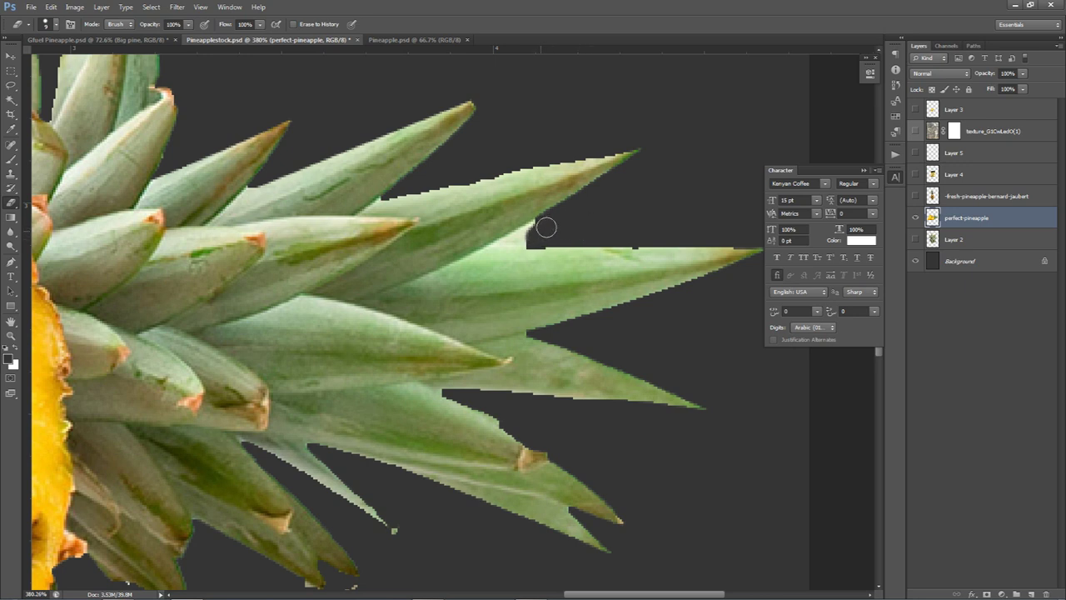
Outline the remaining pale stub above the long horizontal leaf and remove it with a path-based selection.
key(p)
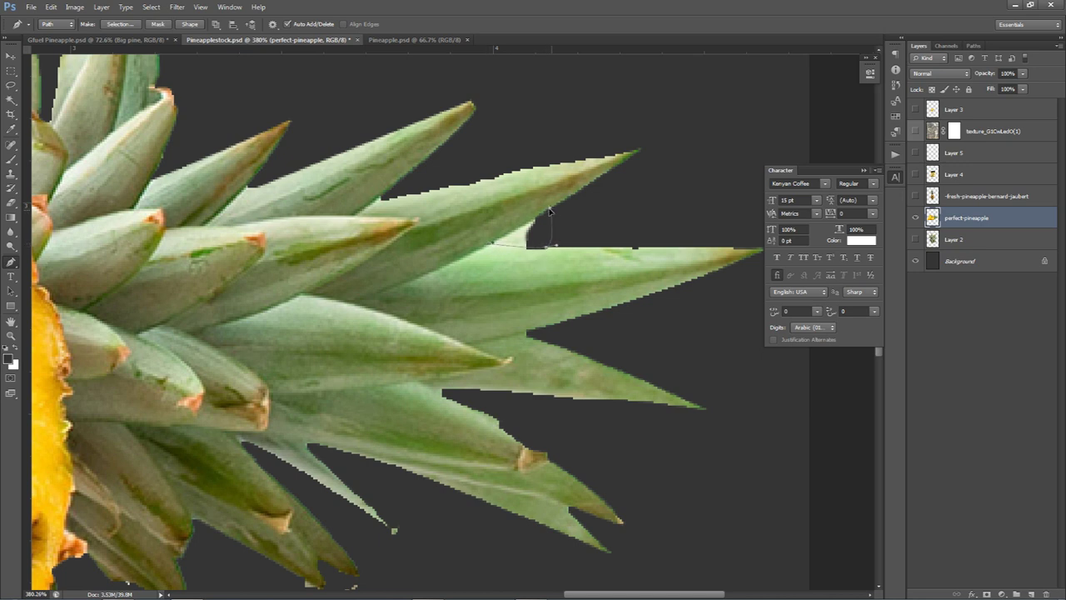
right_click(573, 215)
click(621, 263)
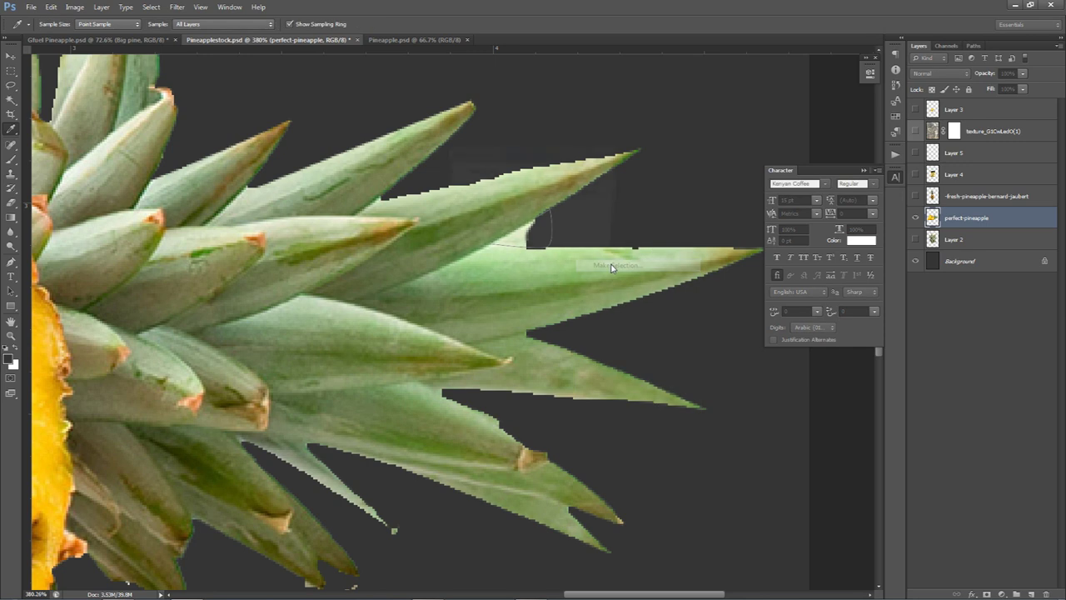
Erase the stray pixels around the lower crown leaf tips and beside the large pineapple slice.
mouse_move(585, 298)
mouse_down()
mouse_move(507, 222)
mouse_move(605, 190)
mouse_up()
key(e)
click(416, 423)
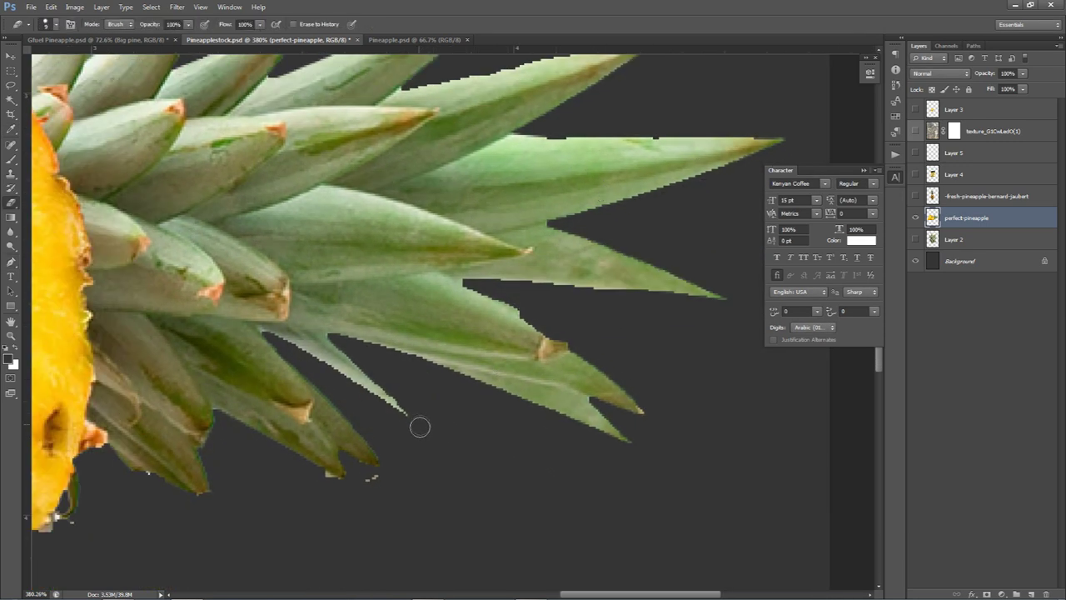
click(374, 485)
click(323, 480)
drag(323, 457, 513, 385)
mouse_move(267, 456)
mouse_down()
mouse_move(247, 452)
mouse_move(241, 464)
mouse_move(245, 443)
mouse_move(254, 446)
mouse_up()
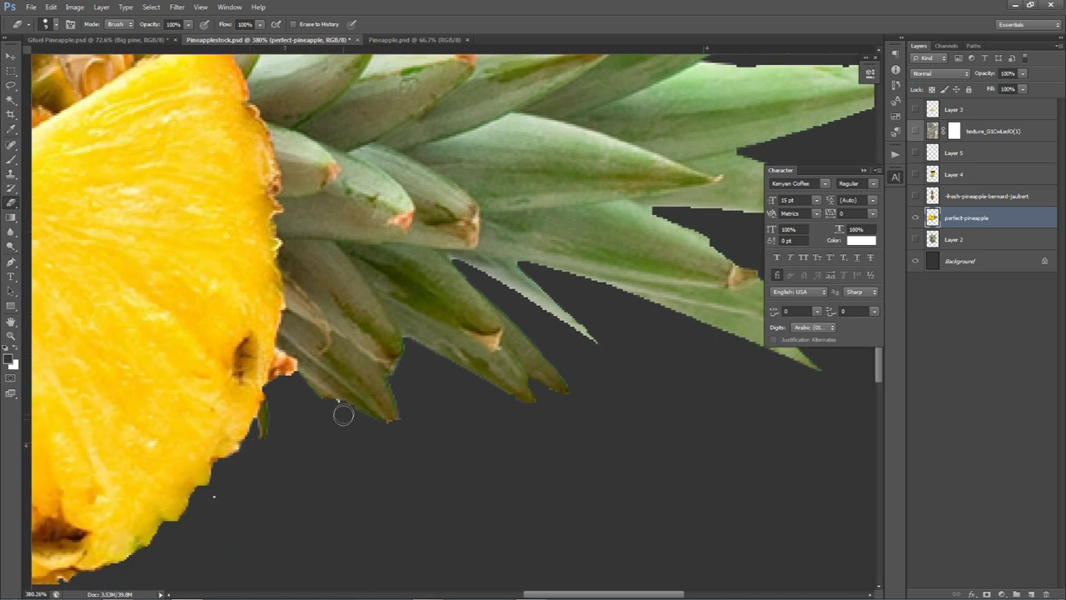
Erase the stray fragments along the bottom edge of the pineapple slices.
key(ctrl+0)
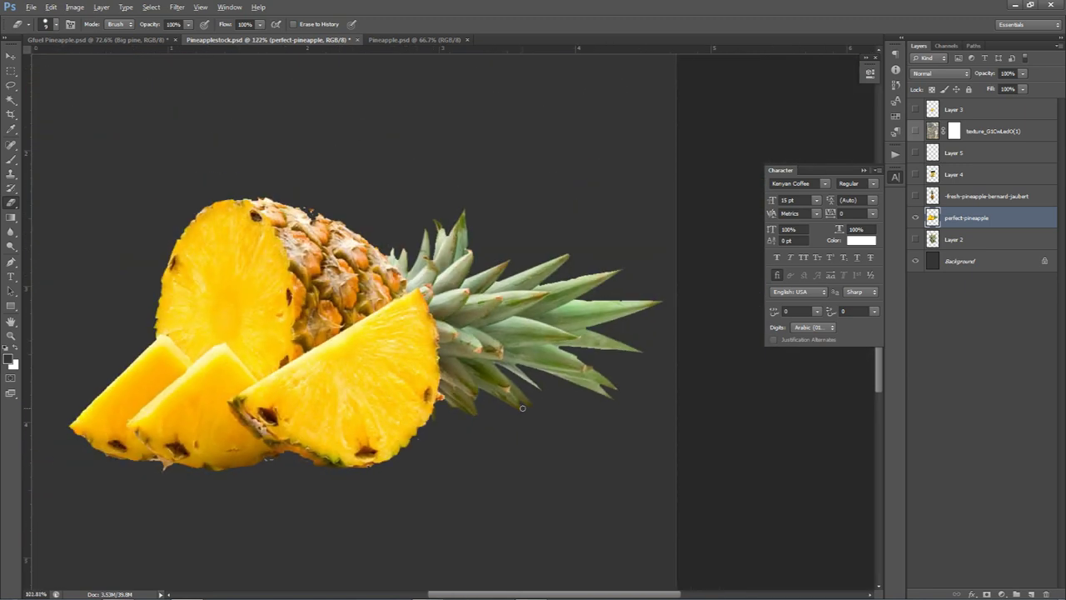
scroll(401, 462, up, 8)
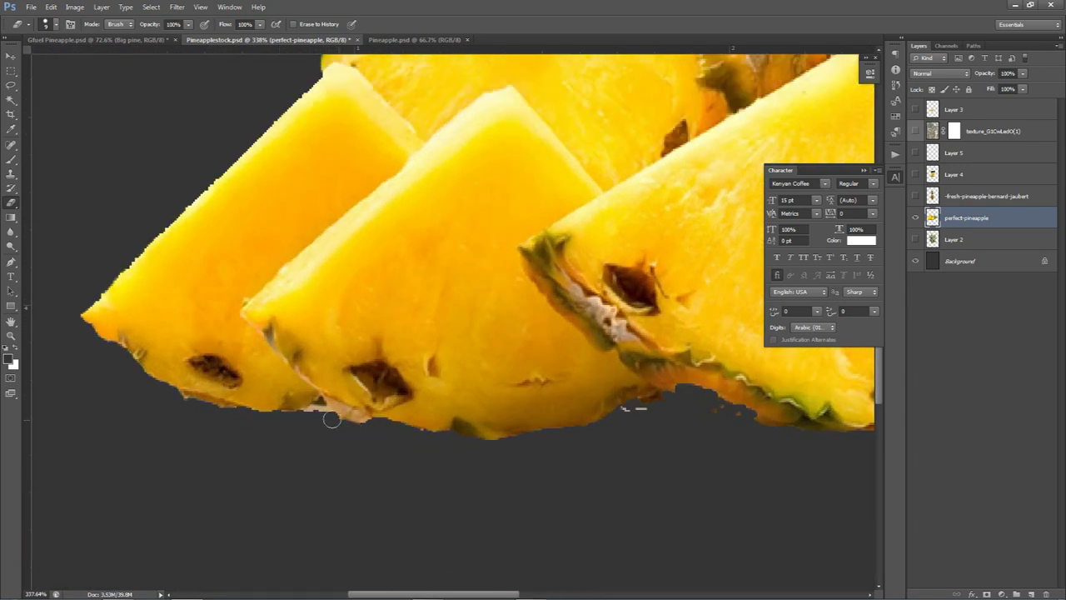
mouse_move(332, 419)
mouse_down()
mouse_move(352, 416)
mouse_move(317, 412)
mouse_move(375, 421)
mouse_up()
drag(639, 412, 736, 416)
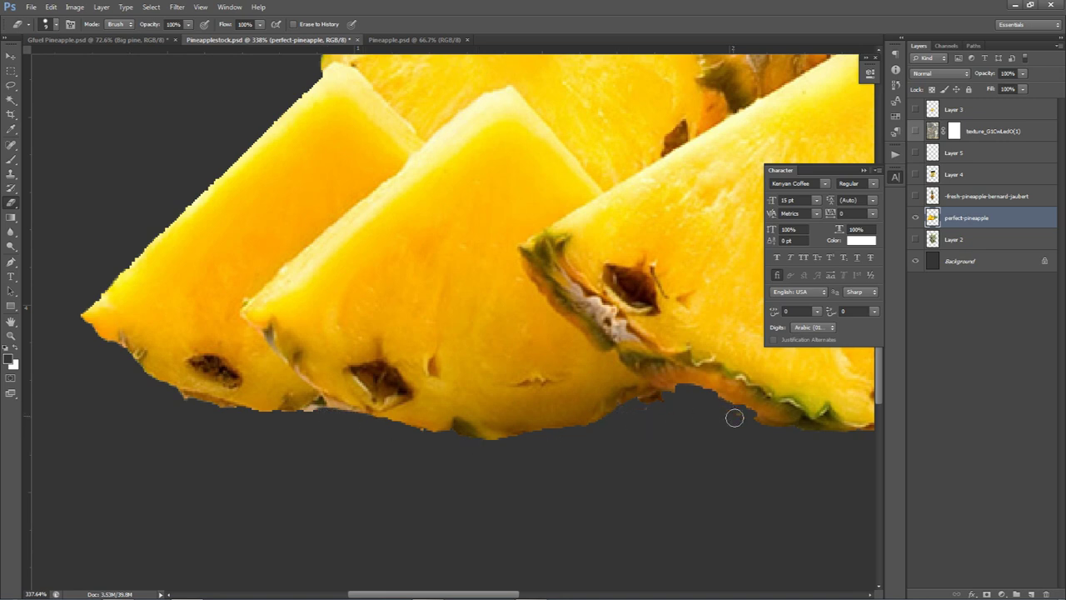
Bring the cleaned perfect-pineapple cutout into the Gfuel Pineapple poster and place it behind the right side of the jar.
scroll(694, 429, down, 7)
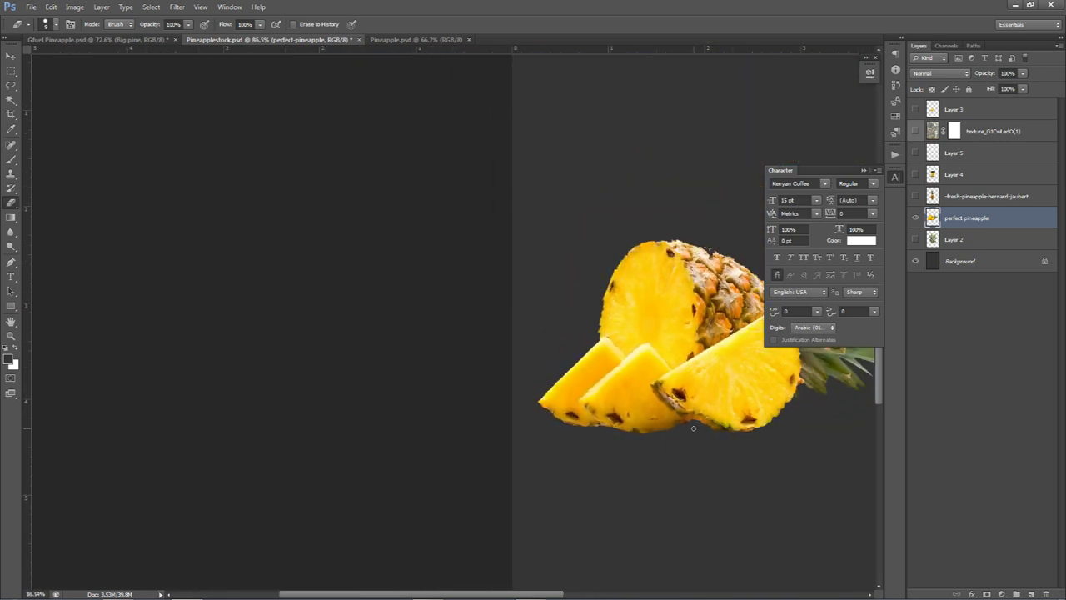
scroll(363, 223, up, 4)
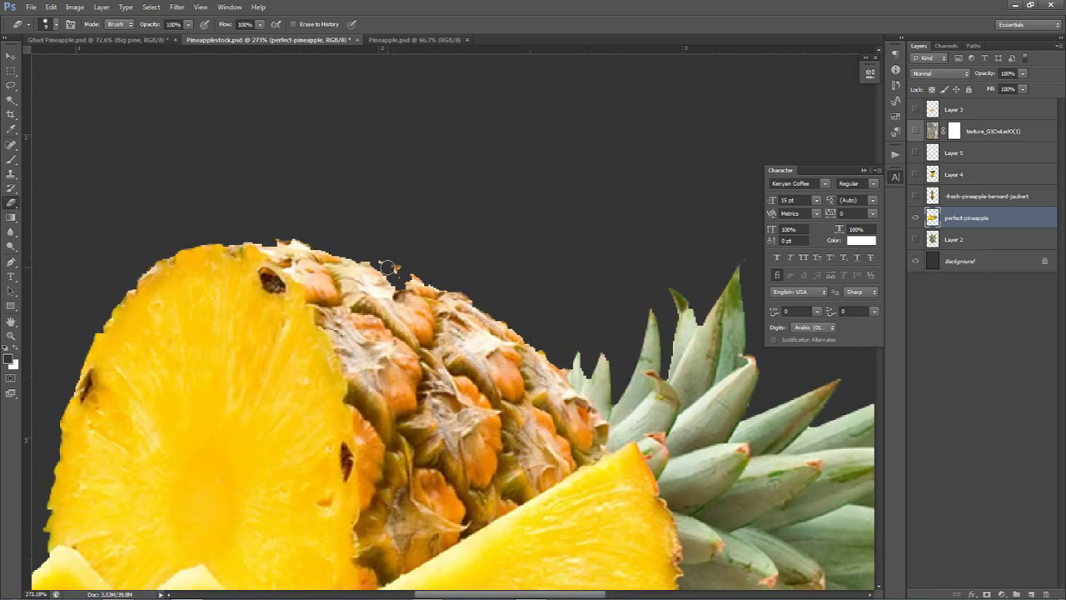
scroll(375, 259, down, 6)
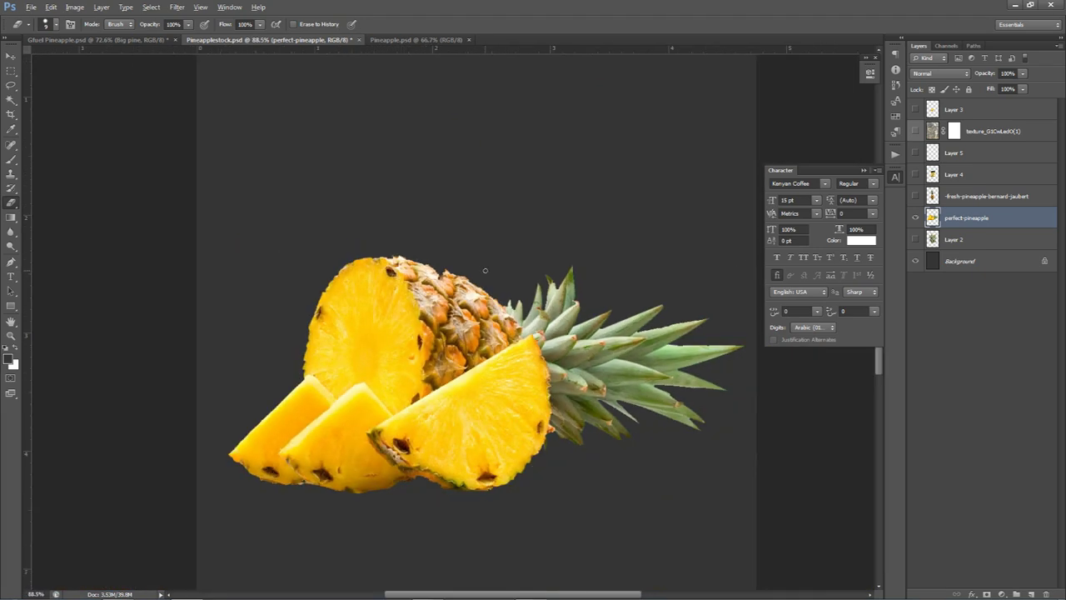
key(v)
mouse_move(535, 299)
mouse_down()
mouse_move(466, 271)
mouse_move(490, 286)
mouse_up()
key(m)
drag(581, 170, 631, 477)
key(ctrl+d)
key(v)
key(ctrl+t)
drag(482, 330, 577, 375)
key(Return)
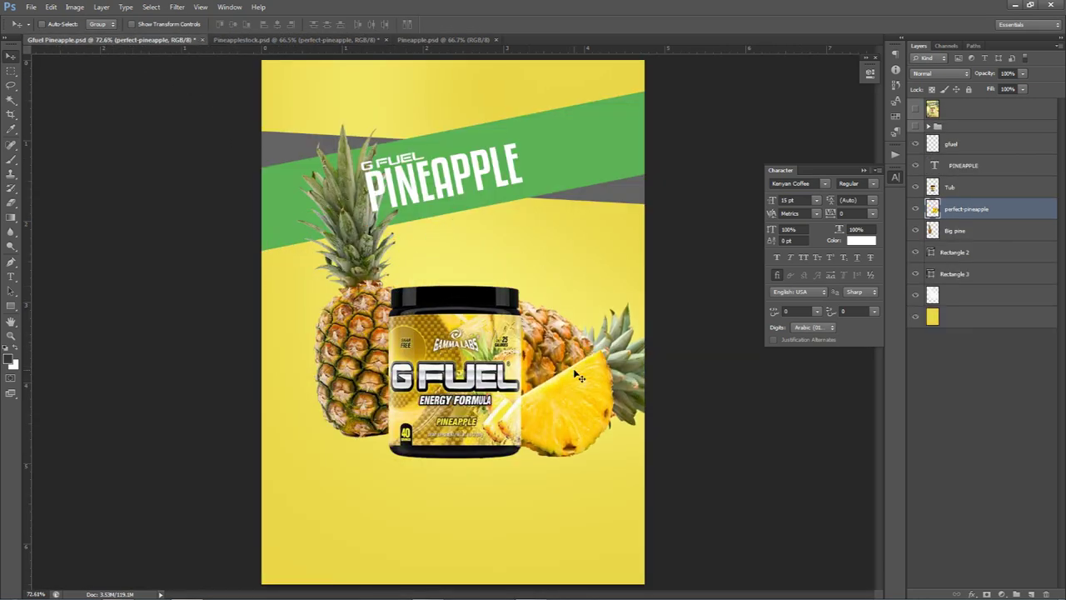
key(ctrl+t)
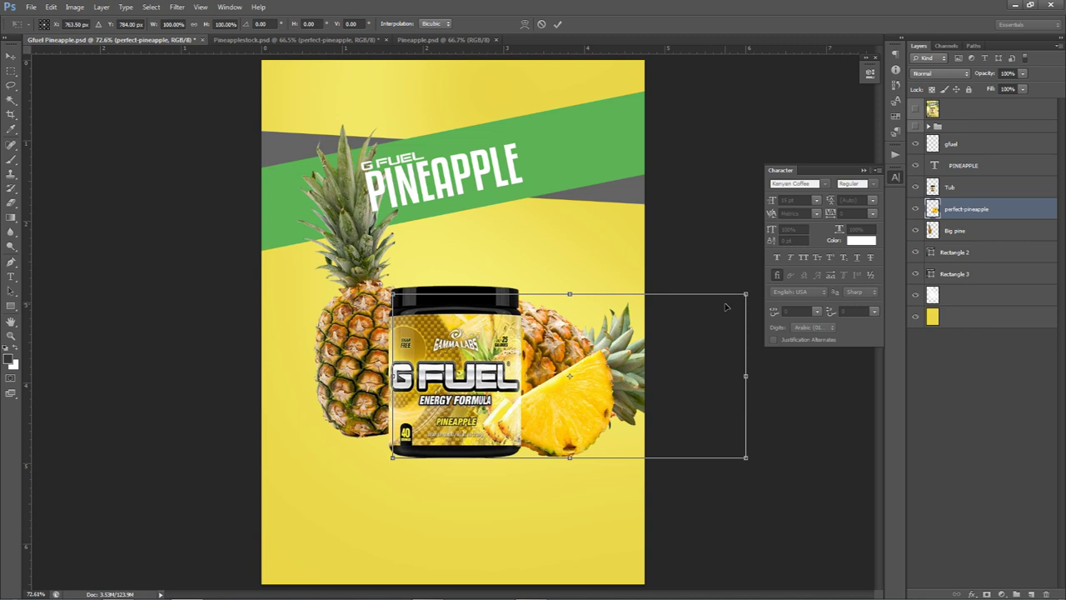
drag(747, 293, 583, 144)
click(541, 24)
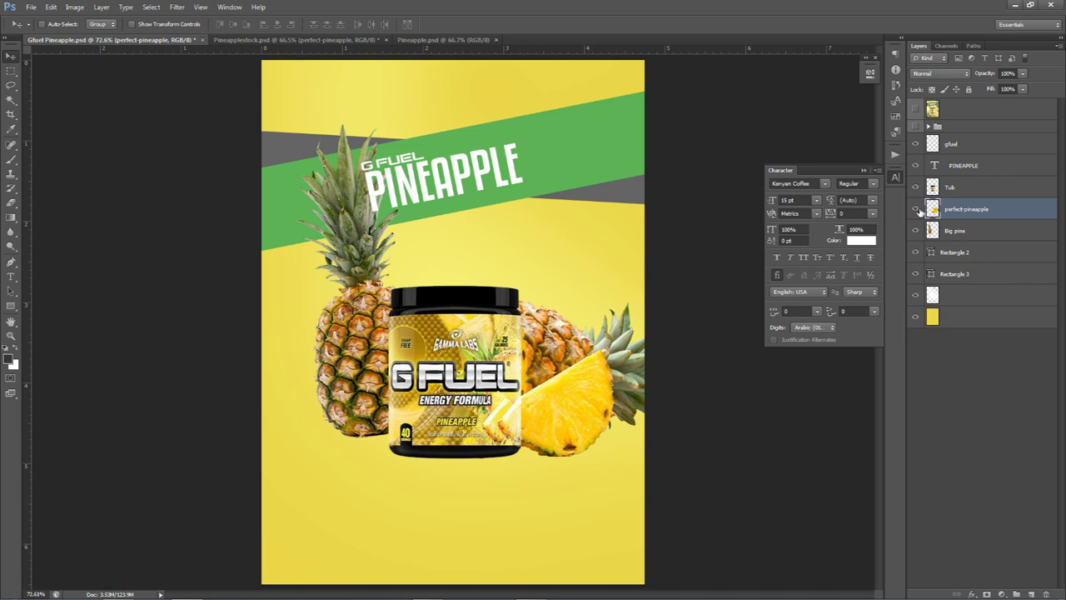
key(ctrl+r)
key(ctrl+r)
Scale the perfect-pineapple cutout to about 67% and move it out from behind the right side of the jar.
key(ctrl+t)
drag(747, 295, 626, 343)
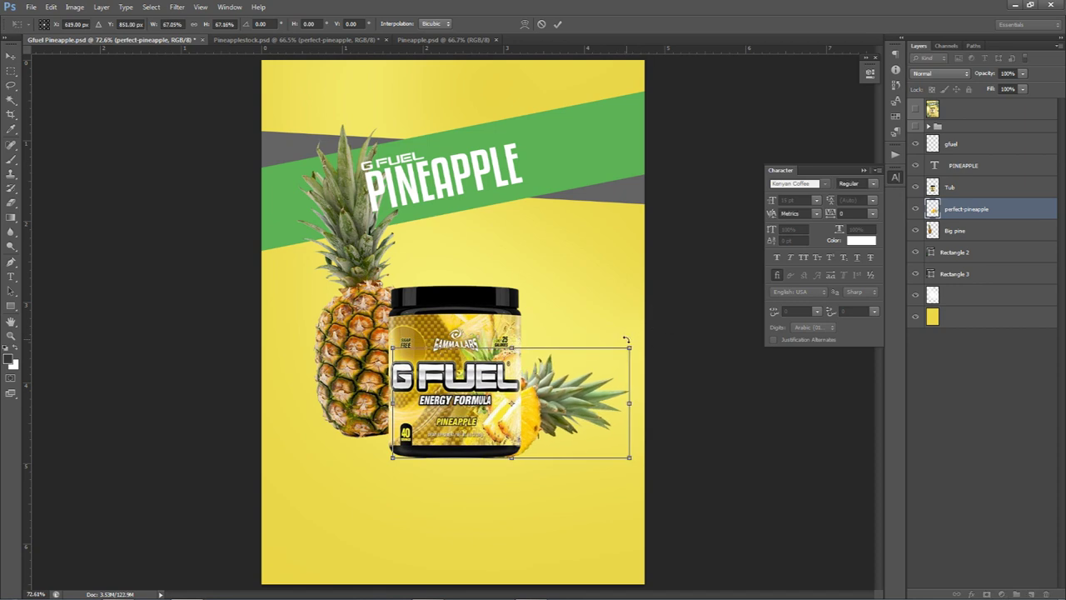
click(558, 24)
drag(507, 323, 586, 336)
Scale the perfect-pineapple cutout to about 91% and nudge it slightly right beside the jar.
key(ctrl+t)
drag(704, 332, 681, 341)
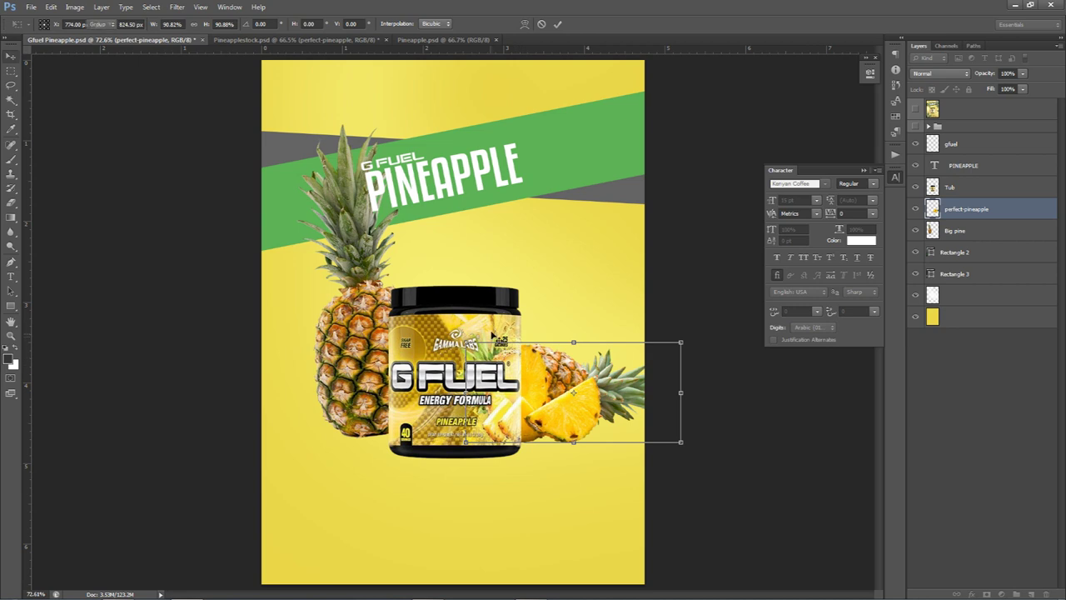
key(Return)
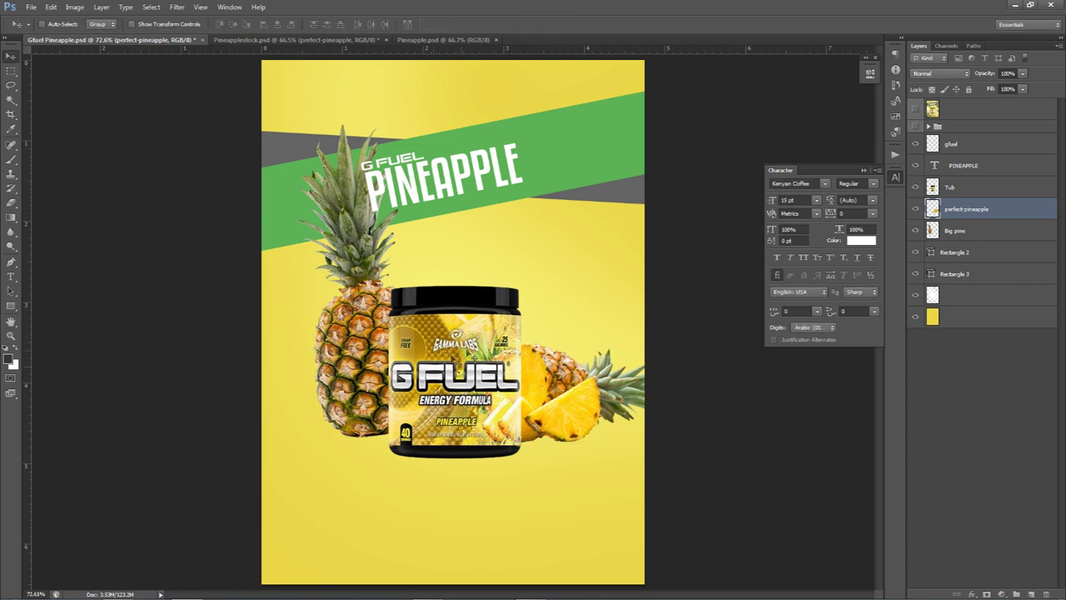
drag(568, 400, 573, 398)
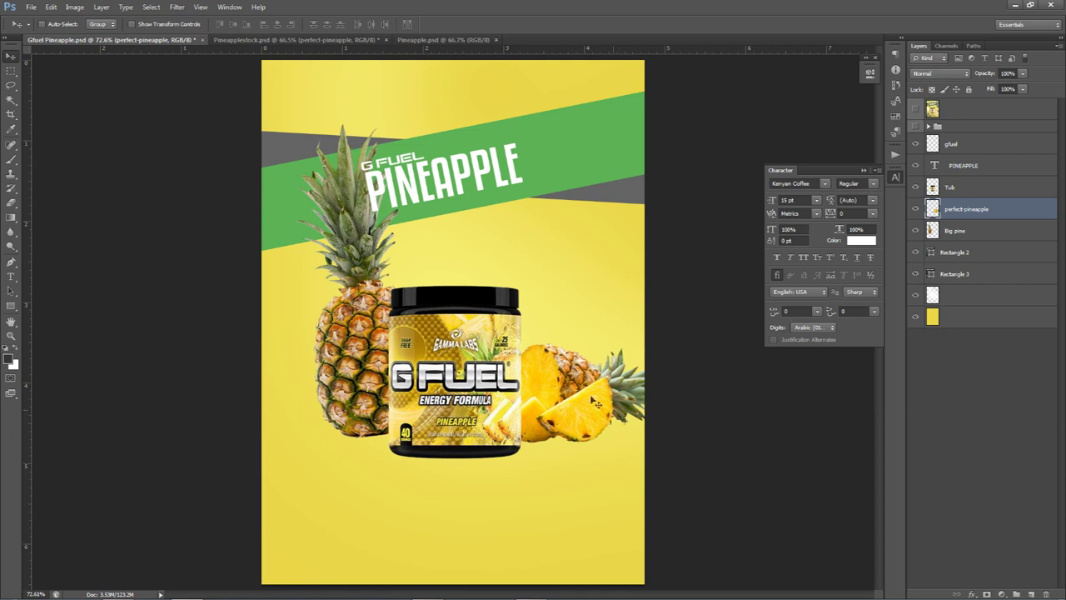
Show only the Layer 3 pineapple slice over the background in Pineapplestock.psd and copy it into the poster beneath the Tub layer.
click(467, 40)
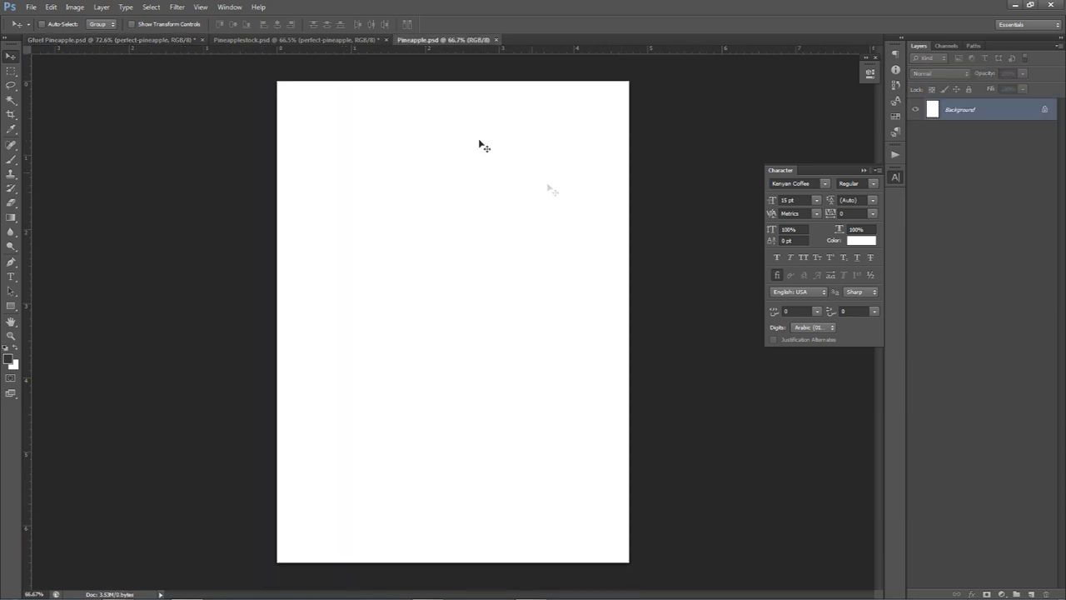
click(315, 40)
click(915, 219)
click(916, 174)
click(915, 174)
click(915, 110)
click(946, 112)
drag(506, 302, 579, 263)
Shrink and rotate the copied slice, tuck it behind the right end of the jar lid, and save the poster.
key(ctrl+t)
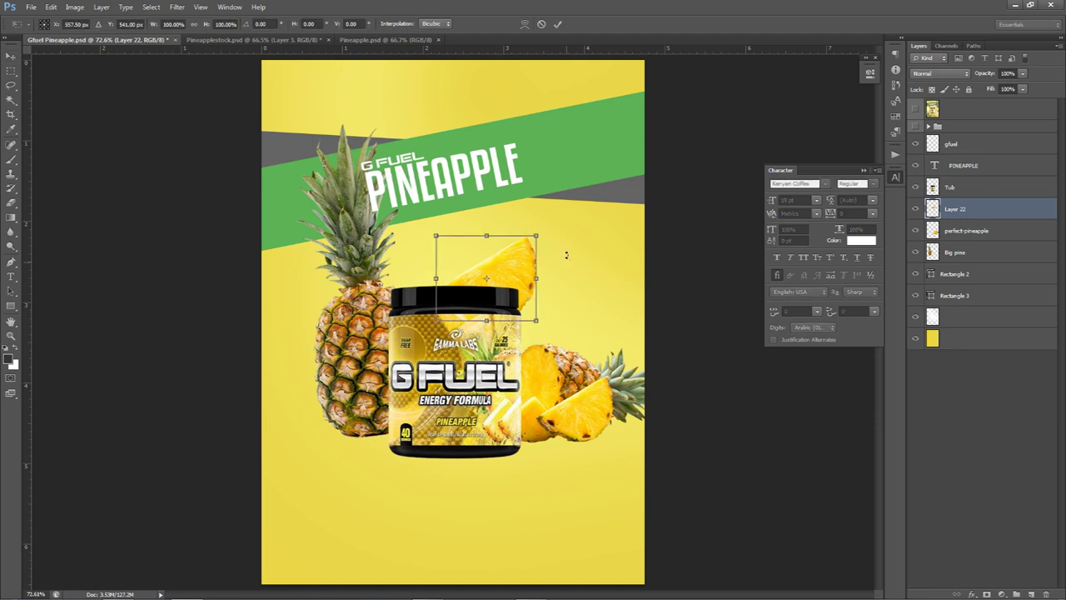
drag(580, 204, 456, 165)
drag(510, 218, 563, 314)
key(Return)
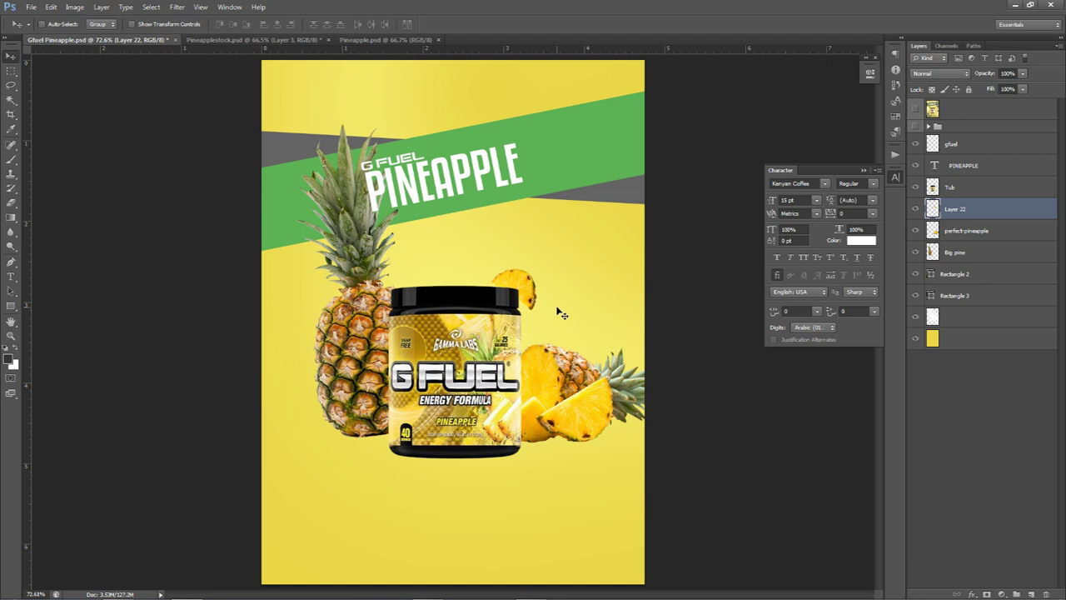
key(ctrl+s)
key(alt)
Add a Brightness/Contrast adjustment layer above Big pine and clip it to that layer.
click(970, 259)
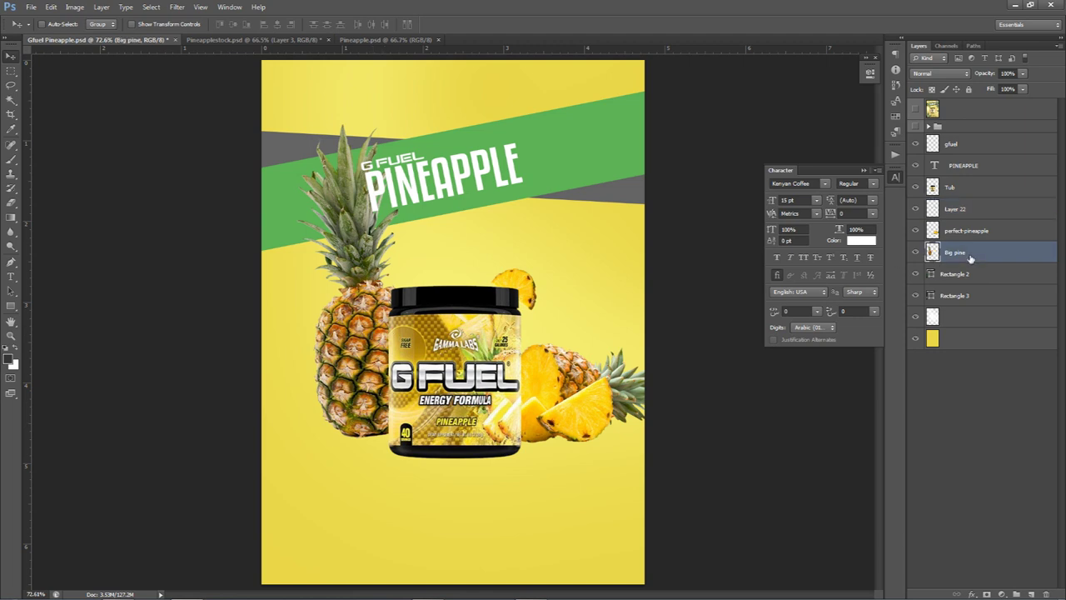
click(1002, 594)
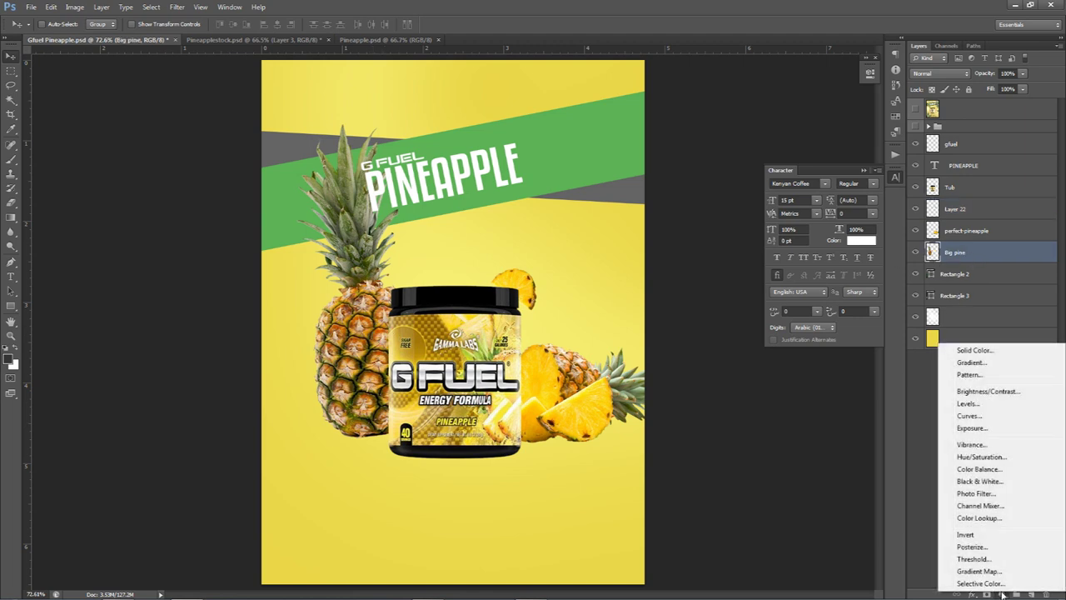
click(1002, 594)
click(1003, 596)
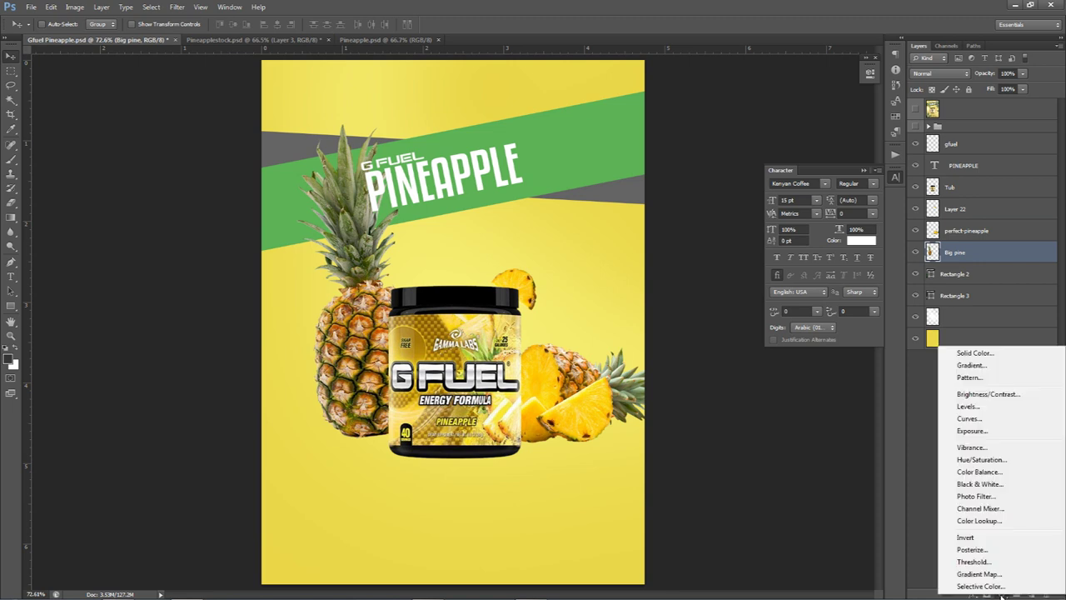
click(988, 394)
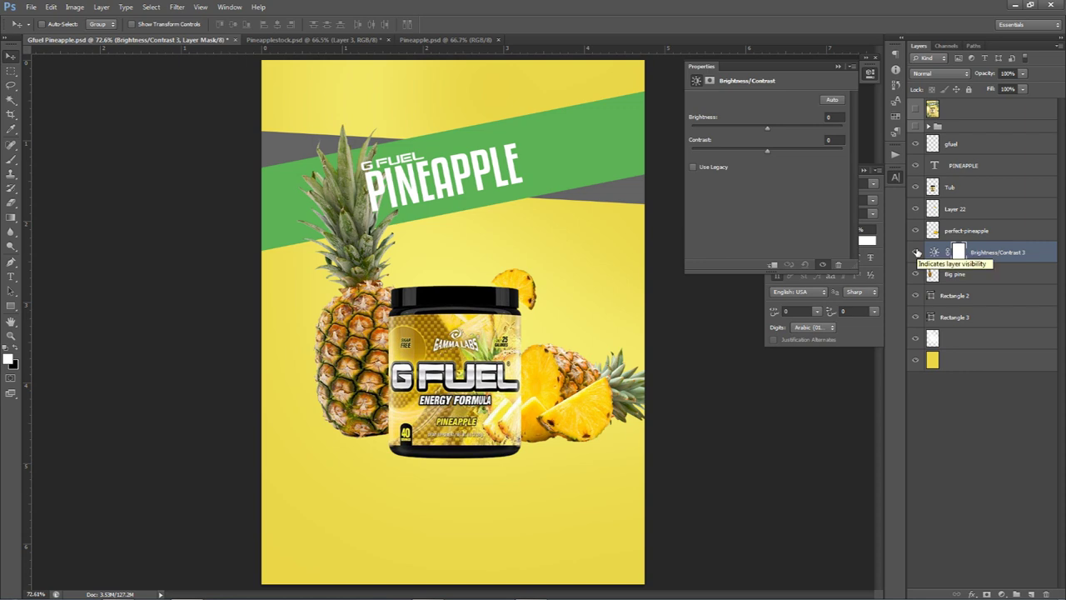
right_click(991, 253)
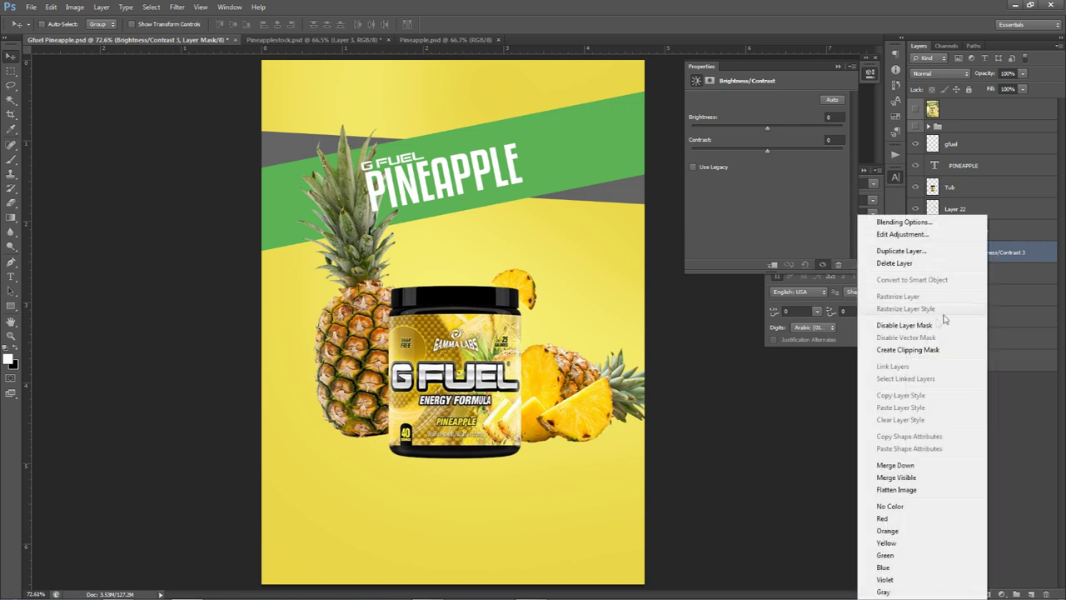
click(908, 350)
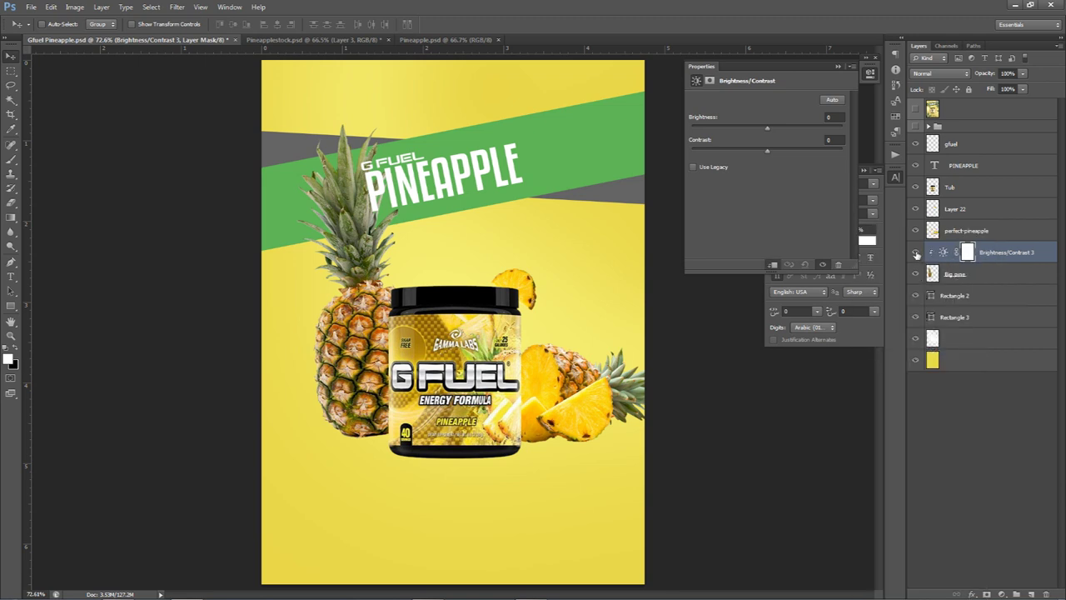
Set the Big pine adjustment to brightness 3 and contrast 45, comparing the pineapple with and without the effect.
click(966, 275)
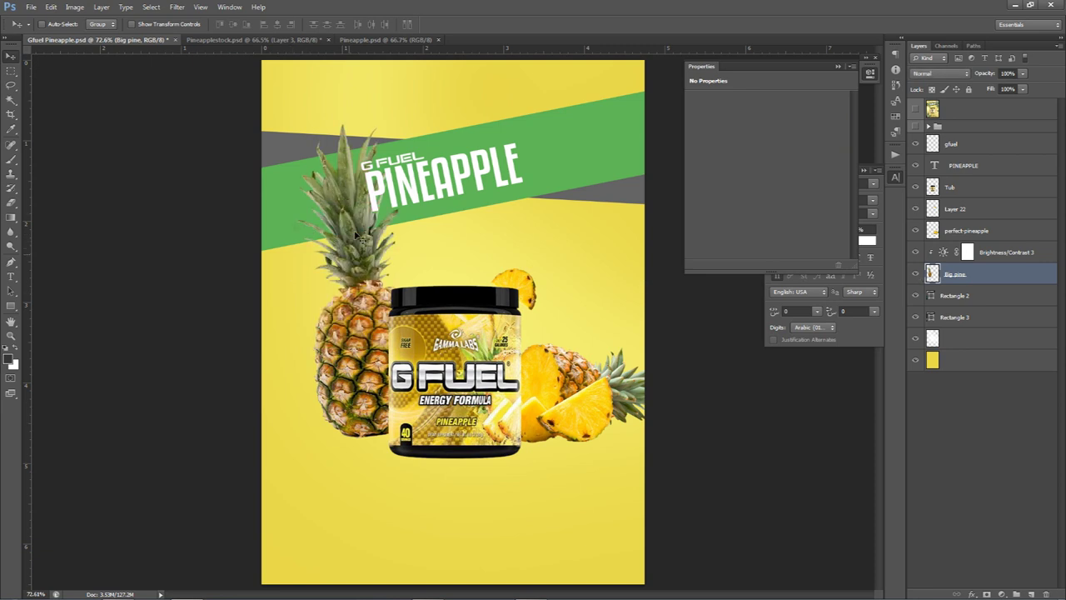
click(934, 252)
drag(758, 127, 768, 129)
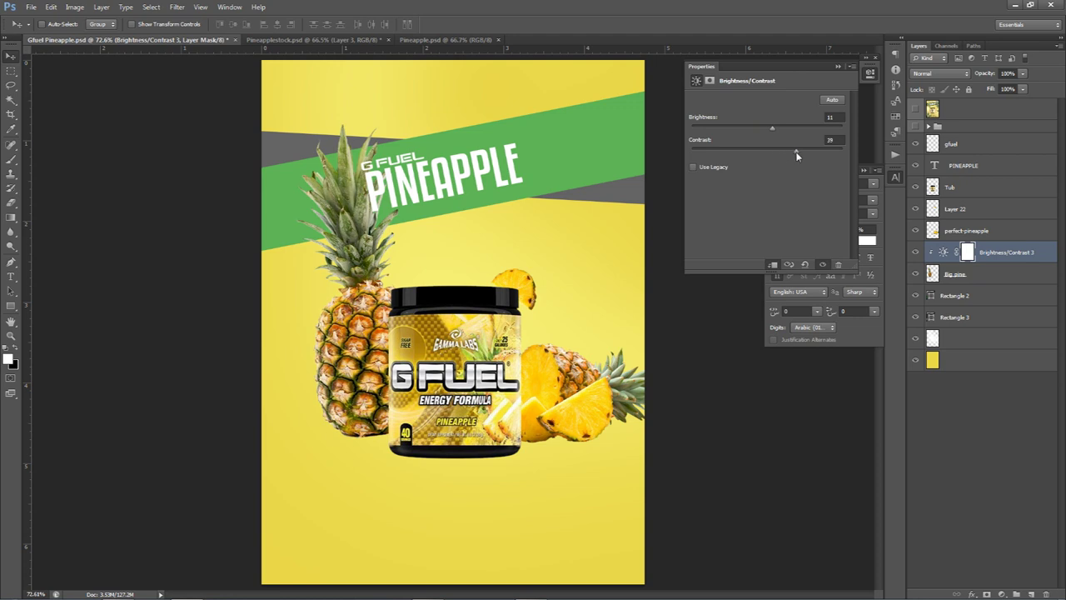
drag(788, 154, 798, 152)
click(916, 253)
click(916, 253)
click(916, 254)
click(916, 253)
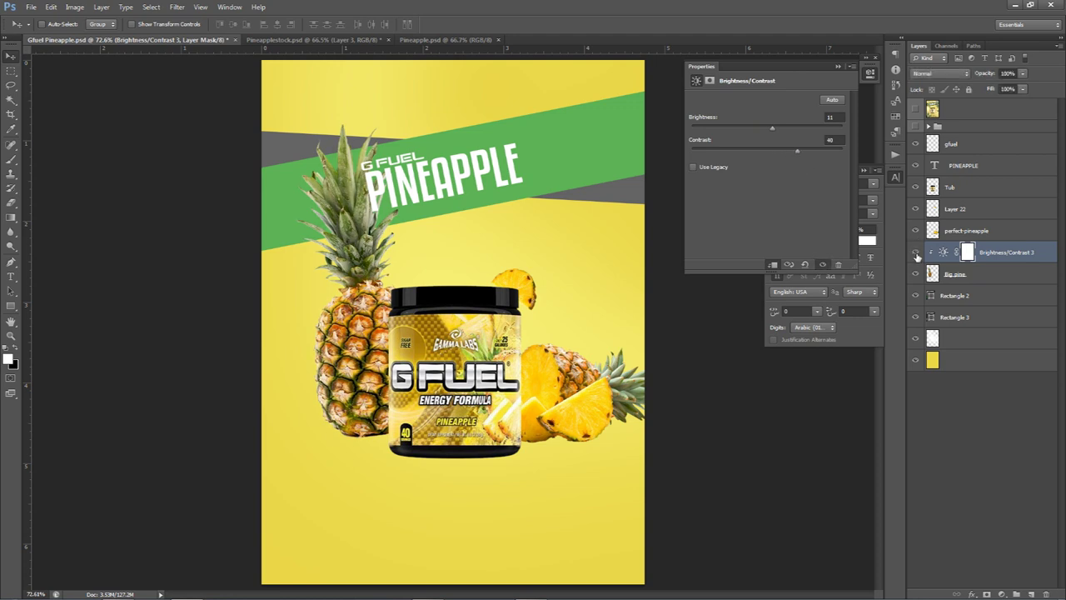
click(916, 253)
click(916, 253)
drag(777, 129, 795, 150)
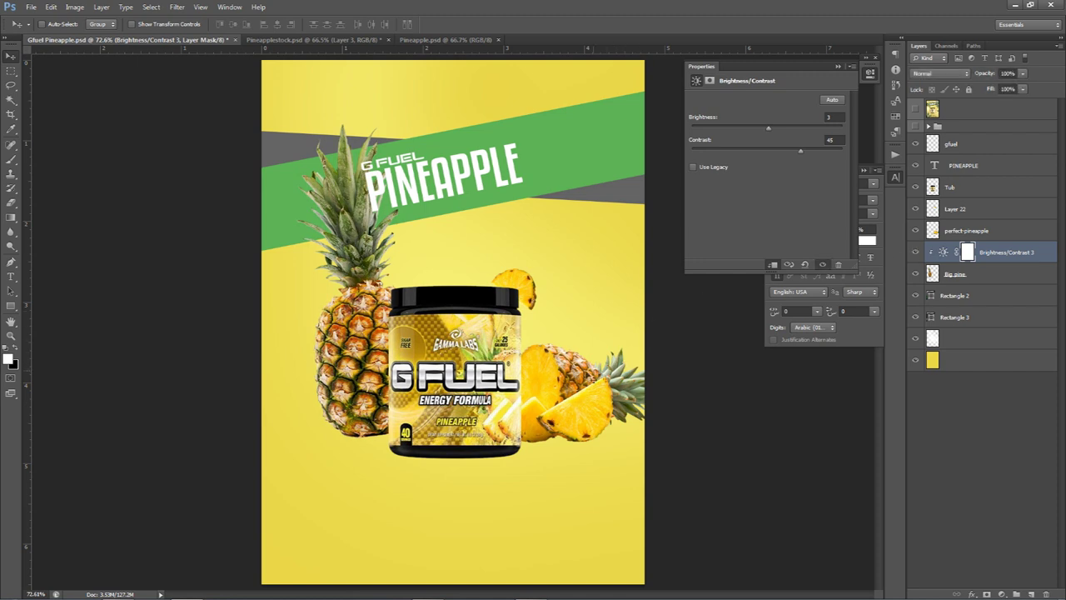
drag(992, 253, 978, 230)
right_click(985, 231)
click(1003, 236)
key(ctrl+z)
Duplicate the Brightness/Contrast adjustment, clip the copy to perfect-pineapple, and set it to brightness -12 and contrast 31.
drag(989, 260, 981, 232)
right_click(982, 231)
click(899, 350)
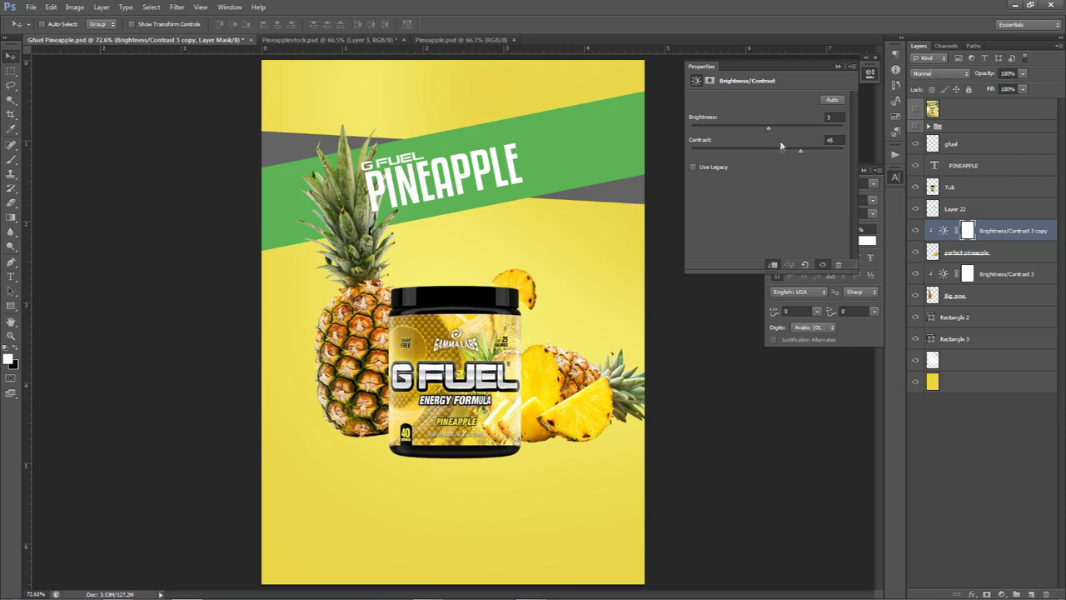
drag(792, 152, 783, 152)
drag(760, 129, 761, 127)
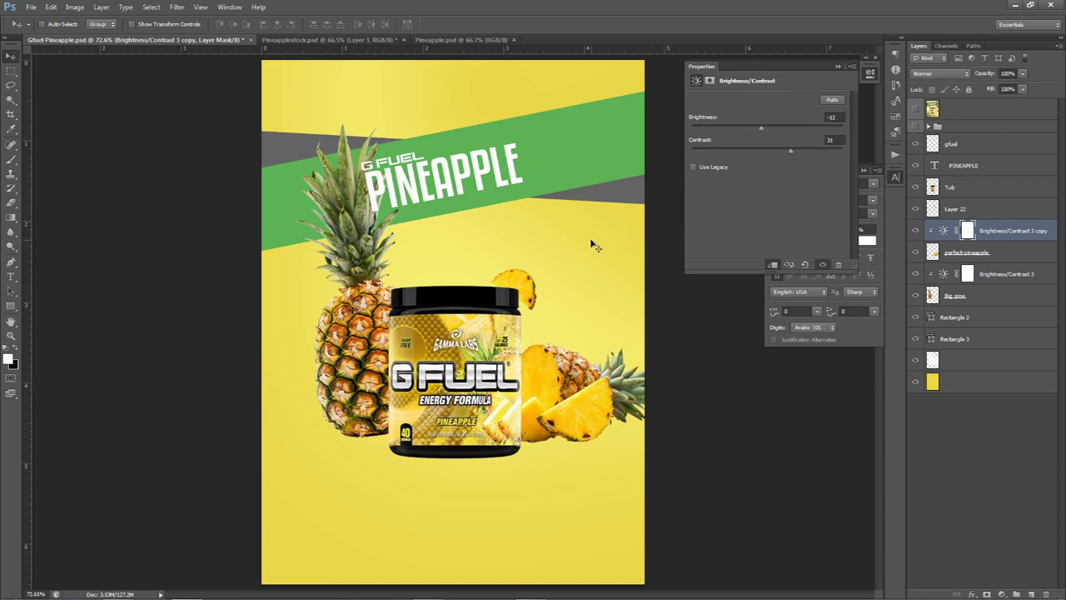
Copy the pineapple slice from Pineapplestock.psd into the poster again, just above the perfect-pineapple adjustment layer.
scroll(591, 242, down, 1)
key(alt)
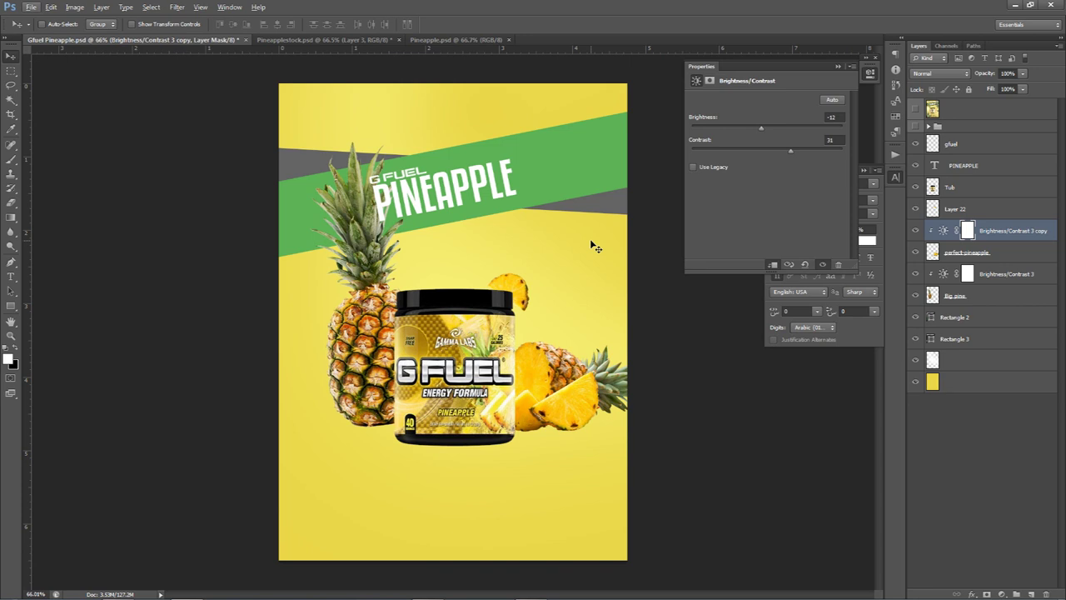
key(alt)
click(304, 40)
drag(433, 341, 498, 313)
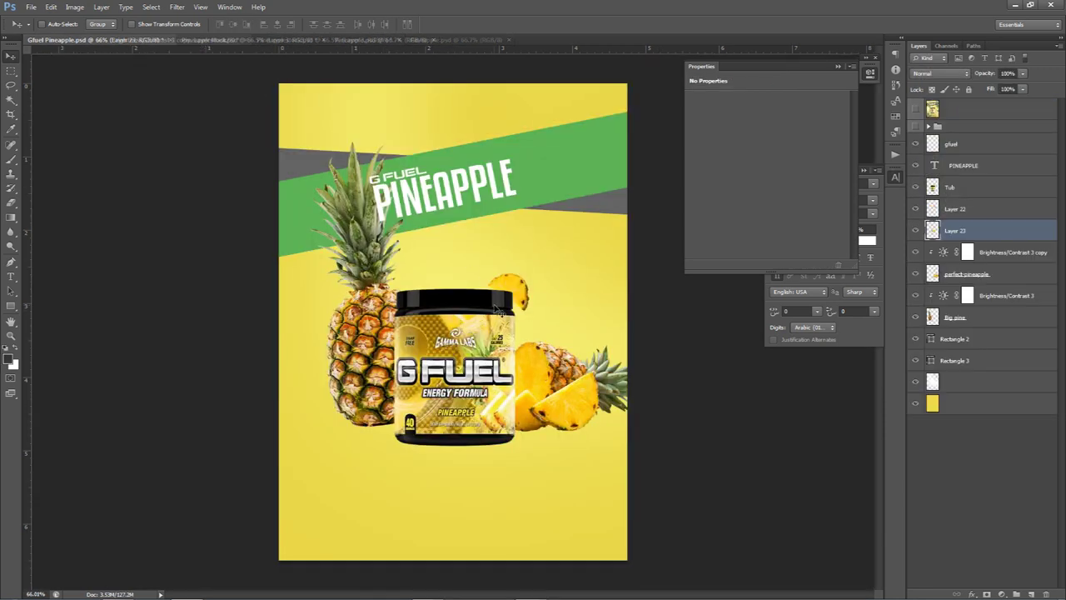
Check the finished design group for reference, hide it again, and place the new slice at reduced size near the poster's lower-right corner.
click(916, 127)
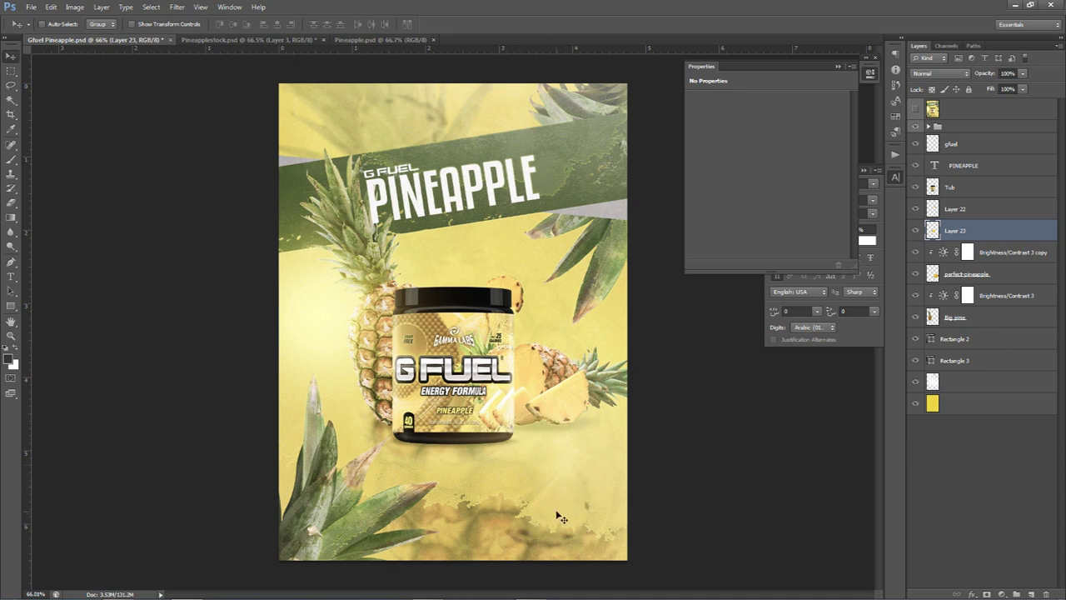
click(219, 40)
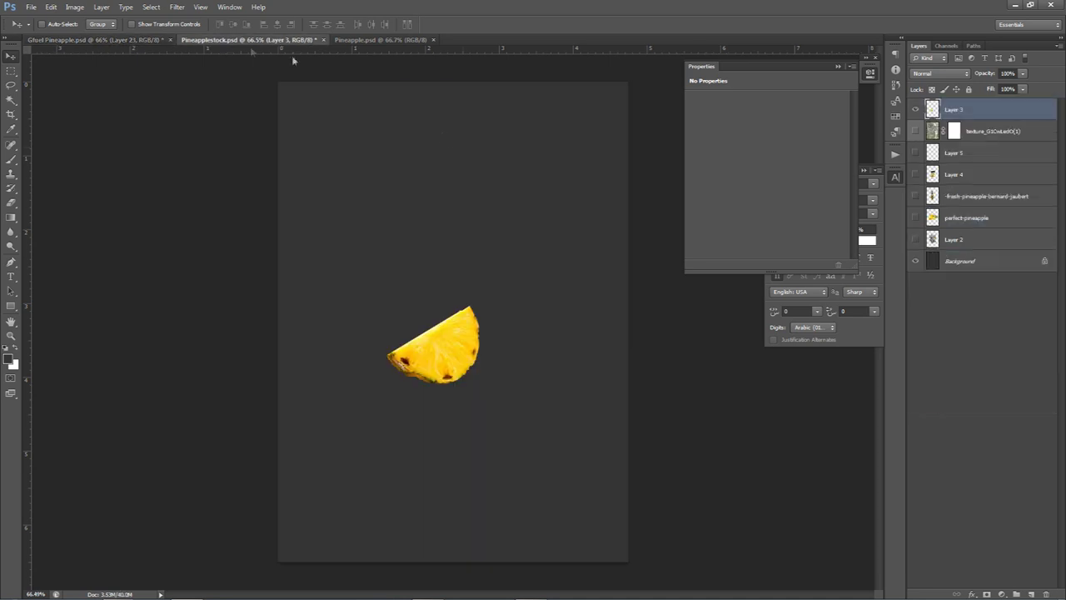
click(125, 39)
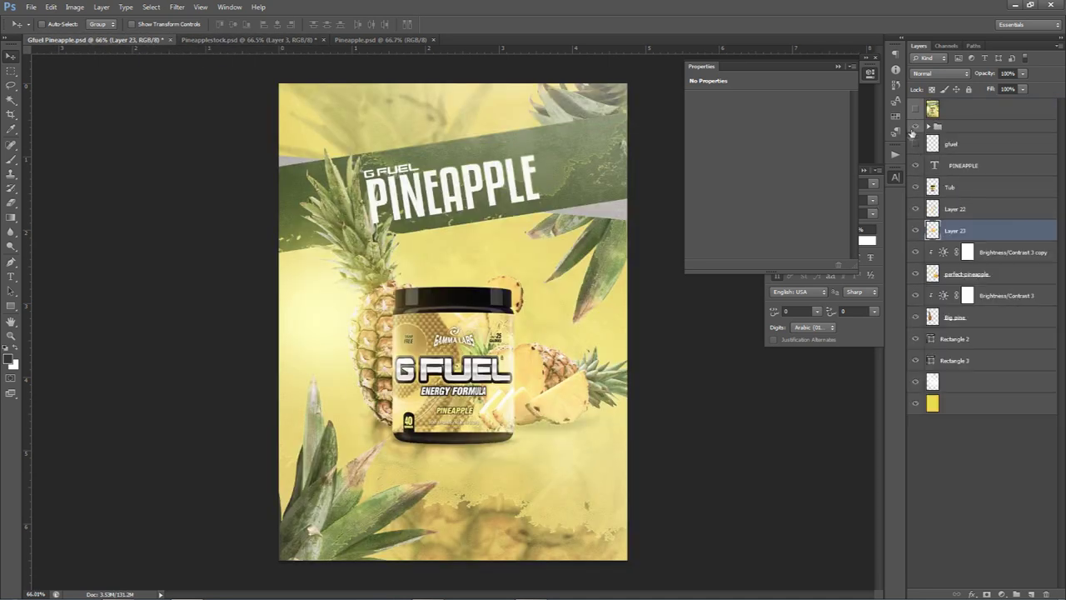
click(914, 126)
drag(533, 241, 426, 494)
key(ctrl+t)
key(Return)
key(ctrl+z)
Copy a third pineapple slice from Pineapplestock.psd into the poster and rotate it clockwise below the upright pineapple.
click(263, 40)
drag(373, 189, 339, 342)
key(ctrl+t)
drag(485, 337, 517, 494)
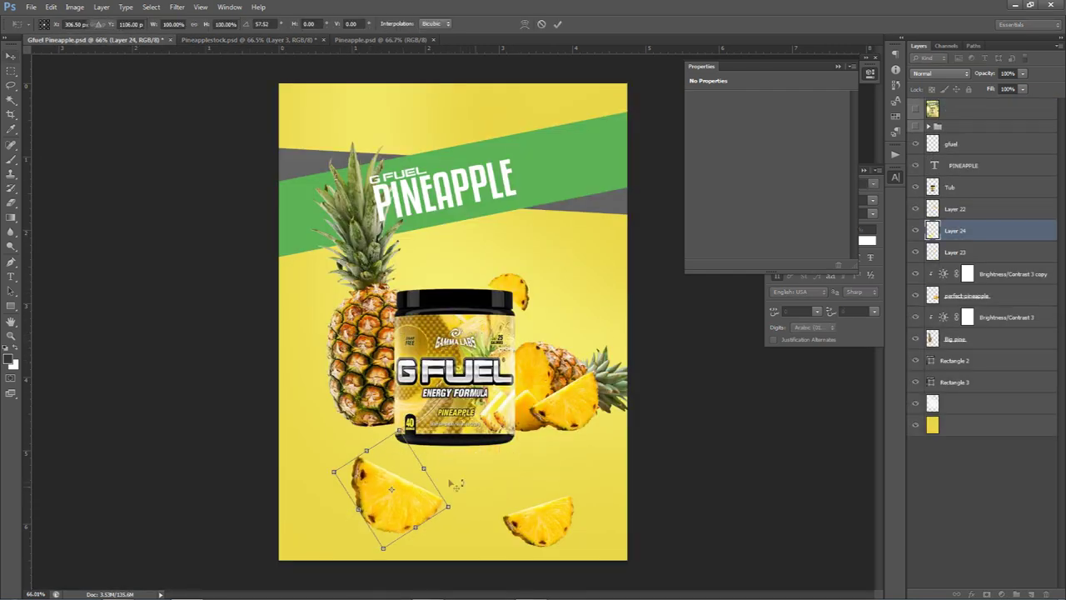
key(Return)
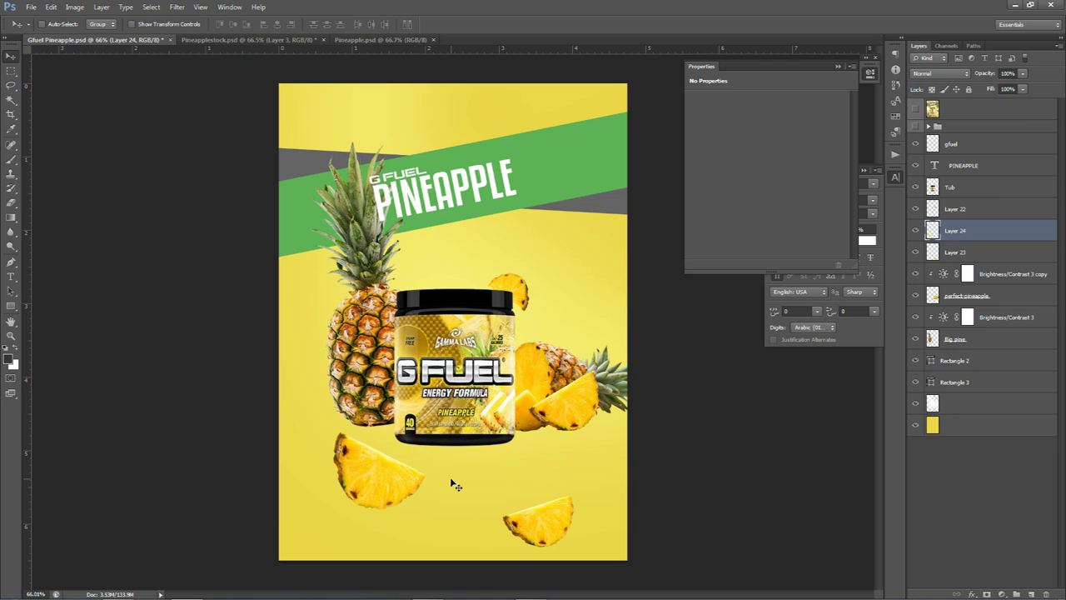
Rotate the slice below the upright pineapple about another 19° clockwise and adjust its position.
key(ctrl+t)
drag(439, 456, 389, 481)
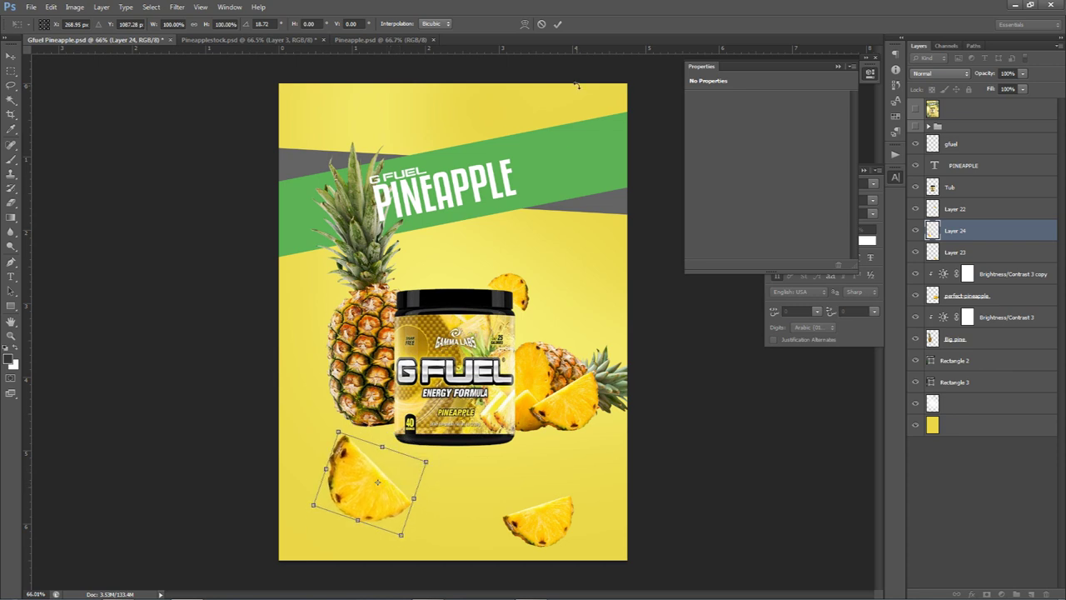
click(557, 25)
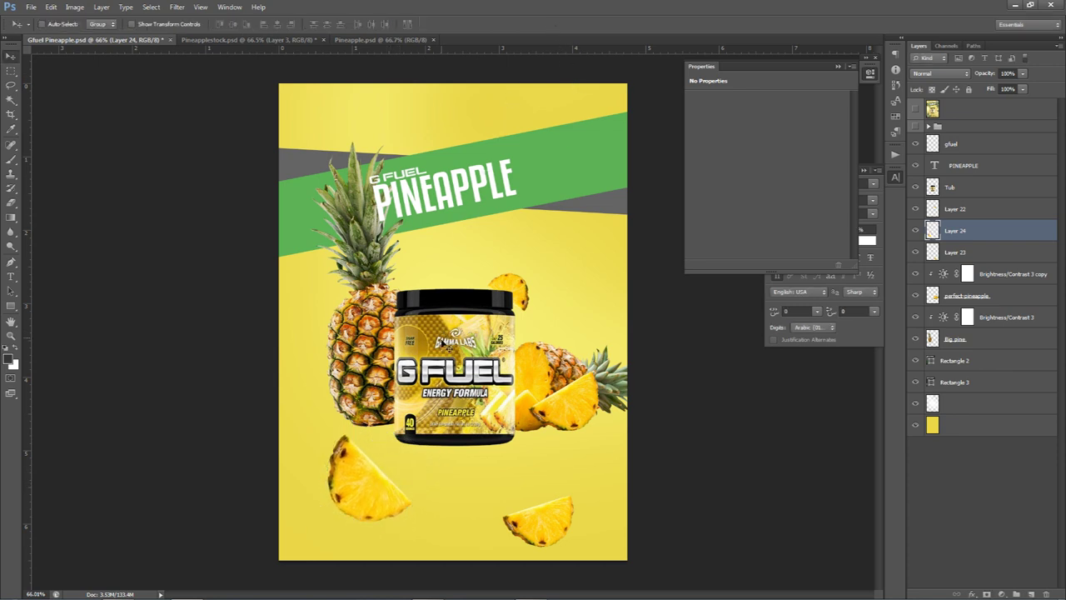
Duplicate the slice below the upright pineapple above the banner, behind both rectangles, scaled to about 60% and rotated about 13°.
alt+drag(441, 436, 469, 87)
drag(960, 232, 966, 414)
key(ctrl+t)
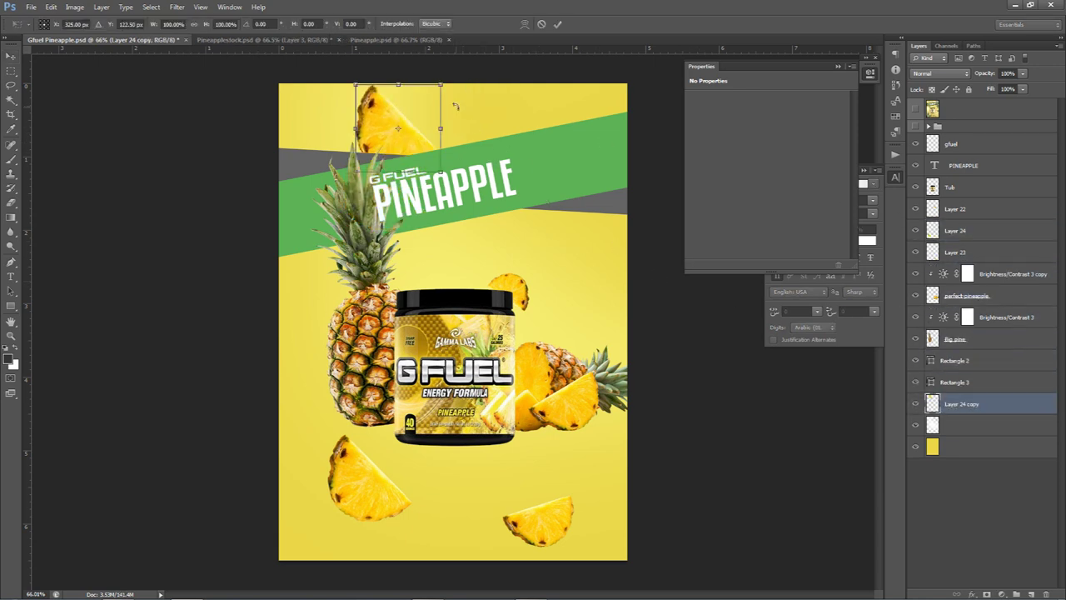
alt+shift+drag(442, 86, 460, 112)
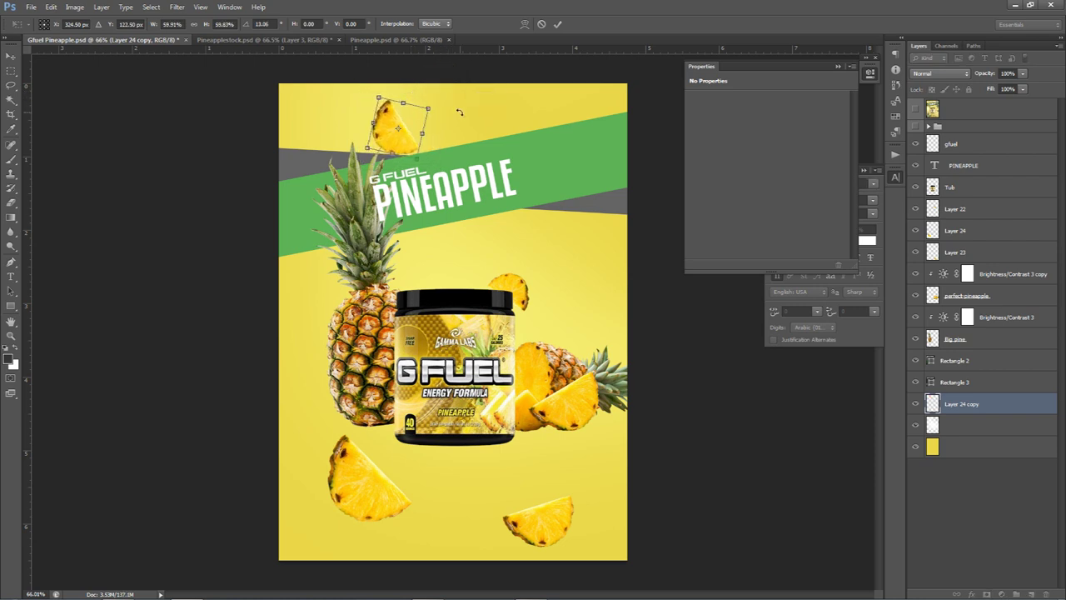
key(Return)
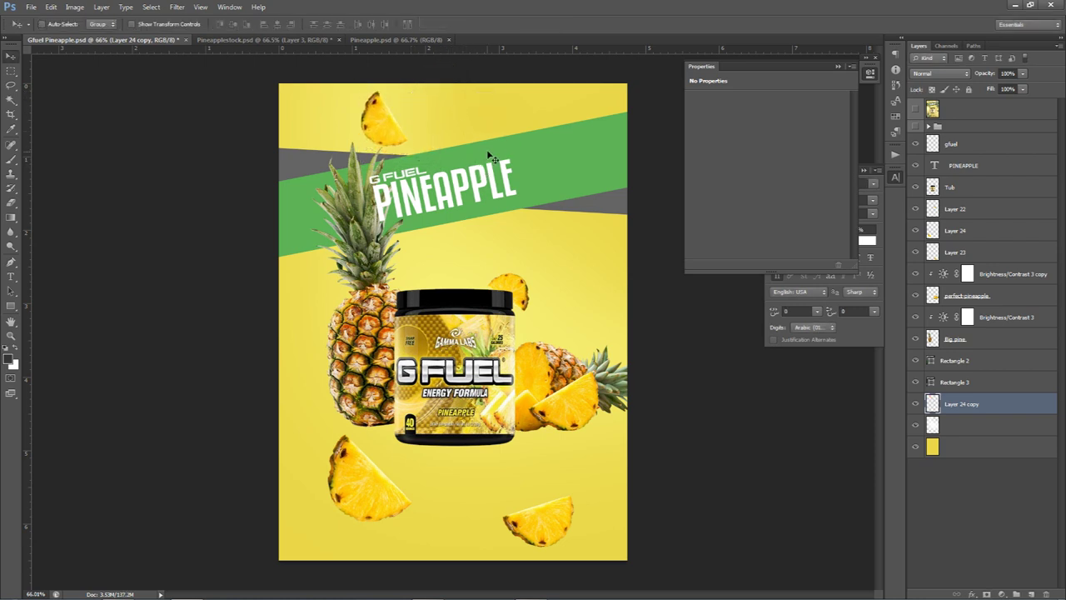
Rotate the slice above the banner further clockwise until its rind faces up, and settle it near the banner's upper edge.
key(ctrl+t)
drag(487, 160, 510, 175)
drag(425, 240, 367, 240)
key(Return)
drag(420, 187, 428, 204)
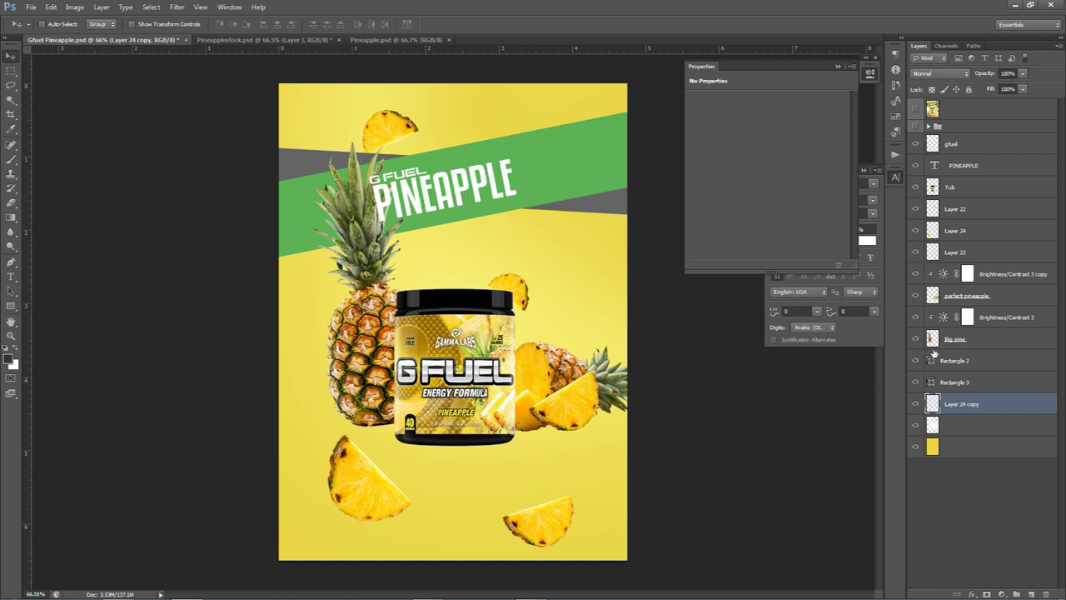
Scale down the Layer 24 slice below the upright pineapple to about half its size.
click(926, 231)
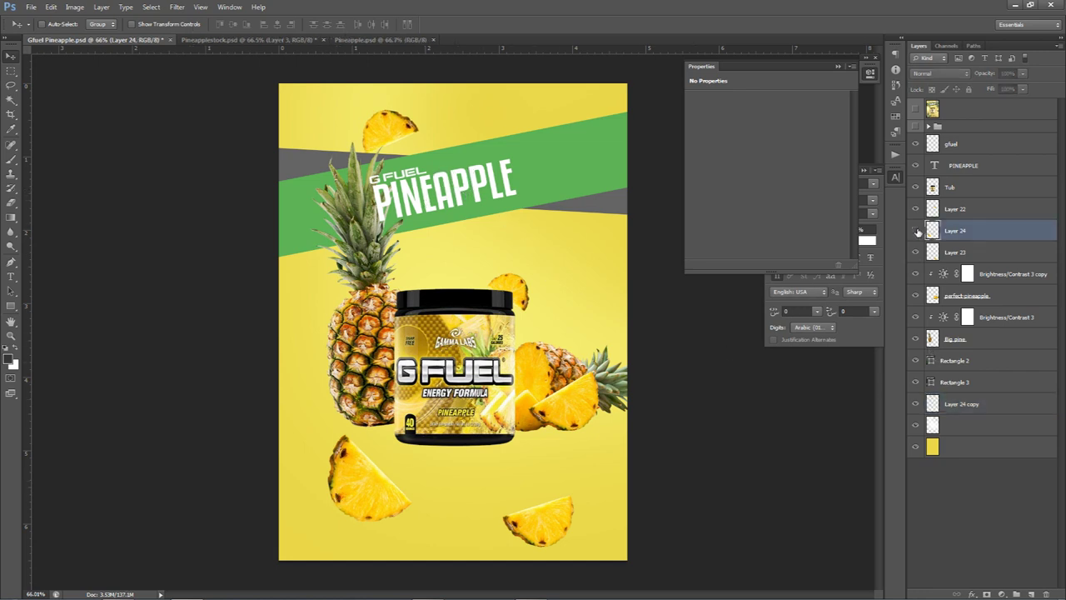
click(916, 231)
click(916, 230)
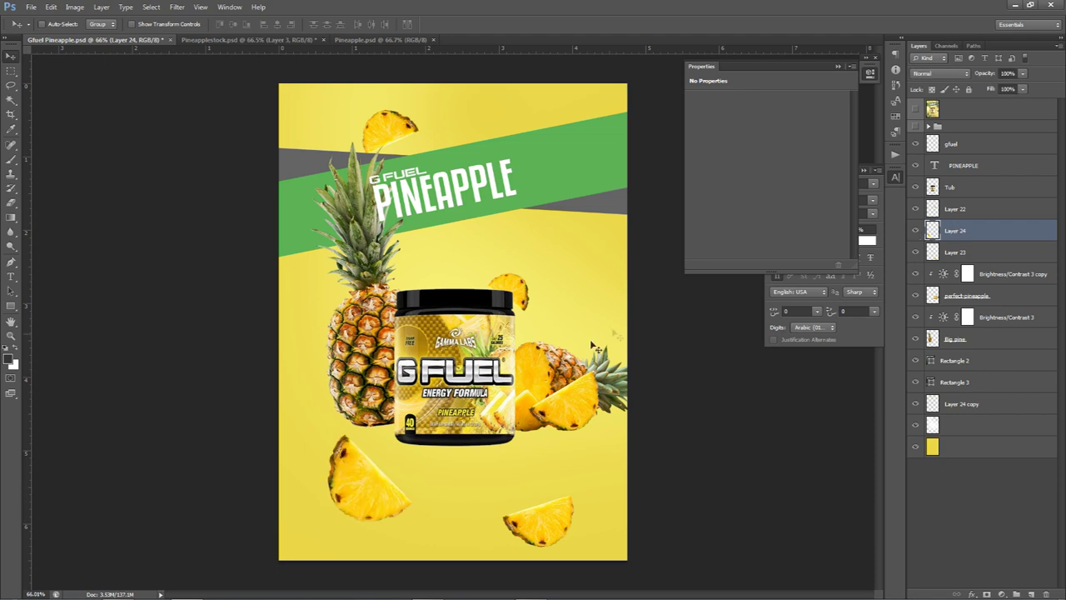
key(ctrl+t)
drag(411, 435, 382, 445)
key(Return)
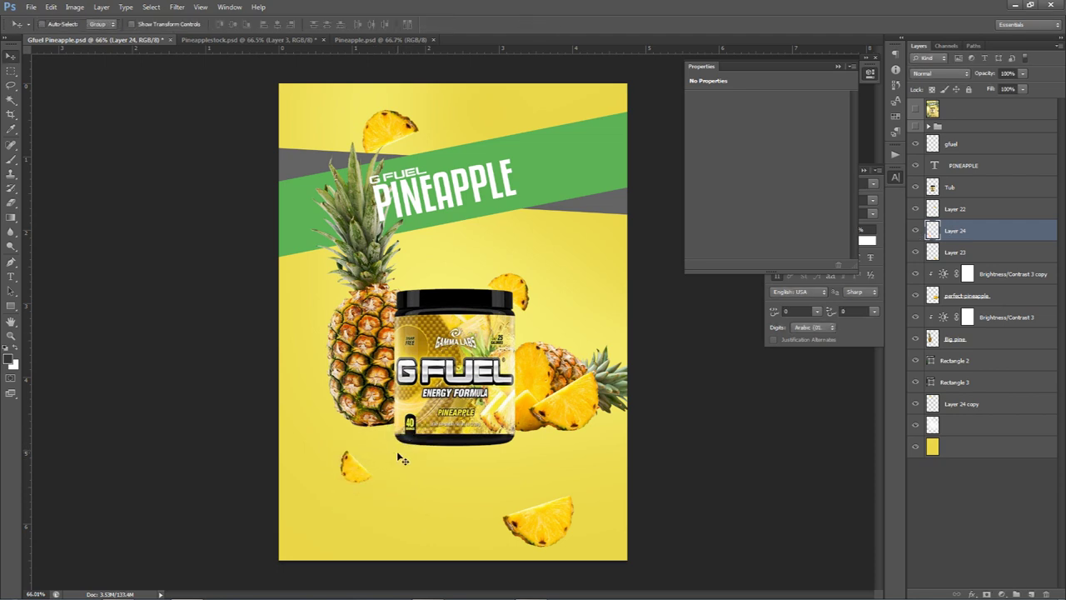
Move Layer 24 and Layer 23 beneath Rectangle 3 and group them with Layer 24 copy.
shift+click(983, 253)
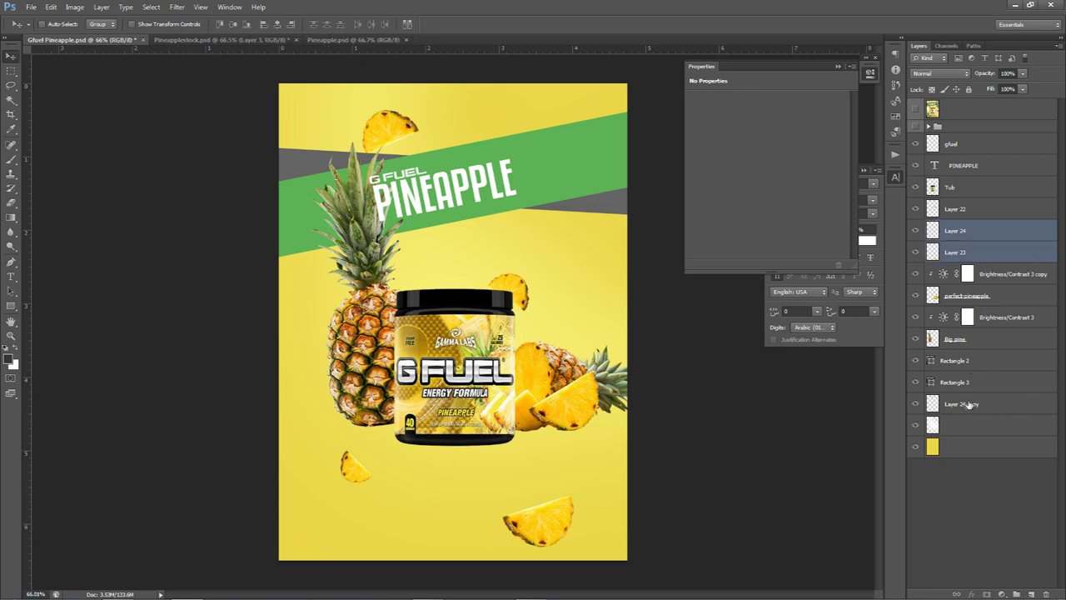
drag(979, 265, 965, 394)
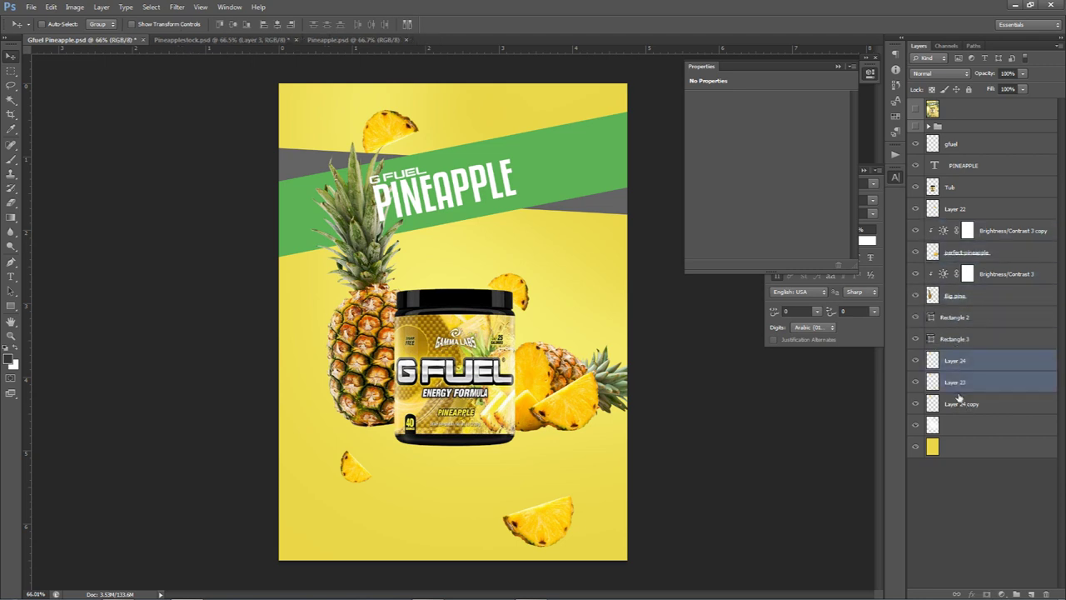
shift+click(964, 405)
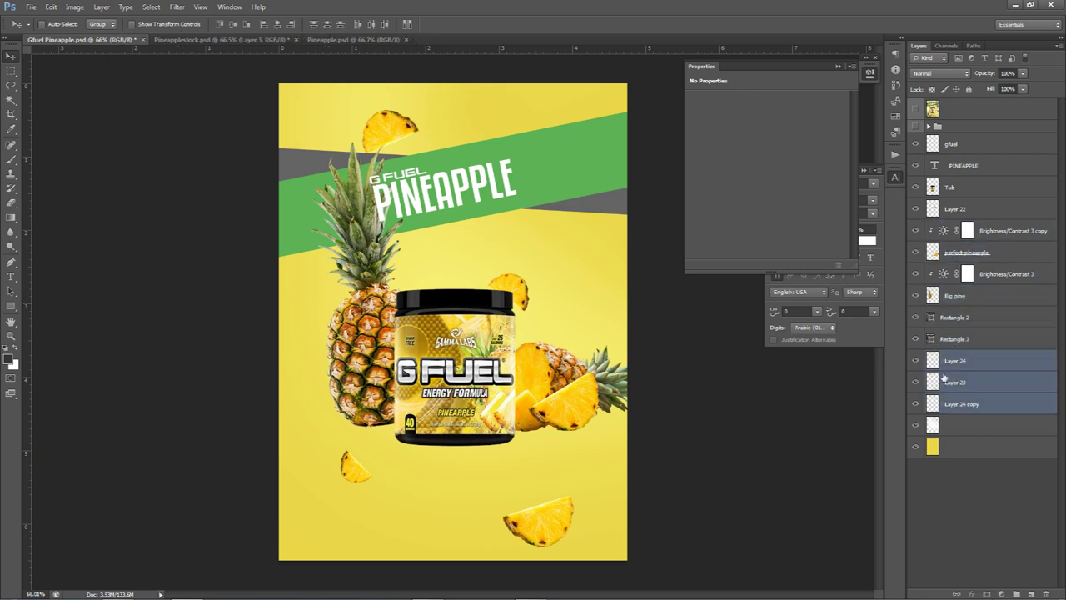
key(ctrl+g)
click(917, 356)
click(918, 357)
click(917, 357)
click(917, 357)
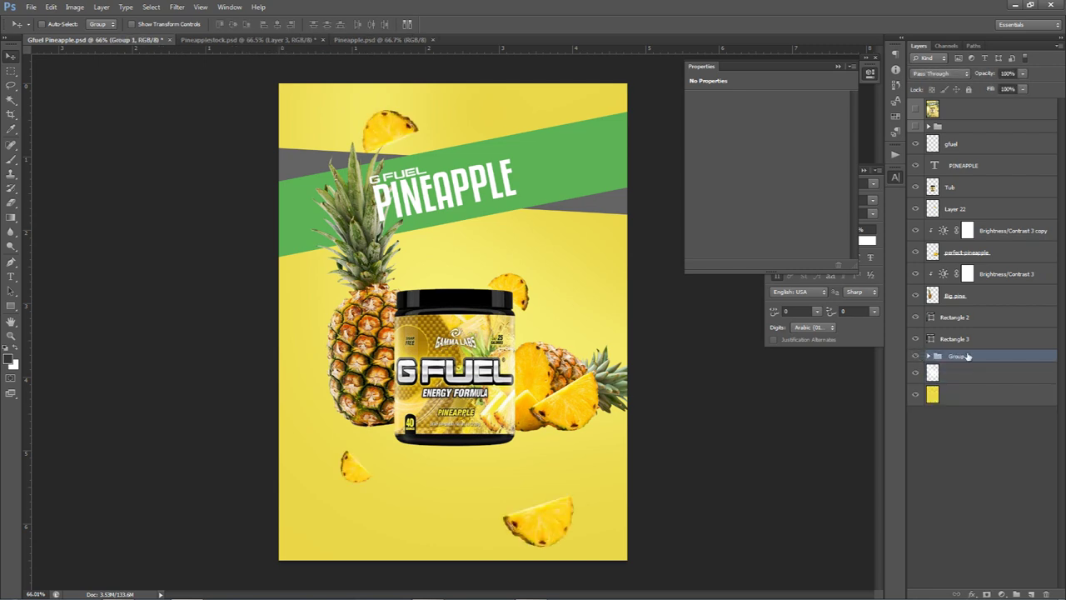
Duplicate the slice group, merge the duplicate into a single layer, and hide the original group.
key(ctrl+j)
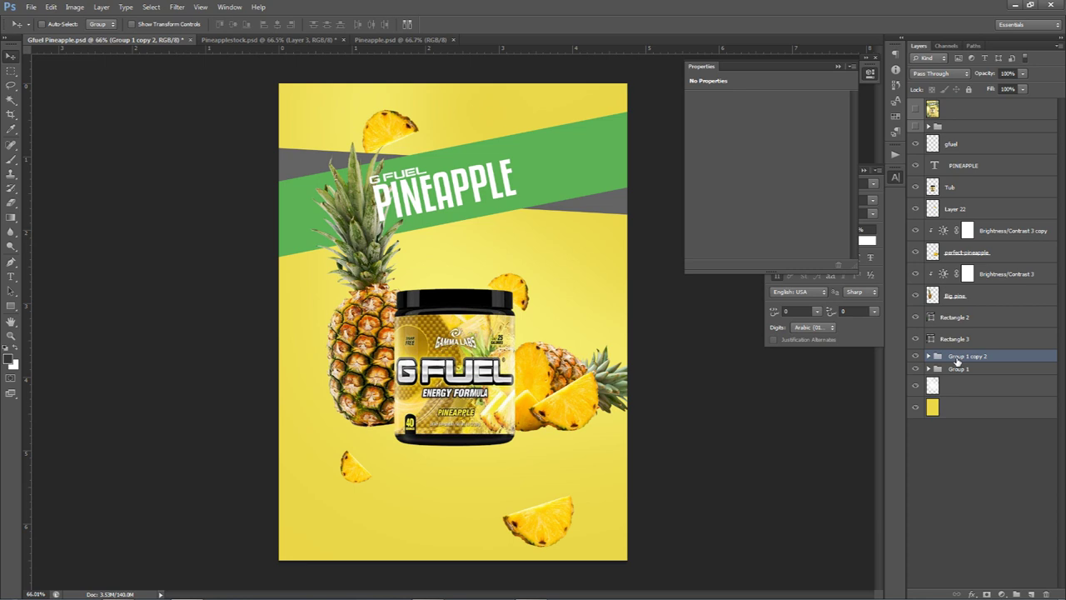
key(ctrl+e)
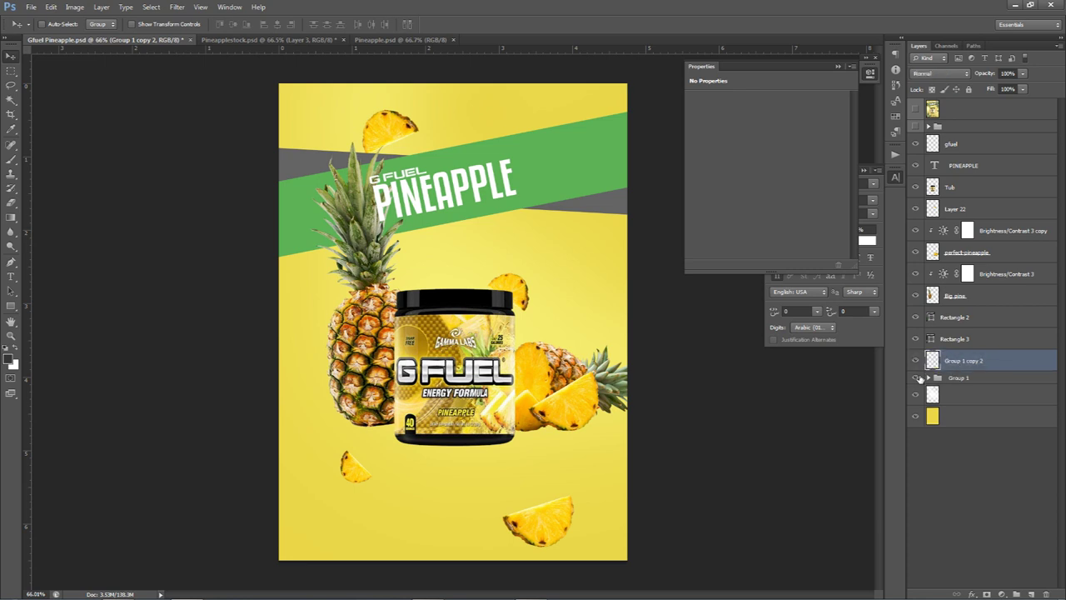
click(917, 361)
click(916, 360)
Apply a Gaussian Blur with a radius of 4 pixels to the merged slices layer.
click(176, 6)
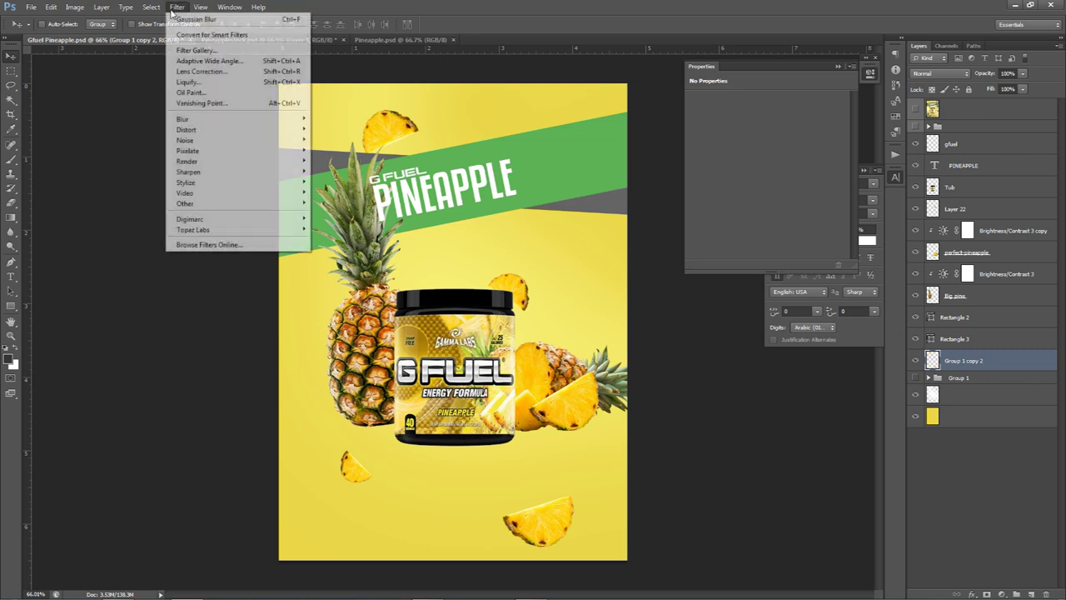
mouse_move(203, 119)
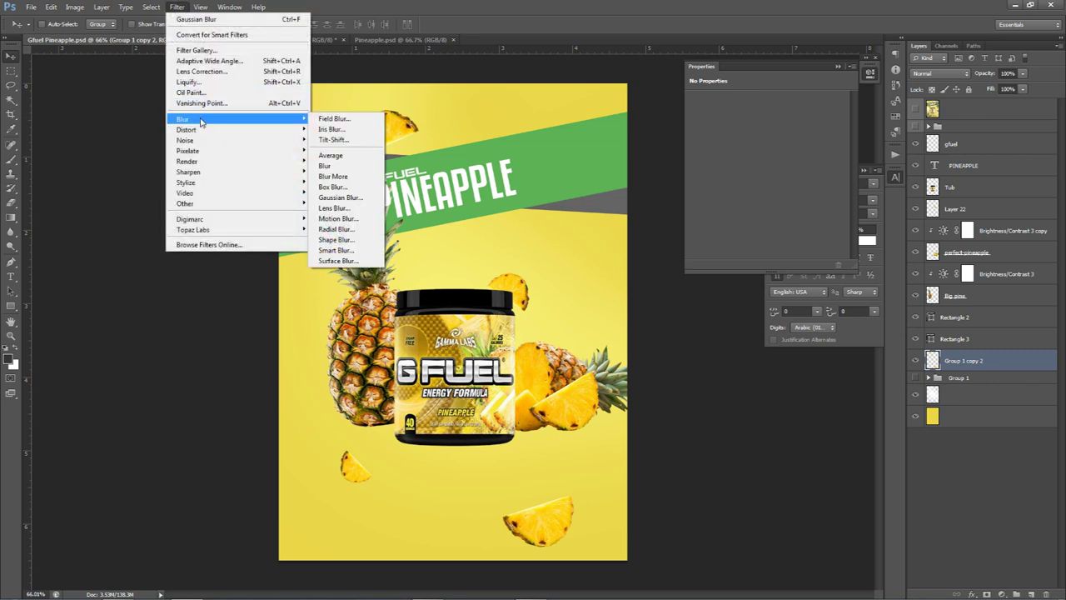
click(354, 198)
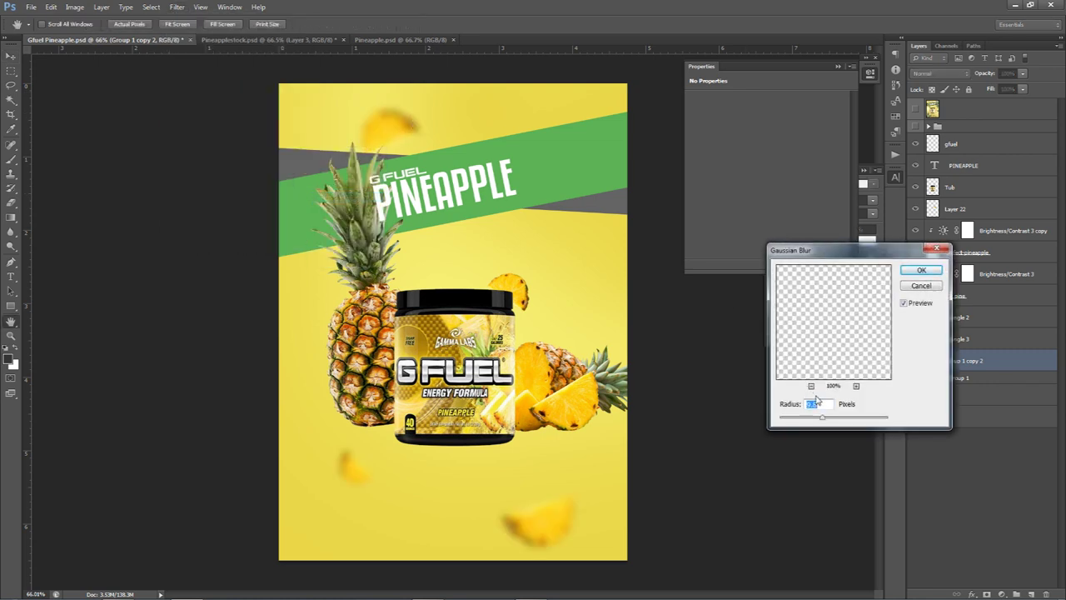
text(2)
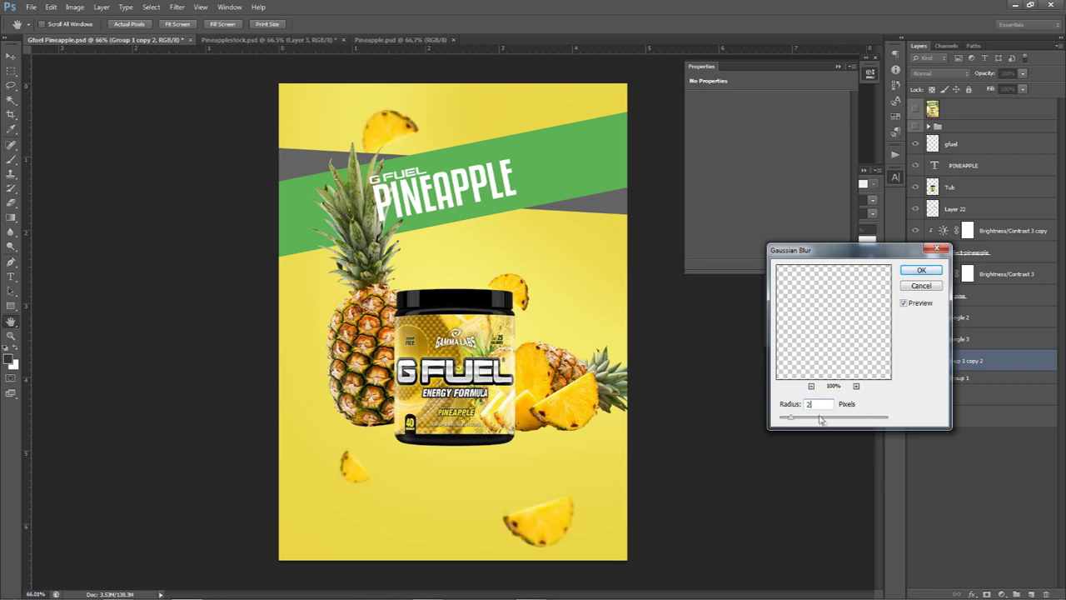
text(4)
click(921, 270)
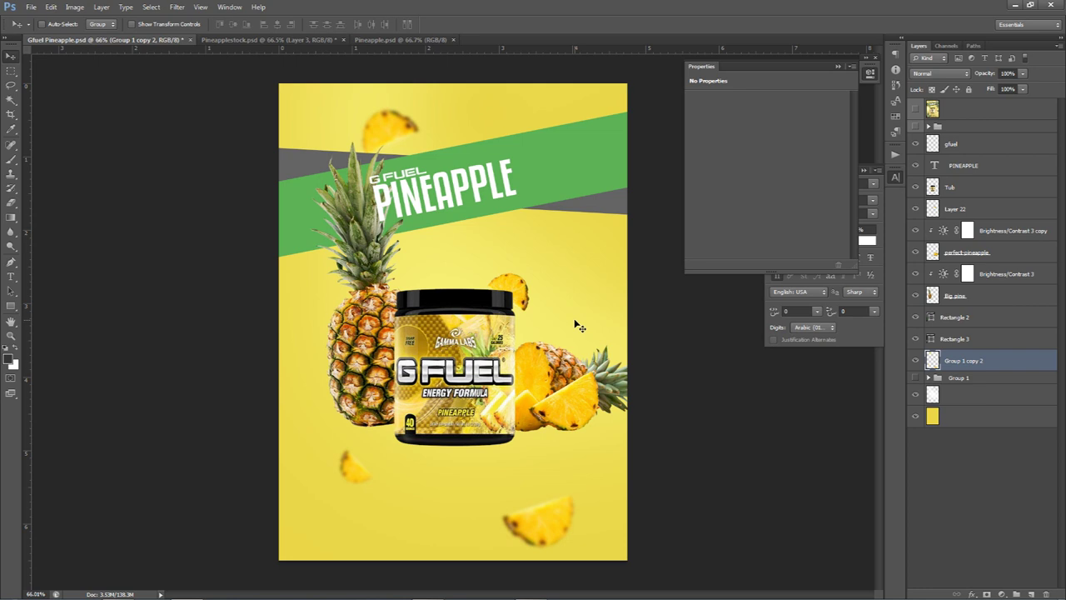
Add a new layer above the gfuel layer and brush a large soft white glow across the poster's upper edge.
click(961, 150)
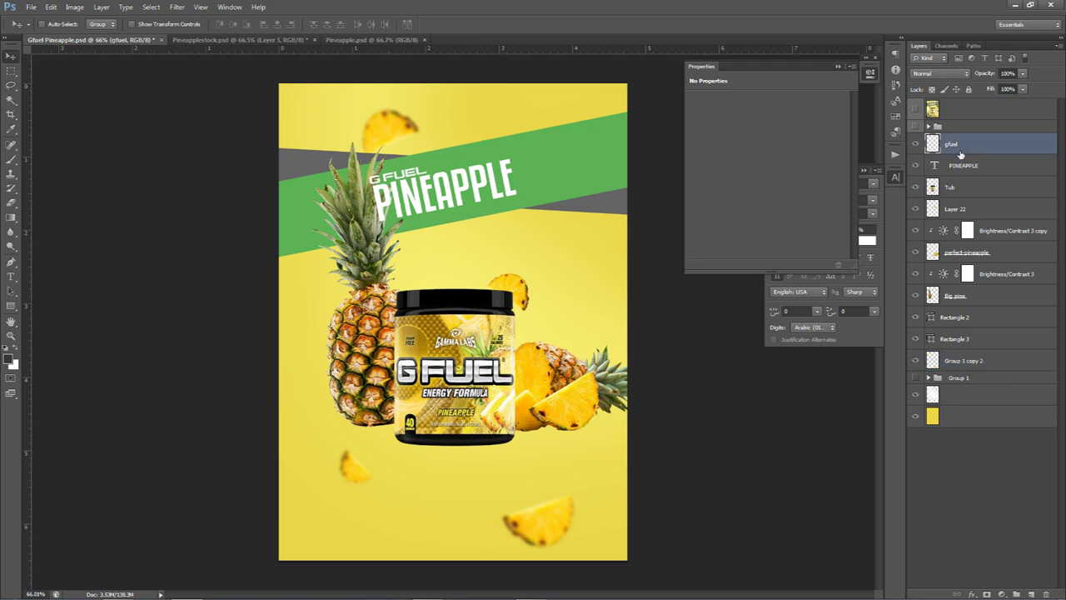
click(1046, 595)
key(b)
alt+click(423, 197)
drag(416, 200, 650, 194)
scroll(484, 212, down, 2)
mouse_move(486, 208)
mouse_down()
mouse_move(462, 232)
mouse_move(476, 171)
mouse_up()
scroll(476, 125, down, 2)
scroll(476, 127, up, 2)
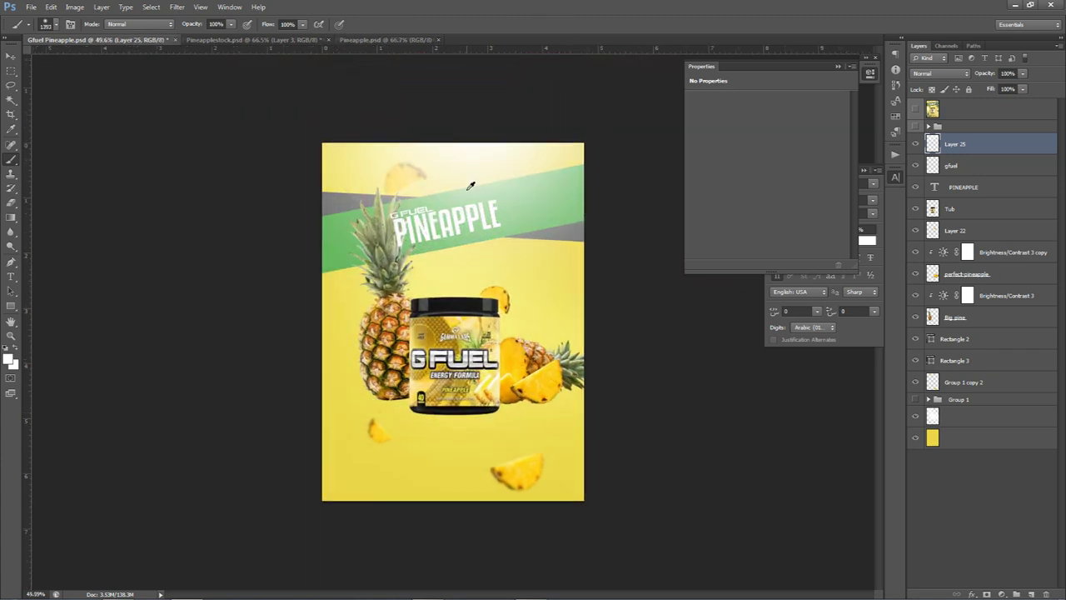
scroll(650, 184, up, 1)
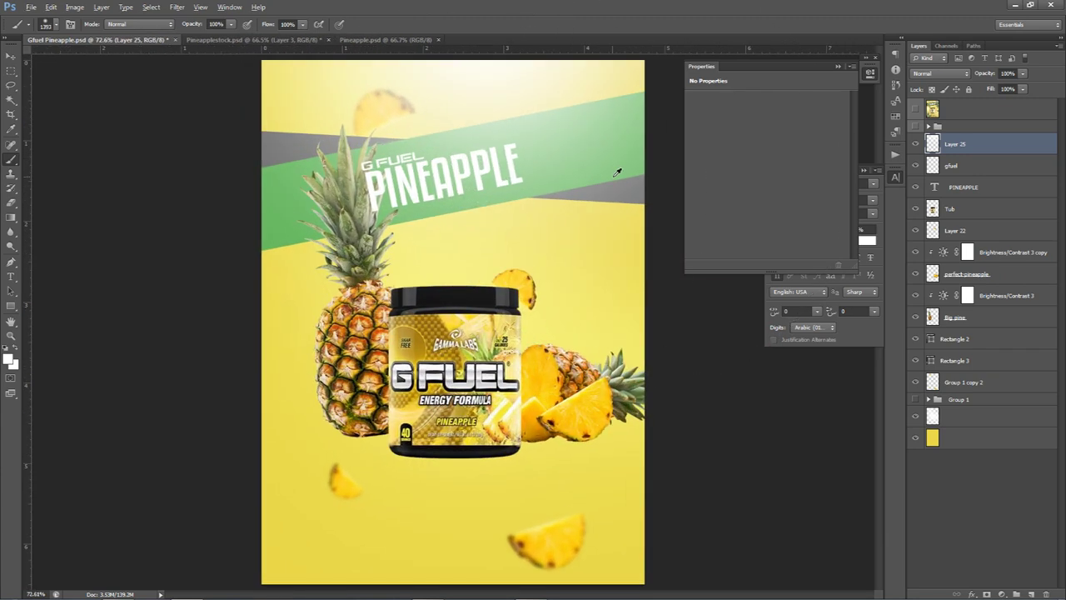
Set the opacity of the white glow layer to 50%.
click(1023, 73)
drag(1023, 87, 975, 77)
text(50)
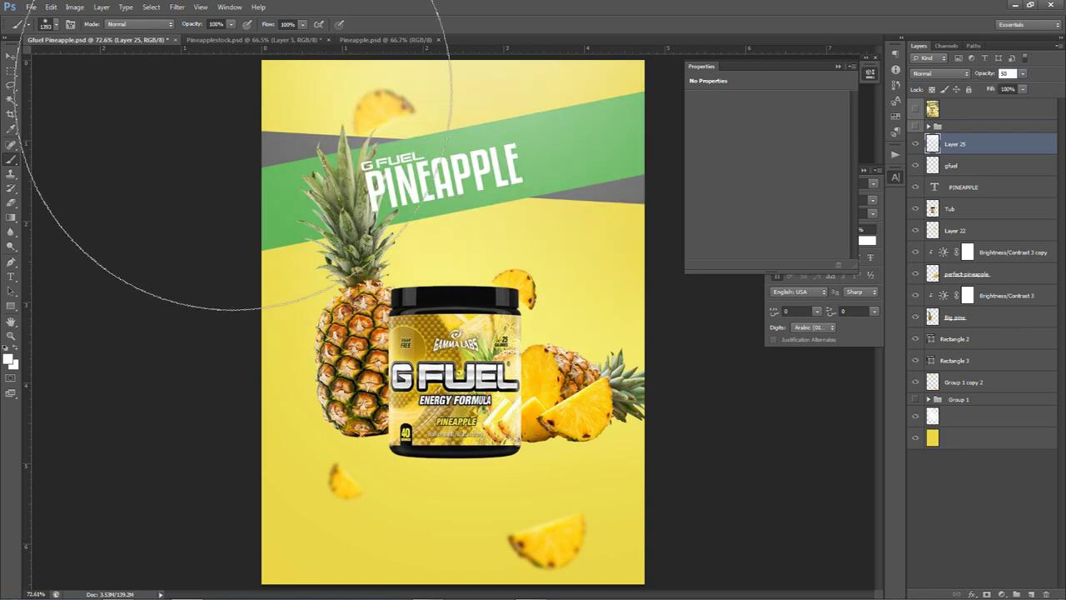
Show the pineapple leaf crown on Layer 2 of Pineapplestock.psd and copy it into the poster.
click(11, 56)
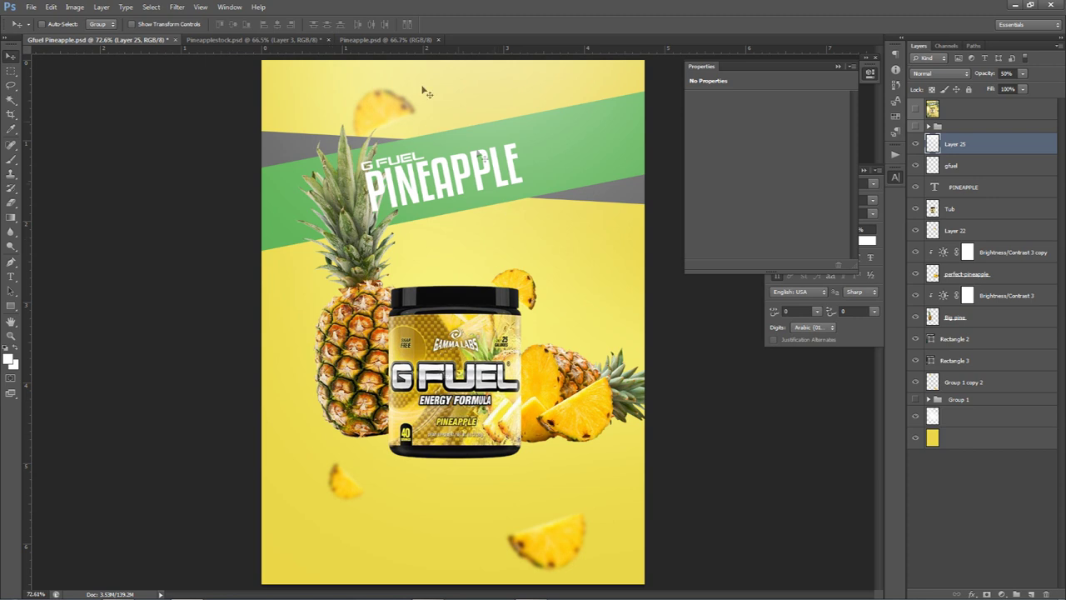
click(367, 41)
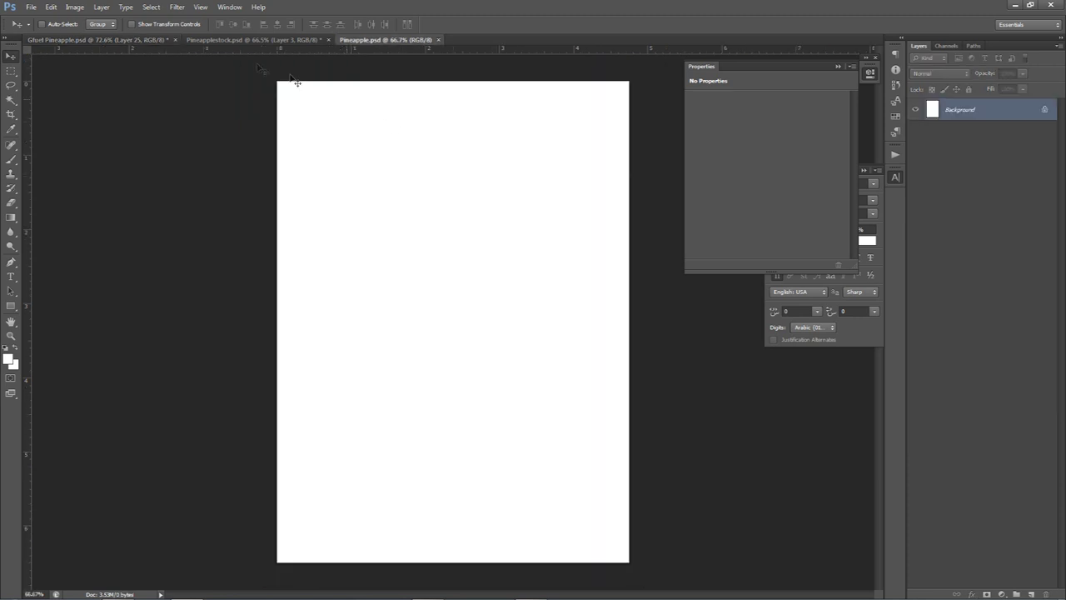
click(242, 39)
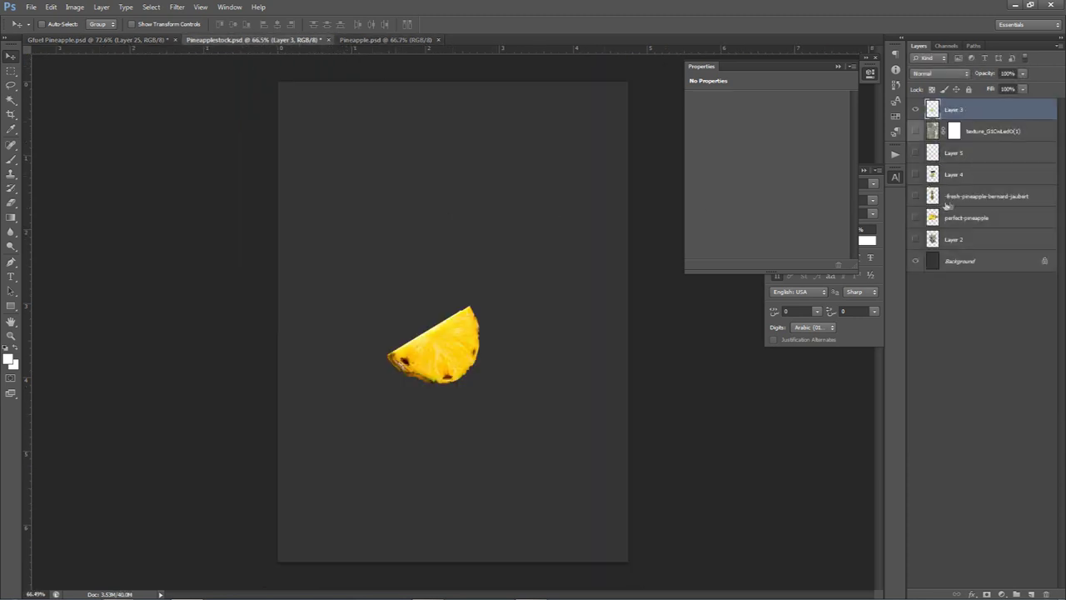
click(949, 241)
click(916, 239)
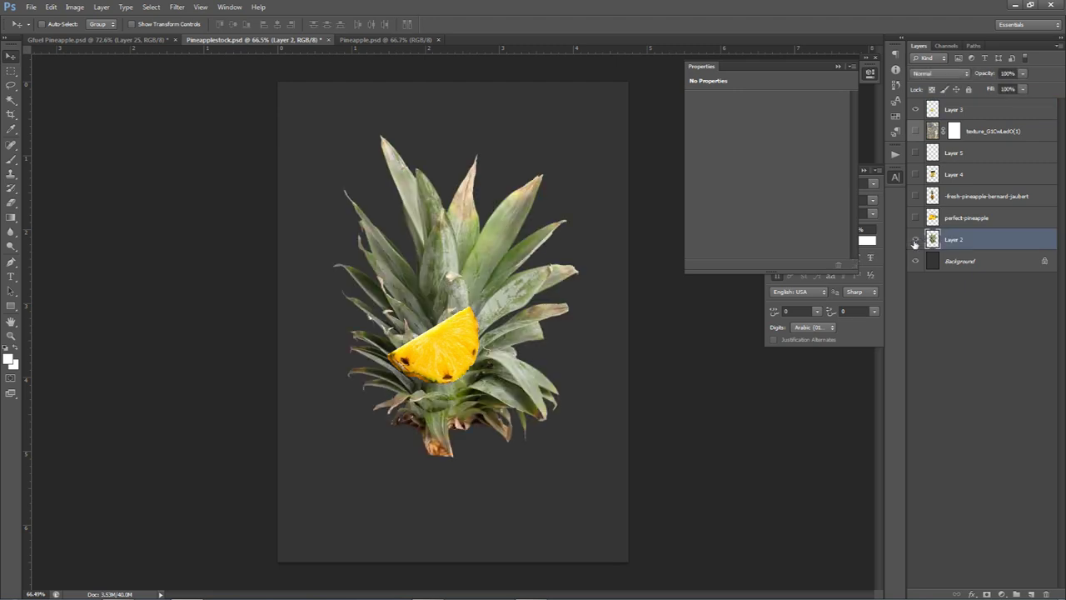
drag(583, 287, 491, 530)
Rotate the leaf crown clockwise and place it over the poster's lower-left area.
key(ctrl+t)
drag(566, 340, 652, 502)
key(Return)
drag(523, 440, 564, 338)
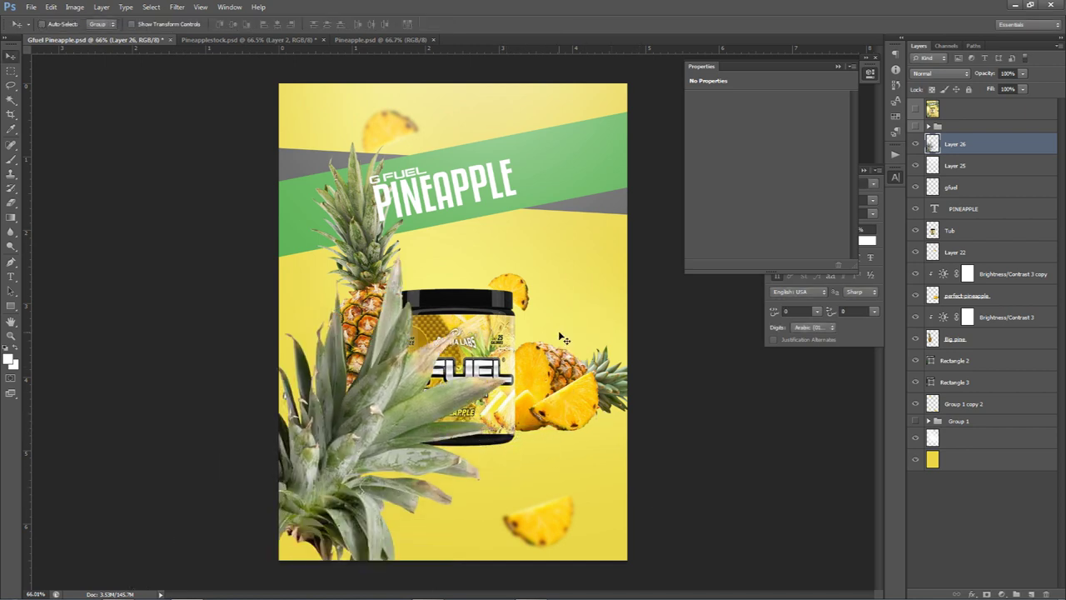
Reduce the leaf crown's size and move it into the poster's lower-left corner so it runs off the edges.
key(ctrl+t)
drag(515, 251, 473, 272)
key(Return)
drag(530, 307, 481, 407)
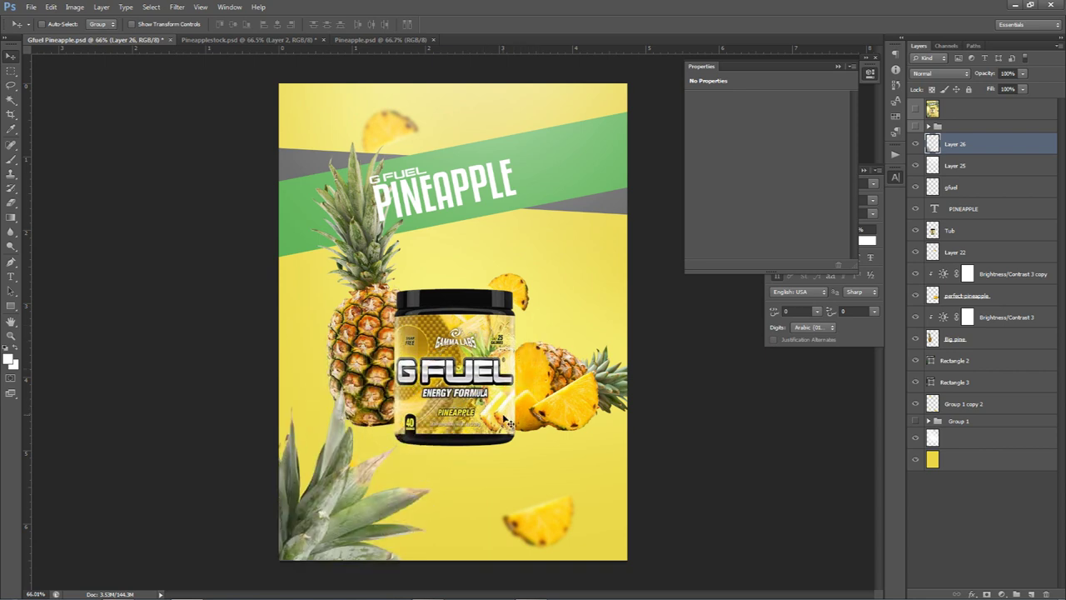
key(ctrl+t)
key(Return)
drag(560, 404, 571, 415)
Duplicate the leaf crown, turn the copy upside down by about 152°, refine its transform, and place it in the poster's upper-right corner.
drag(403, 410, 569, 169)
key(ctrl+t)
drag(447, 441, 520, 62)
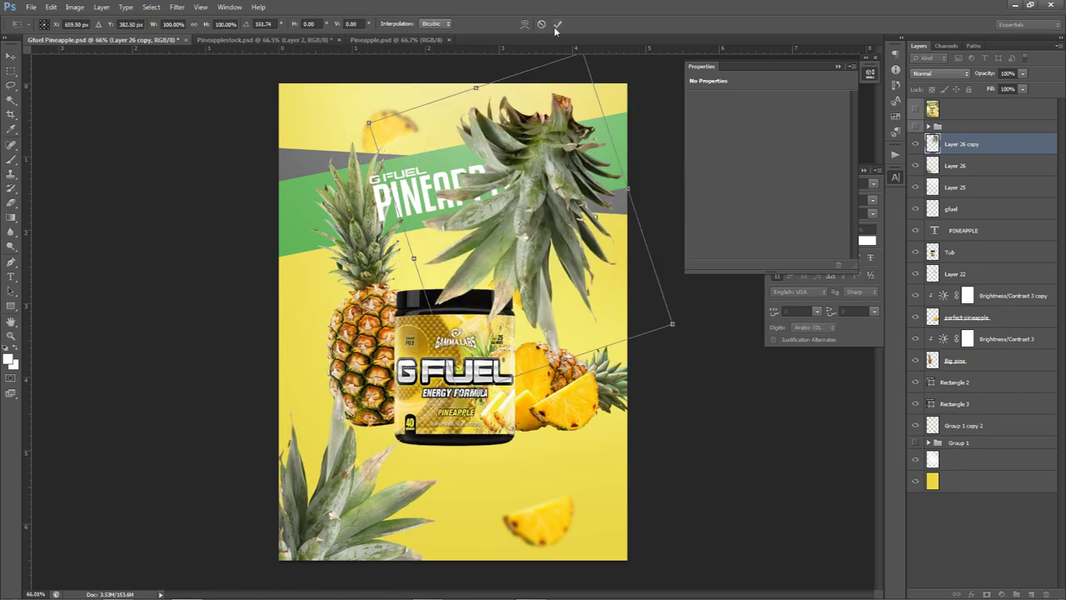
click(556, 26)
key(ctrl+t)
drag(560, 456, 512, 463)
key(Return)
drag(486, 381, 607, 321)
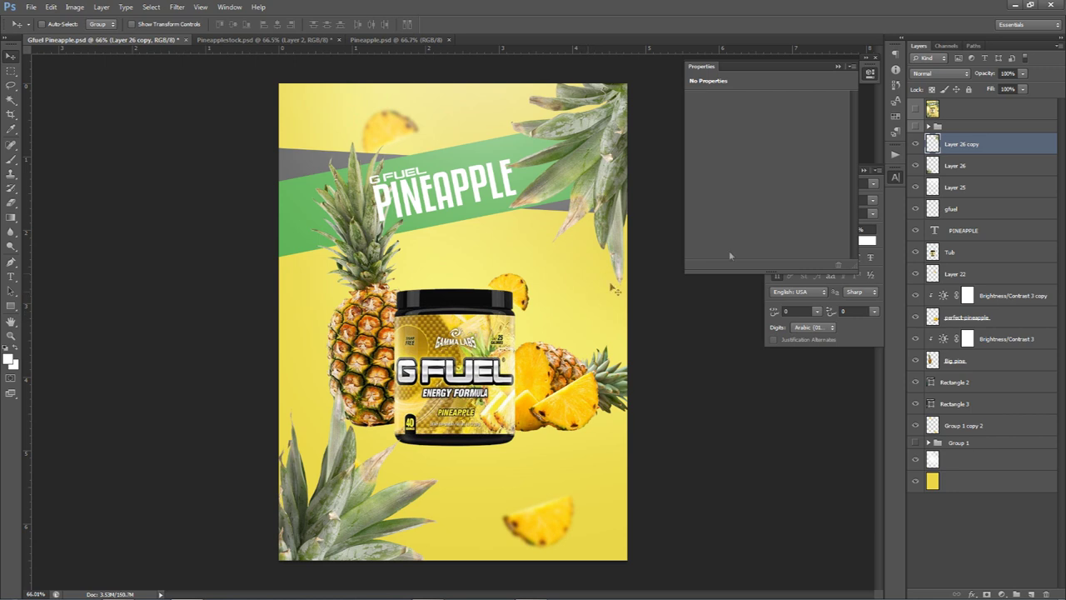
Move both leaf crown layers beneath the Big pine layer and reposition the upper-right crown closer to the PINEAPPLE title.
shift+click(987, 166)
drag(991, 166, 963, 329)
click(942, 335)
drag(563, 248, 564, 234)
mouse_move(608, 268)
mouse_down()
mouse_move(572, 294)
mouse_move(595, 282)
mouse_up()
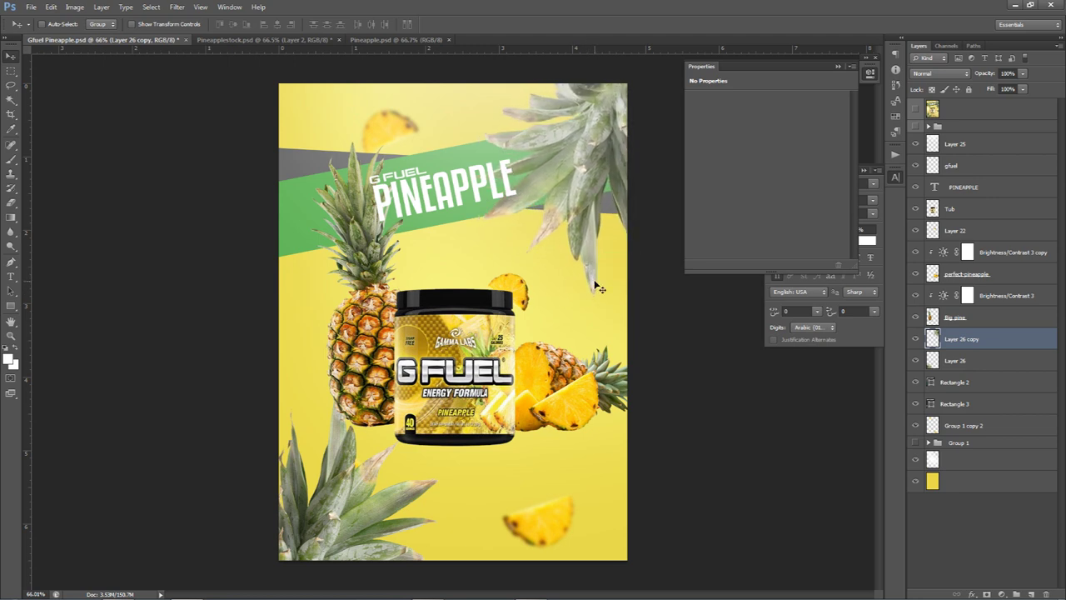
Rotate the lower-left leaf crown slightly counterclockwise.
click(950, 359)
key(ctrl+t)
drag(600, 381, 530, 368)
key(Return)
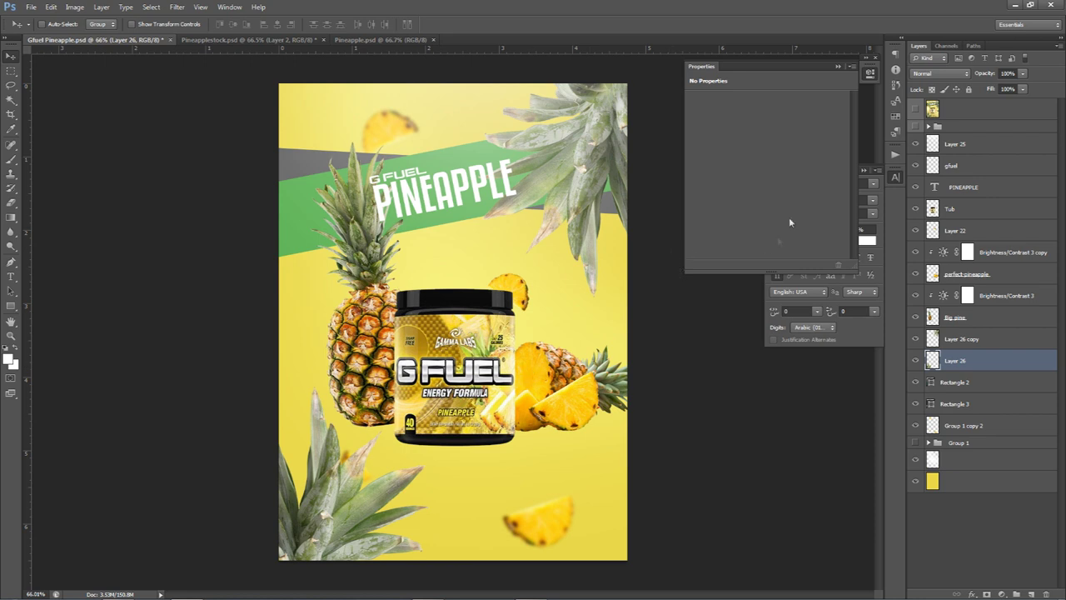
Compare the poster with the finished design group by toggling its visibility, leaving the group hidden.
click(913, 126)
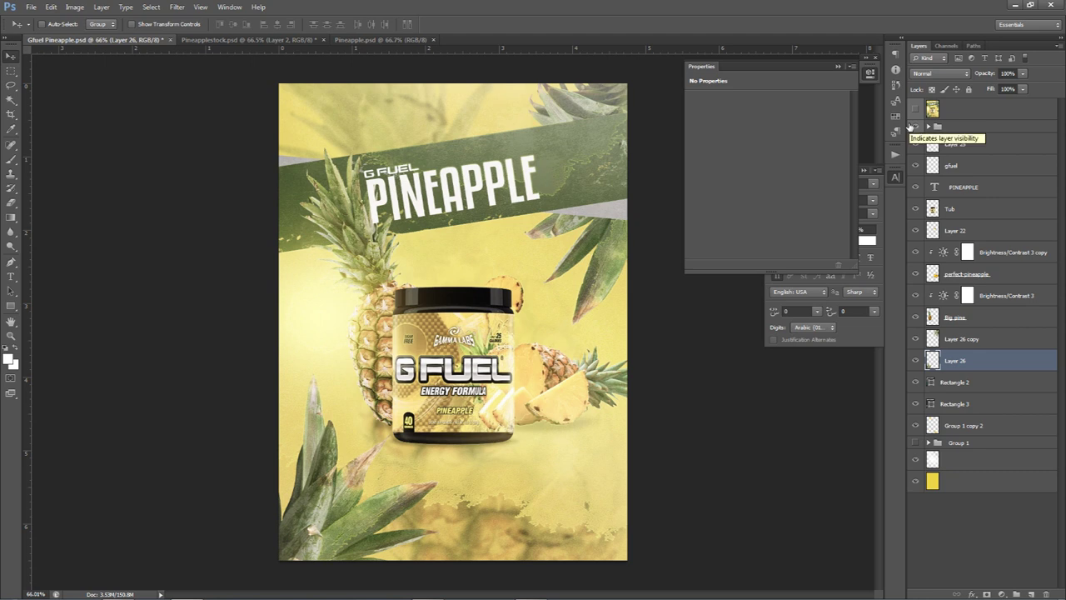
click(912, 126)
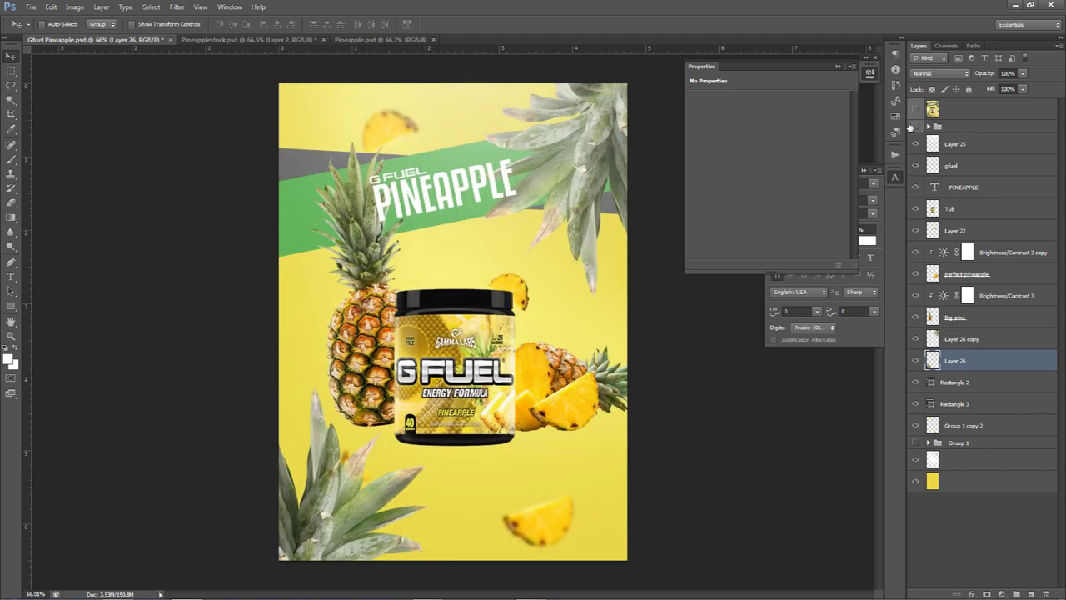
click(912, 126)
click(913, 126)
click(917, 127)
click(916, 127)
Tilt the upright Big pine pineapple counterclockwise and shift it closer behind the jar.
click(950, 325)
key(ctrl+t)
drag(577, 383, 594, 364)
key(Return)
drag(488, 345, 496, 349)
key(ctrl+t)
drag(593, 396, 612, 374)
drag(411, 347, 424, 352)
key(Return)
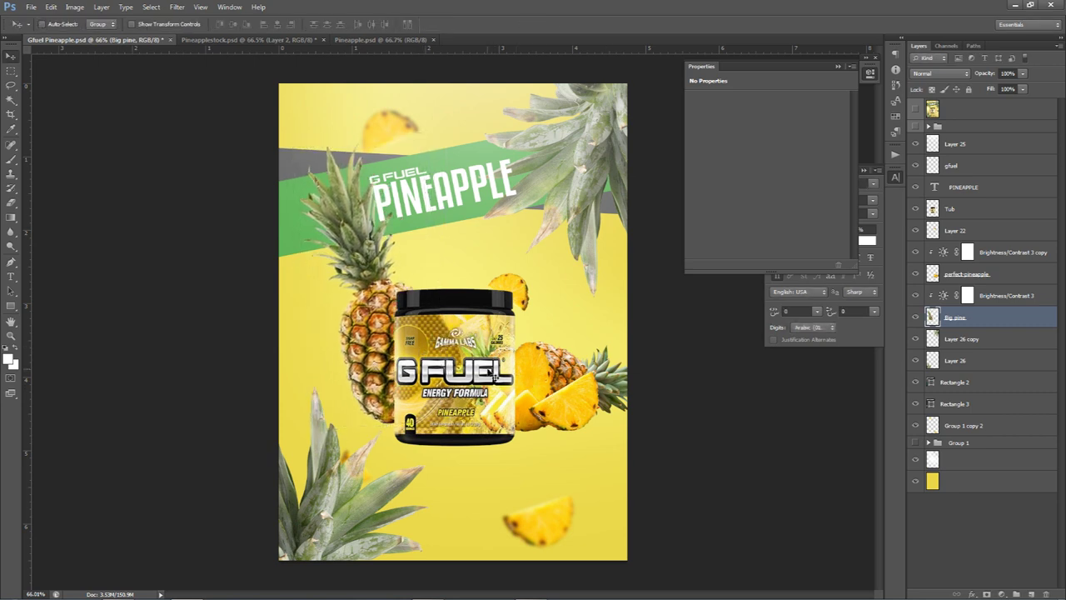
Move the upper-right leaf crown layer beneath both banner rectangle layers.
drag(948, 338, 983, 409)
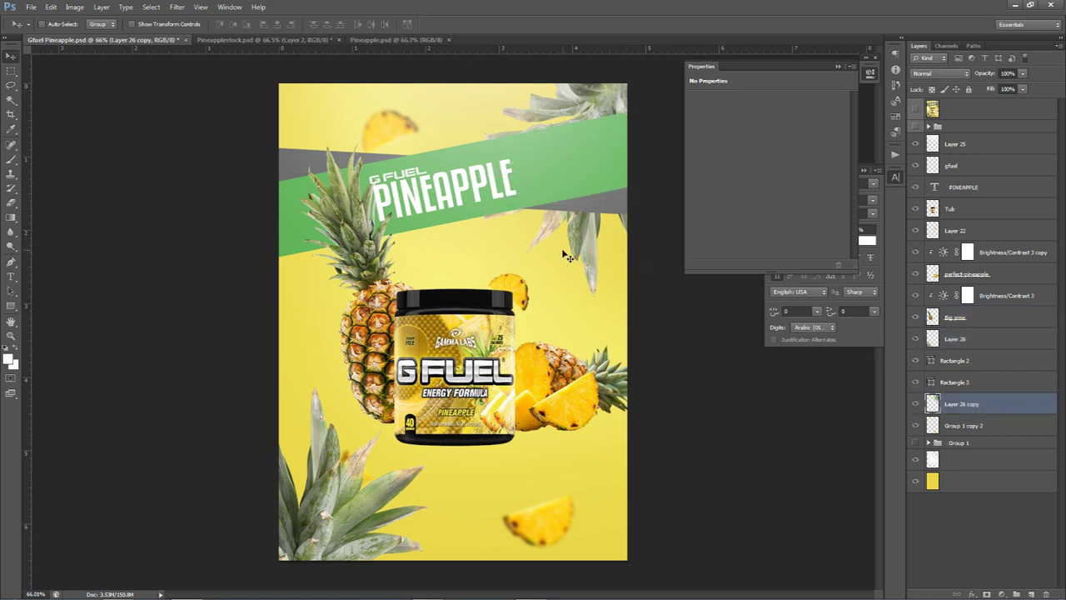
Add a Curves adjustment above Layer 25 with a gentle contrast curve, and compare the poster with and without it.
click(964, 146)
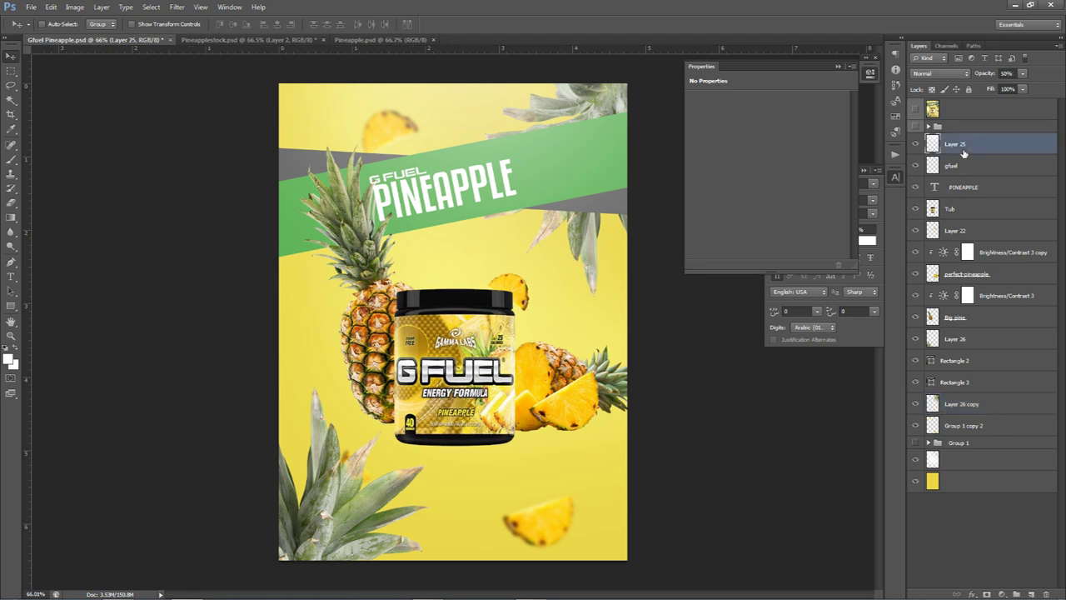
click(1002, 593)
click(982, 422)
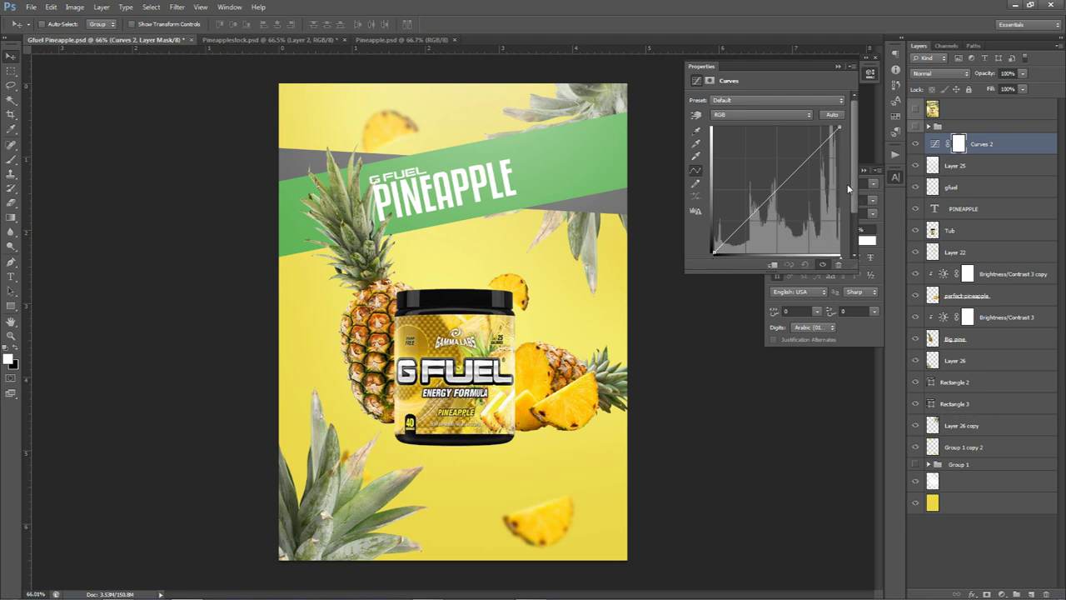
drag(819, 148, 818, 145)
drag(740, 222, 744, 225)
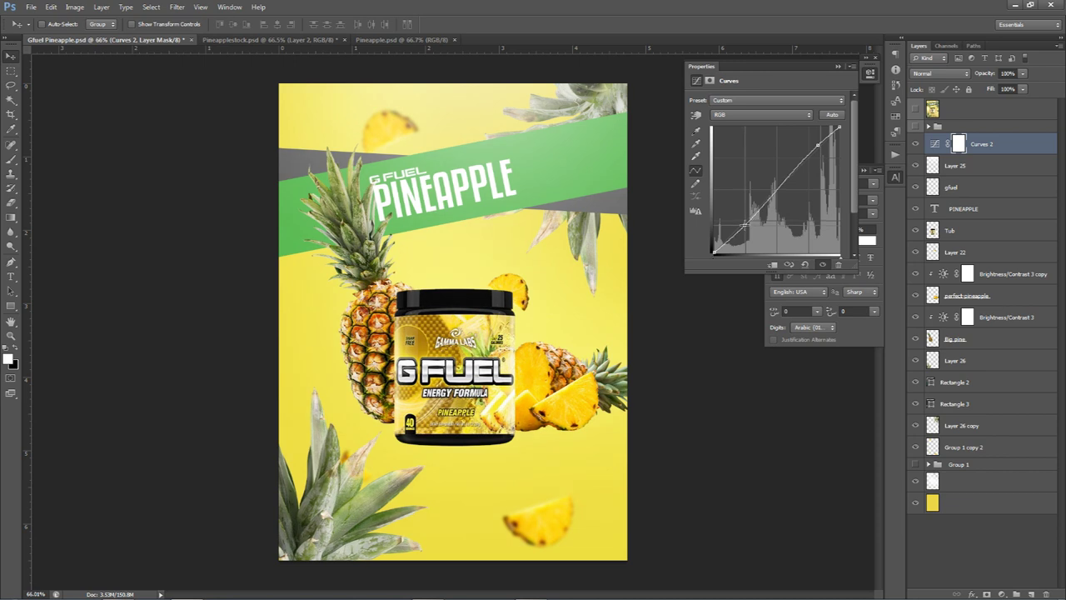
click(915, 144)
click(915, 144)
click(915, 144)
click(915, 144)
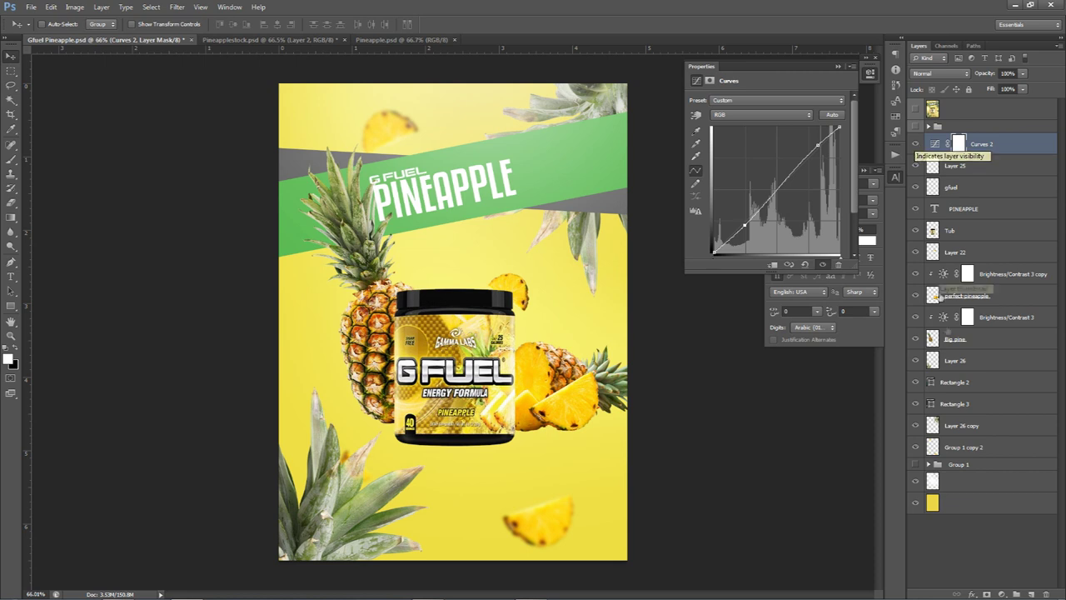
Add a Vibrance adjustment above the Curves layer with vibrance +89 and saturation -17.
click(1002, 594)
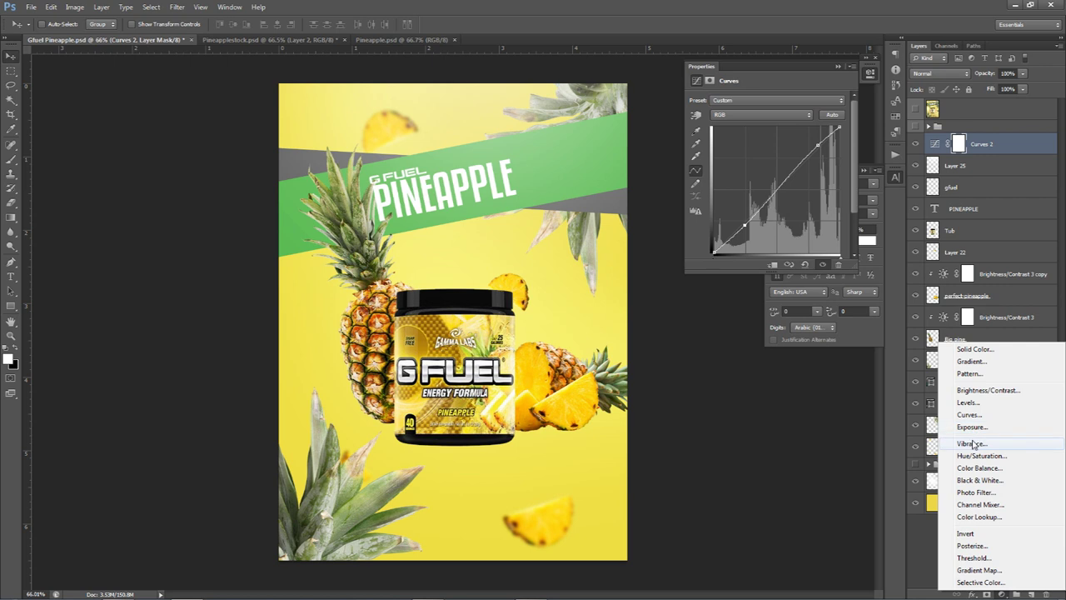
click(972, 445)
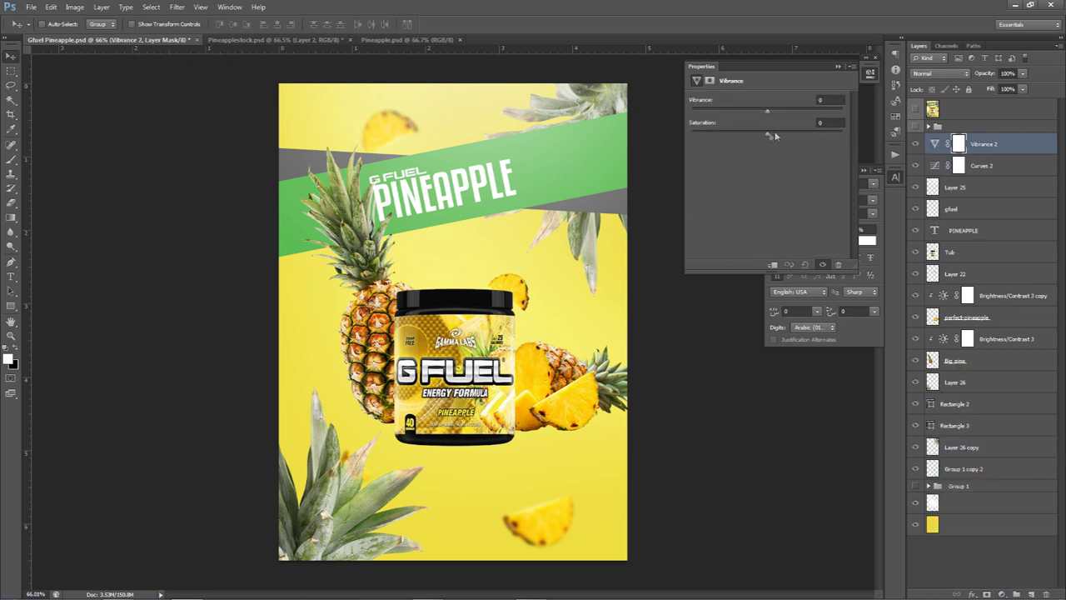
drag(706, 136, 706, 136)
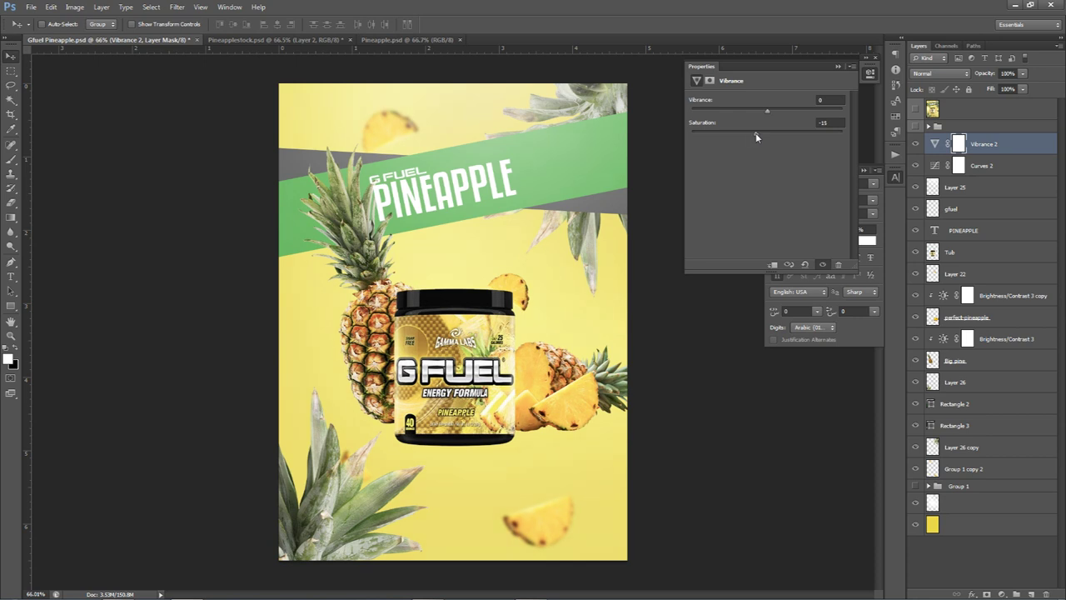
drag(769, 110, 832, 122)
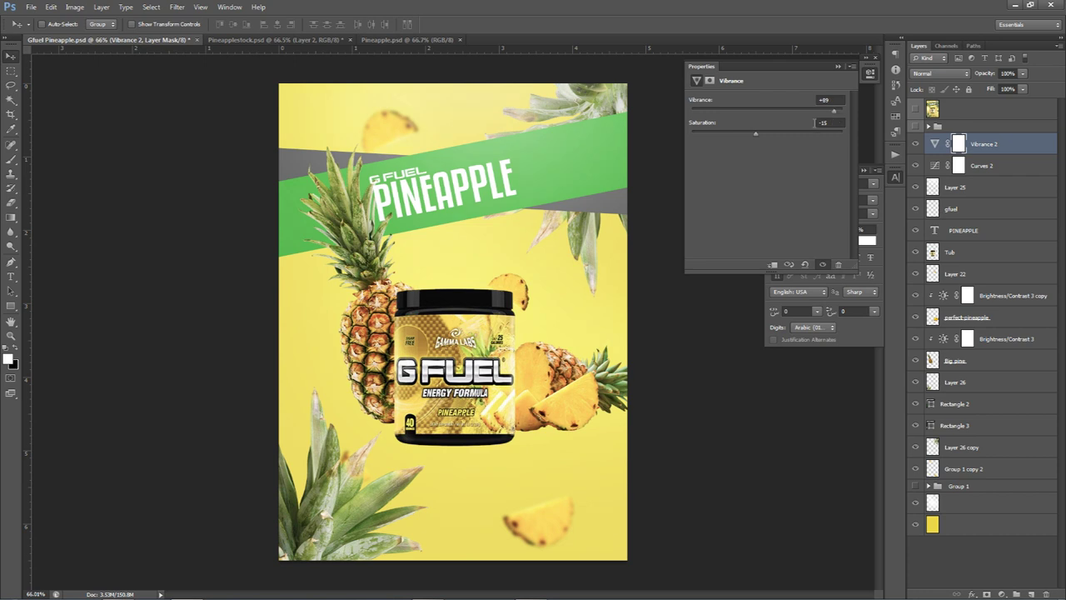
drag(760, 135, 766, 135)
Compare the color-graded poster with the finished design group, leaving the group hidden.
click(914, 129)
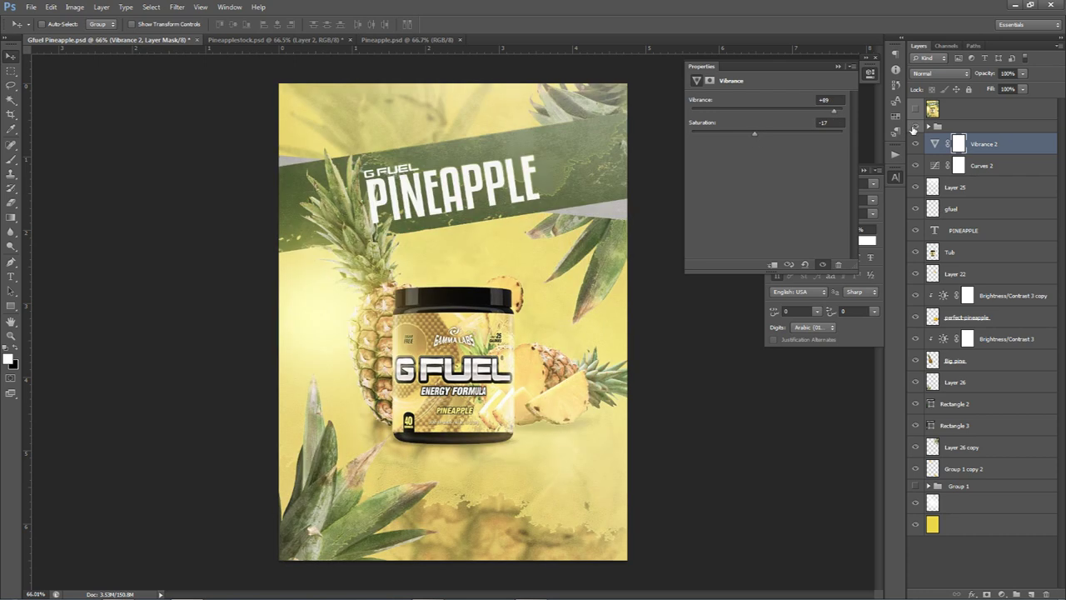
click(914, 128)
click(914, 128)
click(914, 128)
click(914, 128)
click(914, 128)
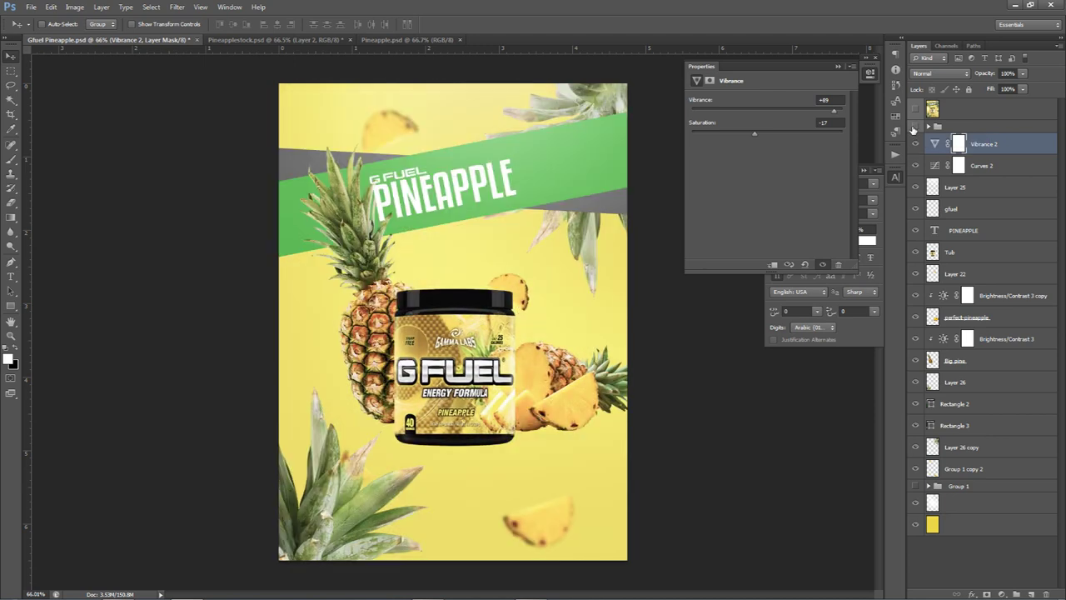
Compare the poster with and without the Vibrance adjustment, leaving the adjustment visible.
click(914, 147)
click(914, 147)
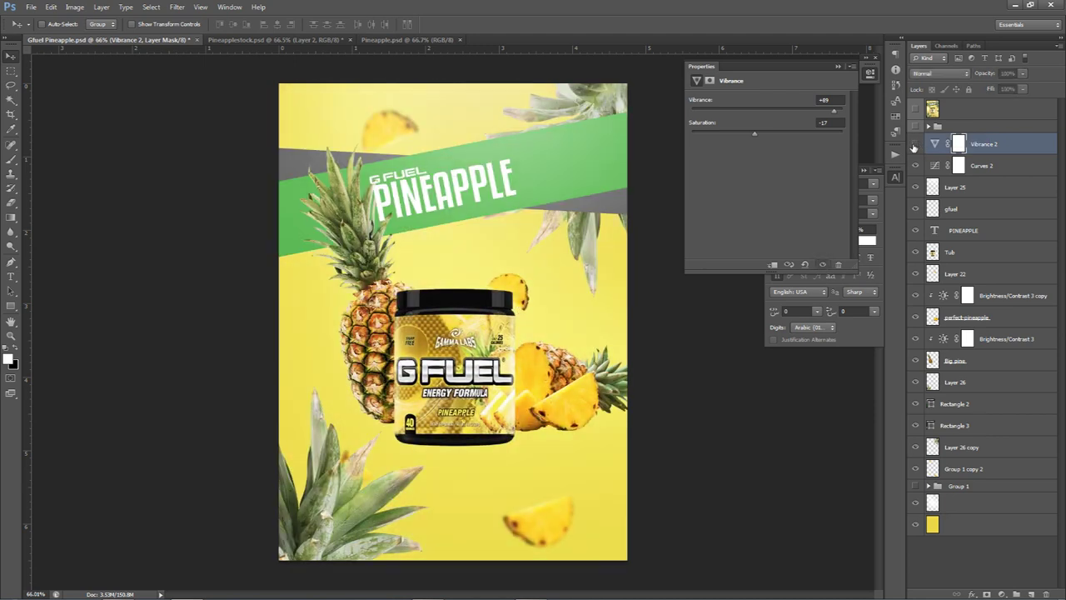
click(914, 145)
click(913, 145)
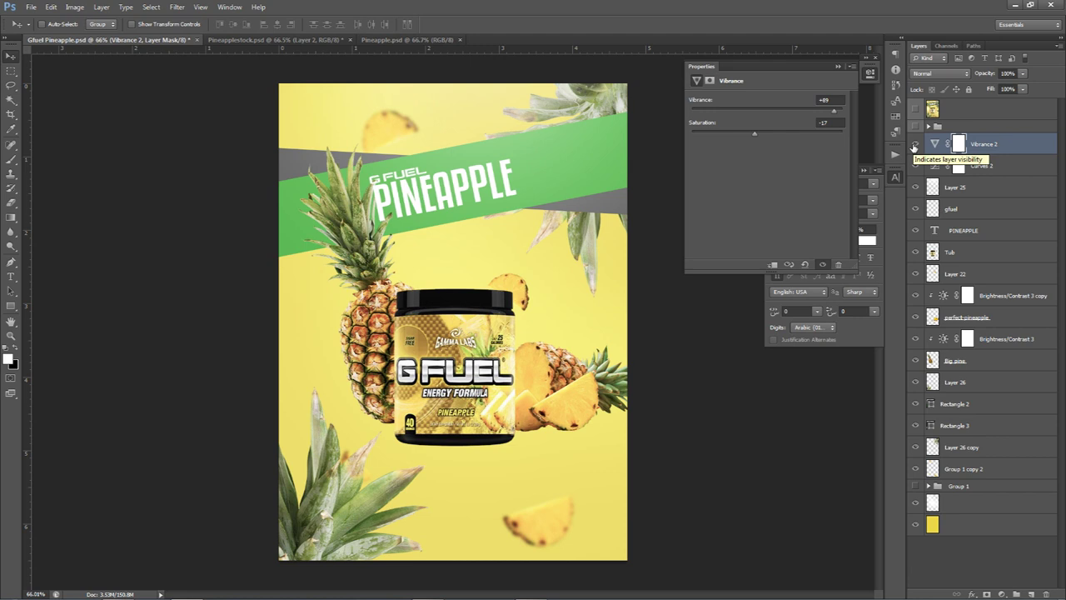
click(914, 145)
click(914, 145)
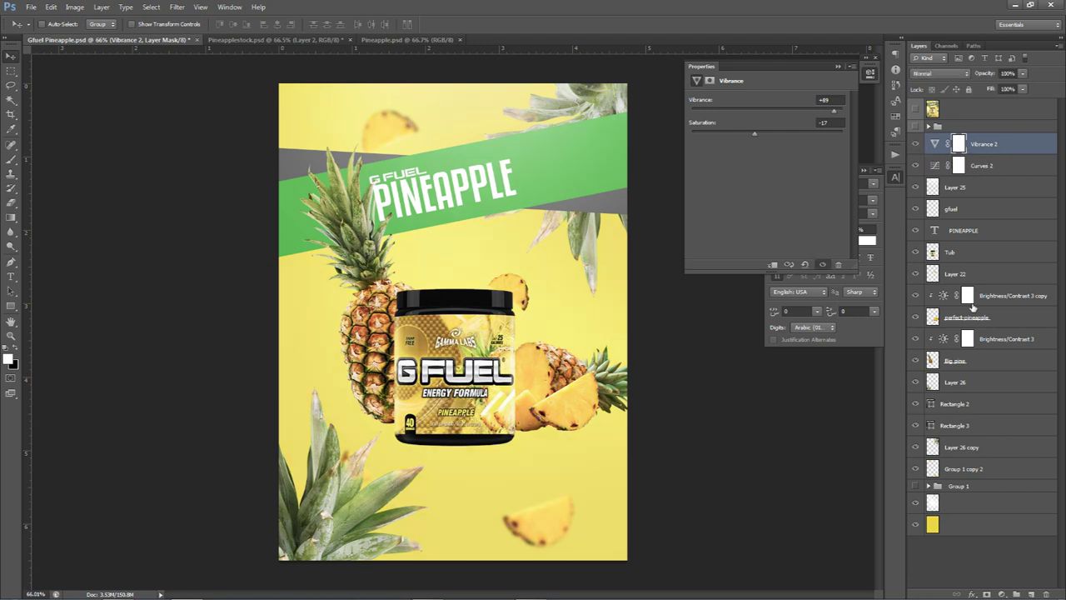
Add a Brightness/Contrast adjustment at the top with brightness -39, contrast 8 and 50% layer opacity.
click(1002, 594)
click(991, 390)
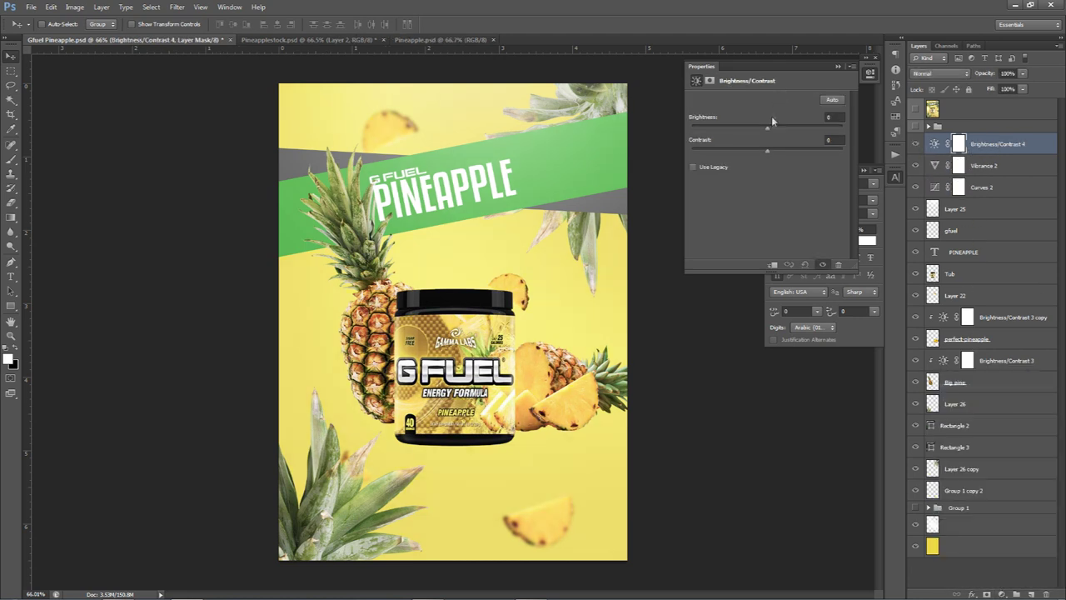
drag(767, 128, 745, 129)
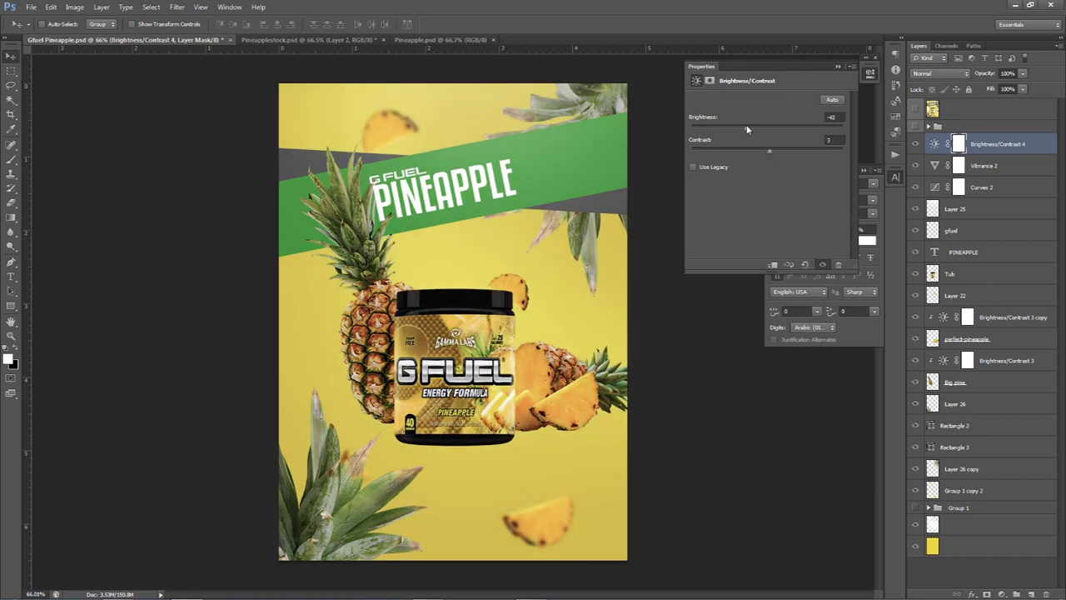
drag(775, 152, 772, 151)
click(1024, 75)
drag(993, 86, 996, 90)
Compare the poster with and without the new Brightness/Contrast adjustment, leaving it visible.
click(914, 144)
click(913, 144)
click(914, 145)
click(914, 144)
click(914, 144)
click(914, 144)
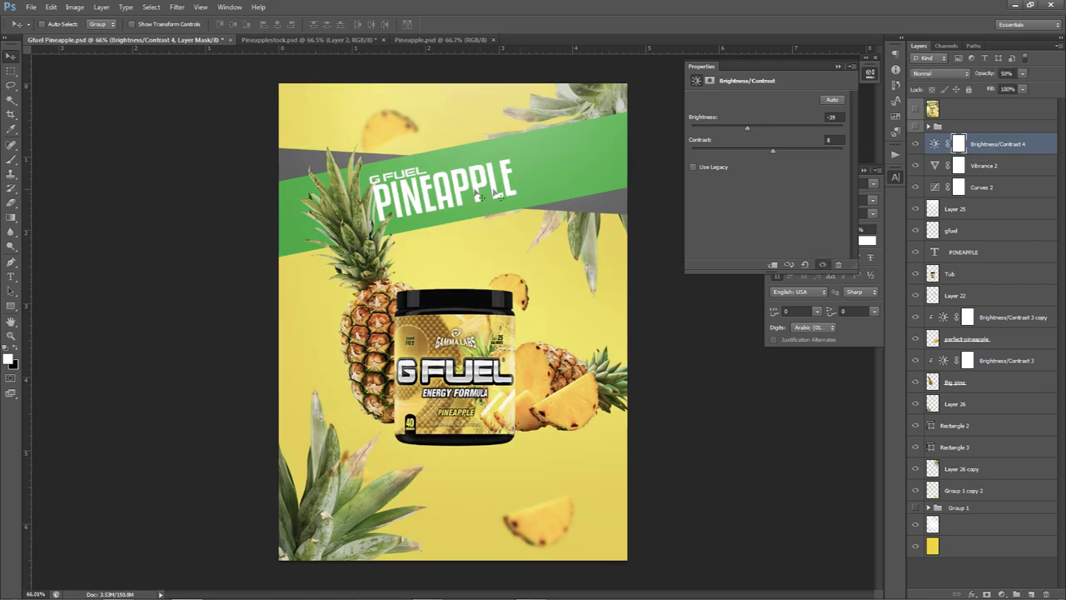
Rasterize the Rectangle 2 layer that holds the green banner.
double_click(991, 428)
click(1028, 198)
right_click(993, 425)
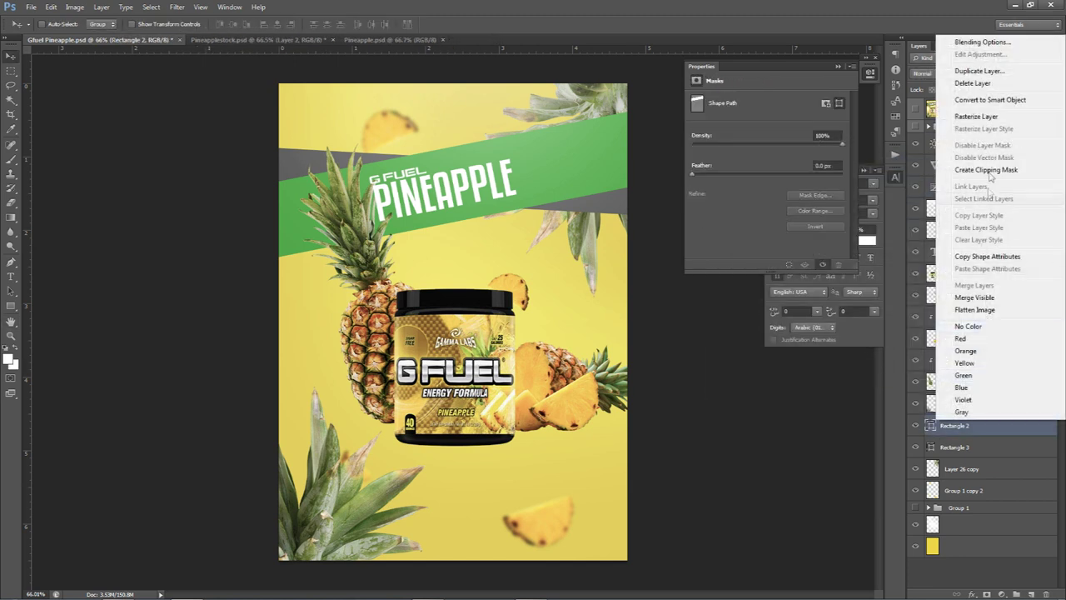
click(970, 116)
Add a Color Overlay to the Rectangle 2 banner and sample leaf green 859a56 from the lower-left crown.
double_click(1003, 430)
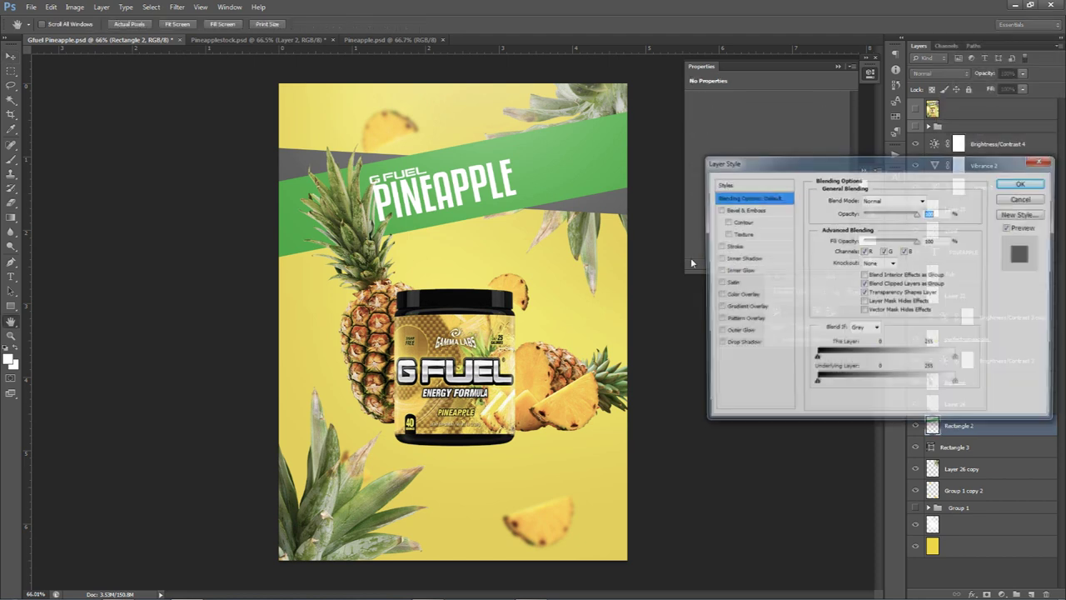
click(718, 295)
click(933, 200)
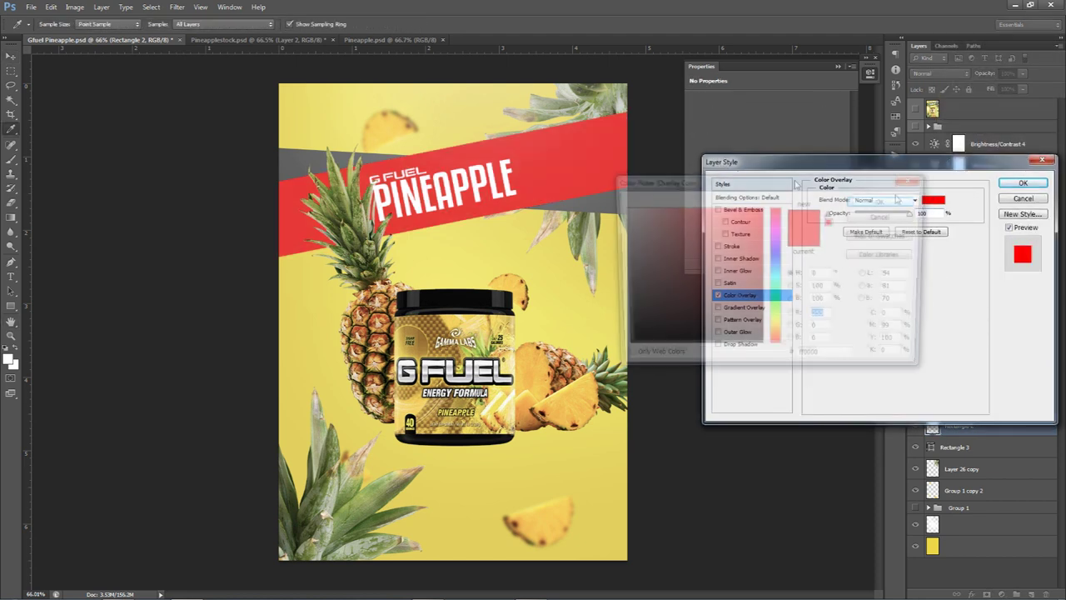
click(567, 101)
click(583, 106)
click(587, 234)
drag(589, 230, 589, 227)
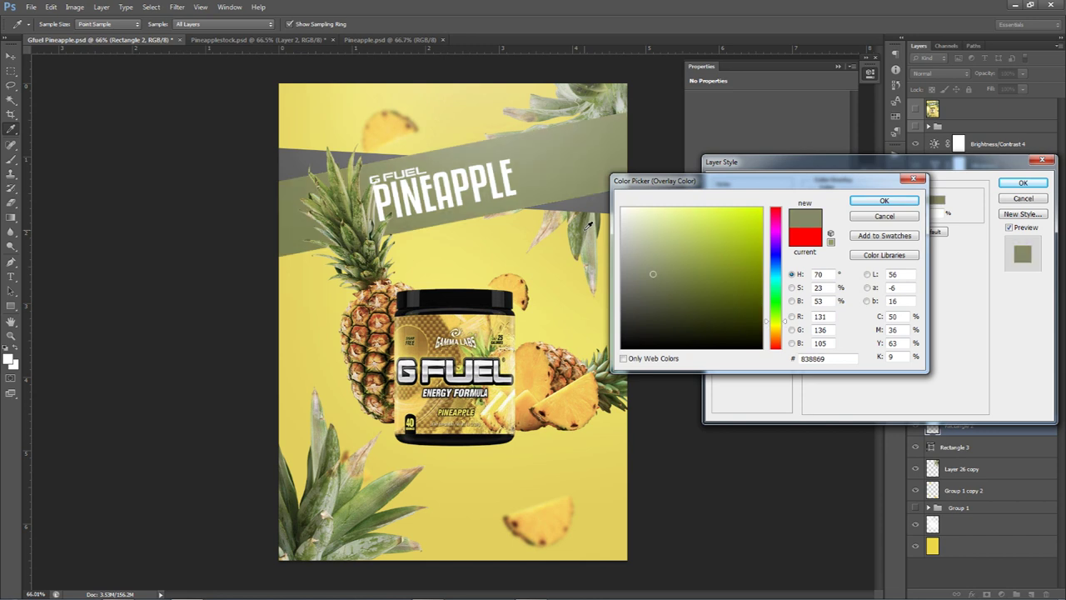
click(359, 485)
click(367, 494)
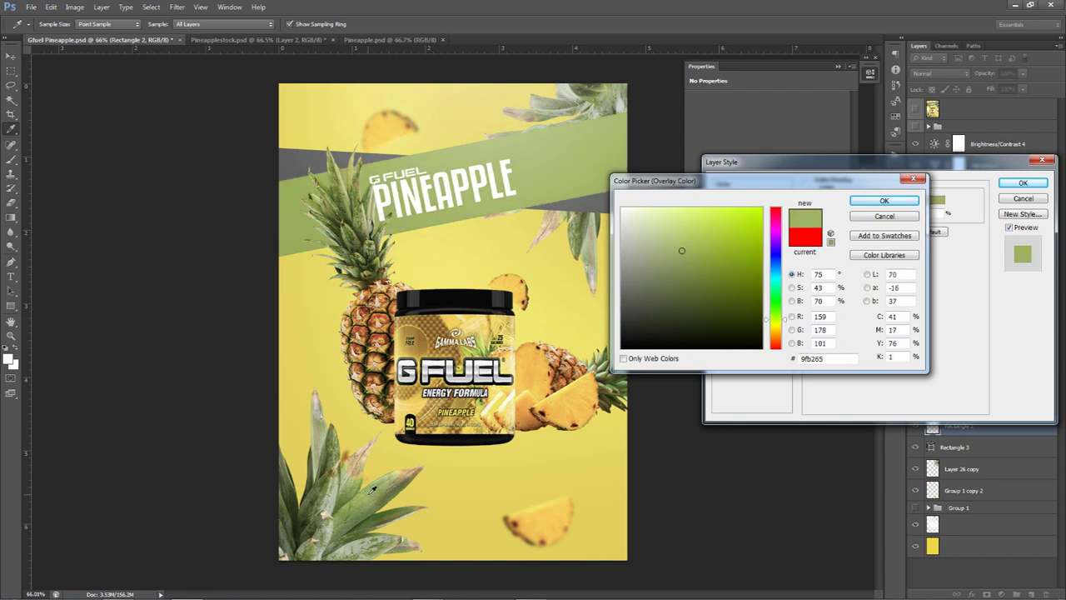
click(339, 492)
drag(341, 487, 349, 491)
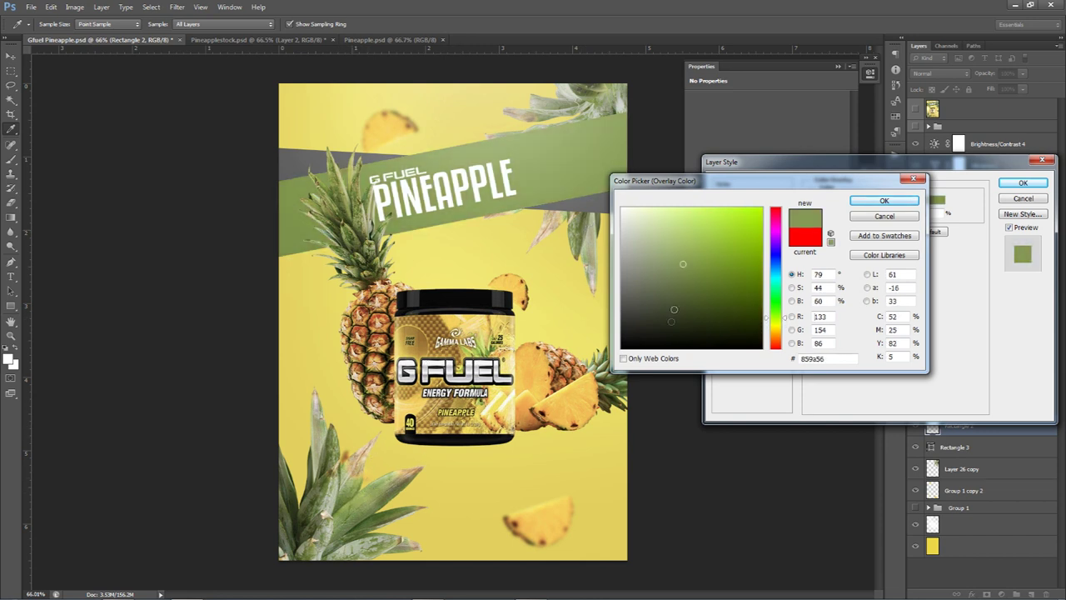
Darken the banner's overlay color to a deep olive green, about 596d2e, and apply the layer style.
click(704, 273)
drag(704, 273, 703, 289)
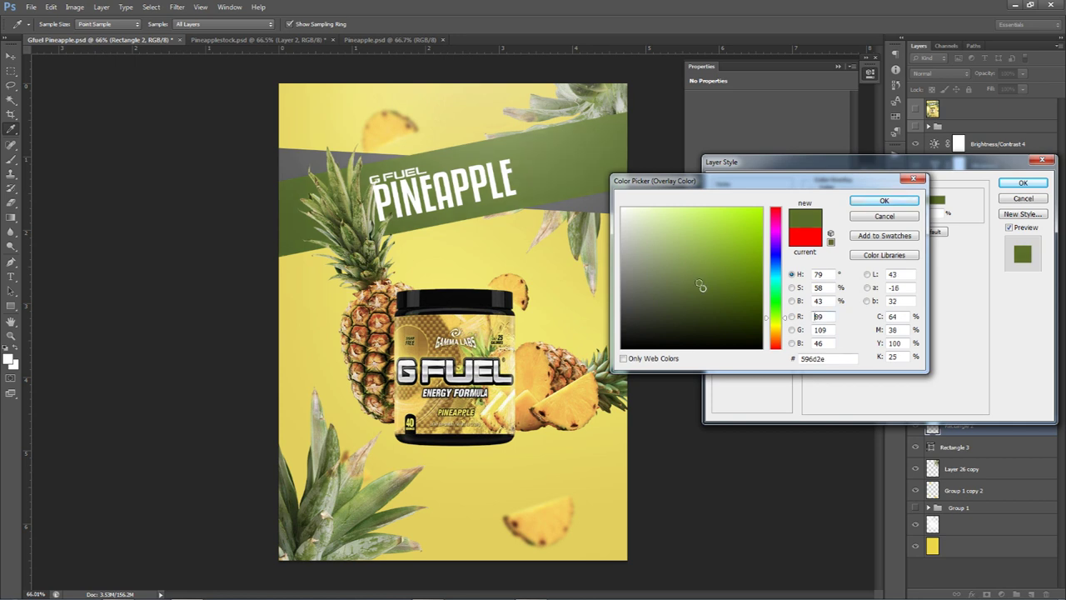
click(885, 200)
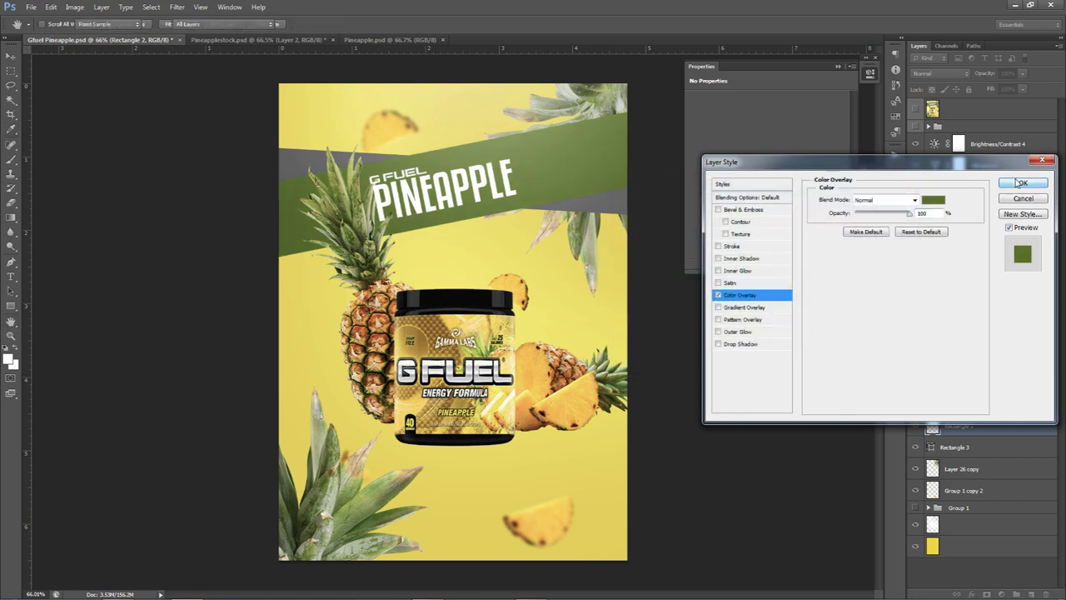
key(Return)
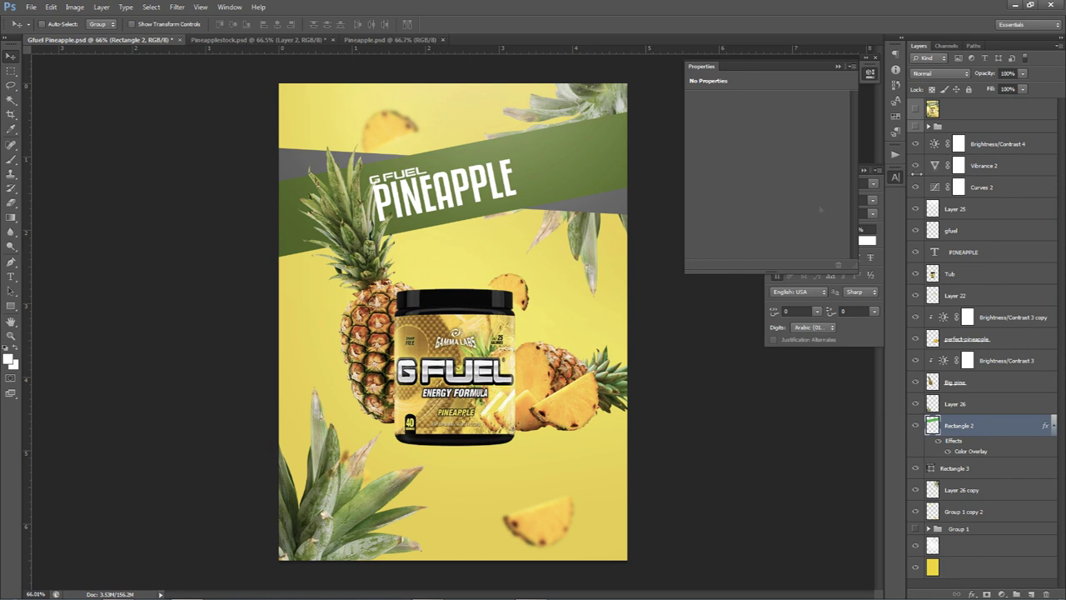
Create a new layer above Layer 25 and set the foreground color to golden orange deb45c.
click(992, 148)
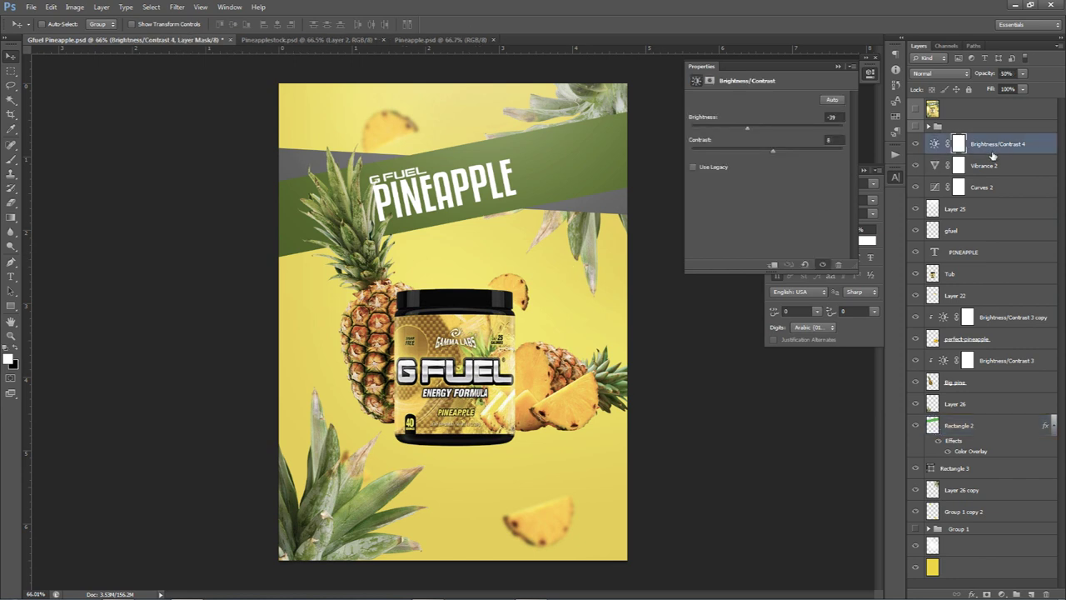
click(987, 209)
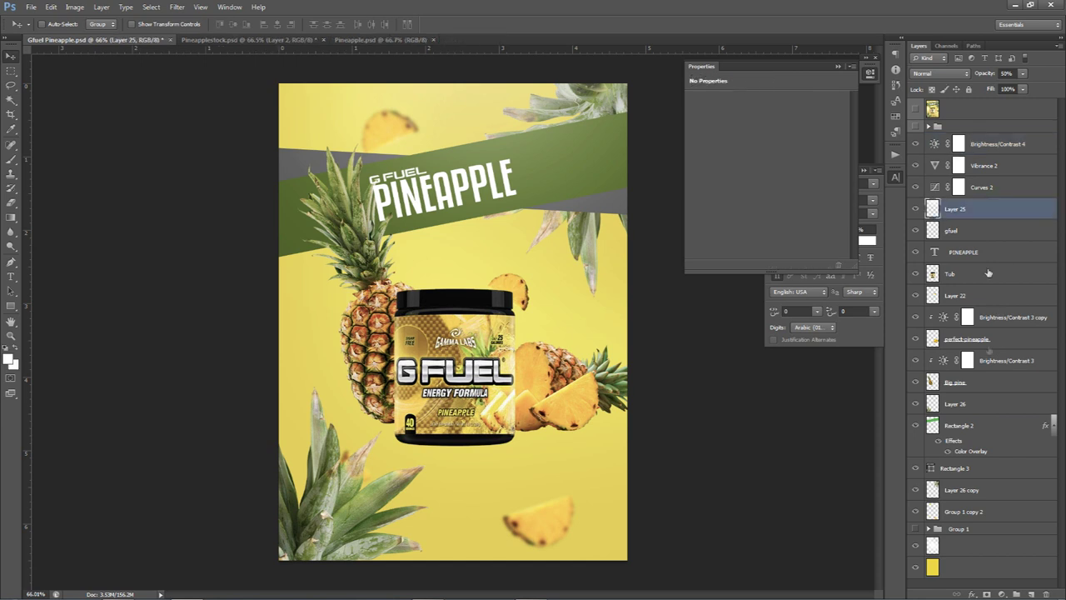
click(1031, 594)
click(9, 359)
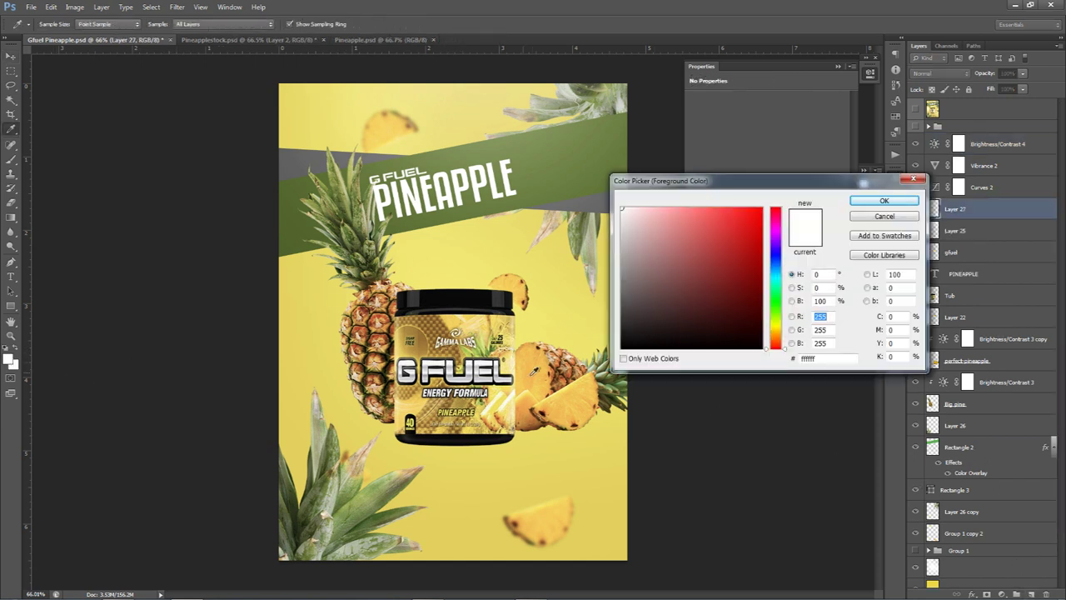
click(584, 340)
mouse_move(723, 228)
mouse_down()
mouse_move(714, 241)
mouse_move(703, 226)
mouse_up()
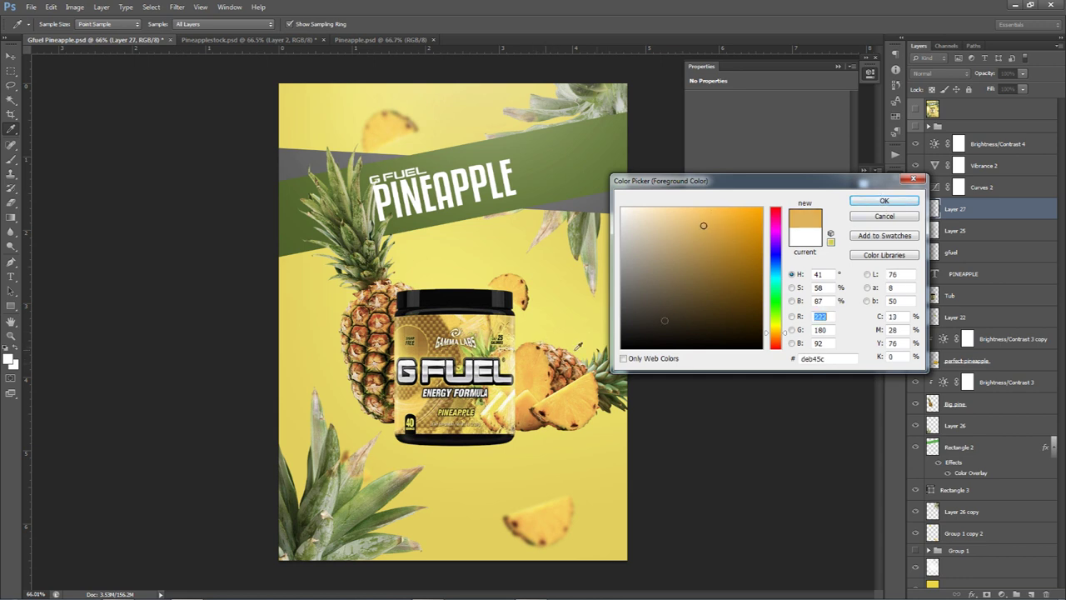
click(885, 200)
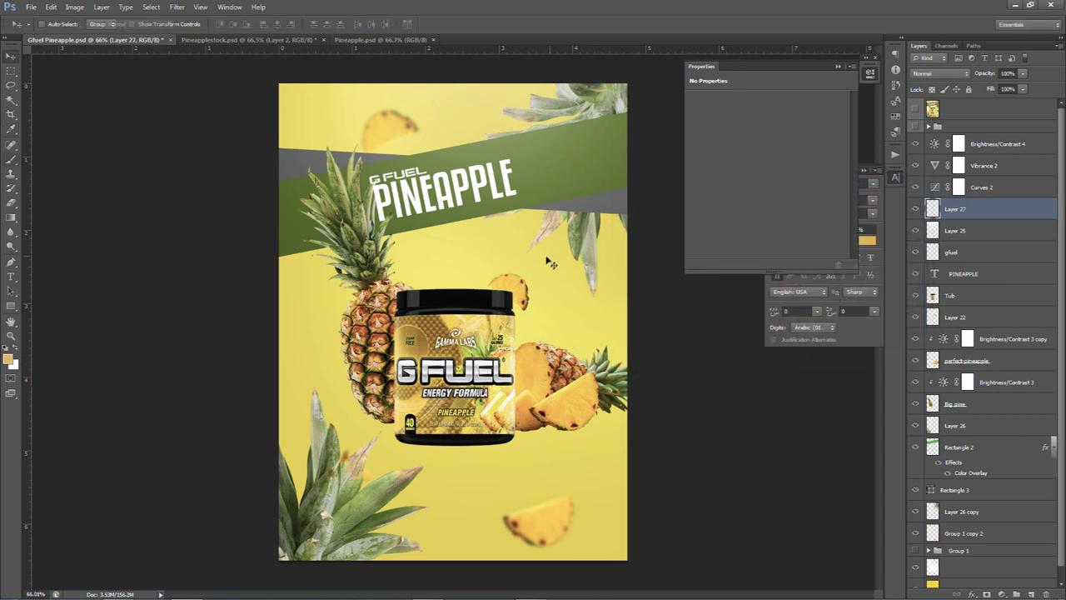
Switch to the Brush tool and set the new layer to Linear Dodge (Add) at 80% opacity.
key(b)
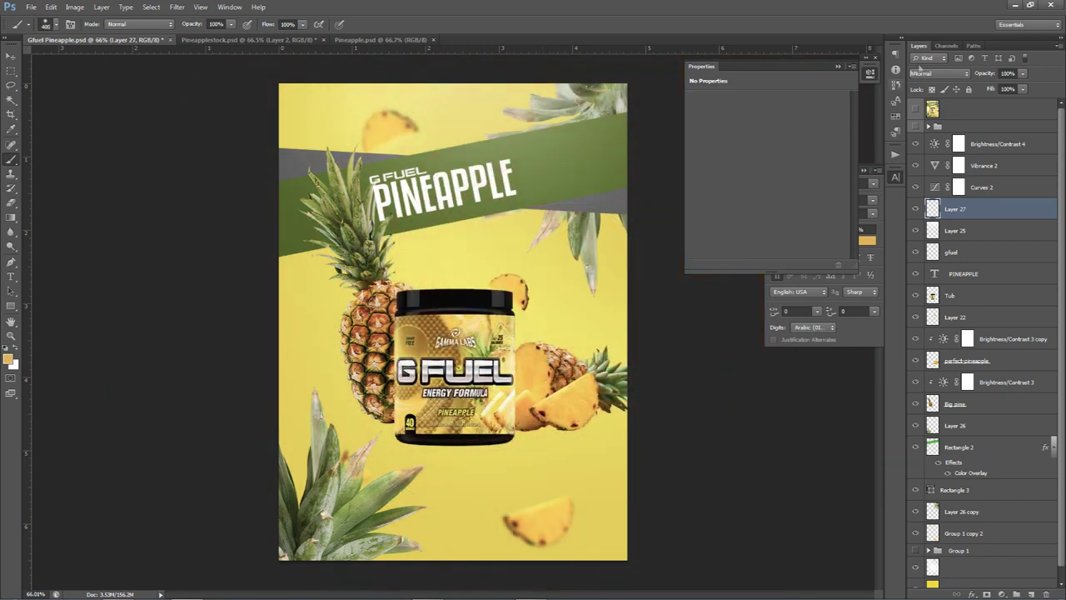
click(929, 73)
click(954, 199)
key(Return)
Try soft golden glow spots around the pineapple slices, undoing misplaced ones, and keep one just beneath the slices.
click(551, 391)
key(ctrl+z)
click(535, 431)
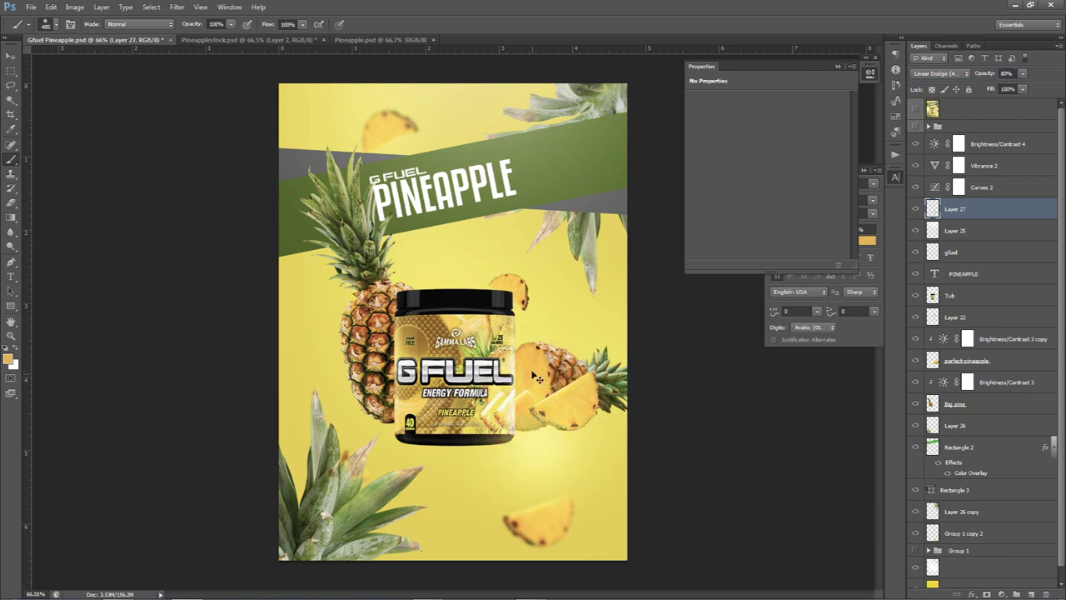
key(ctrl+z)
click(535, 354)
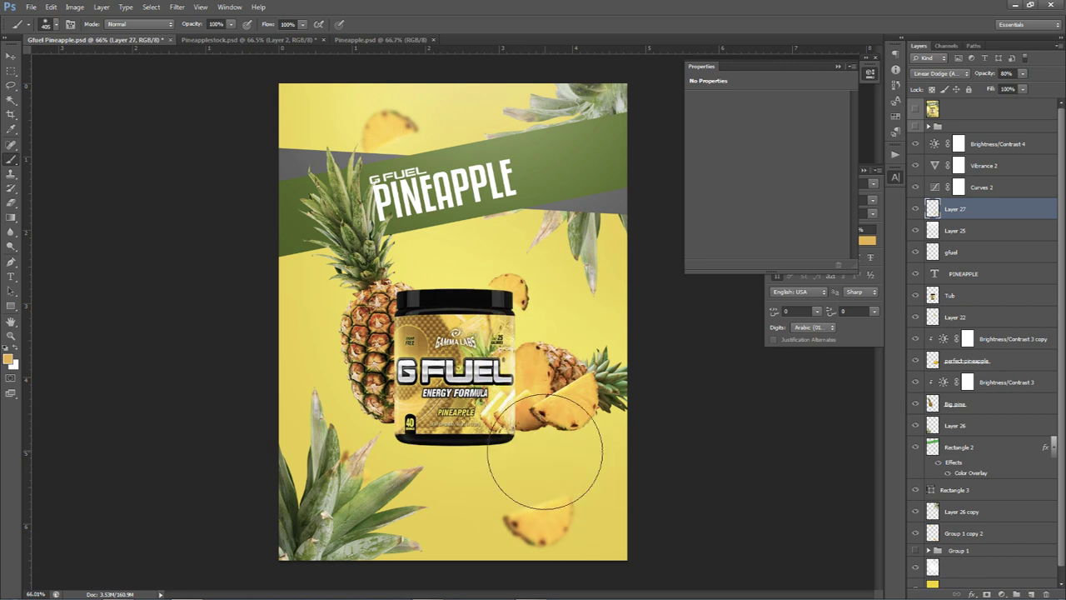
click(546, 446)
Paint large soft golden glows on Layer 27 at the poster's left edge beside the big pineapple and above its upper-left corner.
alt+right_click(355, 373)
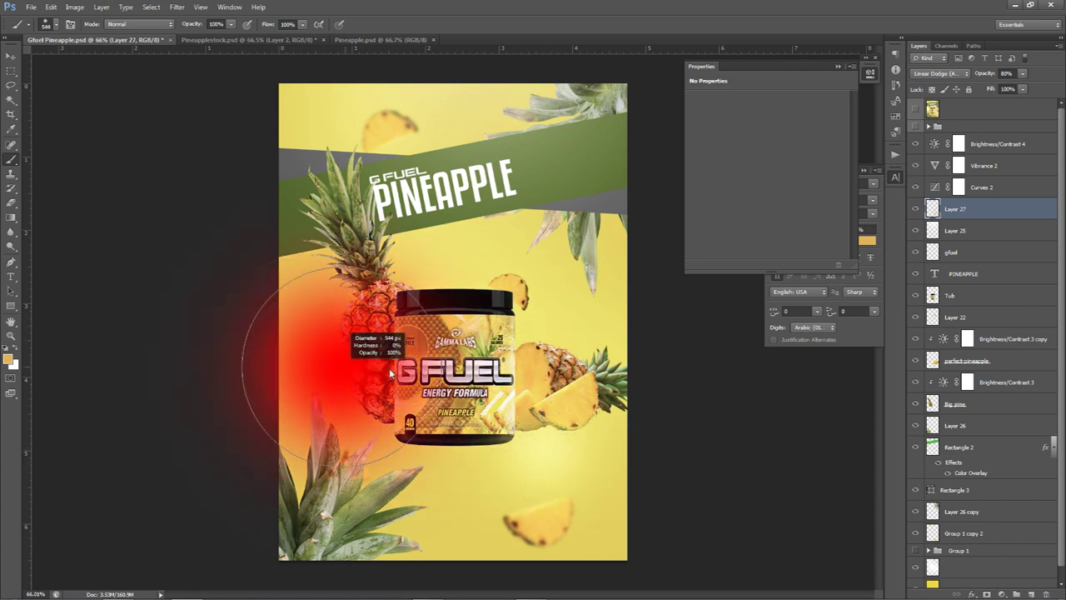
click(296, 296)
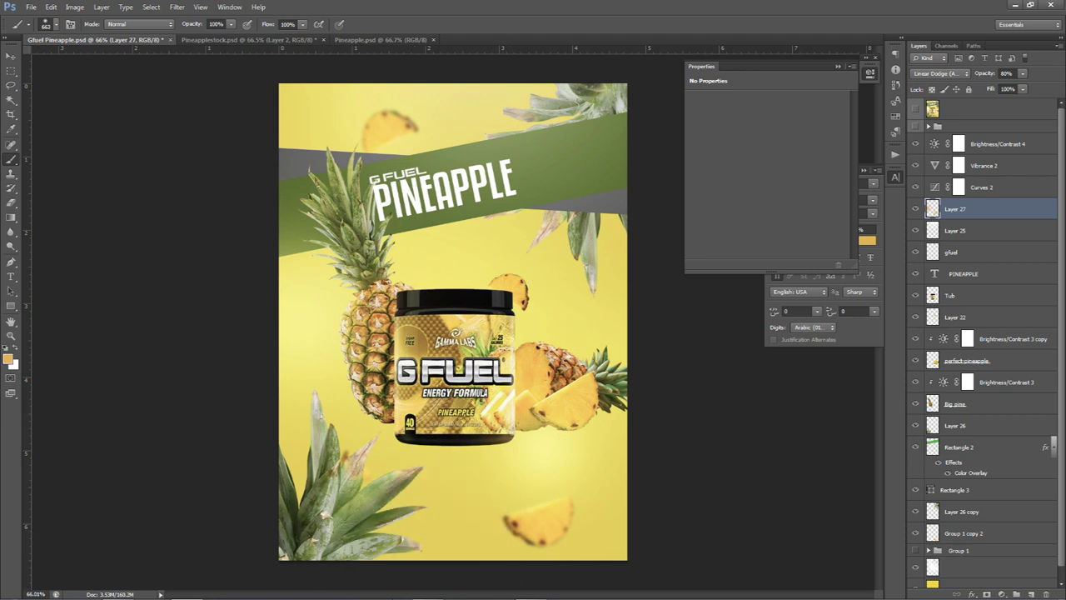
click(293, 62)
alt+right_click(473, 350)
drag(451, 340, 396, 339)
scroll(443, 489, down, 2)
scroll(442, 490, up, 1)
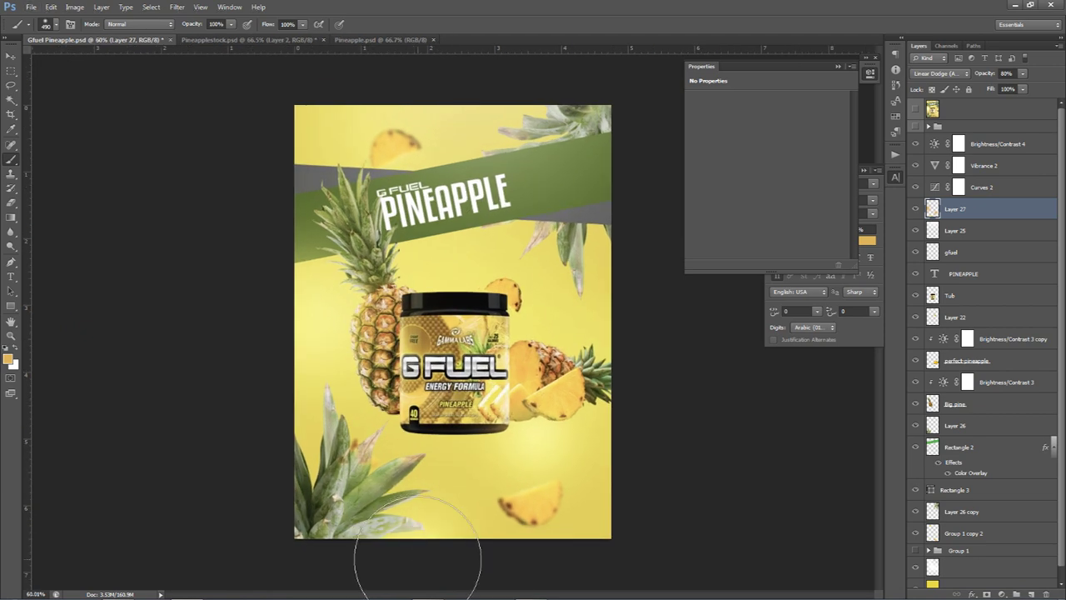
scroll(530, 466, up, 3)
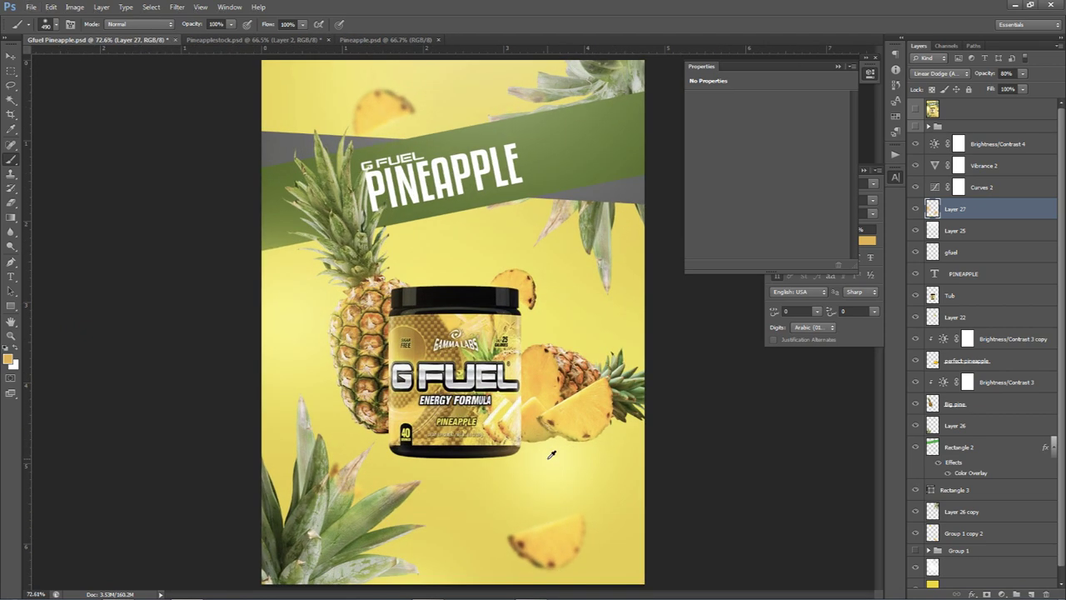
Compare the poster with and without the golden glows on Layer 27.
click(918, 209)
click(917, 209)
click(917, 209)
click(917, 209)
click(917, 210)
click(917, 209)
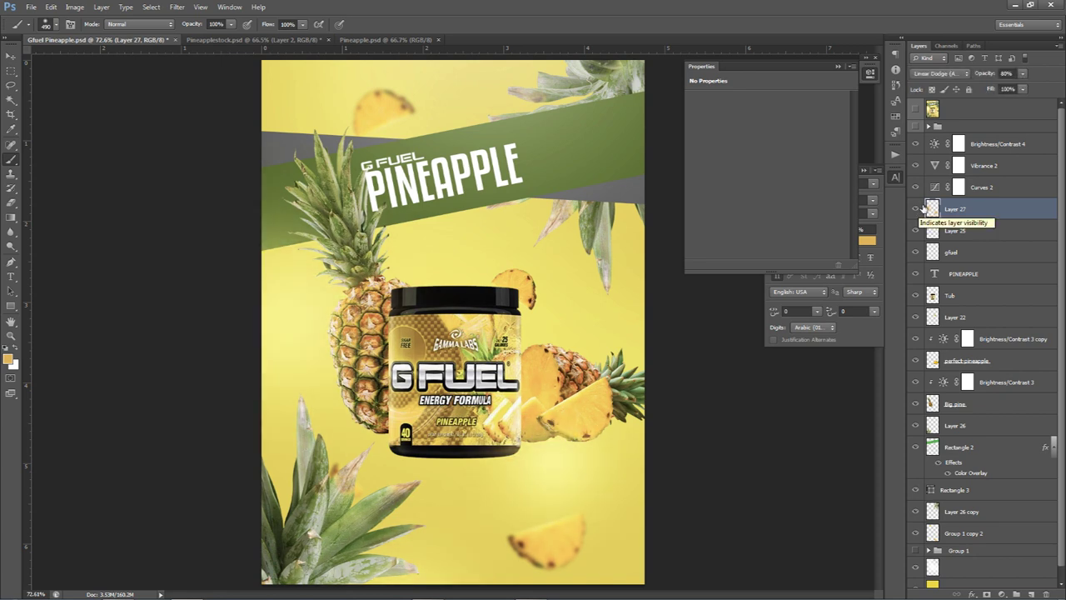
key(v)
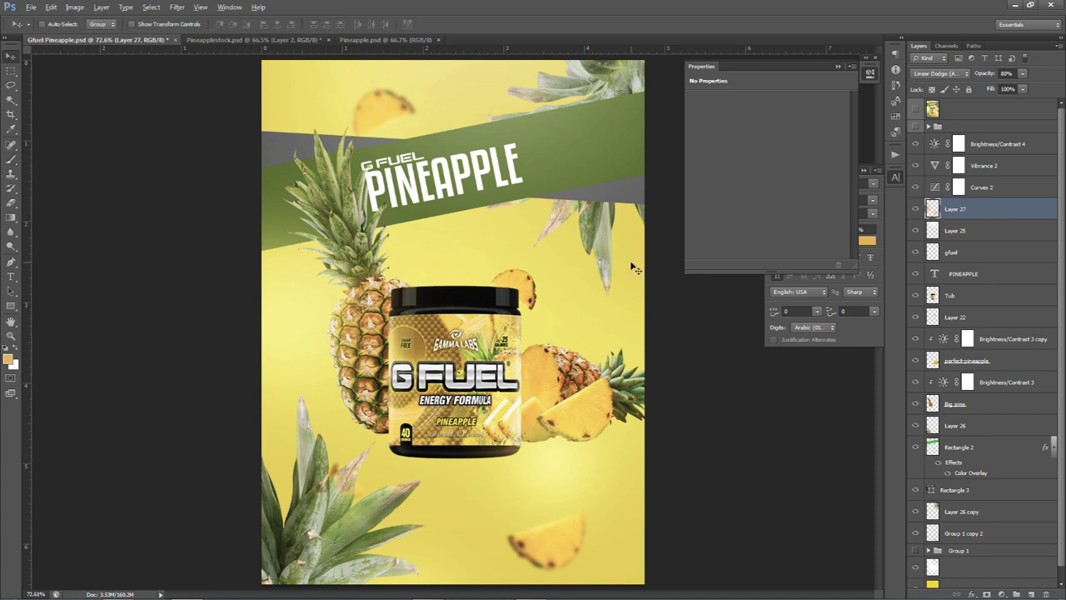
key(ctrl+minus)
Copy the texture_G1CwLedO(1) layer from Pineapplestock.psd into the Gfuel Pineapple poster, above Brightness/Contrast 4.
click(999, 145)
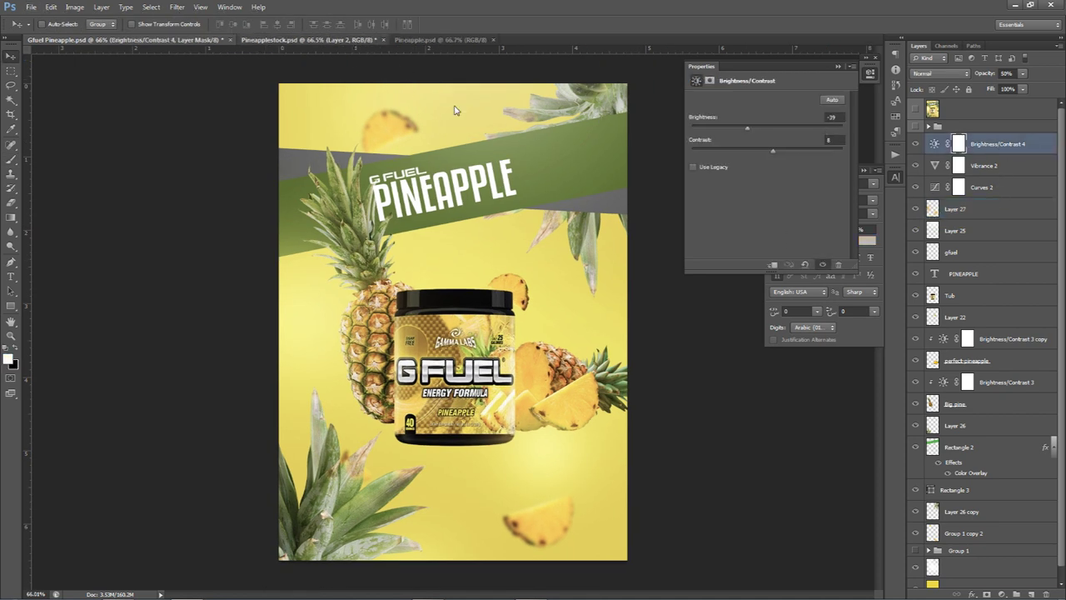
key(ctrl+Tab)
click(916, 130)
click(916, 109)
click(915, 239)
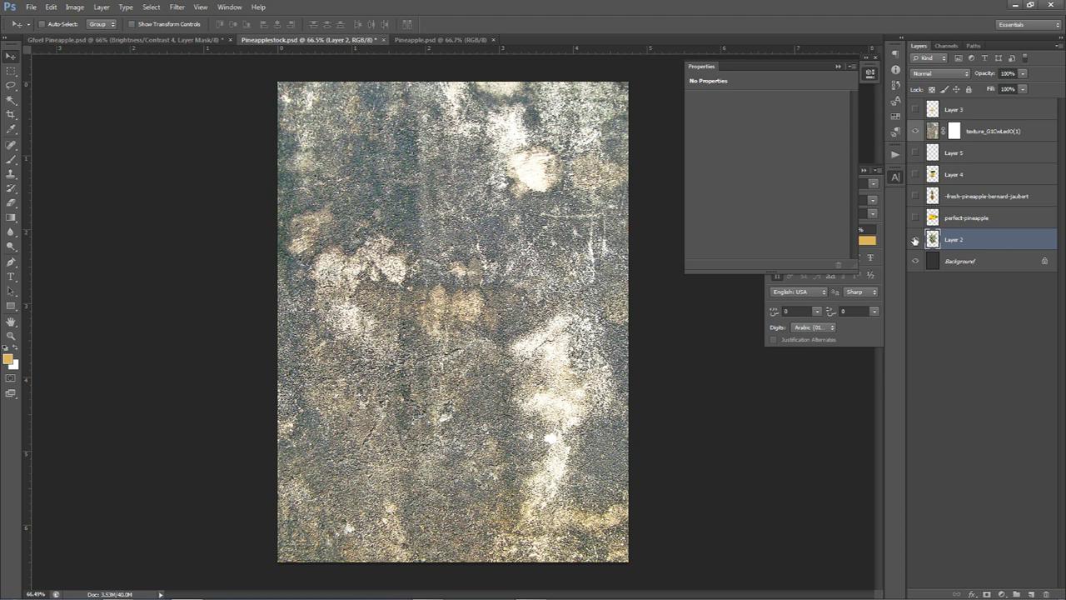
click(991, 131)
drag(457, 203, 463, 244)
Set the texture layer's blend mode to Soft Light and its opacity to 40%.
click(941, 74)
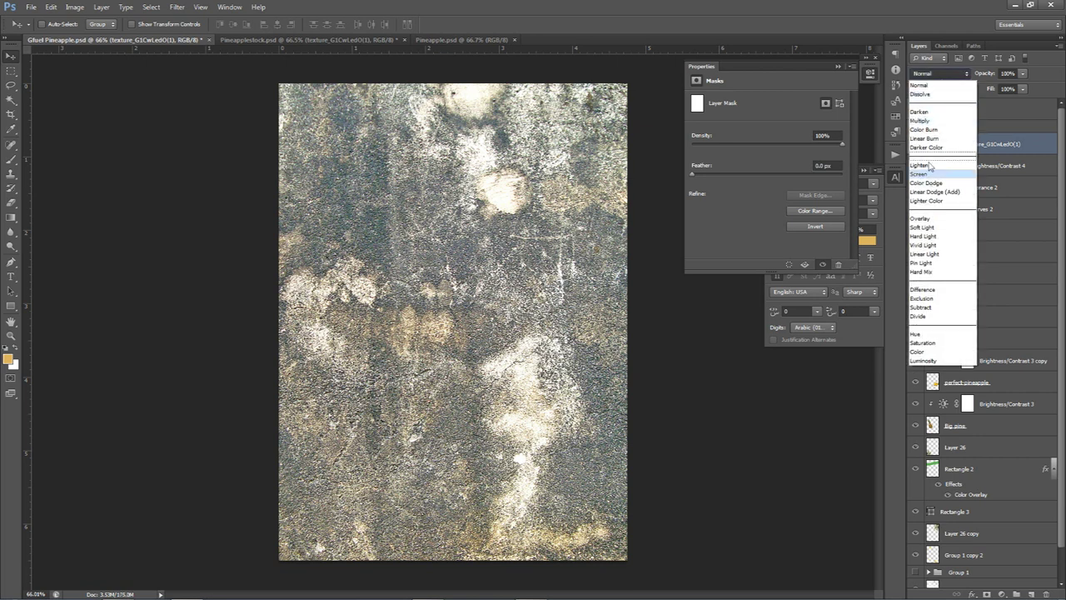
click(938, 226)
click(1023, 73)
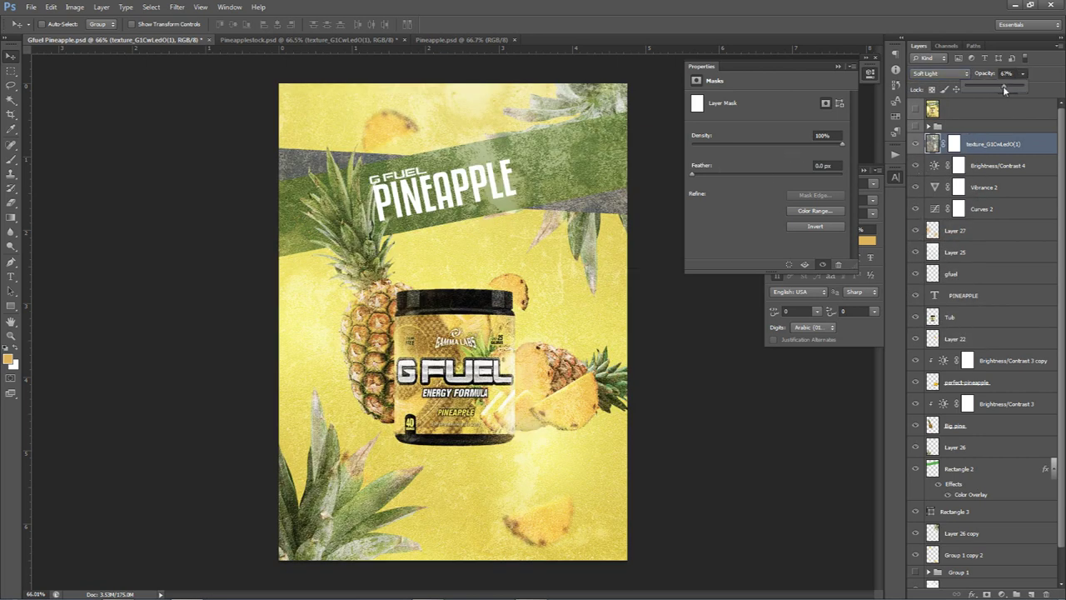
drag(1025, 86, 994, 91)
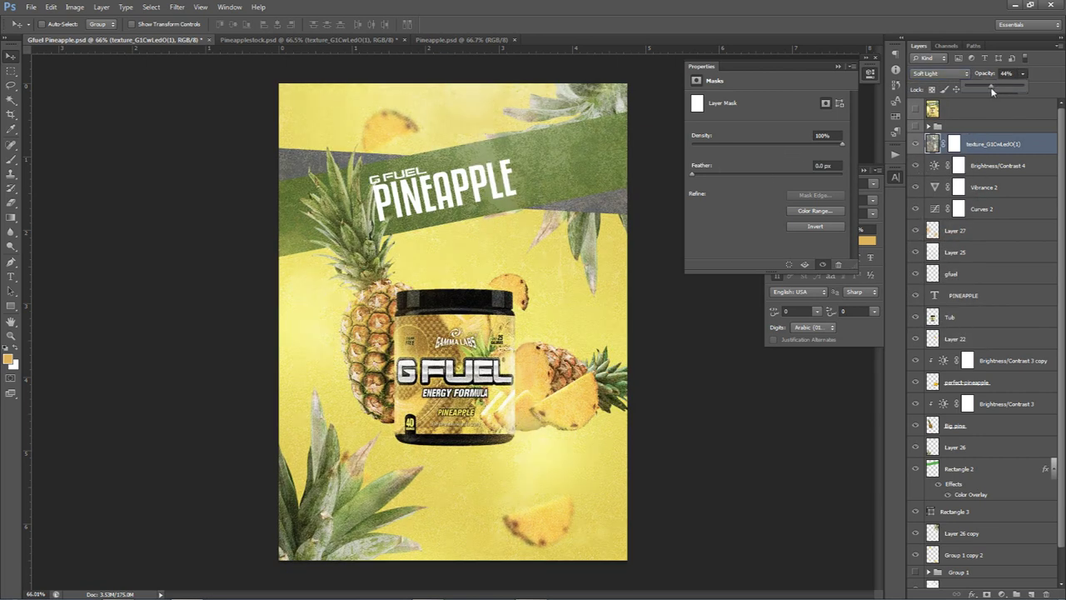
click(984, 76)
text(4040)
key(Return)
Reposition the texture over the poster and select its layer mask.
drag(499, 221, 682, 234)
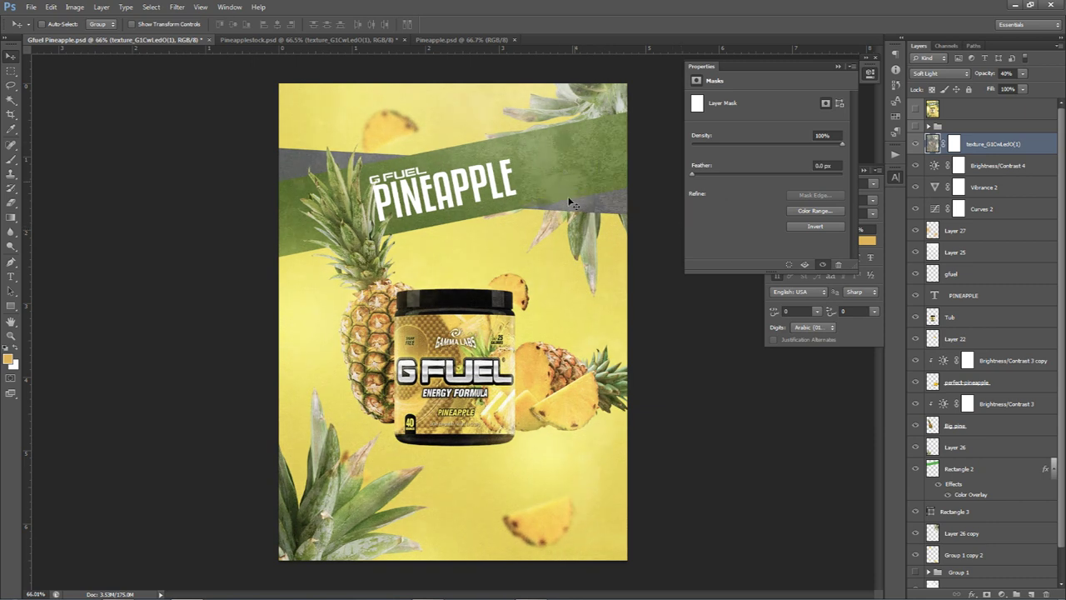
drag(421, 249, 515, 251)
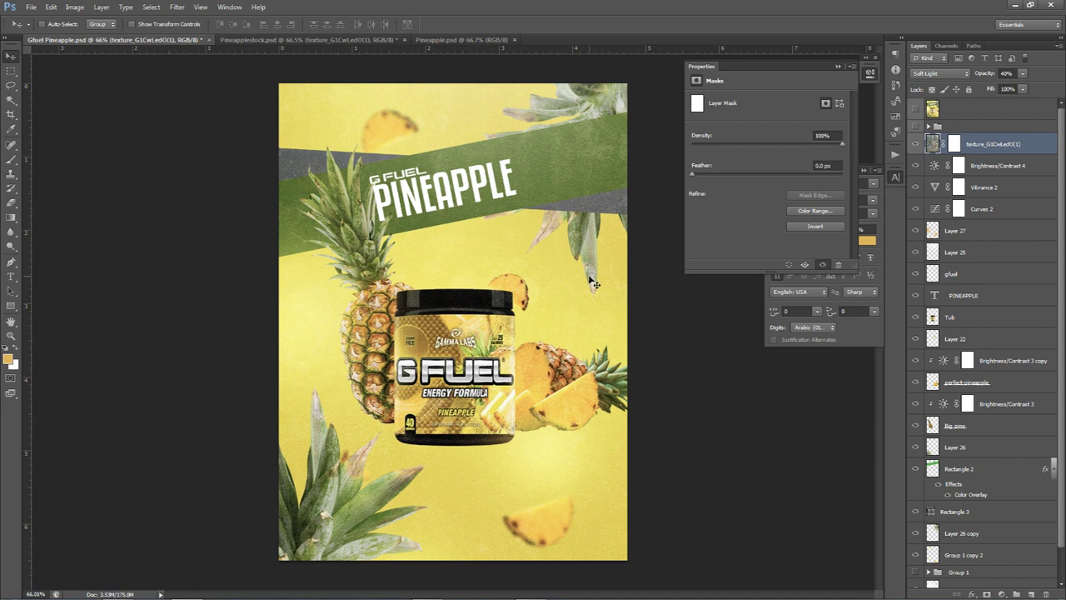
click(955, 144)
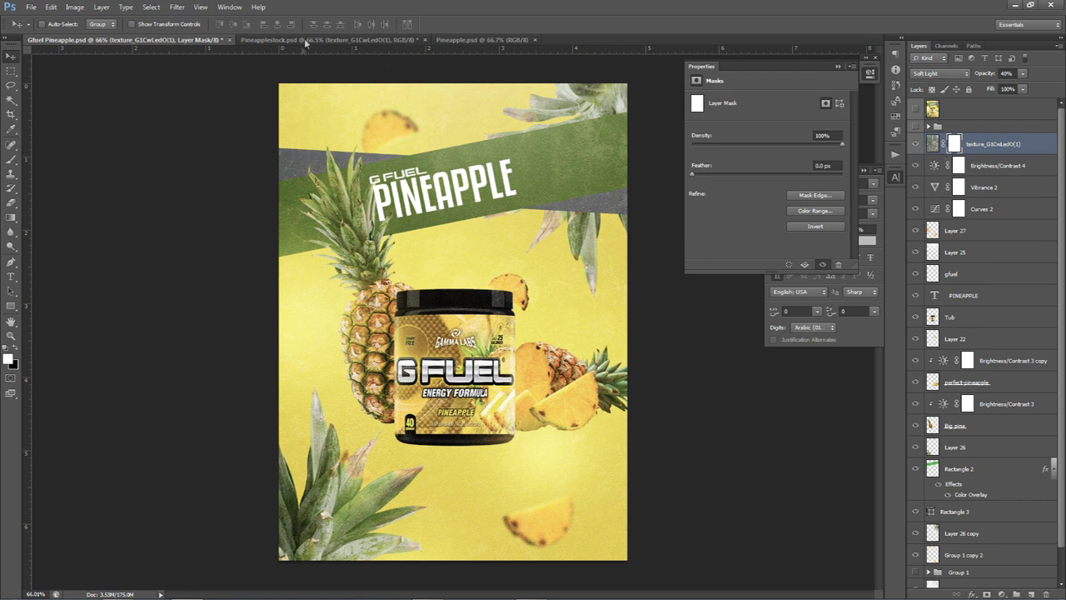
click(306, 40)
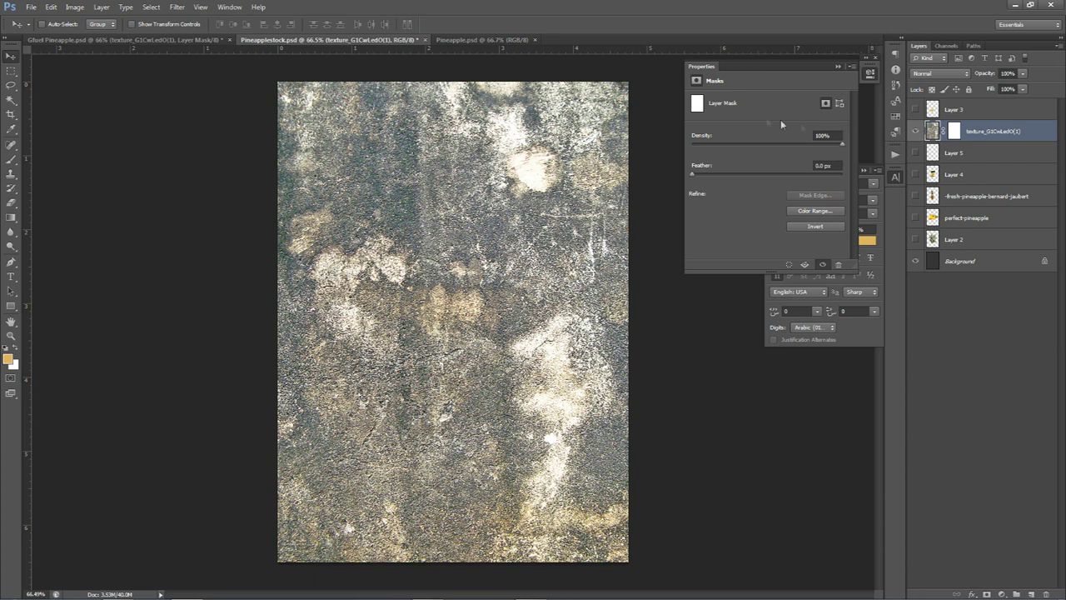
click(954, 132)
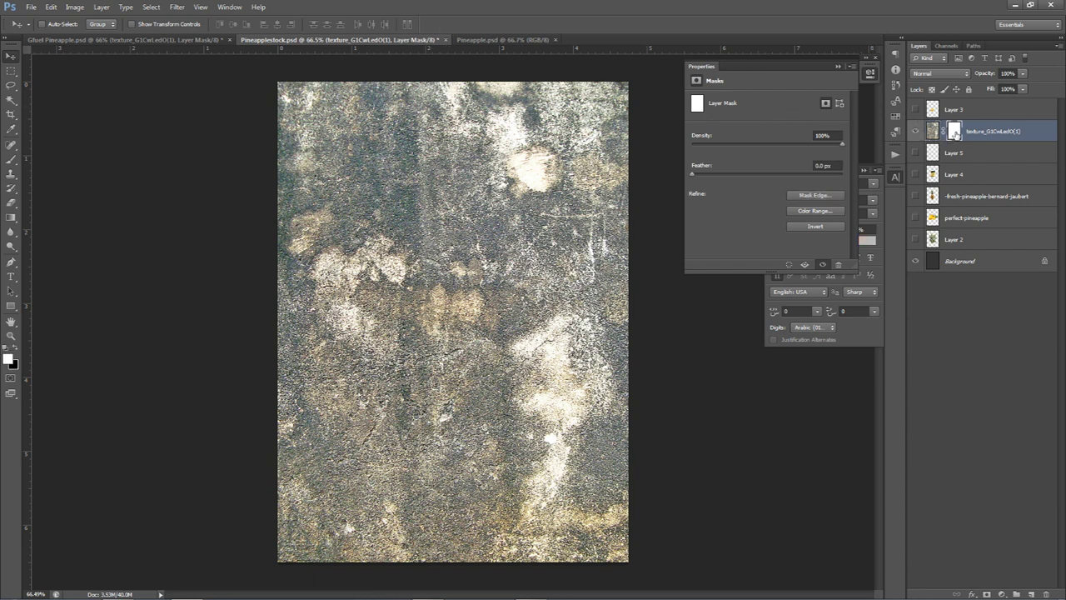
click(988, 594)
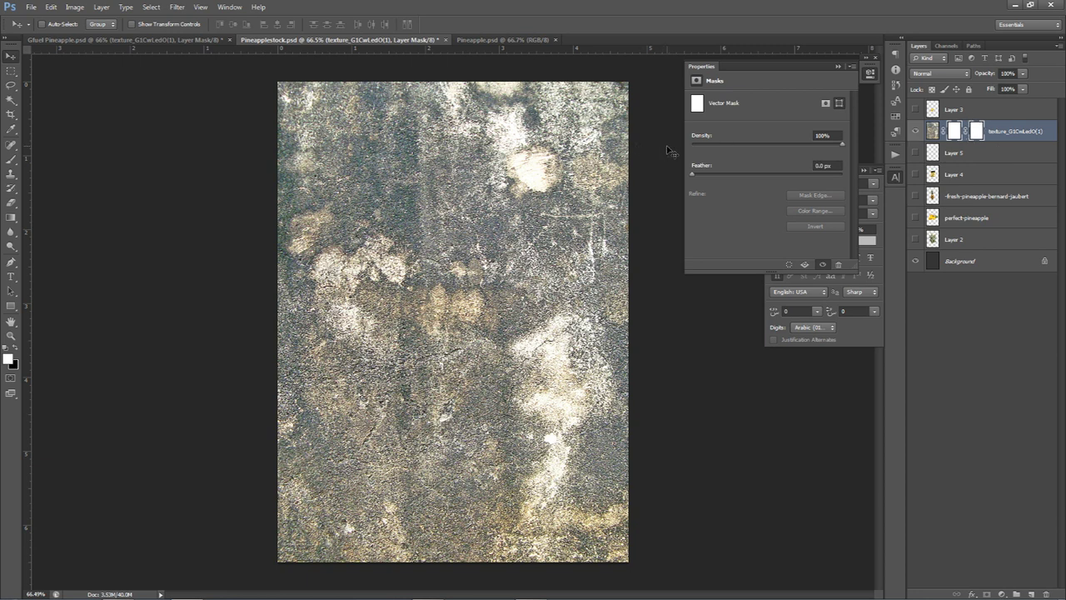
key(ctrl+z)
click(147, 39)
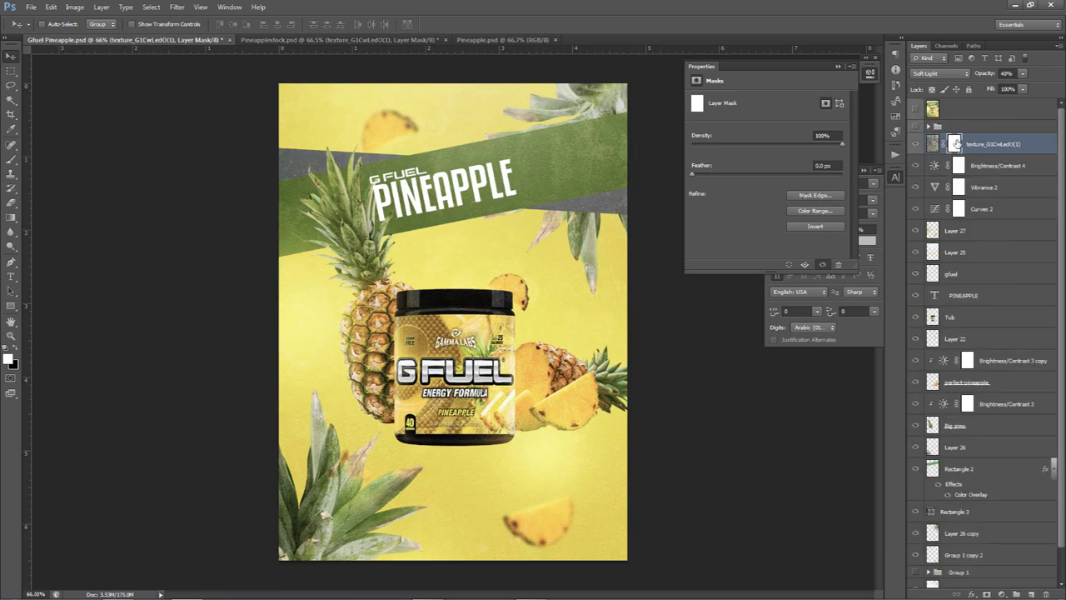
click(986, 594)
key(ctrl+z)
Mask the texture off the G Fuel tub at the poster's center with a large soft black brush of about 684 px.
key(b)
click(470, 271)
alt+drag(468, 267, 497, 265)
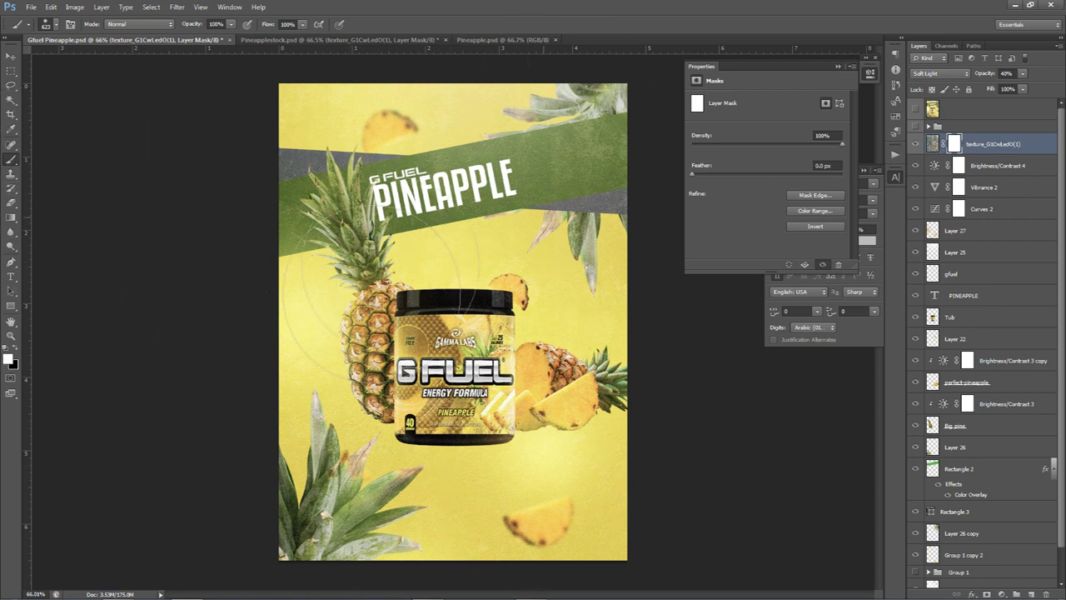
click(16, 349)
alt+right_click(446, 368)
click(446, 367)
click(448, 365)
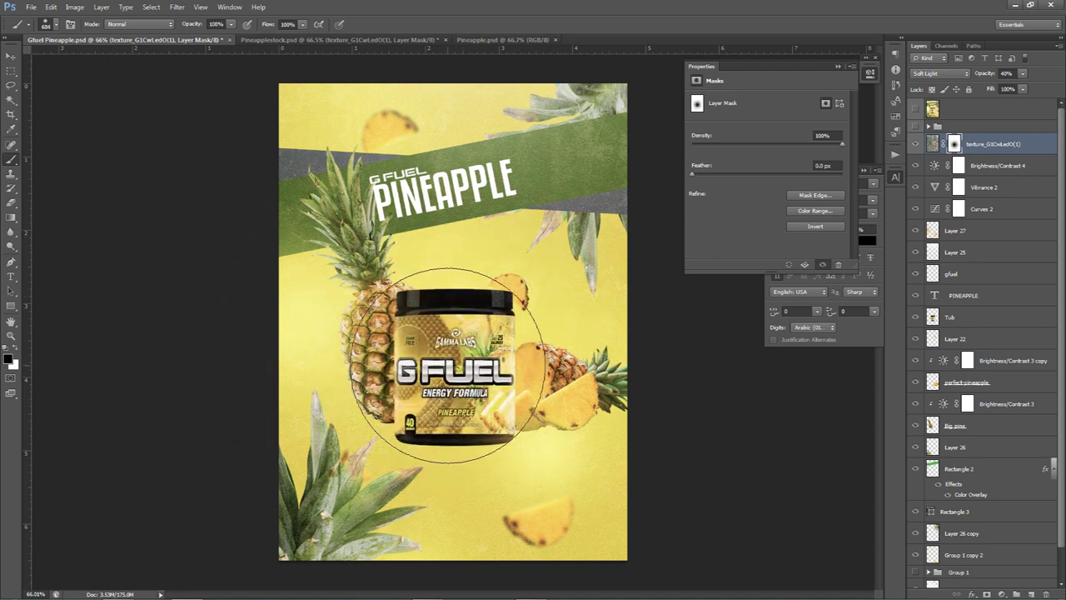
mouse_move(448, 365)
mouse_down()
mouse_move(493, 386)
mouse_move(439, 380)
mouse_move(491, 391)
mouse_move(491, 404)
mouse_move(402, 339)
mouse_move(469, 368)
mouse_up()
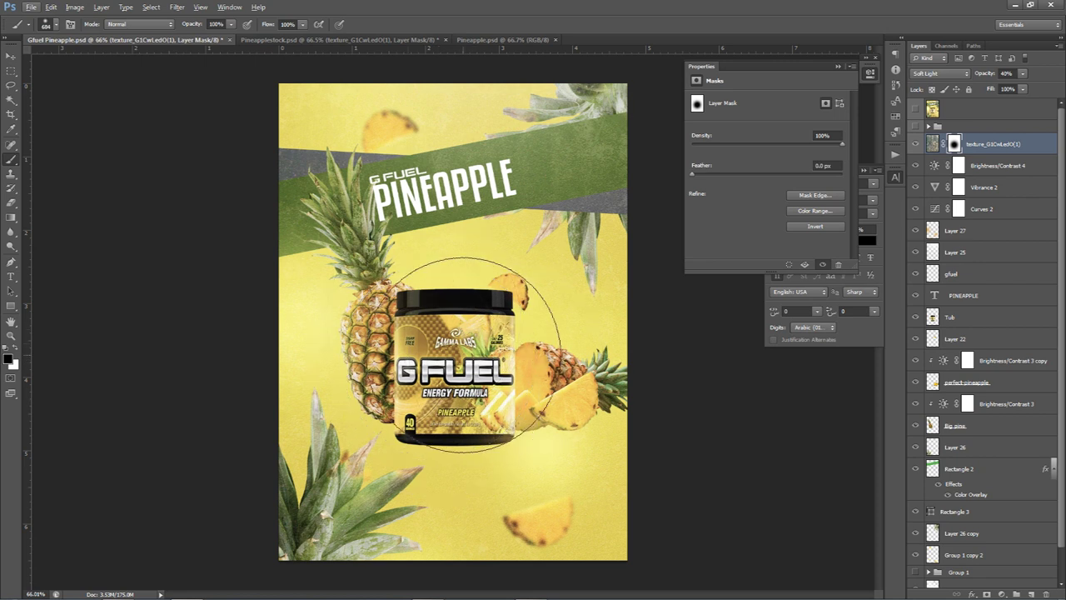
key(v)
click(201, 8)
click(464, 357)
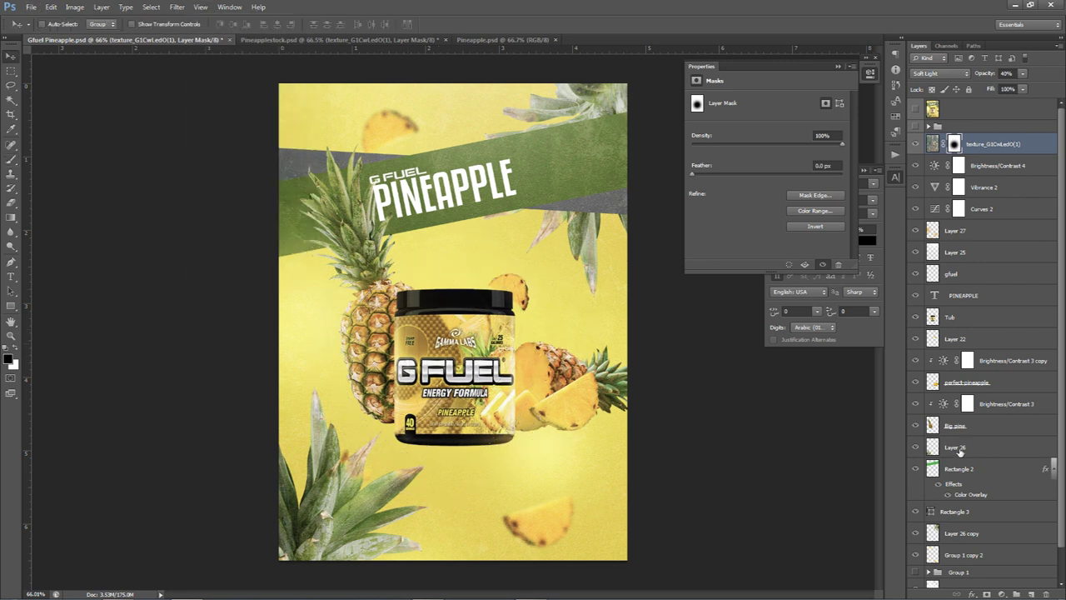
Rasterize the Rectangle 3 layer and give it a medium gray 8a8a8a Color Overlay.
right_click(979, 519)
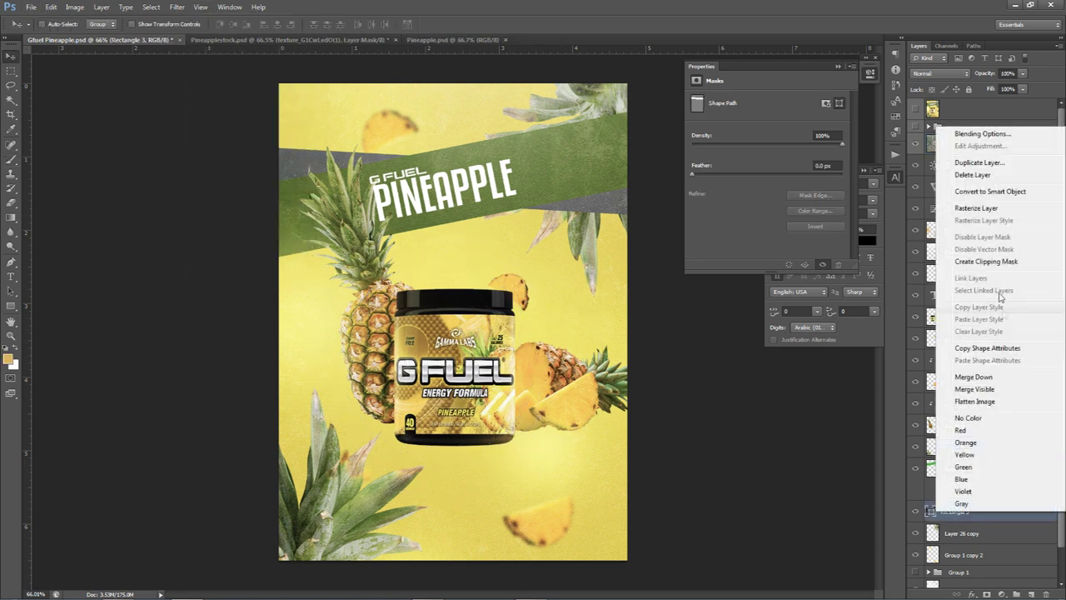
click(966, 209)
double_click(1009, 511)
click(740, 295)
click(932, 202)
mouse_move(645, 307)
mouse_down()
mouse_move(572, 305)
mouse_move(615, 276)
mouse_up()
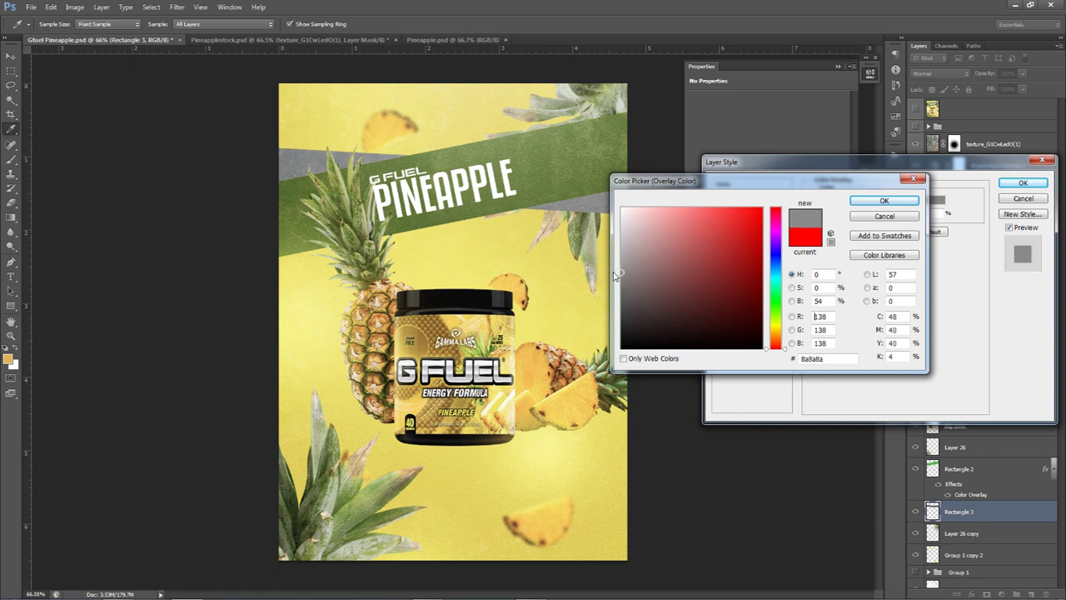
click(854, 202)
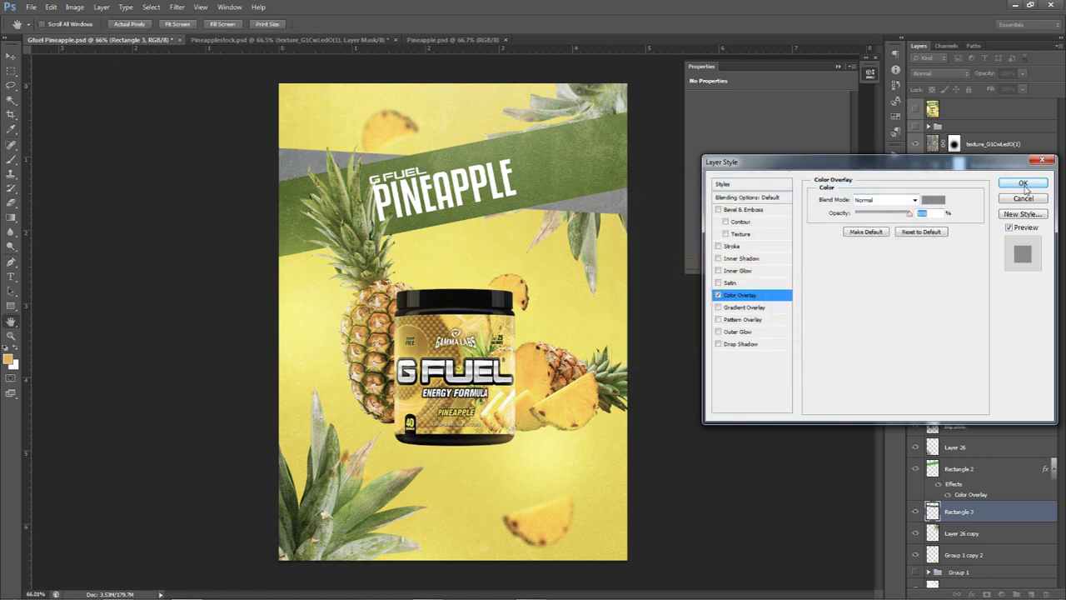
click(1023, 182)
key(b)
click(559, 303)
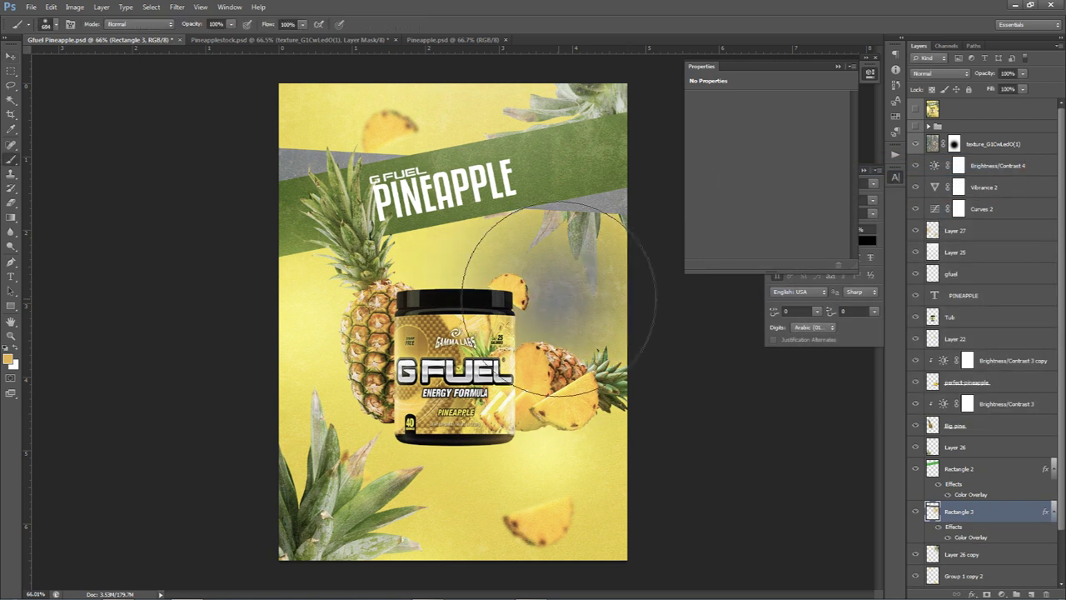
key(ctrl+z)
key(v)
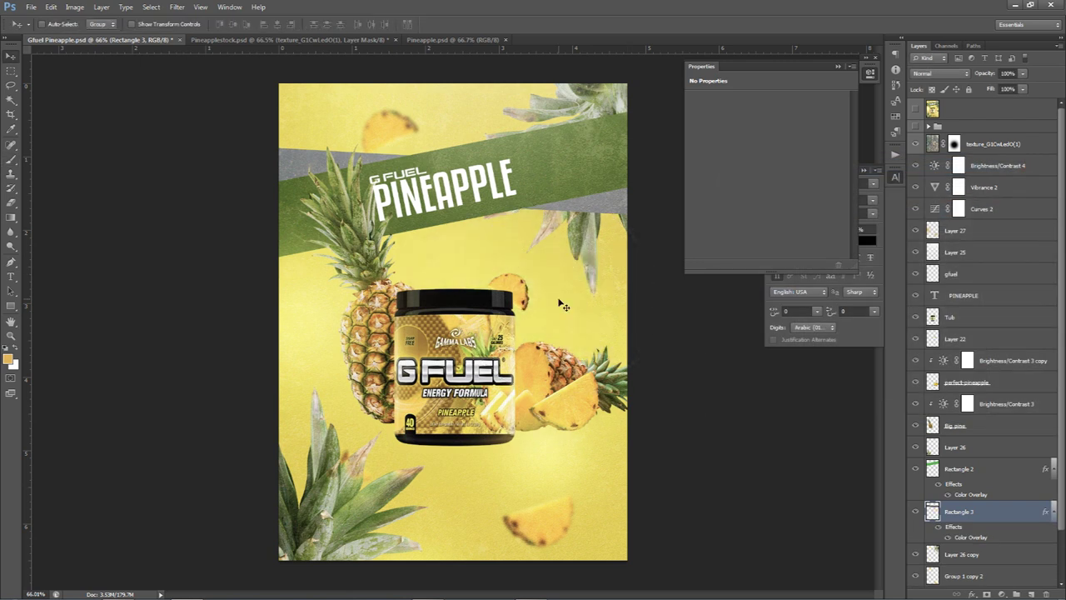
Create a new layer above Layer 27 and set the foreground color to golden orange, about ebba53, for the brush.
click(917, 127)
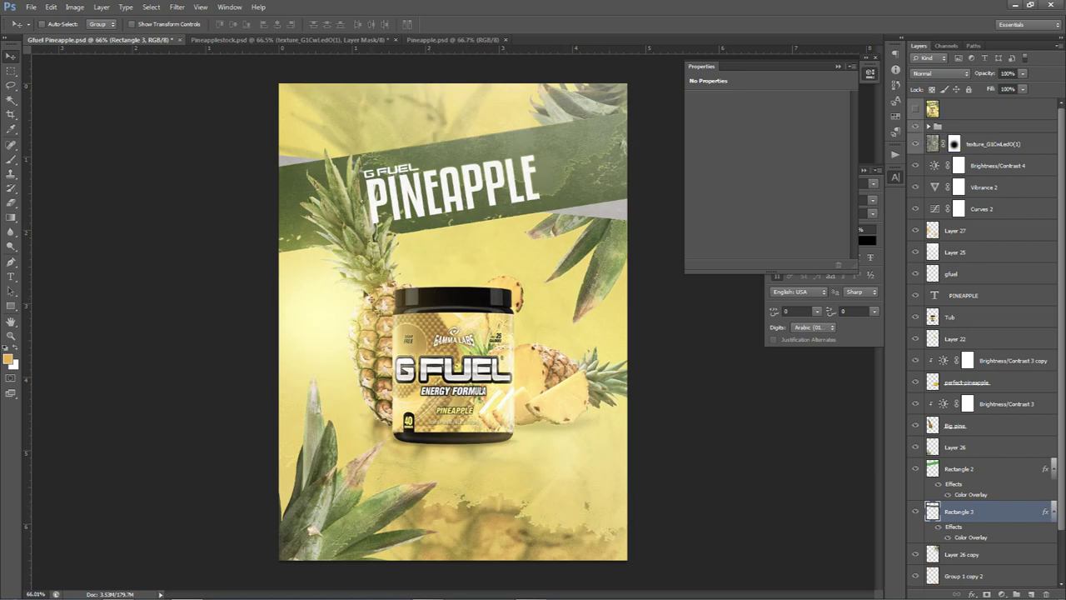
click(916, 127)
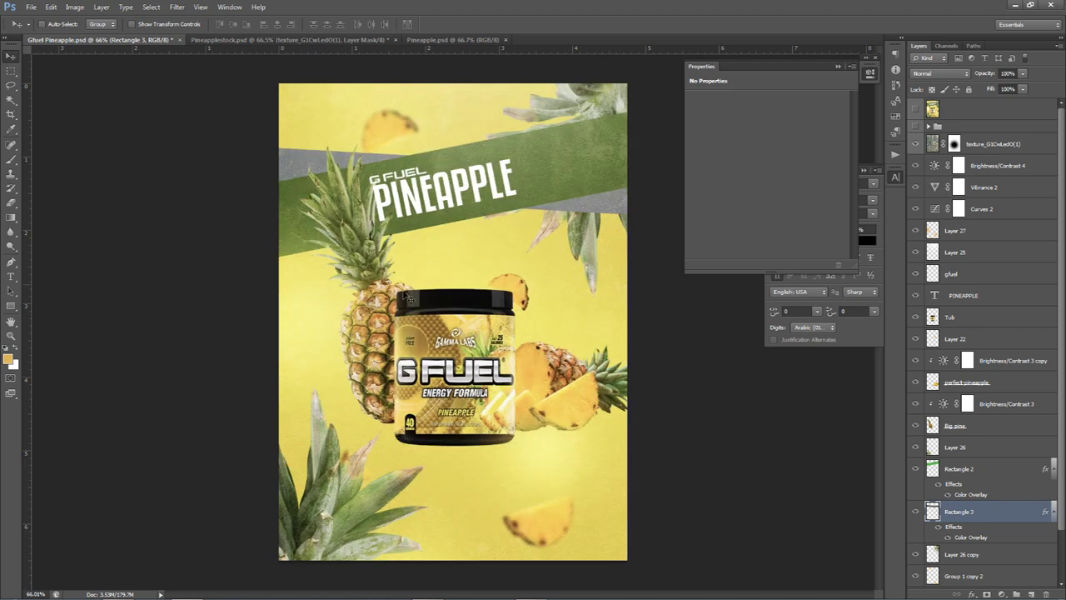
click(954, 210)
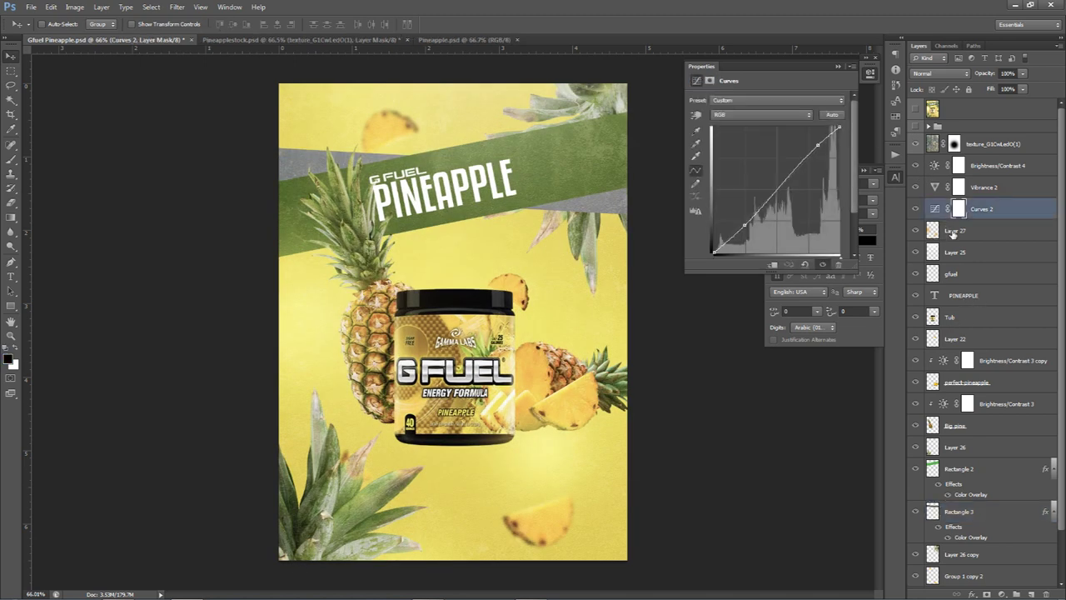
click(936, 237)
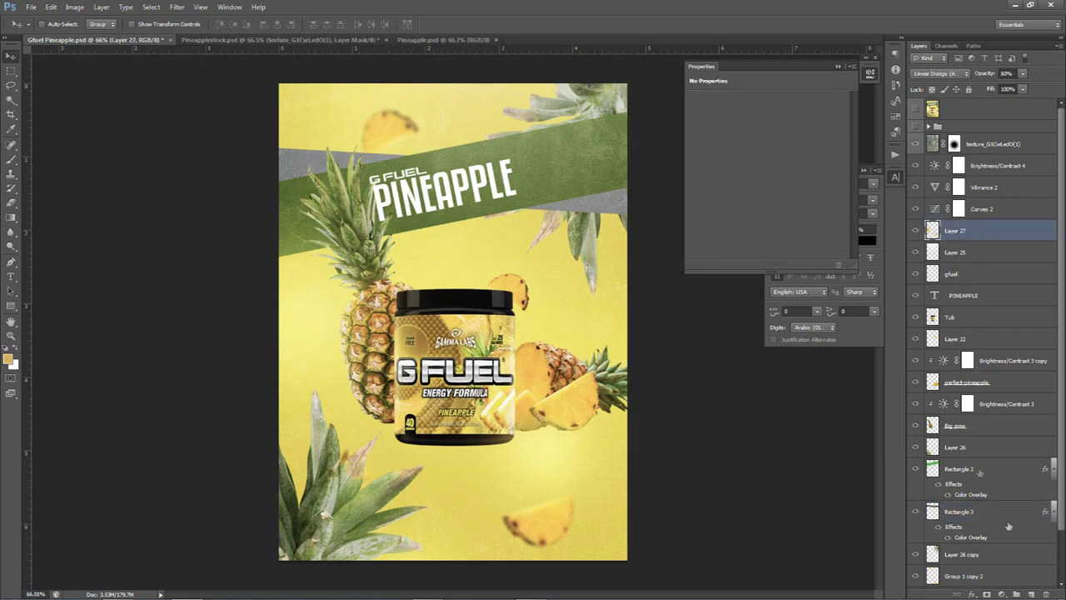
click(1033, 592)
key(b)
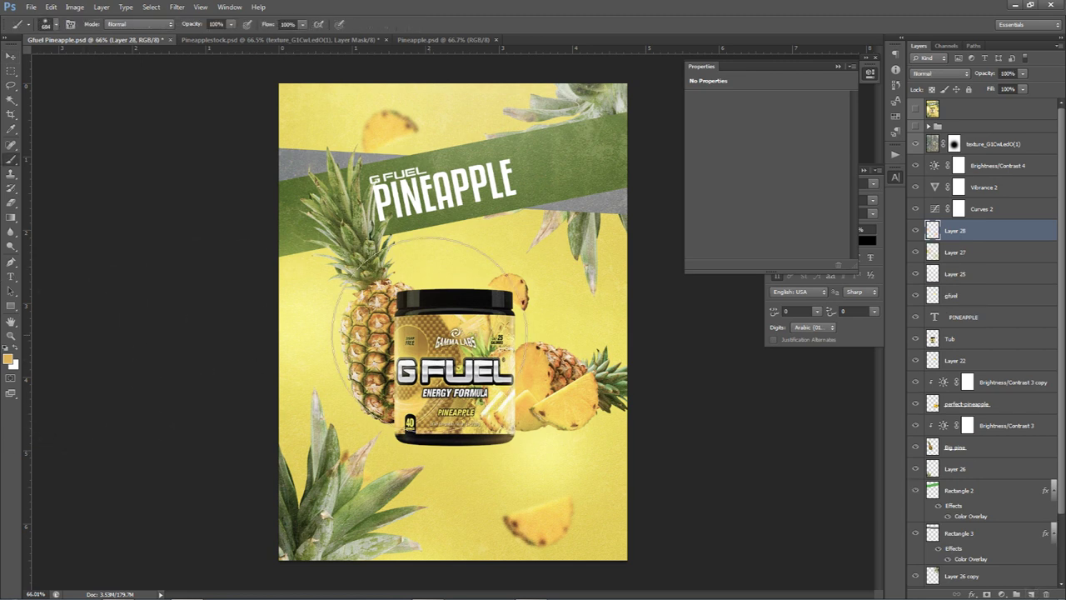
click(9, 359)
click(715, 221)
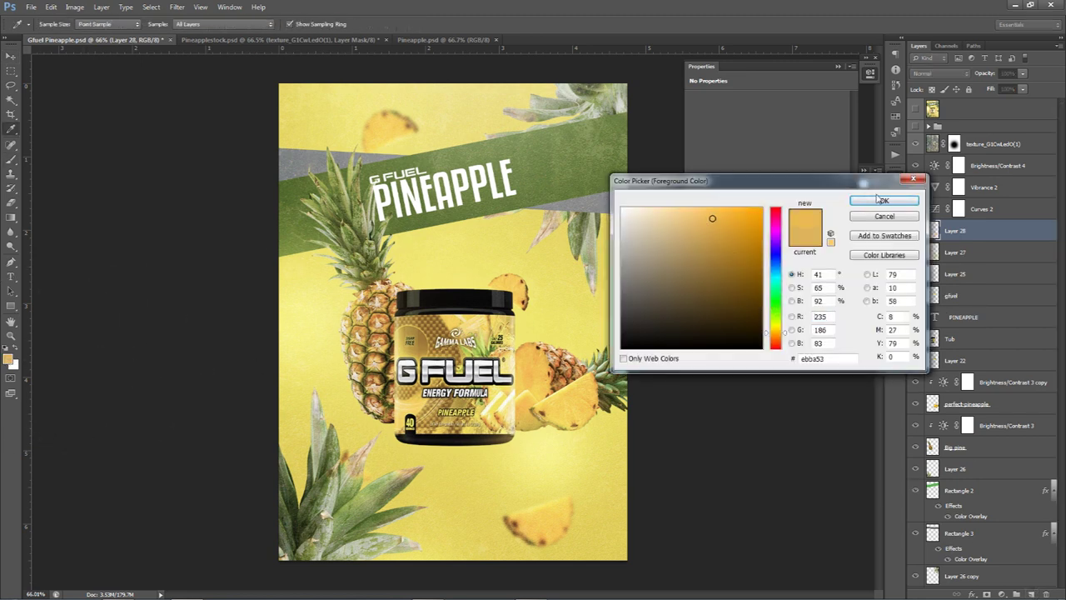
click(878, 204)
Set the new layer's blend mode to Linear Dodge (Add).
click(941, 73)
click(926, 182)
click(946, 75)
click(943, 192)
Try golden glows with a 563 px soft brush, undoing misplaced ones, and keep one below the banner's left end and one over the right-hand pineapple.
alt+right_click(446, 321)
click(325, 297)
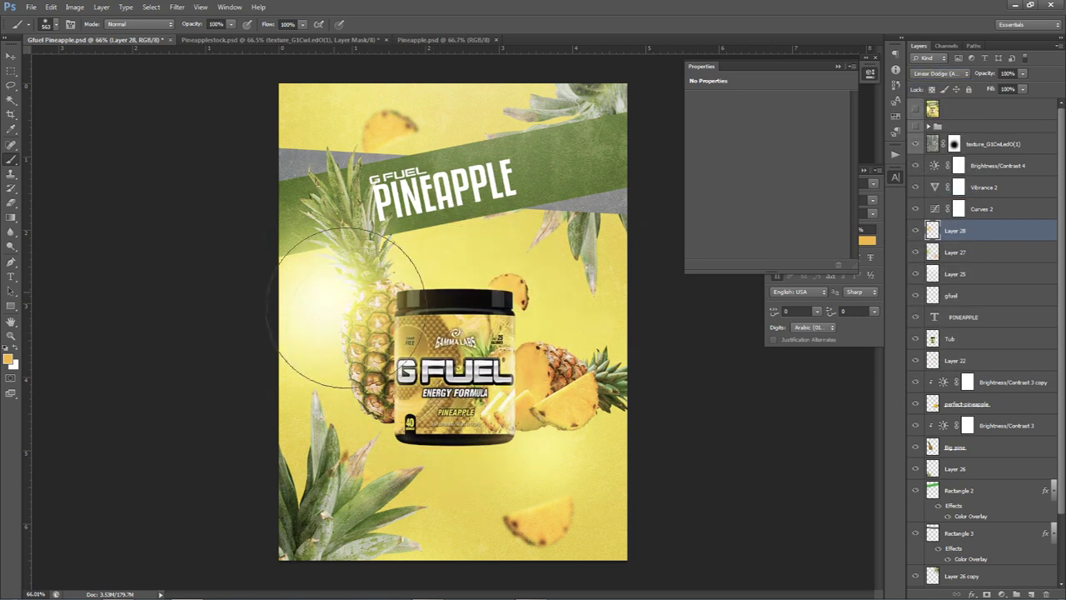
key(ctrl+z)
click(337, 314)
key(ctrl+z)
click(326, 307)
key(ctrl+z)
click(303, 276)
click(611, 345)
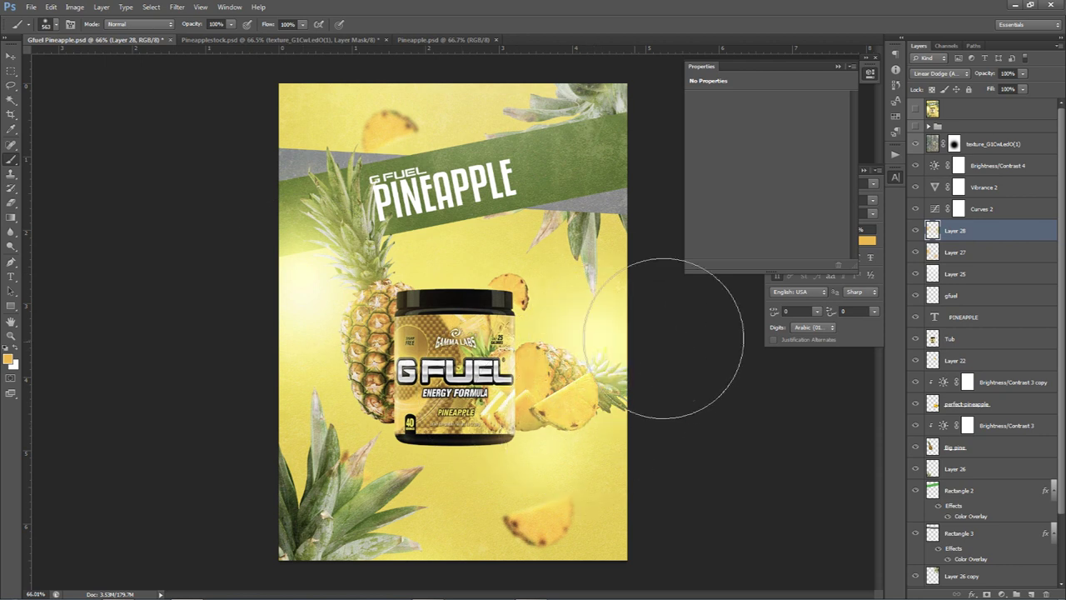
Lower Layer 28's opacity to 61% and compare the poster with and without its glows.
click(1022, 73)
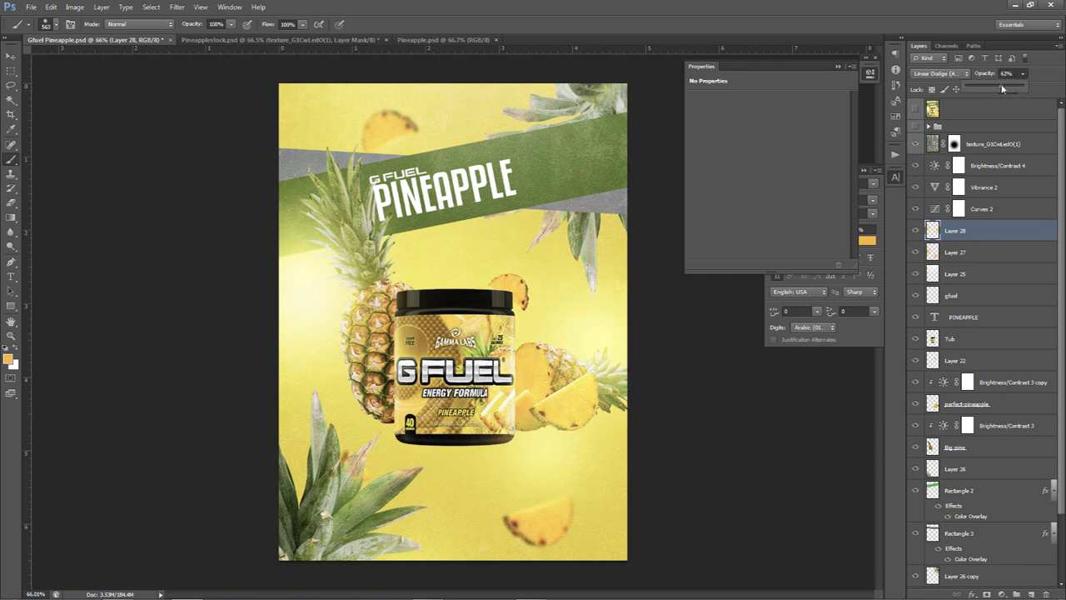
click(915, 233)
click(916, 234)
click(917, 236)
Try more glows along the poster's upper and right edges, undoing misplaced ones, and keep one just off the right edge below the banner.
click(566, 98)
key(ctrl+z)
click(552, 56)
key(ctrl+z)
click(464, 73)
key(ctrl+z)
click(640, 176)
key(ctrl+z)
click(654, 142)
key(ctrl+z)
click(674, 144)
key(ctrl+z)
click(674, 223)
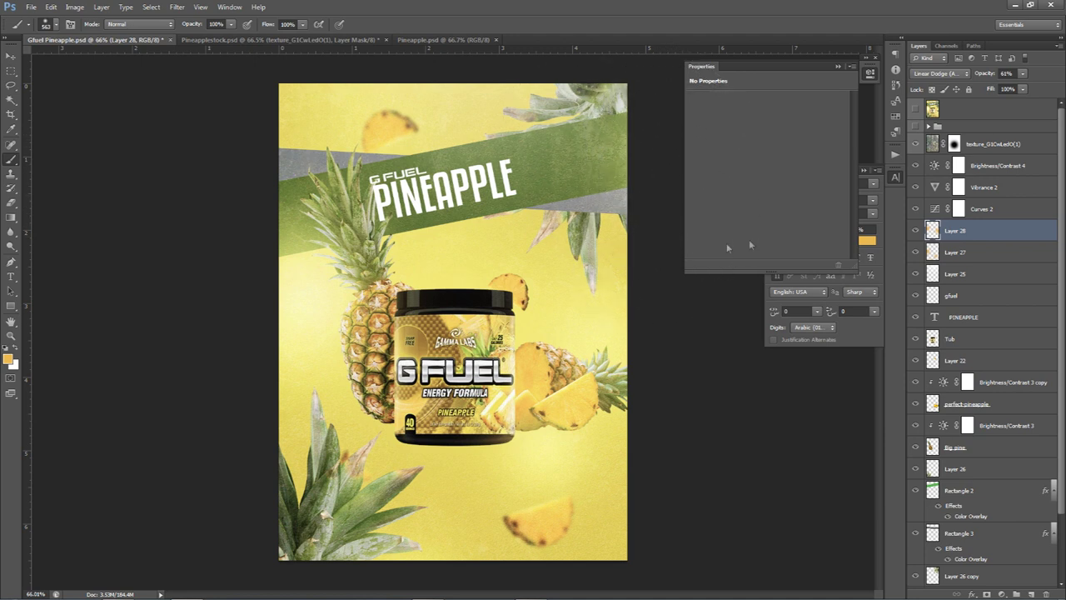
Create a new layer above Layer 28 with Linear Dodge (Add) blending and 69% opacity, ready for brushing.
key(v)
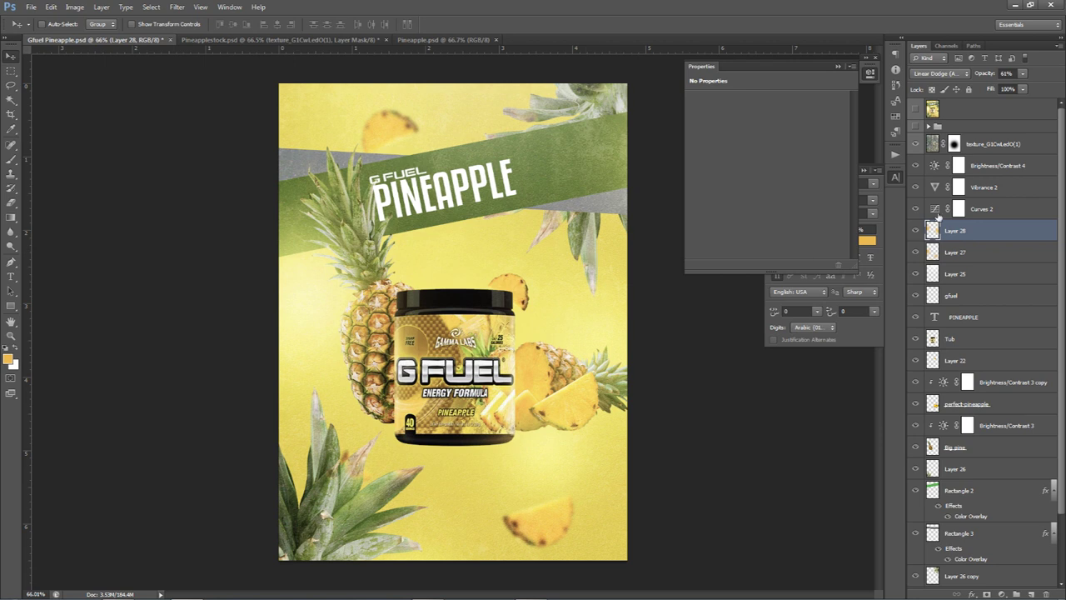
click(1030, 594)
key(b)
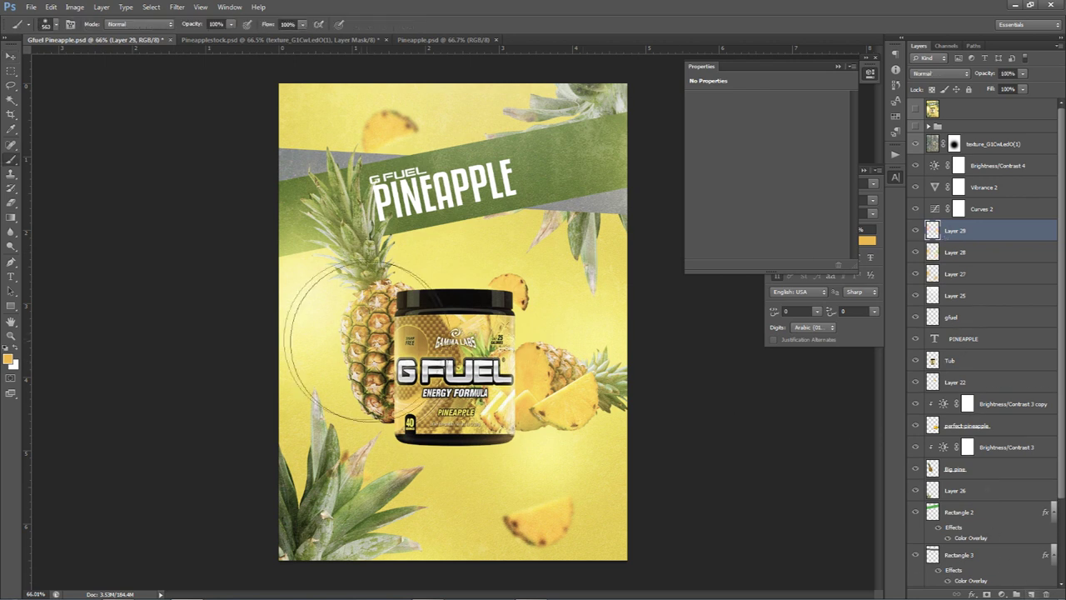
click(933, 72)
click(940, 192)
click(1023, 73)
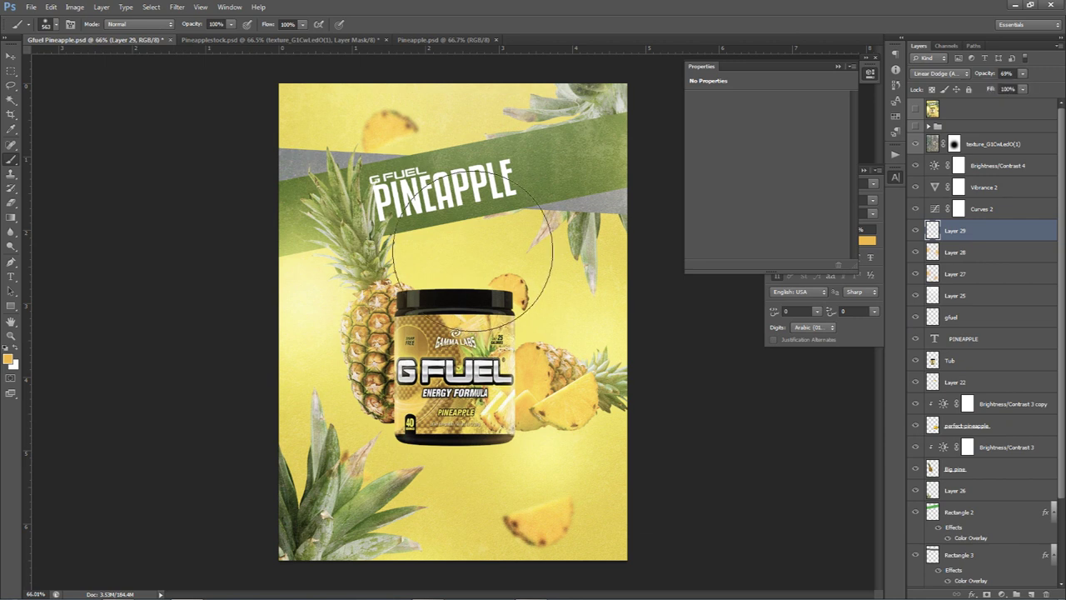
Paint one soft golden glow over the tub's lid and compare the poster with and without it.
click(475, 265)
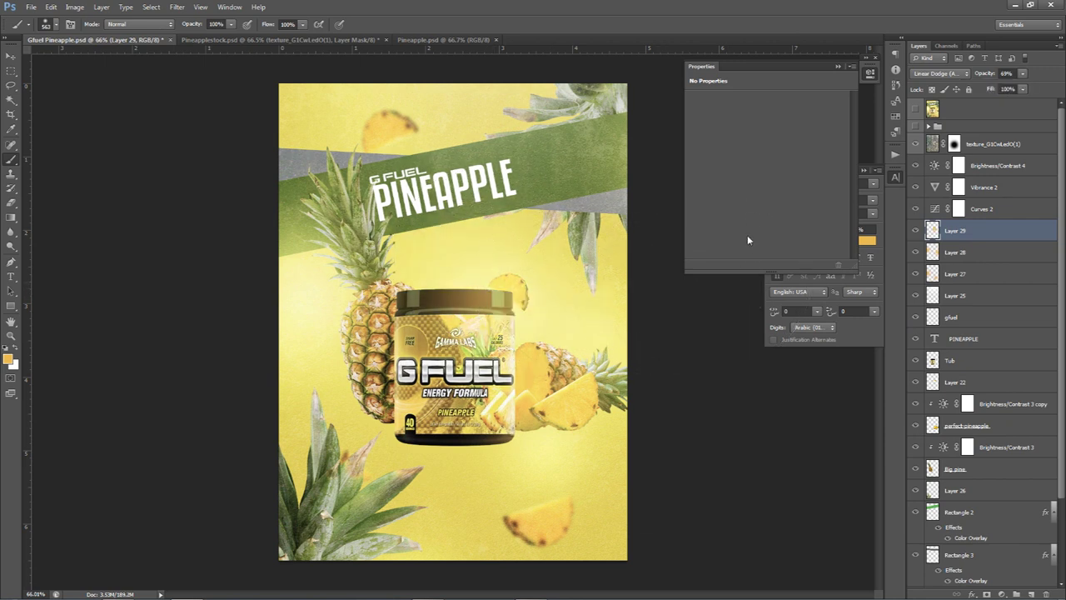
click(917, 273)
click(916, 231)
Select the gfuel and PINEAPPLE layers together and rotate them slightly with Free Transform.
key(v)
click(971, 338)
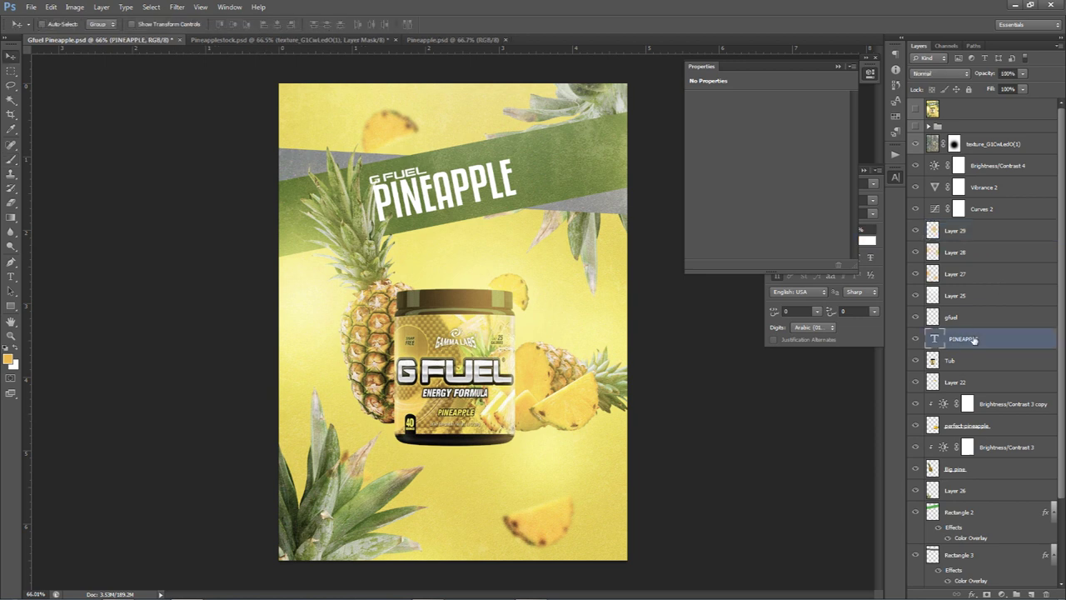
shift+click(965, 322)
key(ctrl+t)
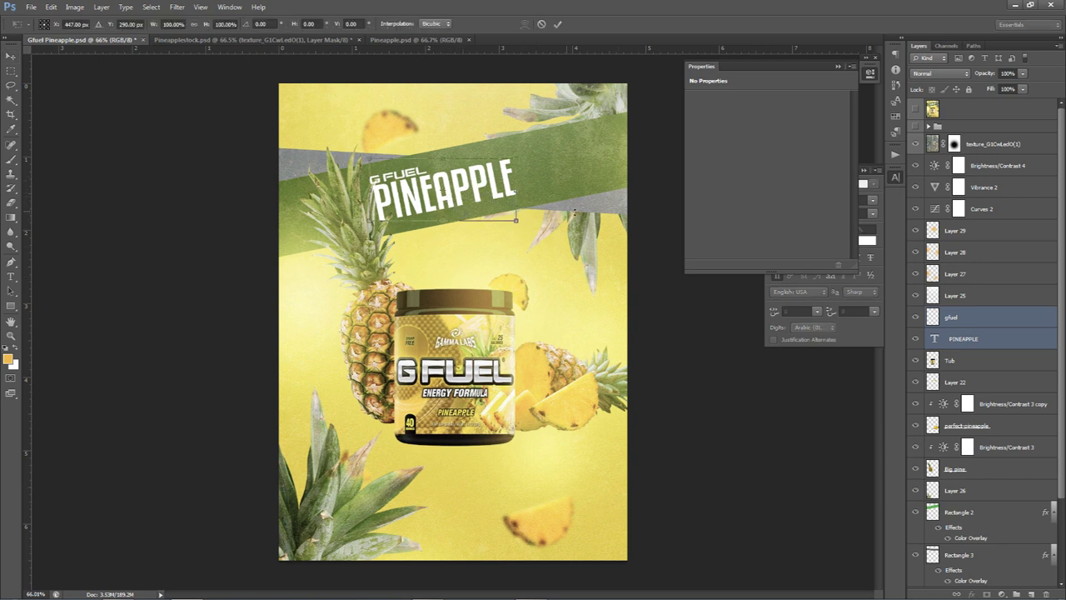
drag(588, 211, 594, 210)
key(Return)
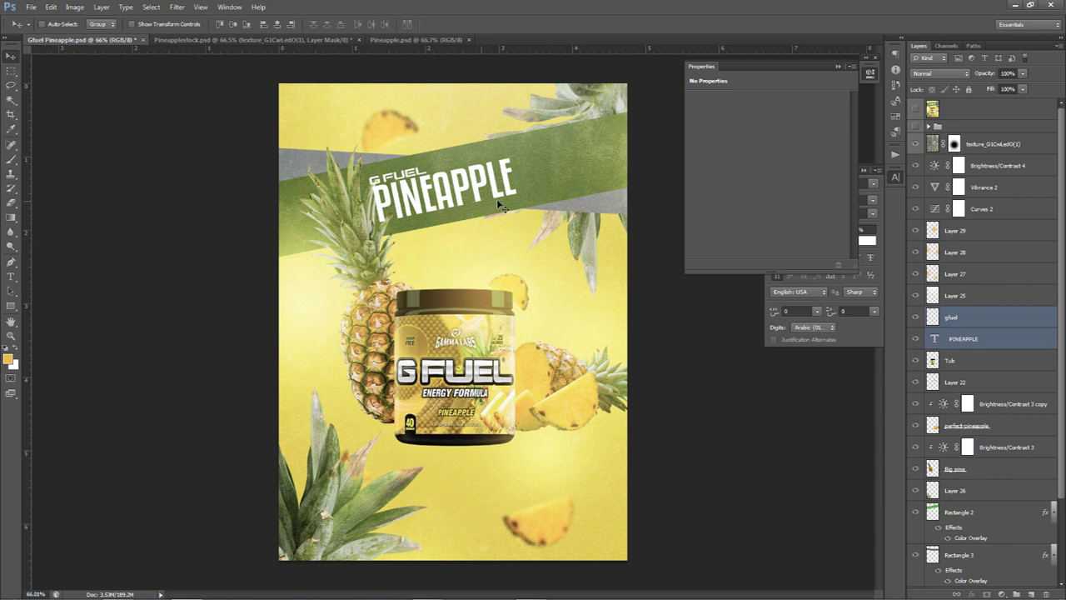
Try shifting the two title layers slightly to the right along the banner and undo the move.
drag(439, 209, 440, 209)
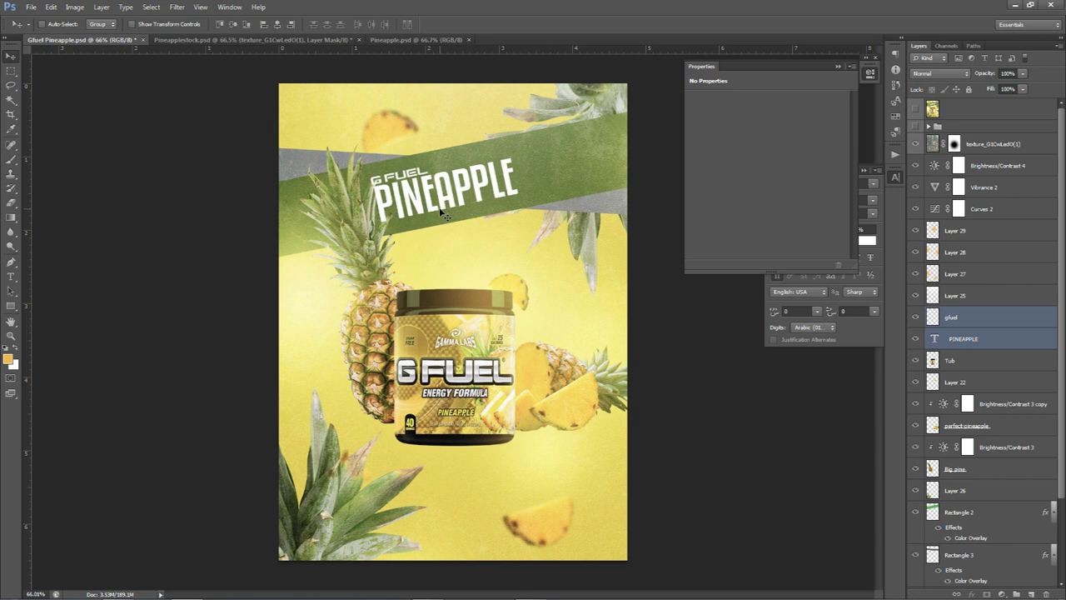
key(Right)
key(Right)
drag(448, 213, 467, 213)
key(ctrl+z)
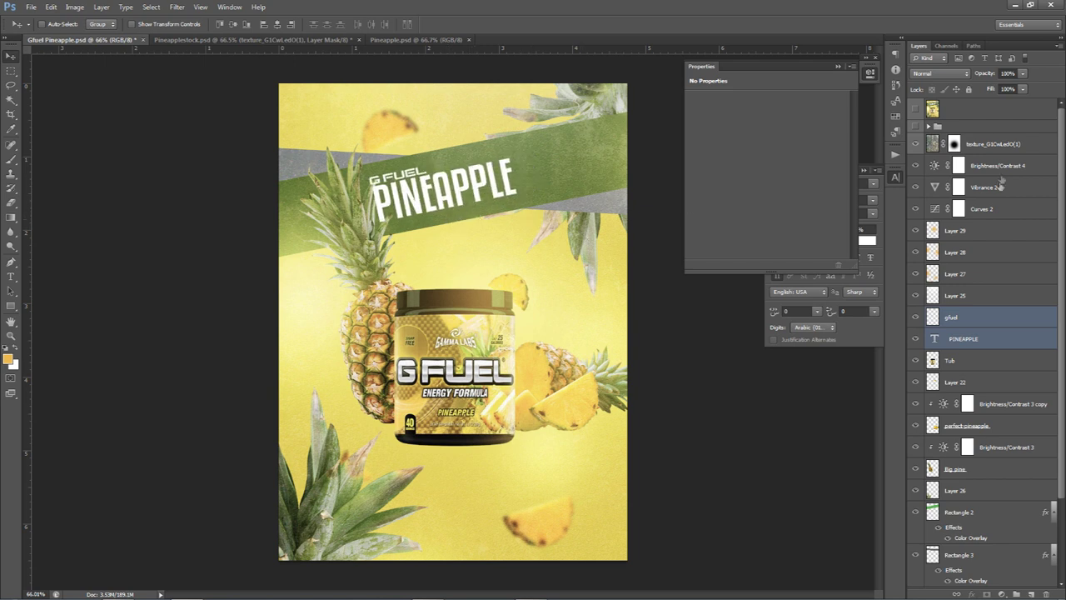
Compare the composition with the reference poster by briefly showing the topmost layer.
click(986, 145)
click(916, 110)
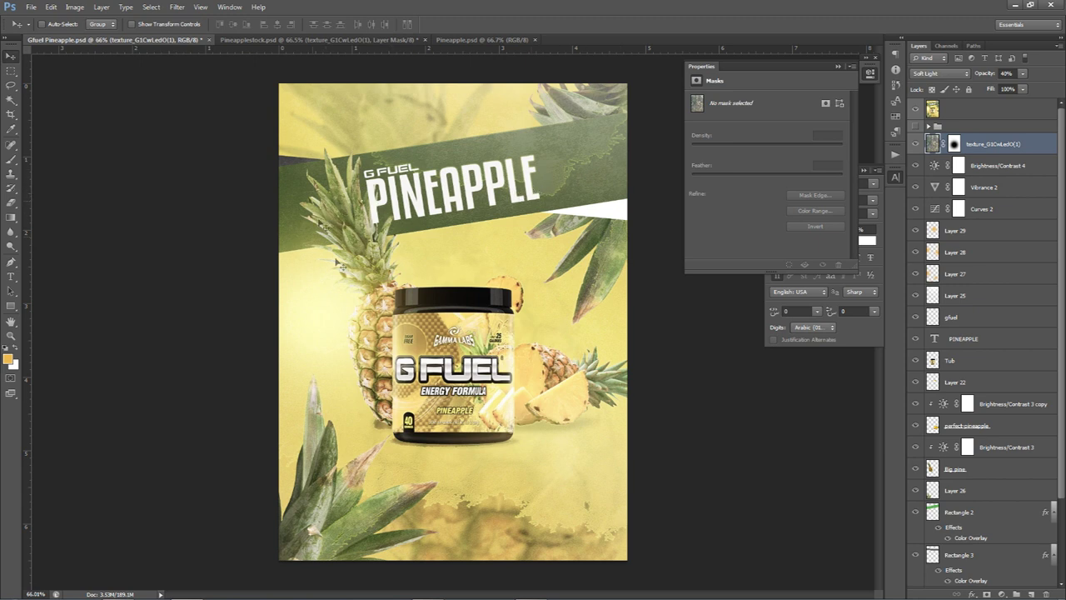
click(916, 111)
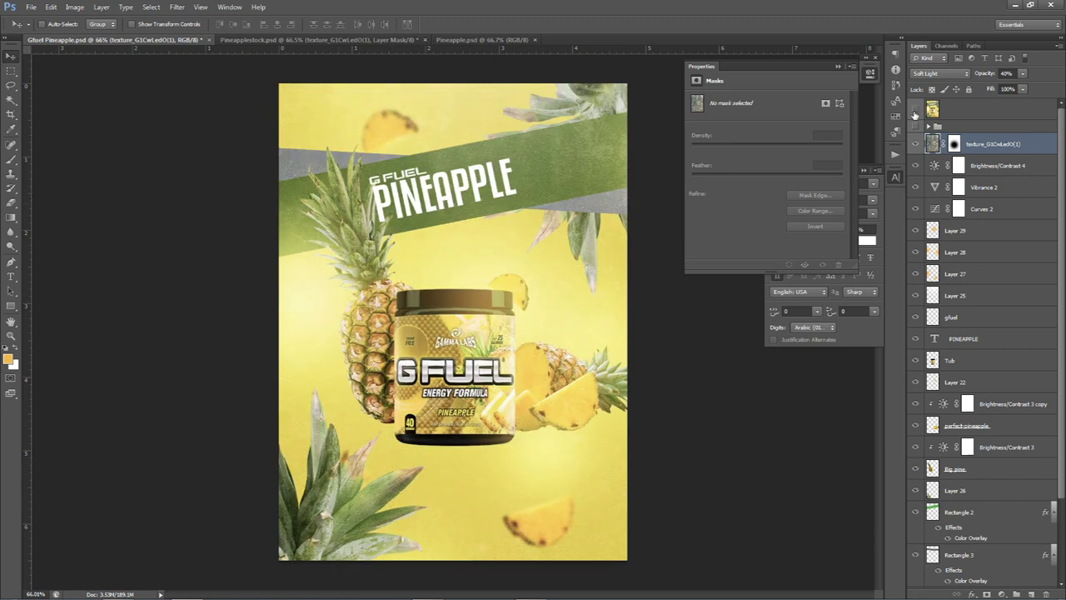
Duplicate all layers from the grunge texture down to the yellow background and merge the duplicates into one layer.
scroll(988, 333, down, 3)
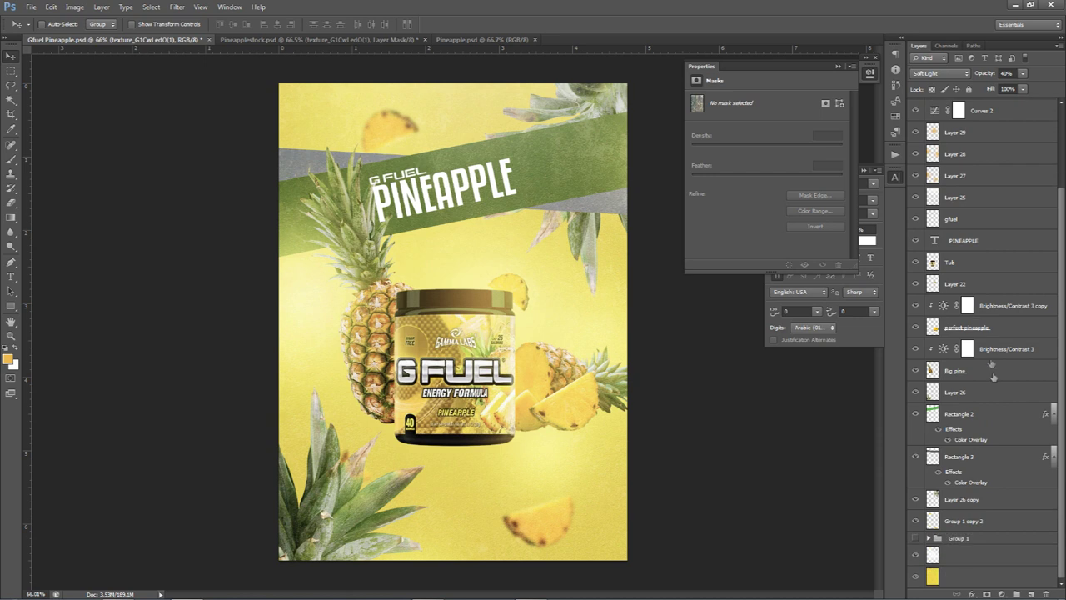
shift+click(961, 572)
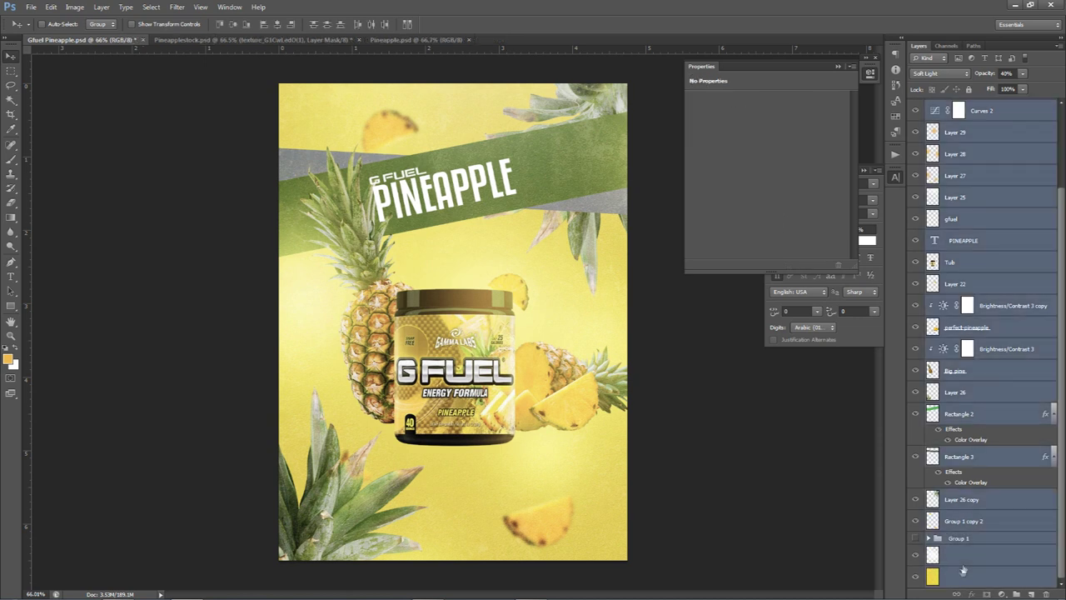
scroll(990, 418, up, 3)
click(979, 144)
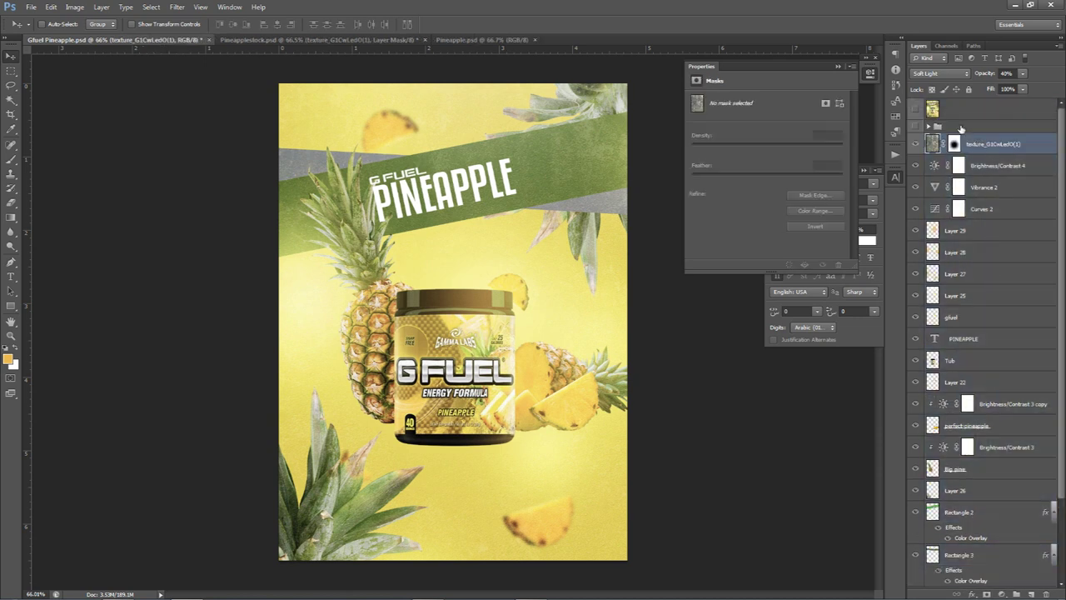
scroll(976, 166, down, 3)
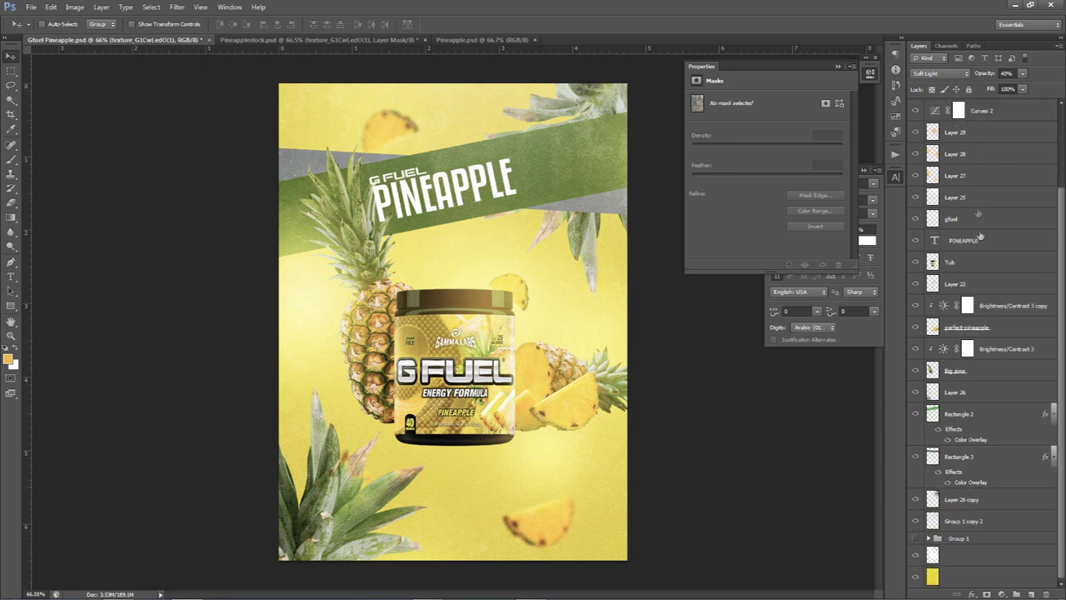
shift+click(986, 578)
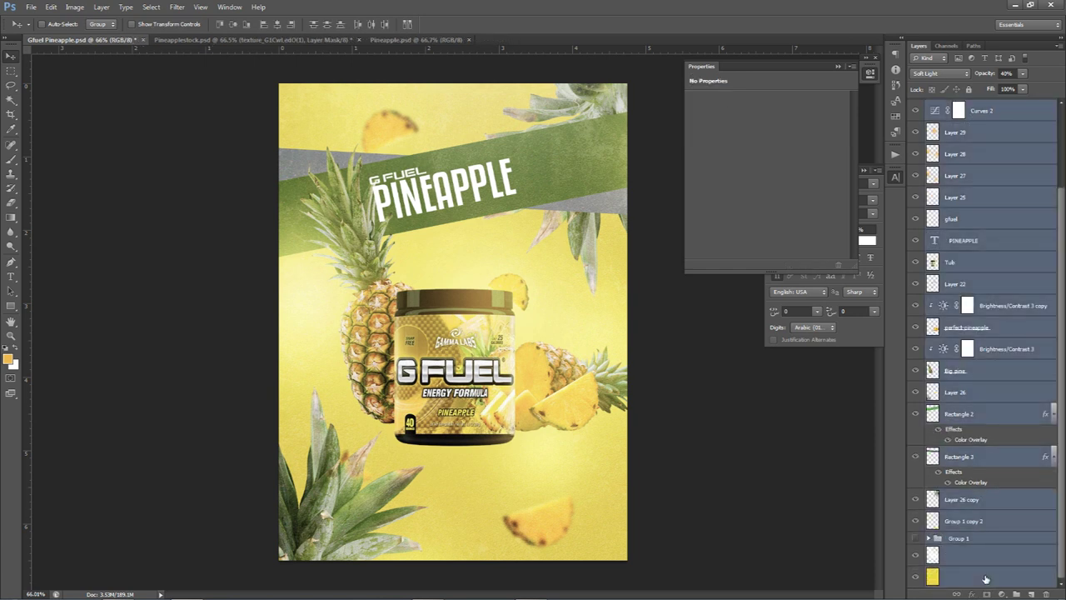
key(ctrl+j)
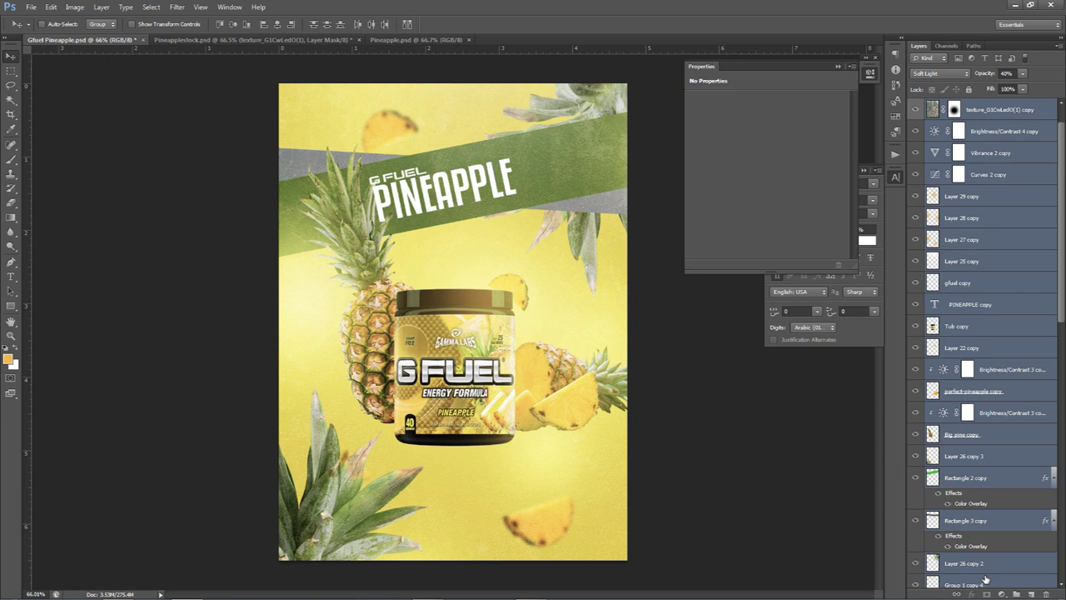
key(ctrl+e)
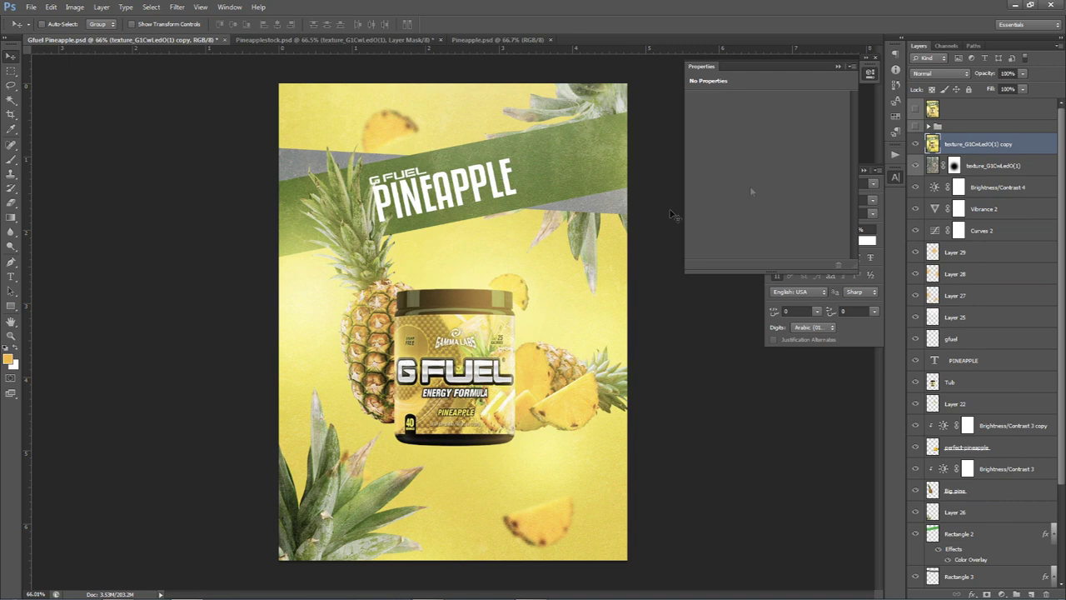
Try moving the merged poster copy away from its position and undo the move.
drag(561, 333, 352, 423)
key(ctrl+z)
key(ctrl+z)
Select the green banner area on the merged copy with the Magic Wand tool.
key(w)
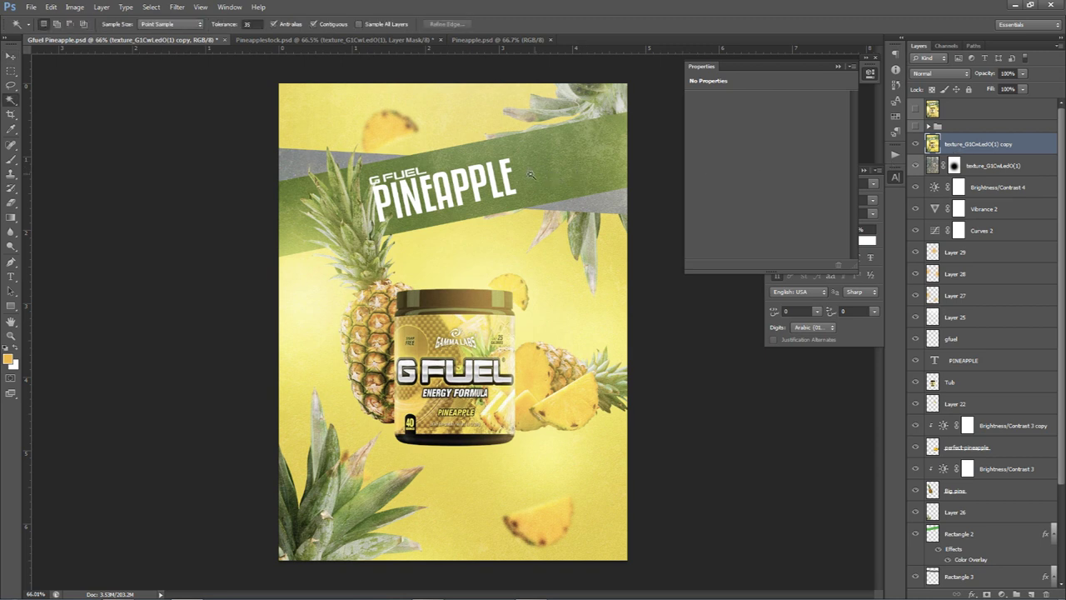
click(10, 102)
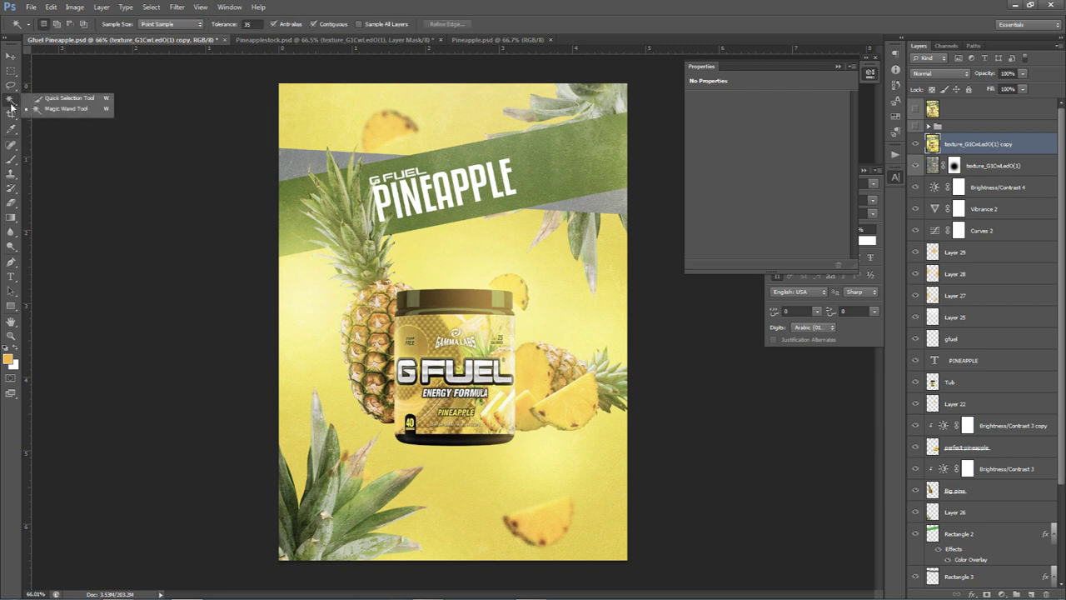
click(72, 108)
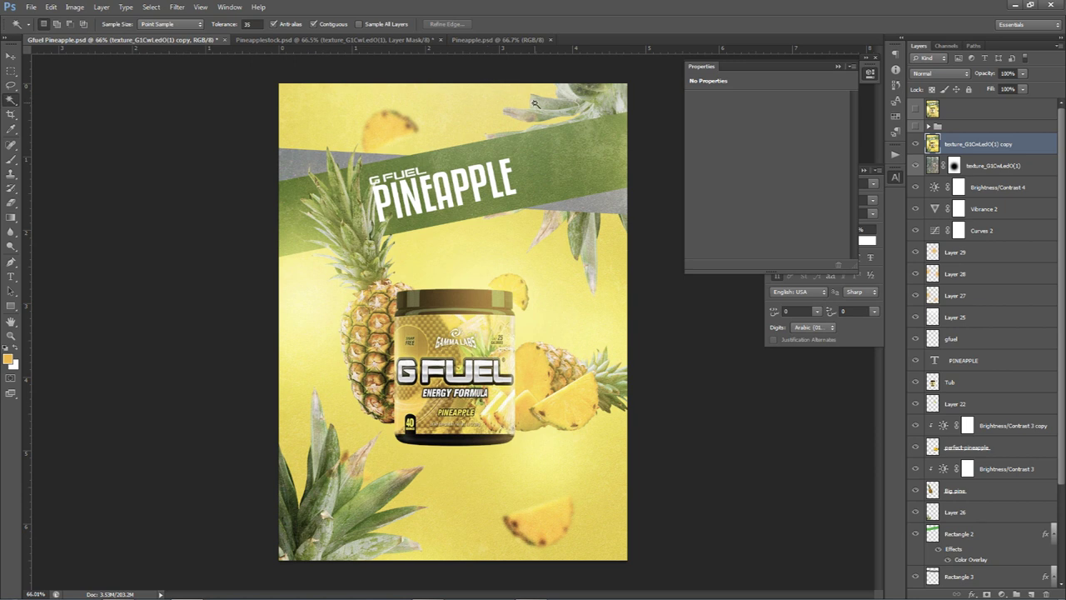
click(536, 154)
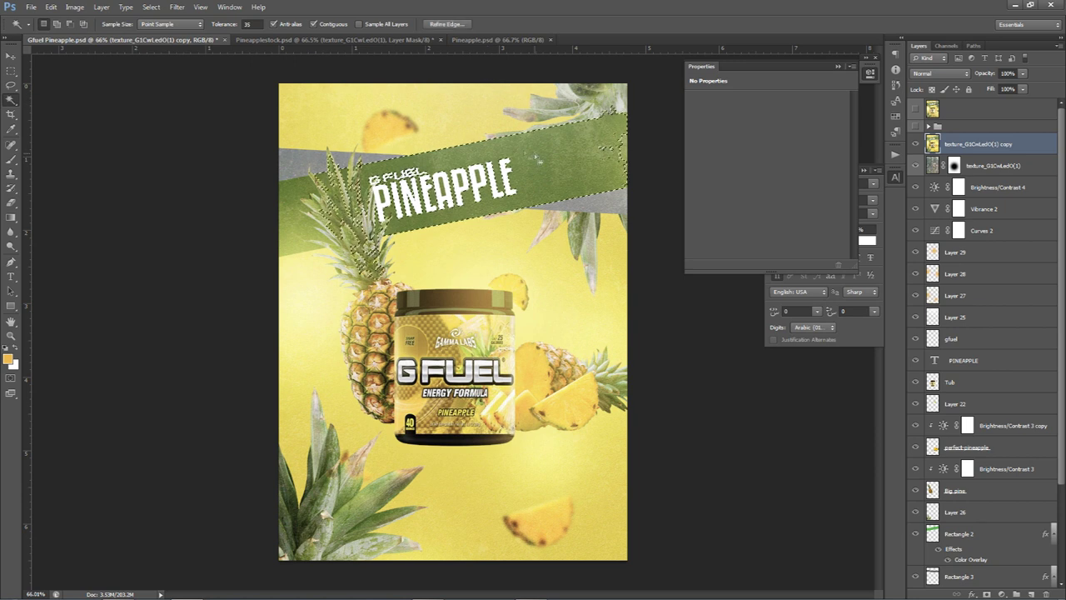
Set the Magic Wand tolerance to 60, clear the selection and try selecting the green banner again.
click(249, 23)
text(60)
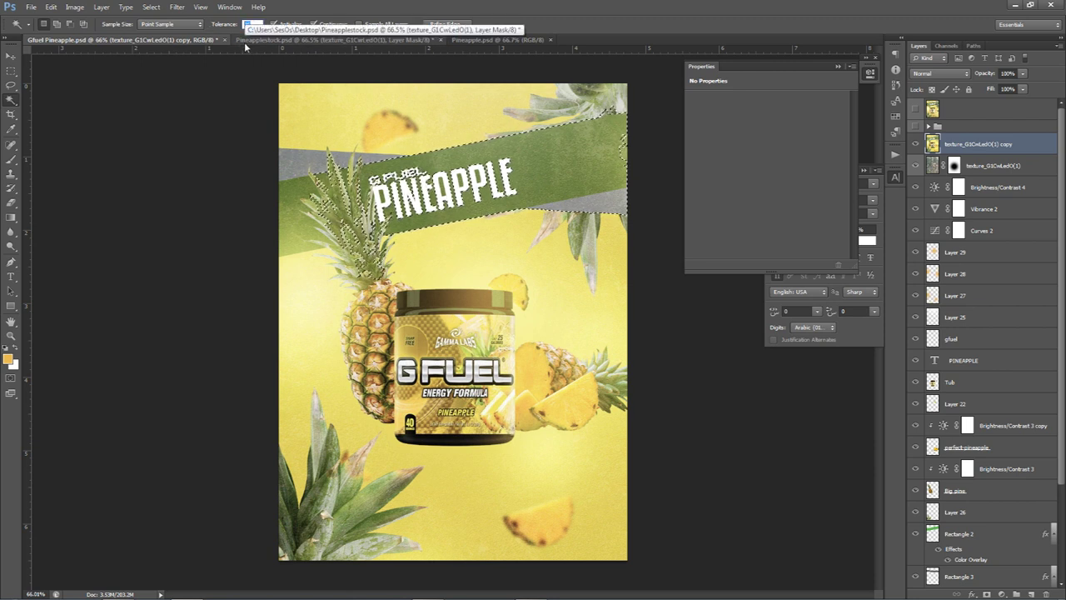
key(ctrl+d)
click(550, 161)
Set the Magic Wand tolerance to 25 and replace the selection with a new one on the green banner.
click(250, 24)
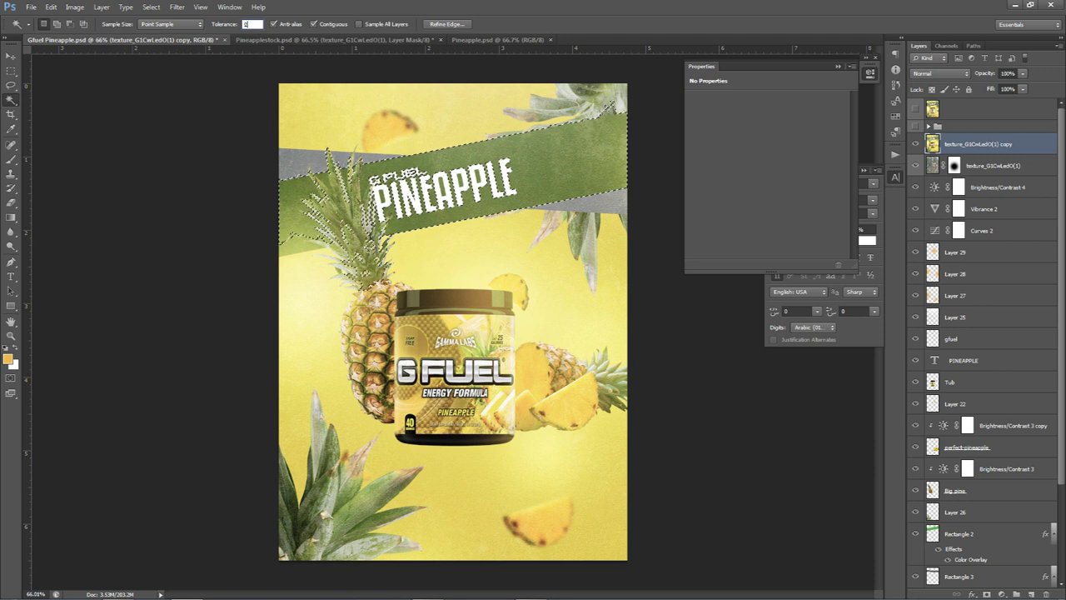
text(25)
key(ctrl+d)
click(573, 164)
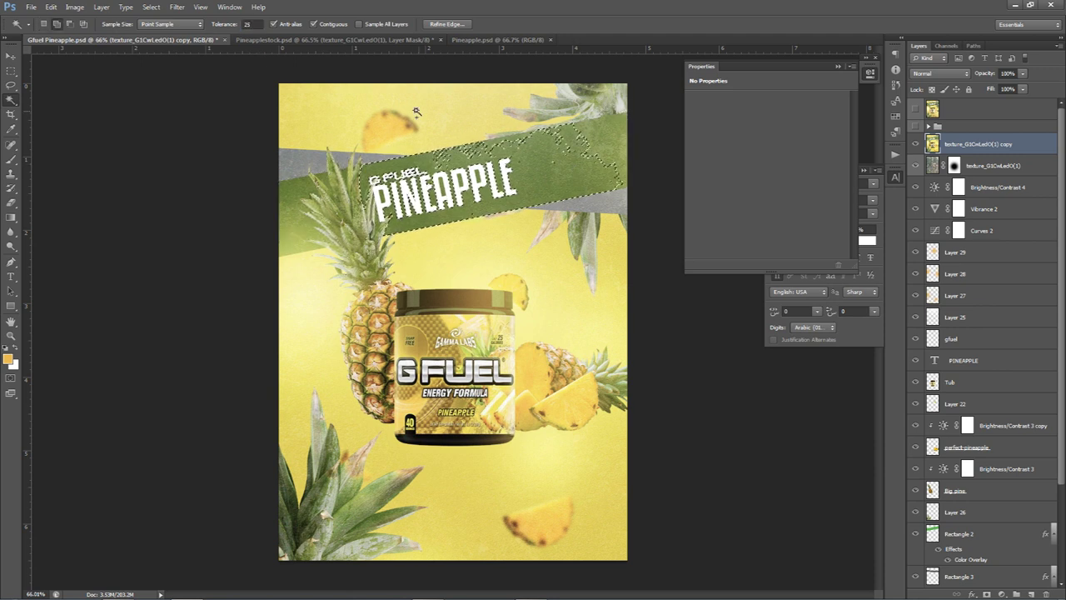
Add parts of the upper background, both pineapples, the slices, the background below the tub and the lower leaves to the Magic Wand selection.
shift+click(449, 117)
shift+click(355, 275)
shift+click(372, 353)
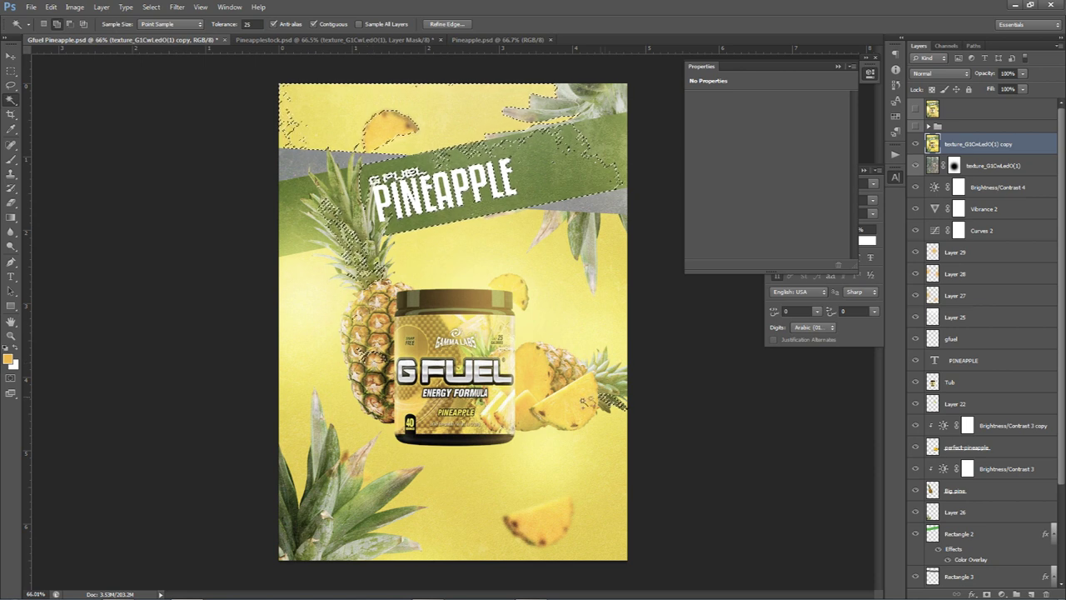
shift+click(560, 426)
shift+click(560, 426)
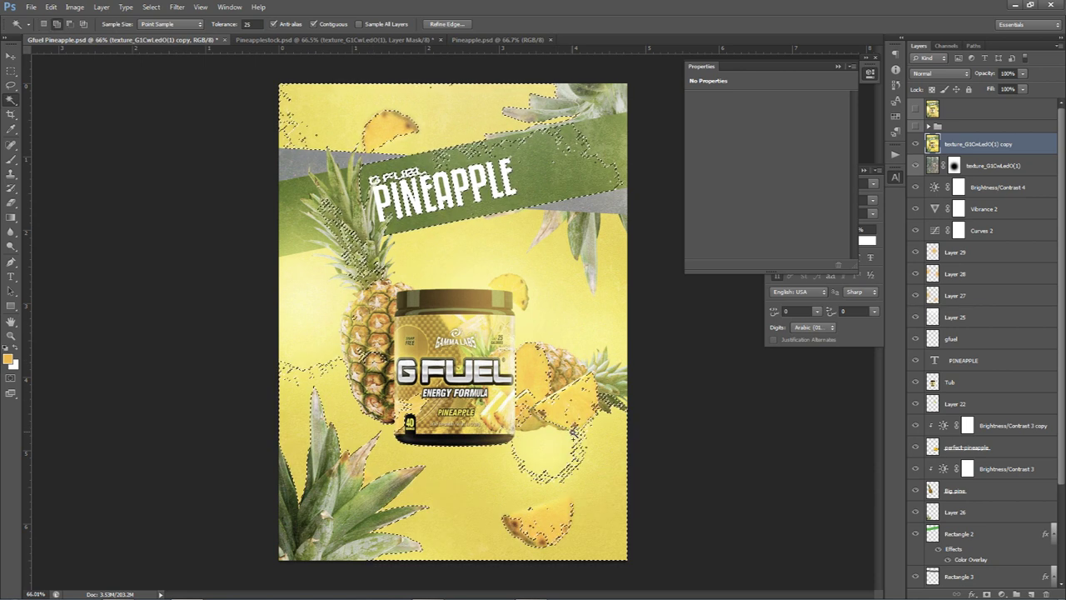
key(ctrl+z)
shift+click(597, 427)
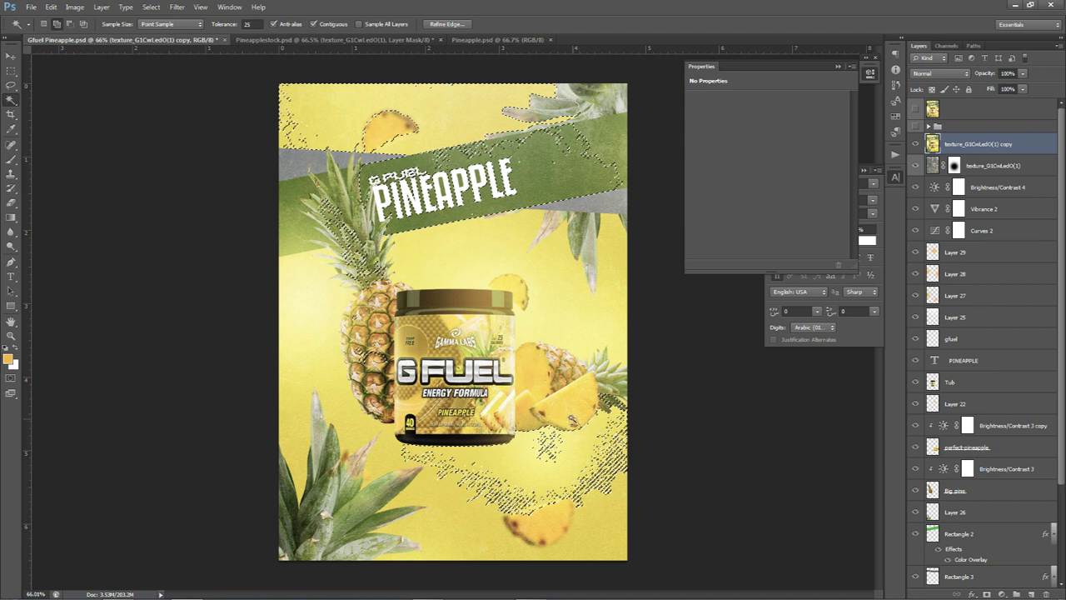
shift+click(574, 398)
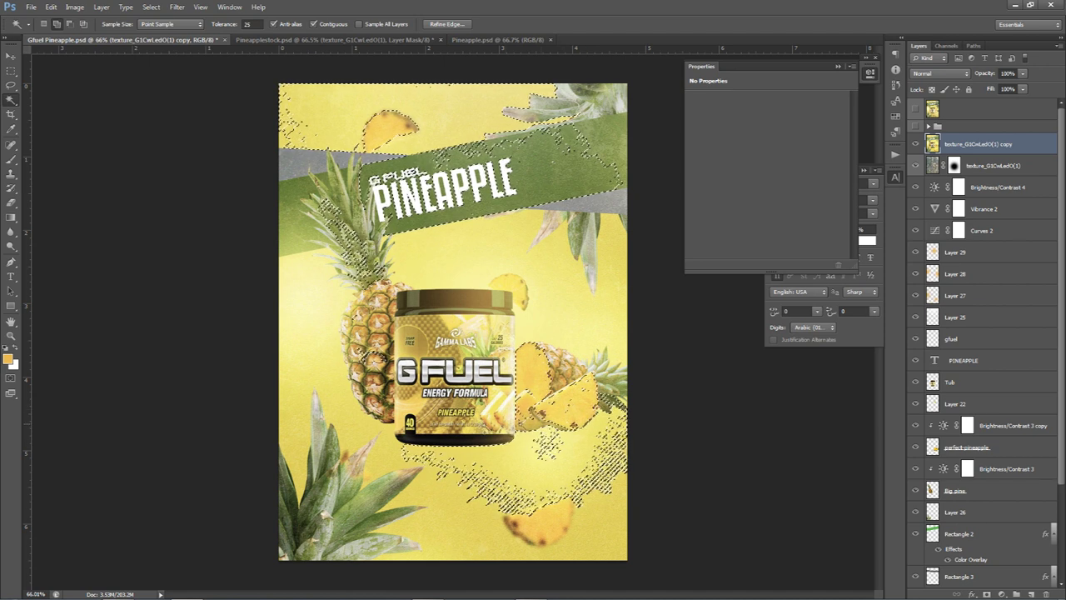
shift+click(354, 530)
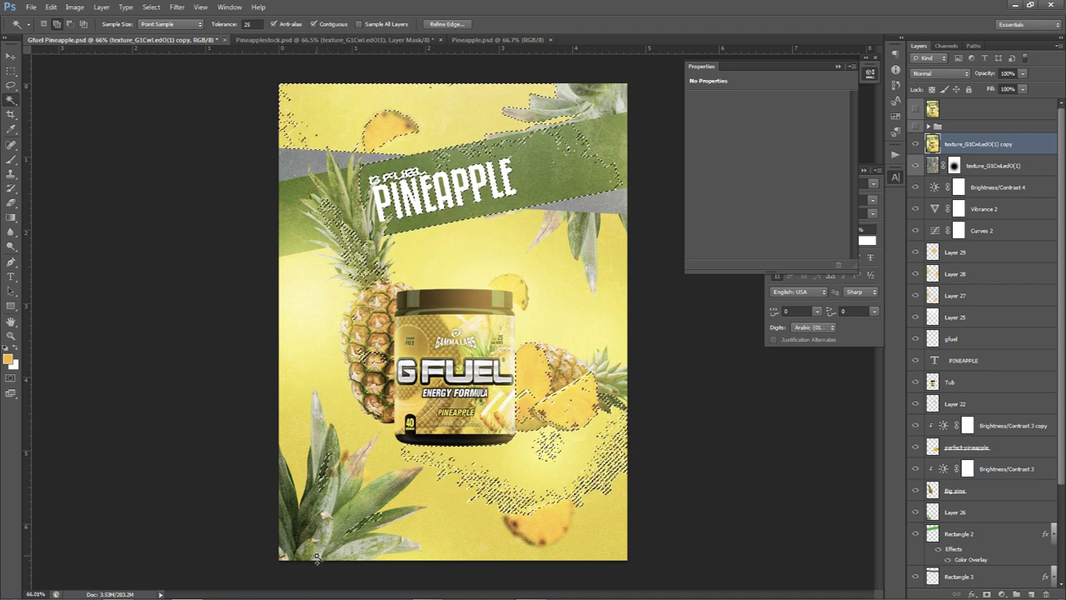
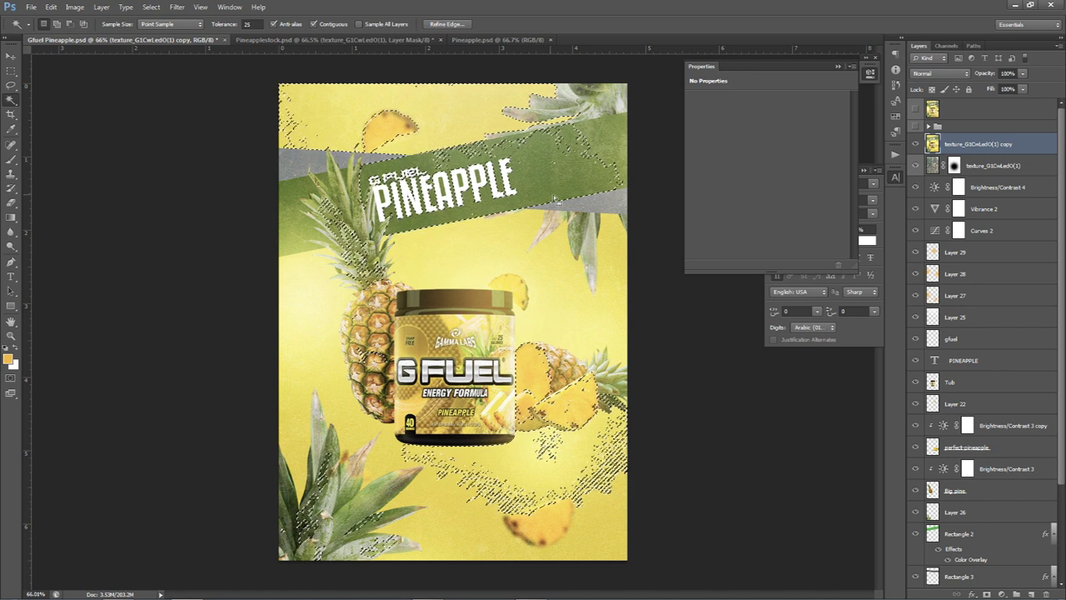
Cut the Magic Wand selection out of the merged copy onto its own new layer.
key(m)
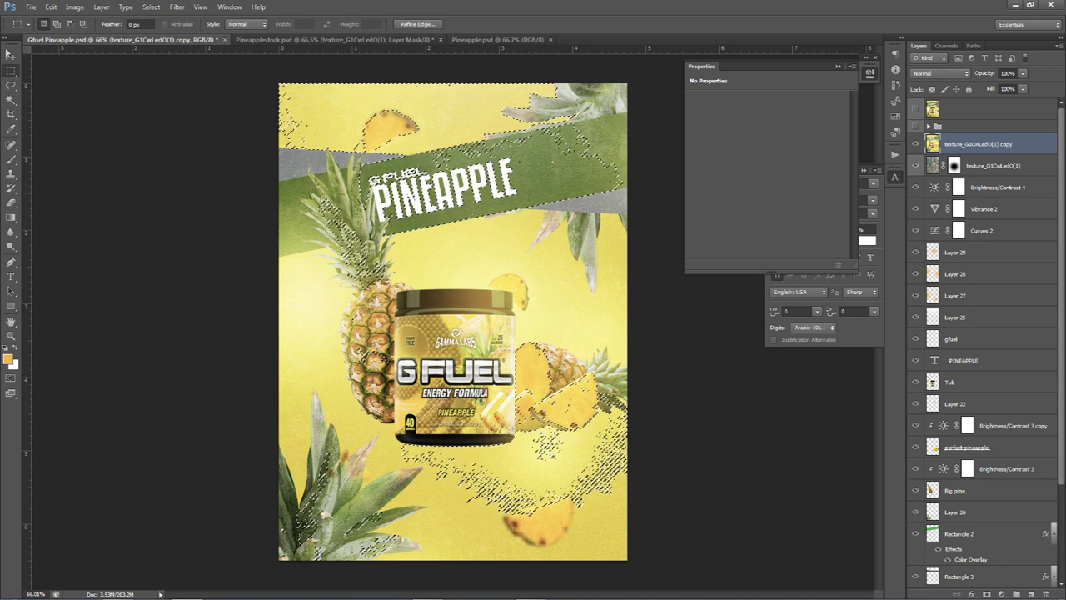
right_click(11, 71)
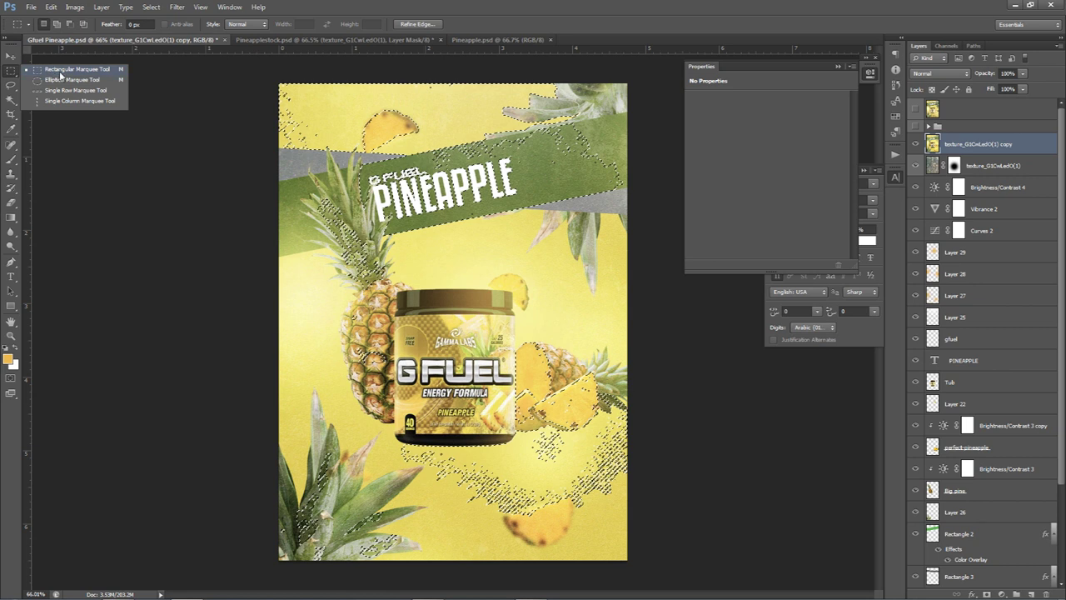
click(60, 71)
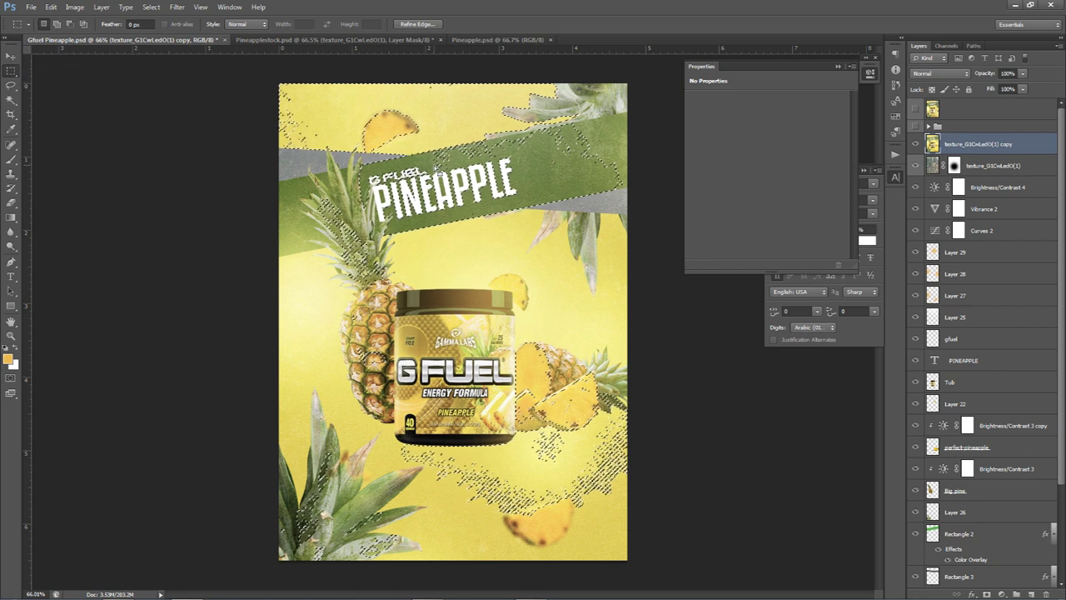
right_click(434, 165)
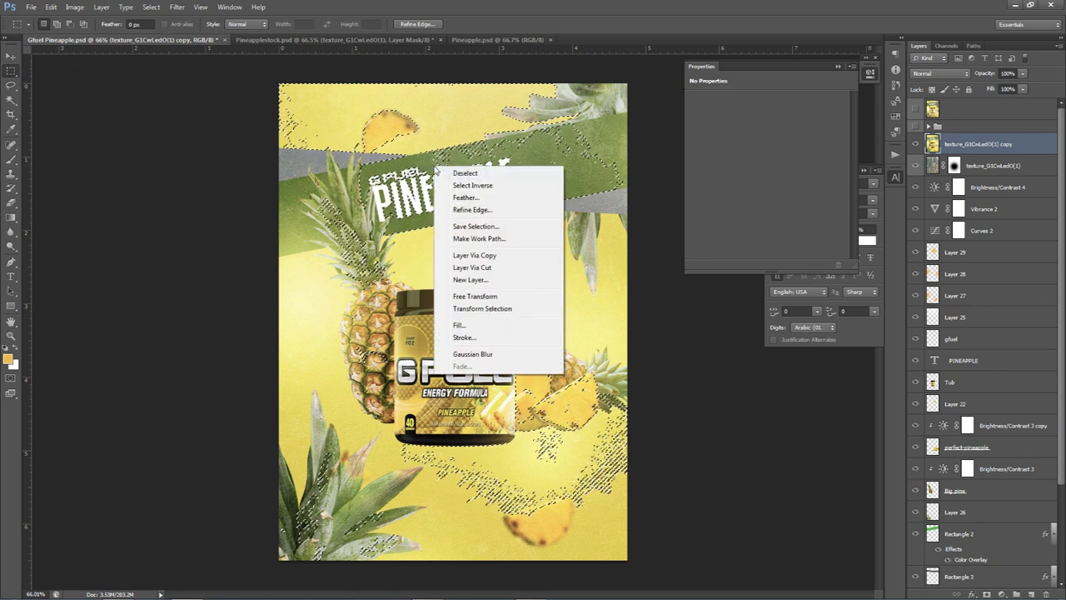
click(470, 269)
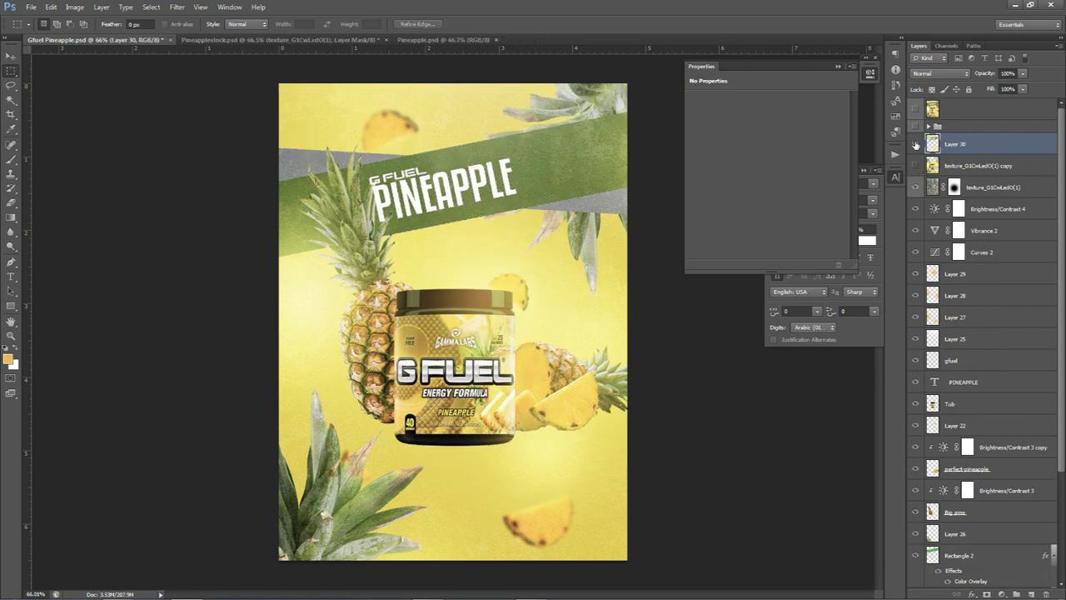
key(v)
drag(538, 241, 523, 198)
key(ctrl+z)
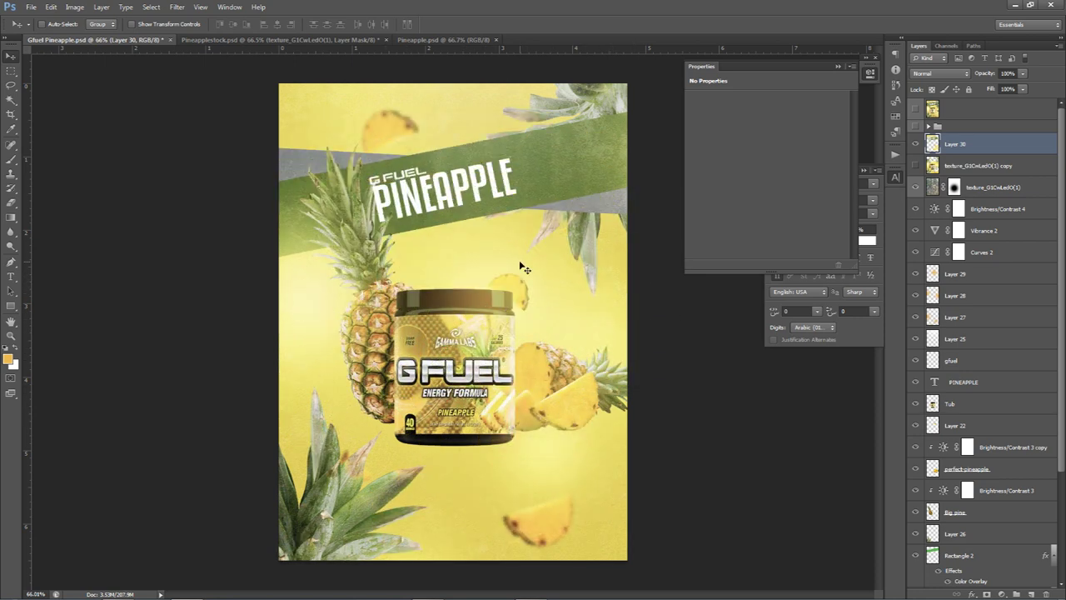
Apply an Inner Glow to the cut-out layer with the Overlay blend mode and reduced opacity.
double_click(998, 144)
click(741, 271)
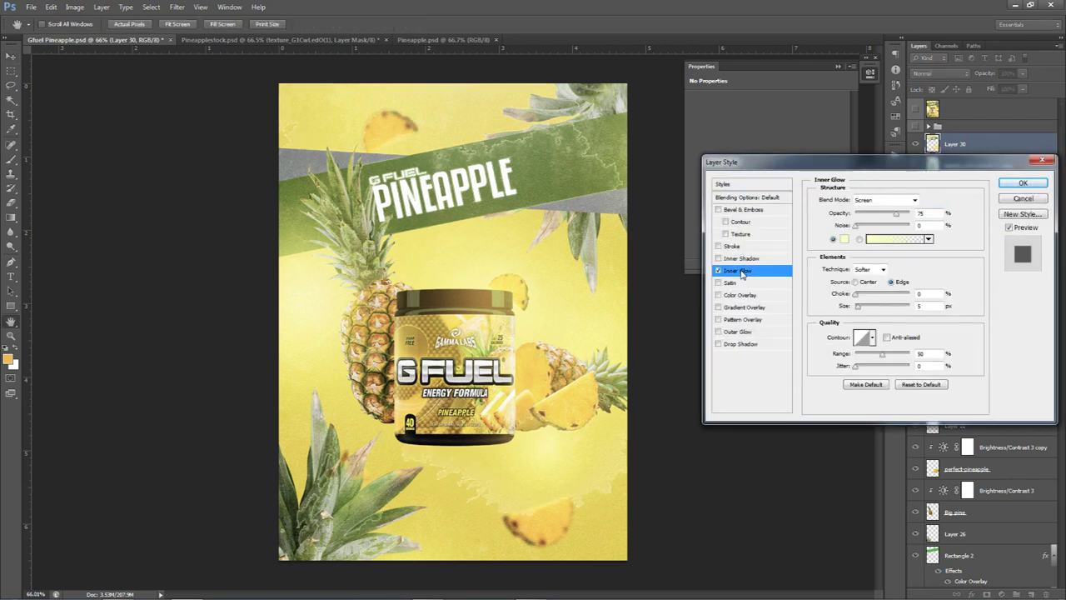
click(877, 202)
click(875, 346)
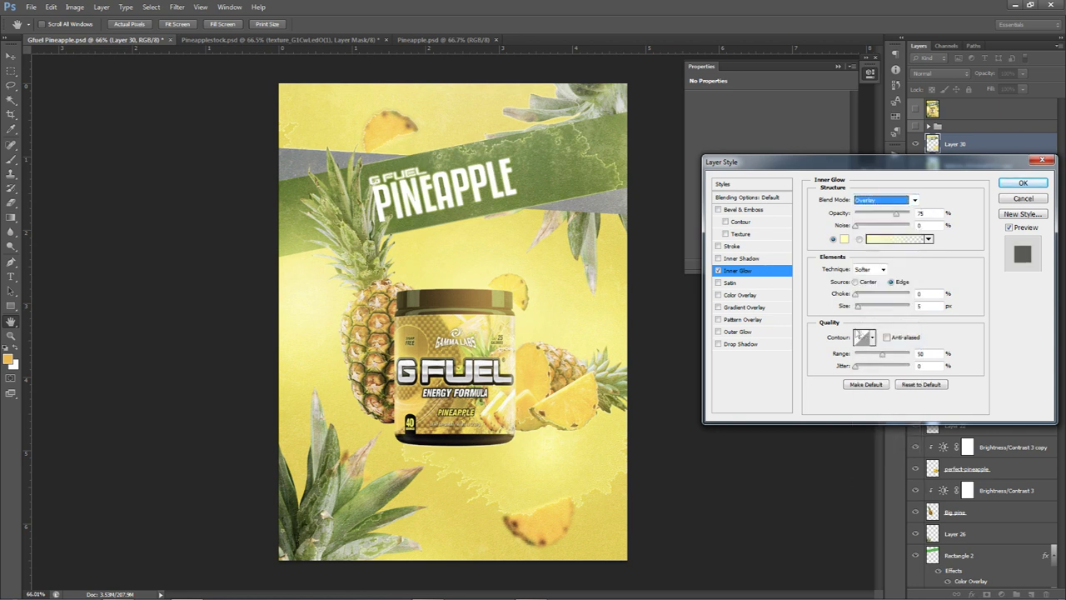
click(885, 216)
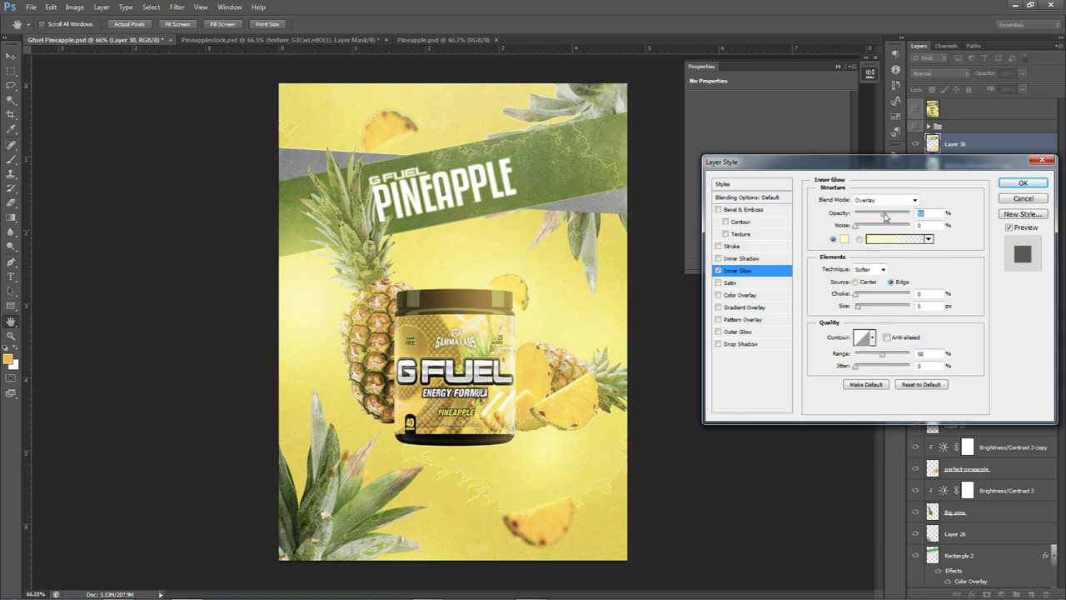
click(1023, 183)
Lower the cut-out layer's fill to 80% and toggle its visibility to compare the effect.
click(1024, 89)
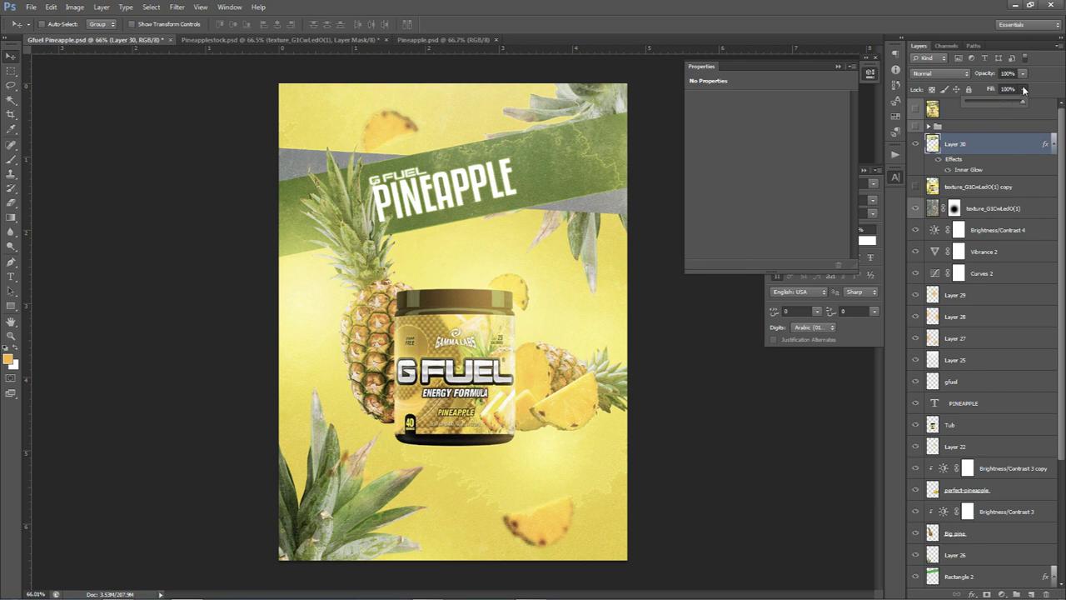
drag(992, 107, 898, 103)
drag(986, 104, 994, 106)
click(917, 144)
click(916, 144)
click(917, 144)
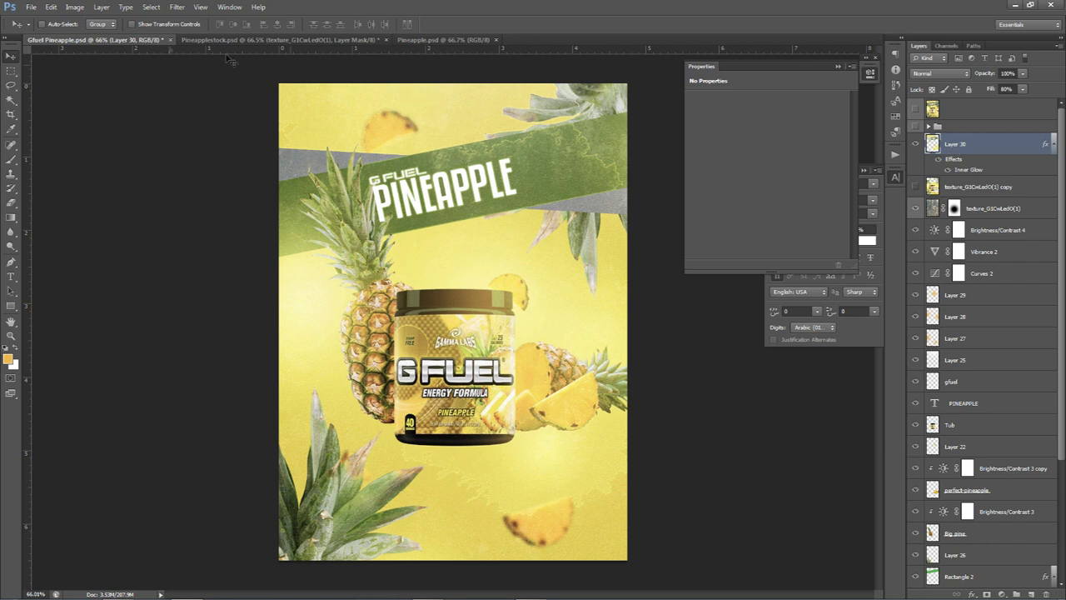
Show the fresh-pineapple layer in Pineapplestock.psd and bring a copy of it into the Gfuel Pineapple.psd poster.
click(293, 40)
click(916, 131)
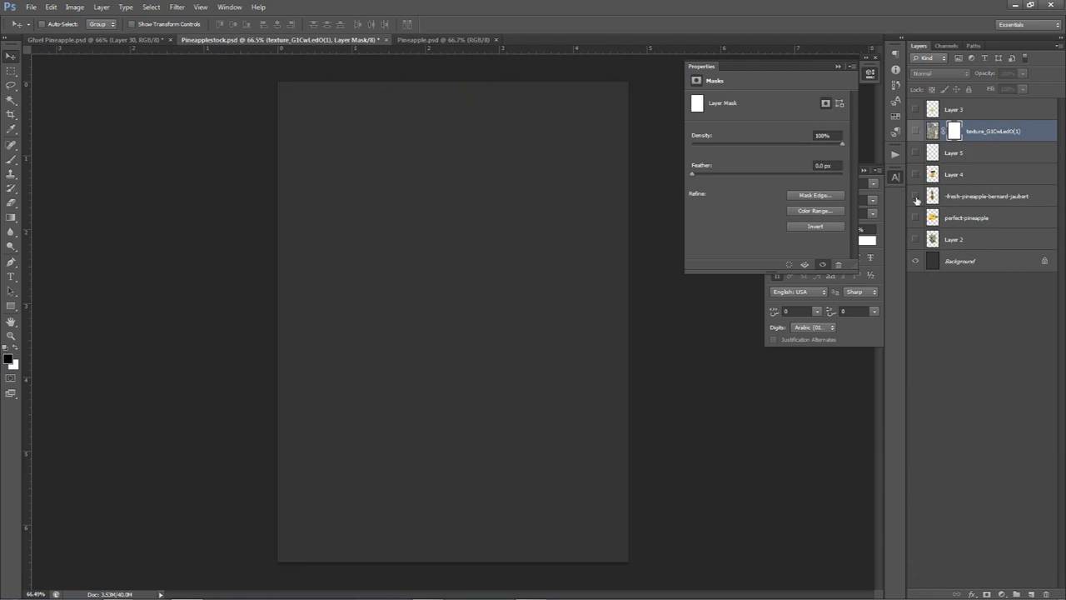
click(916, 196)
click(987, 195)
drag(139, 40, 571, 340)
Enlarge the fresh pineapple until it nearly fills the poster's height, tilt it slightly counterclockwise and place it over the tub.
key(ctrl+t)
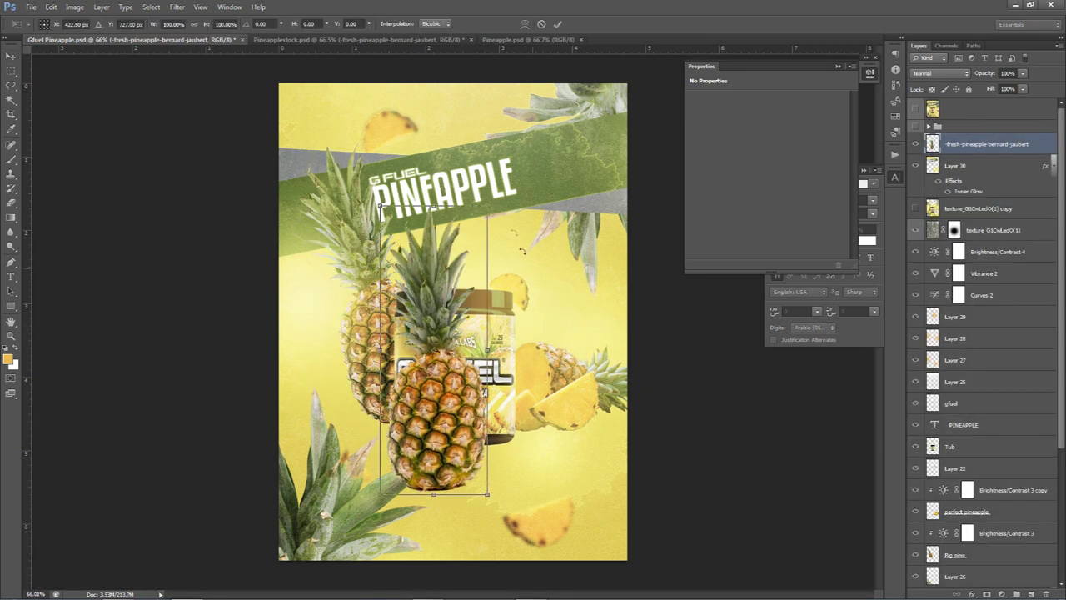
drag(487, 208, 591, 72)
drag(636, 327, 625, 265)
drag(477, 391, 484, 330)
drag(609, 364, 576, 414)
drag(439, 412, 441, 415)
drag(589, 446, 607, 425)
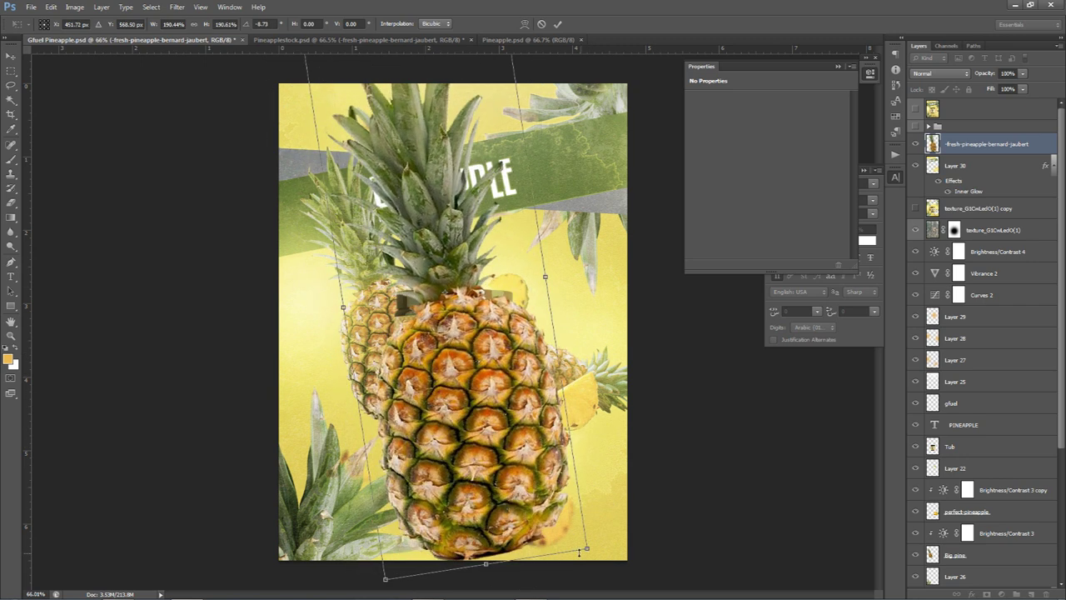
drag(585, 550, 624, 533)
key(Return)
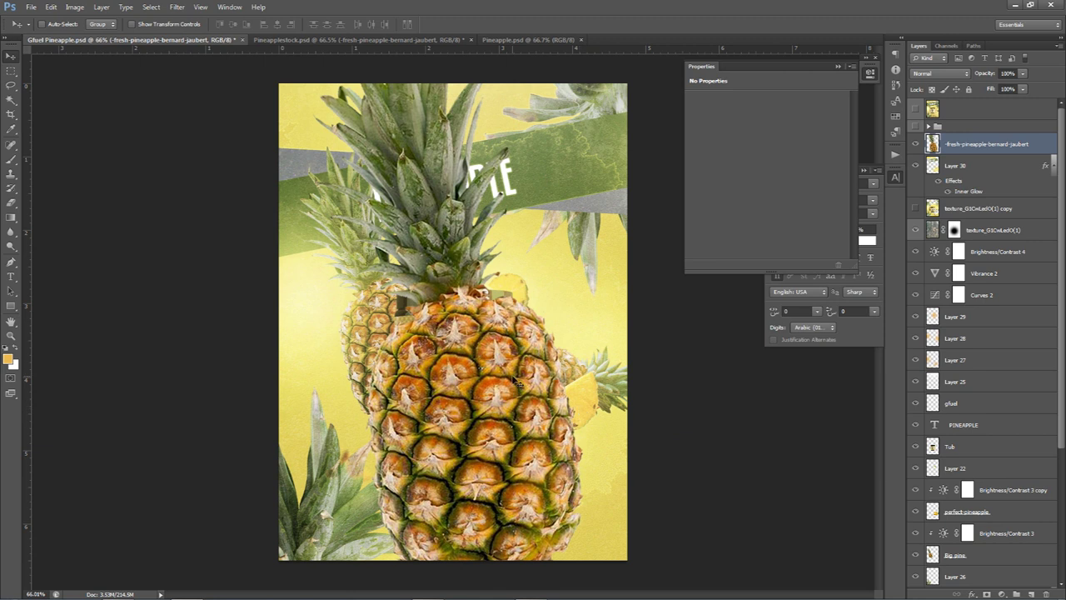
Apply a 4.0-pixel Gaussian Blur to the enlarged fresh pineapple.
click(151, 7)
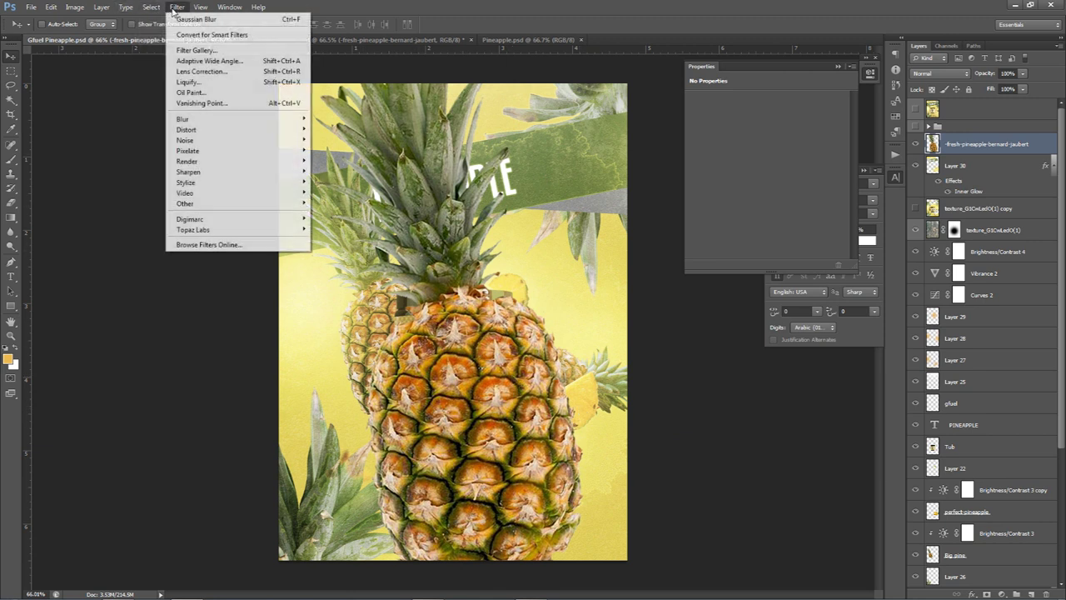
mouse_move(183, 121)
click(359, 203)
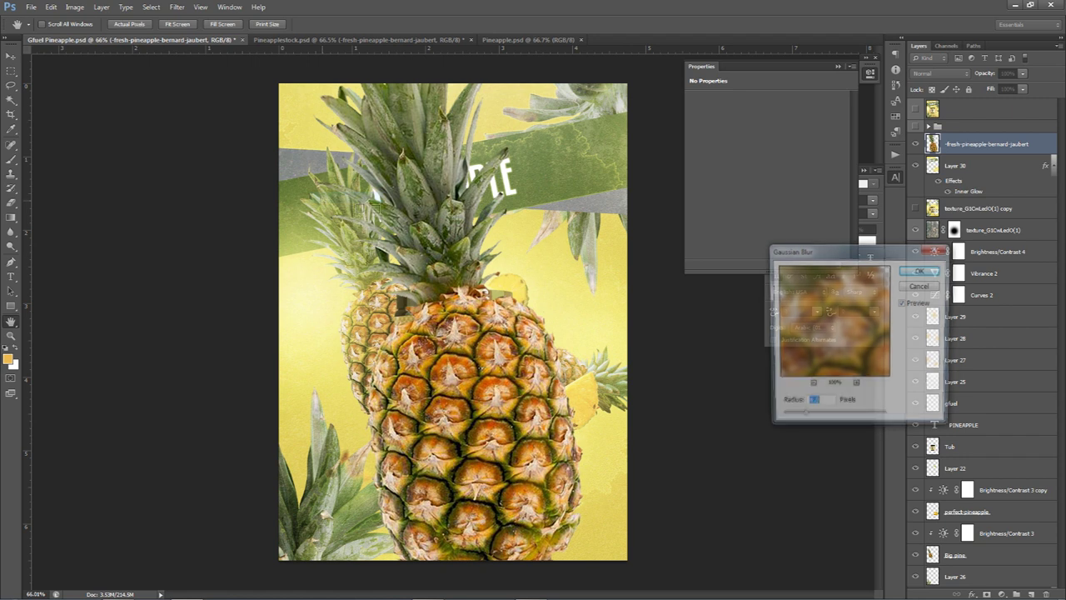
click(916, 271)
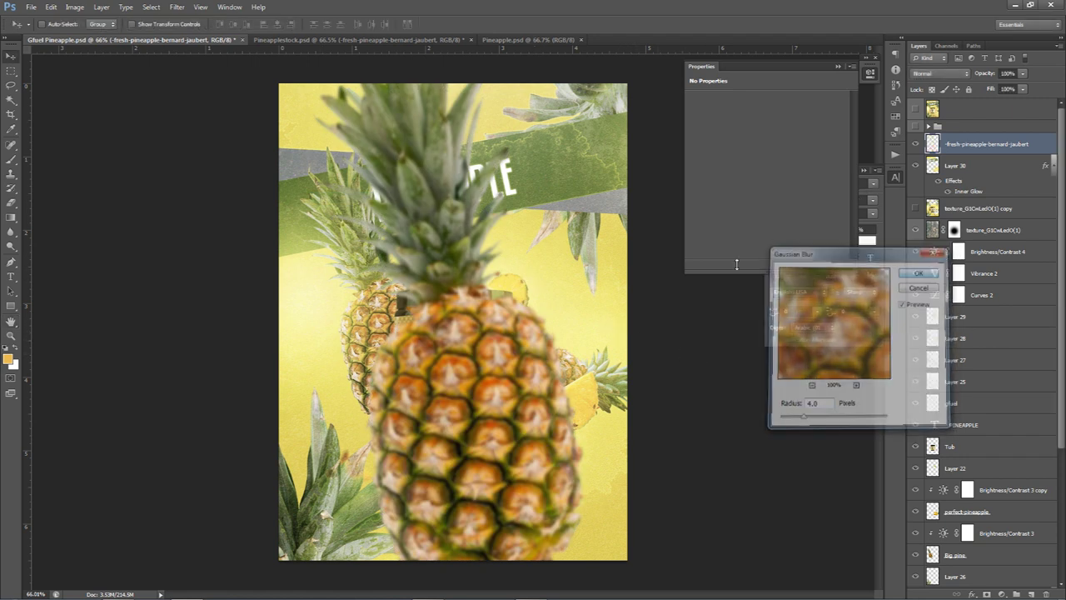
Reorder the blurred pineapple layer to sit below Layer 26 copy and above Group 1 copy 2.
click(916, 166)
click(917, 166)
click(992, 168)
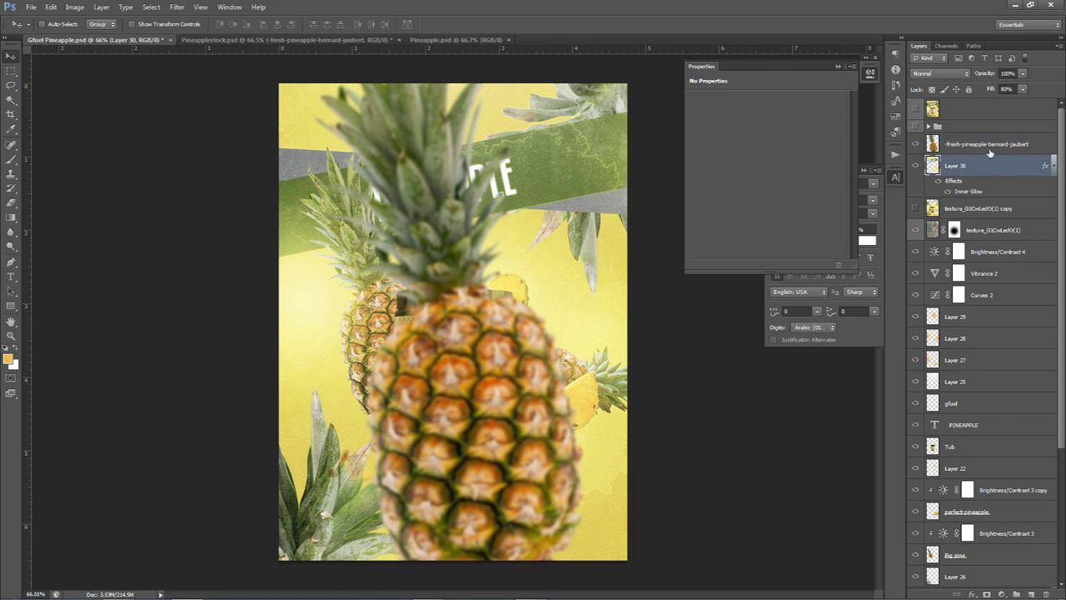
drag(991, 153, 986, 198)
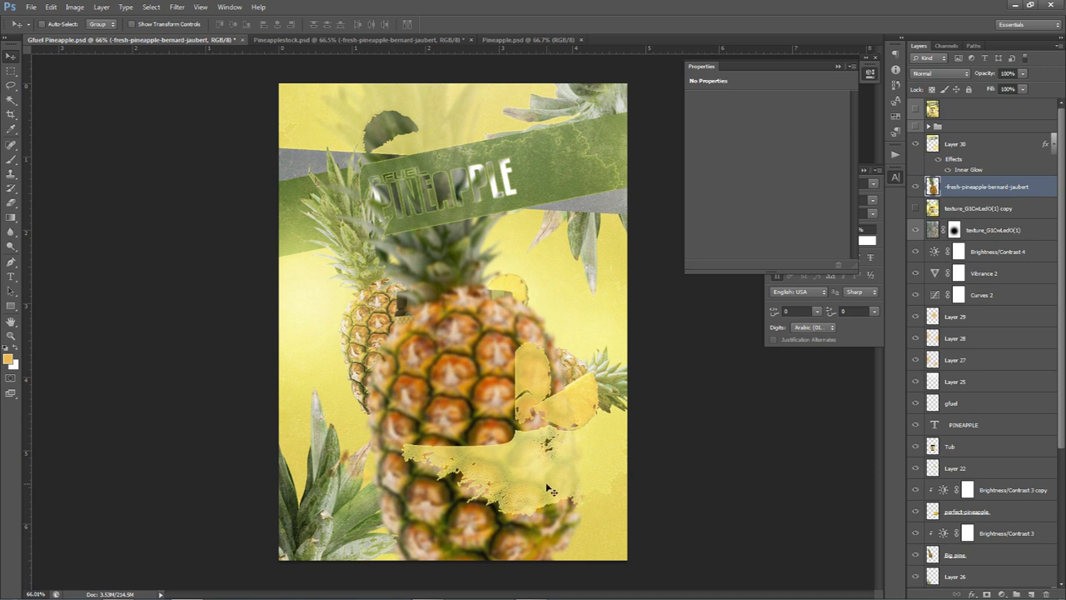
drag(967, 187, 956, 510)
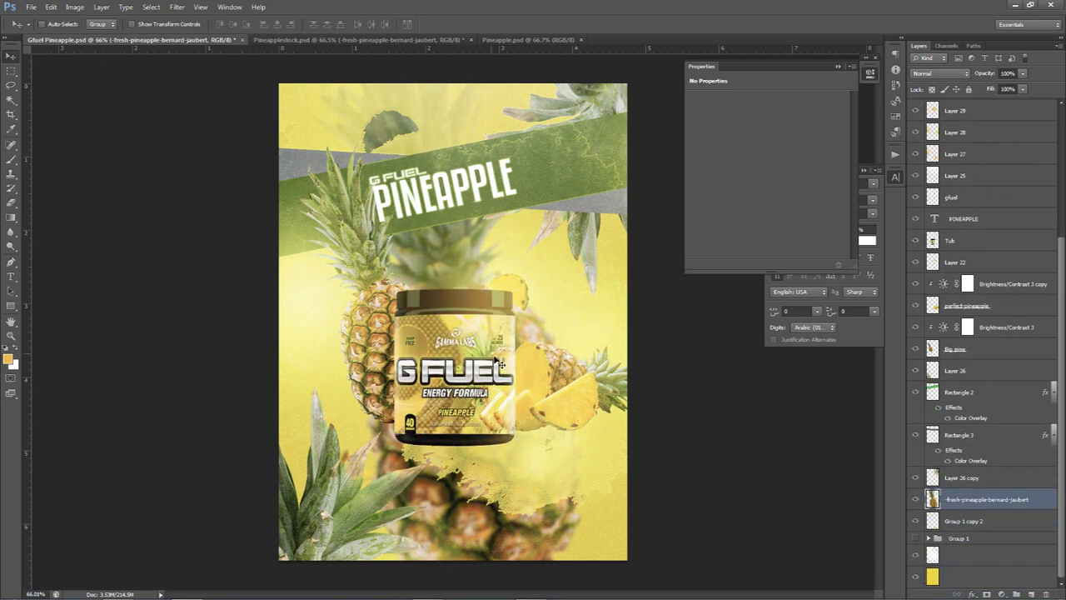
Nudge the blurred background pineapple into position behind the tub and reduce its opacity to 40%.
drag(523, 452, 512, 453)
click(1024, 74)
drag(999, 89, 989, 86)
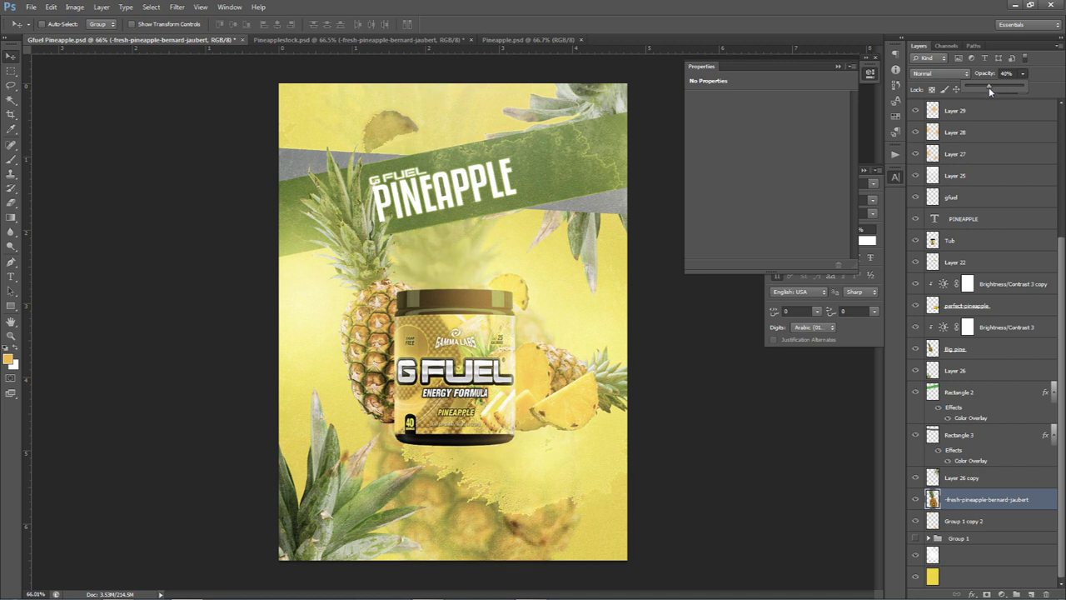
drag(581, 285, 570, 286)
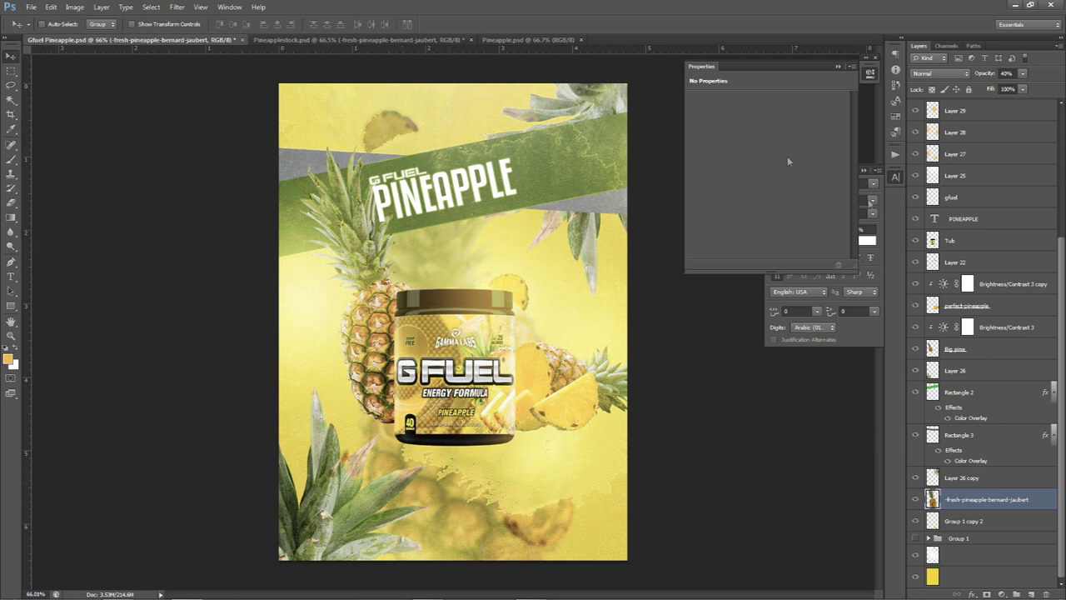
Erase the part of Layer 30 around the pineapple slice above the banner with the Eraser tool.
scroll(996, 349, up, 5)
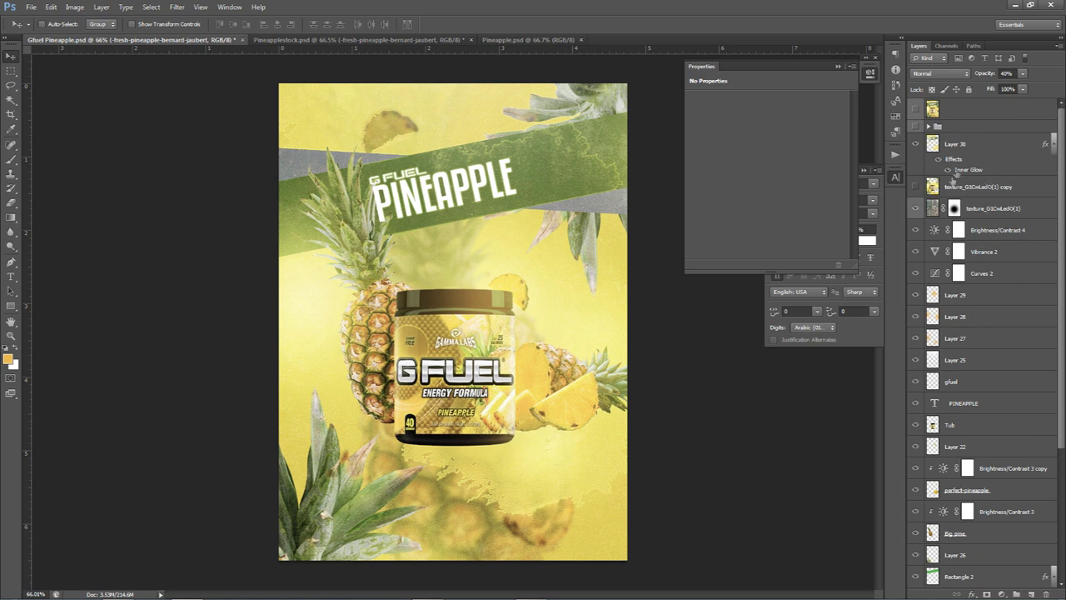
click(963, 145)
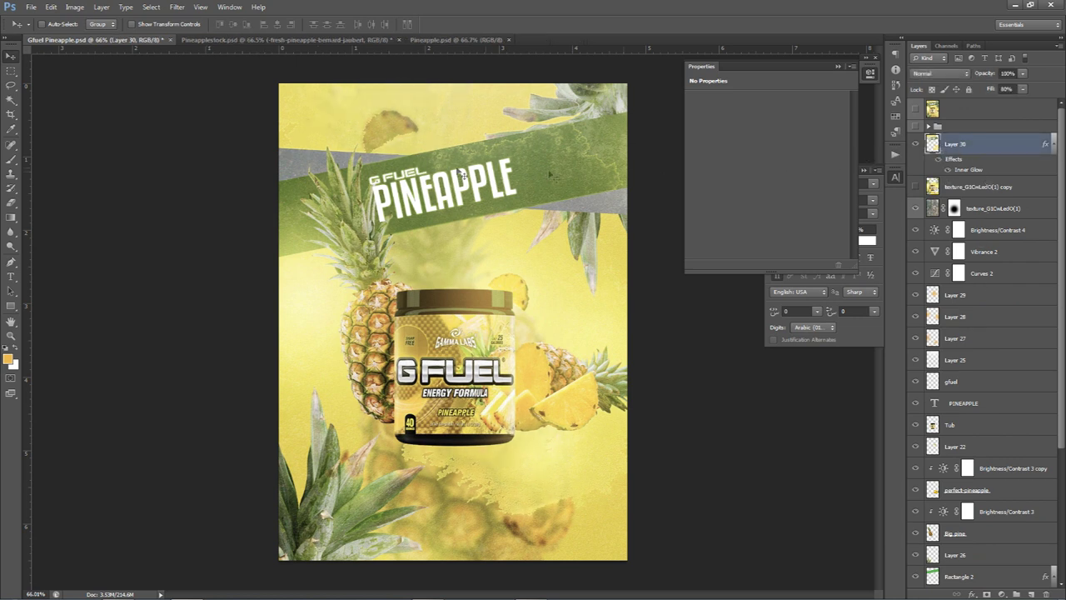
key(e)
alt+right_click(435, 225)
mouse_move(380, 111)
mouse_down()
mouse_move(383, 125)
mouse_move(397, 118)
mouse_up()
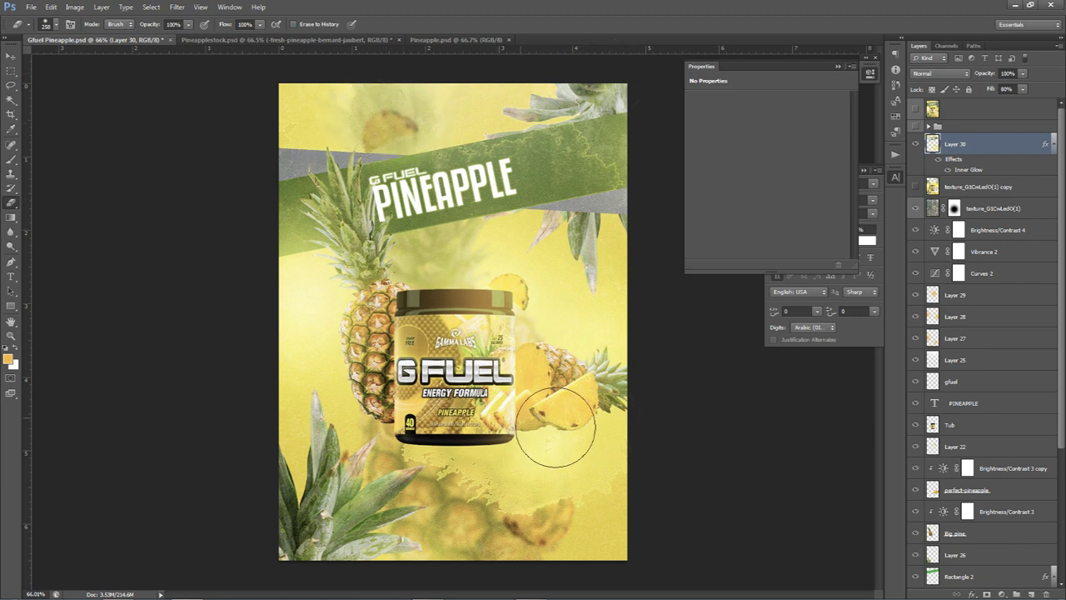
Add a new empty layer directly beneath the Tub layer, above Layer 22.
key(v)
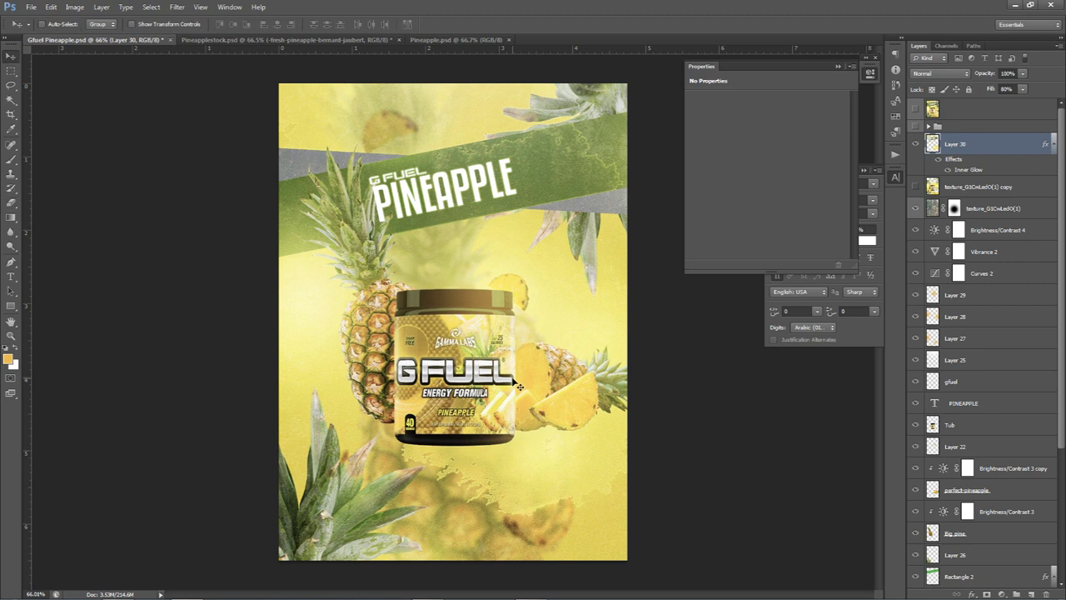
click(980, 424)
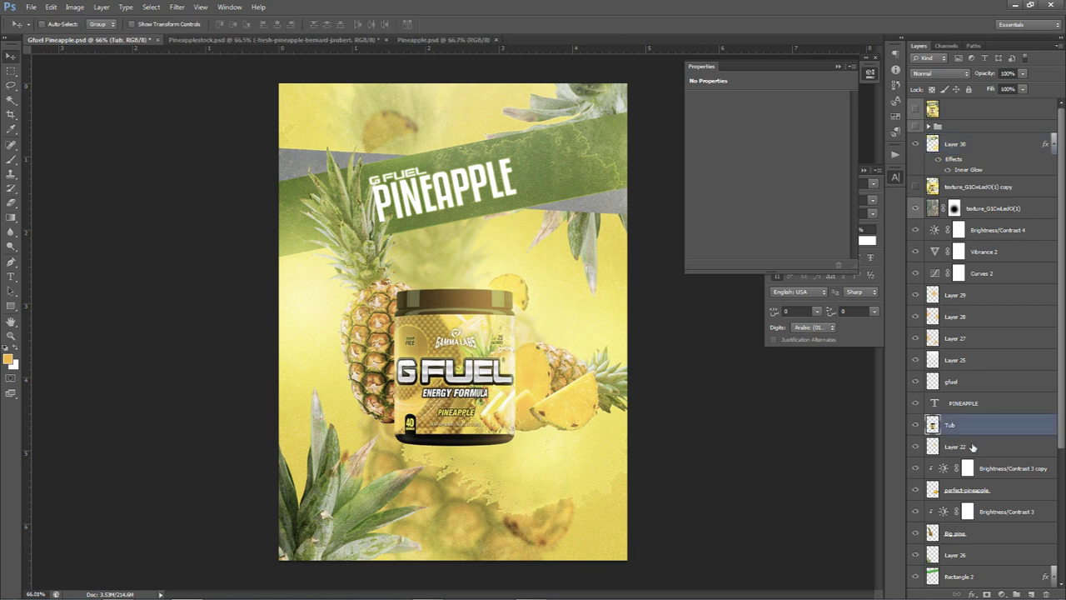
click(966, 445)
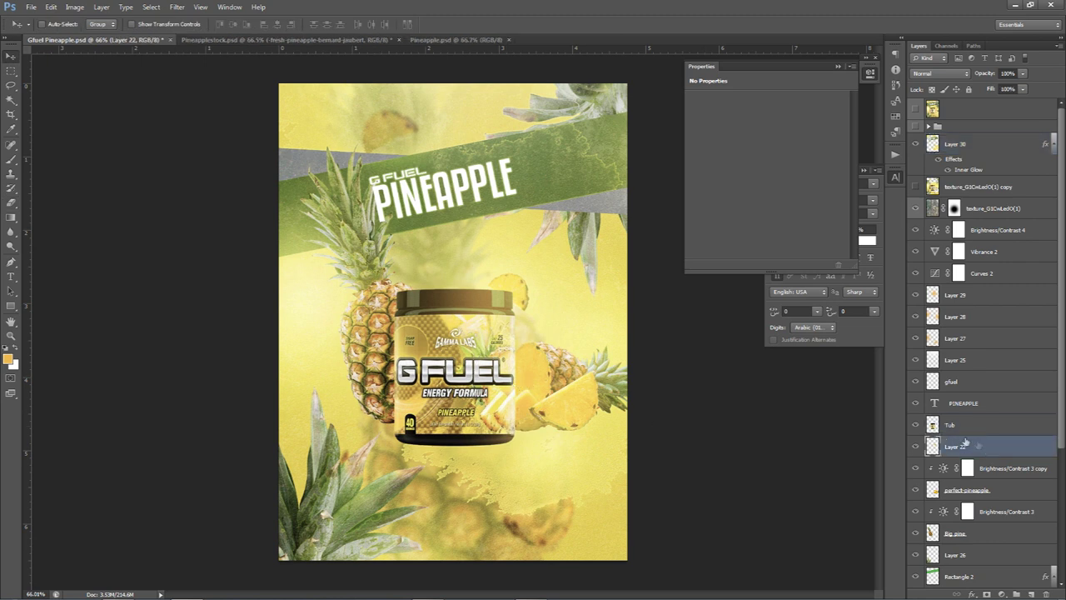
click(1032, 593)
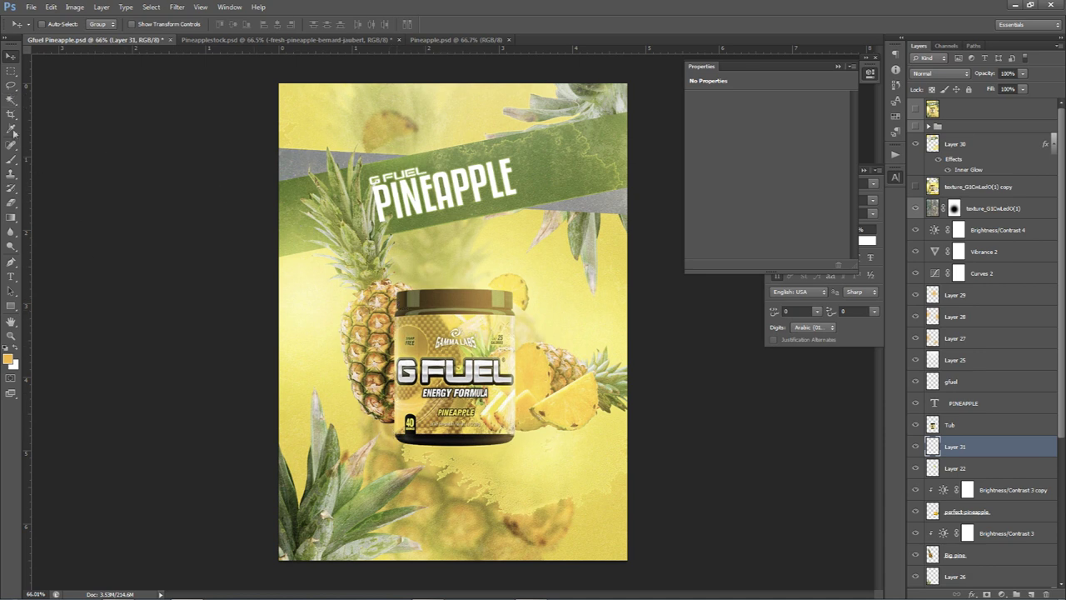
Select a wide, flat ellipse under the tub's base with the Elliptical Marquee tool.
click(11, 71)
click(69, 84)
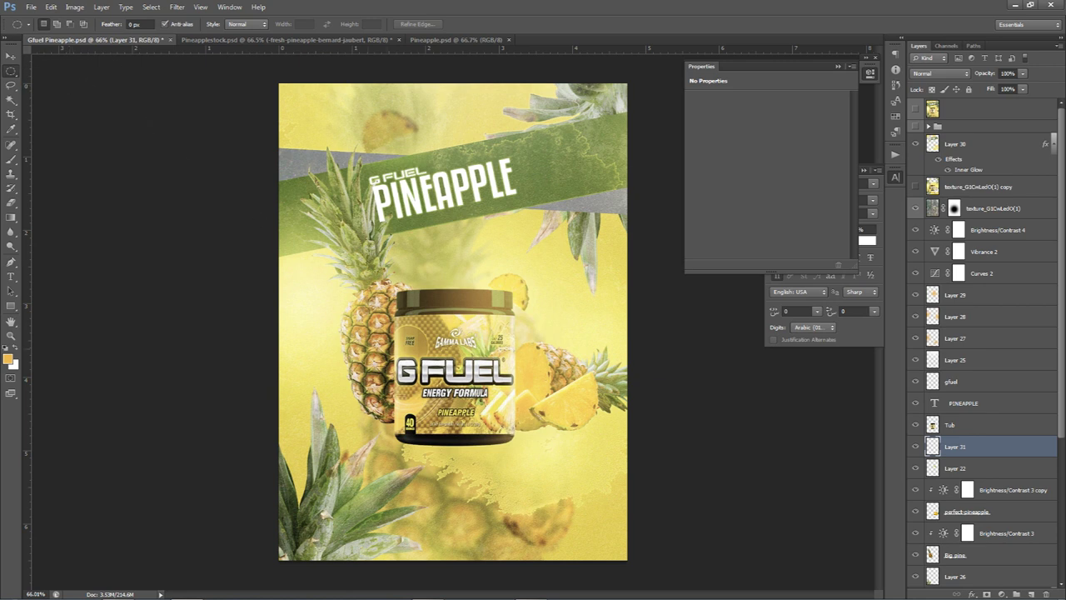
scroll(470, 412, up, 6)
drag(469, 462, 482, 379)
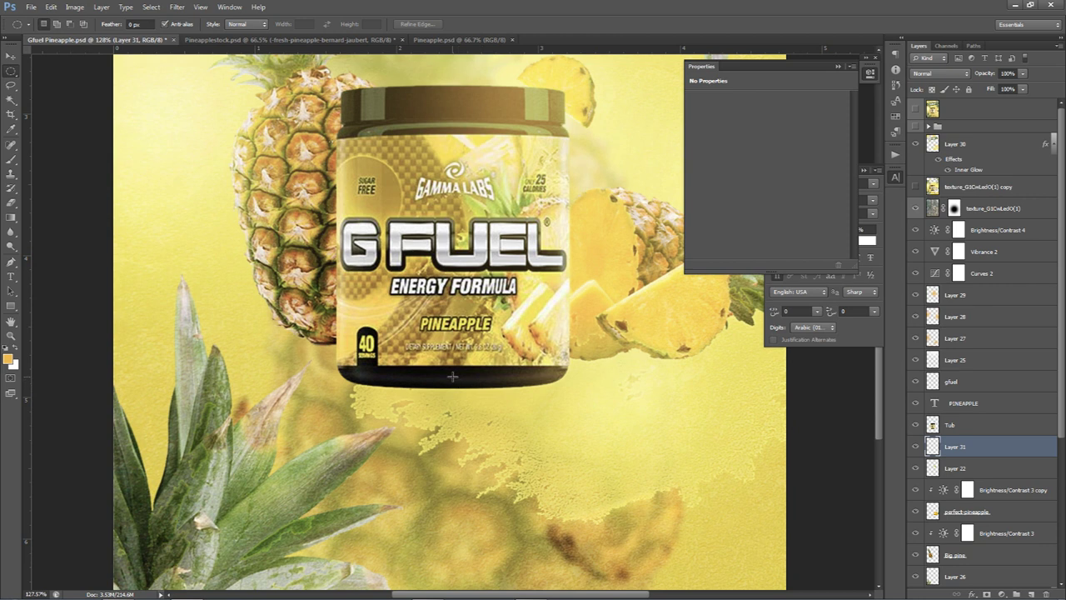
click(11, 71)
click(72, 82)
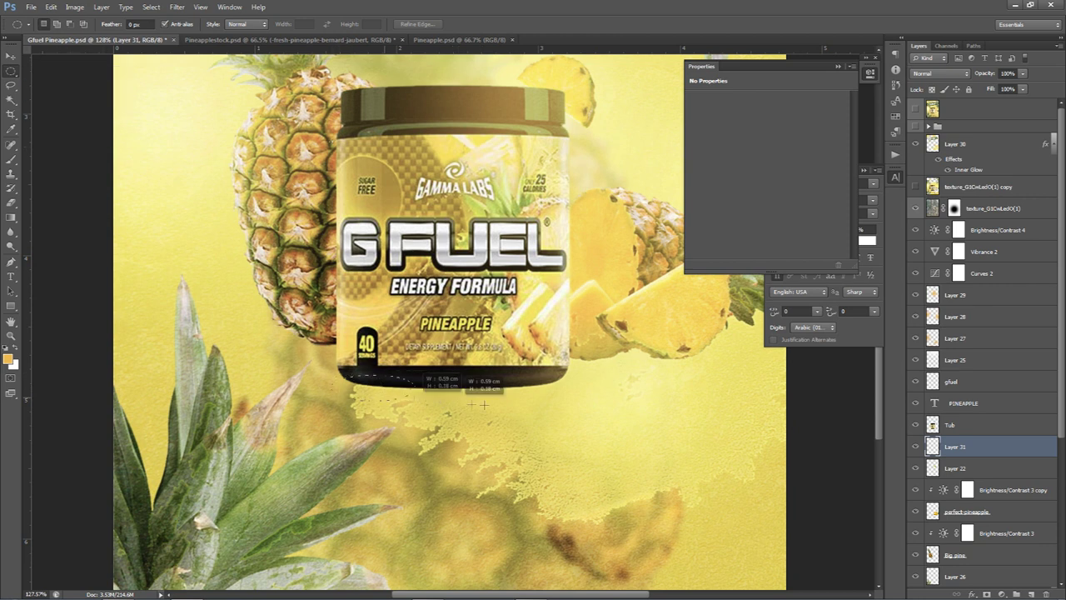
mouse_move(569, 405)
mouse_down()
mouse_move(590, 394)
mouse_move(575, 405)
mouse_up()
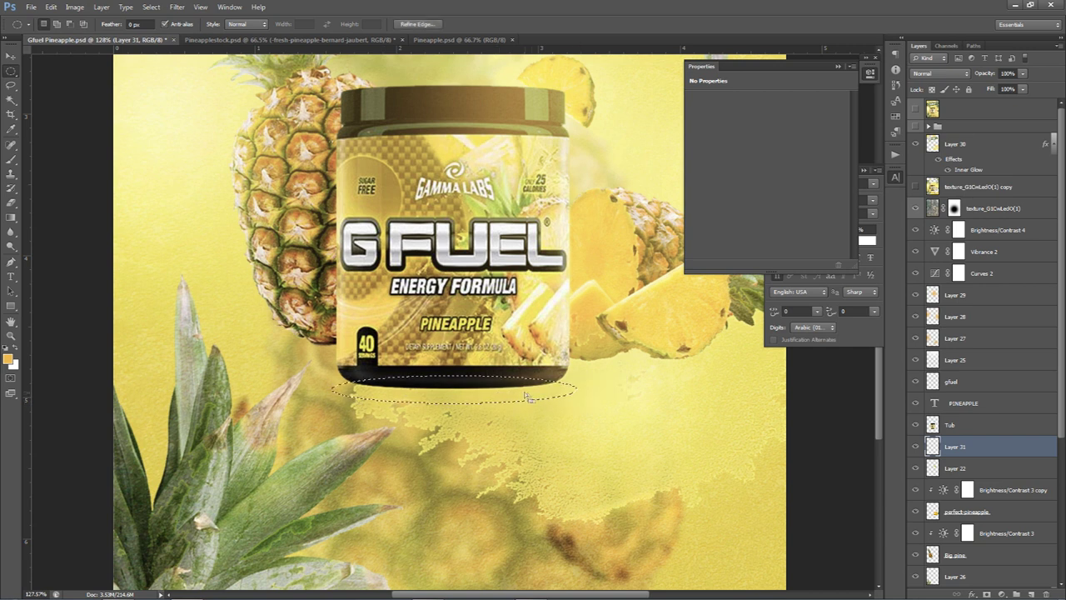
Fill the elliptical selection under the tub on Layer 31 with dark grey 262626 and deselect it.
click(9, 359)
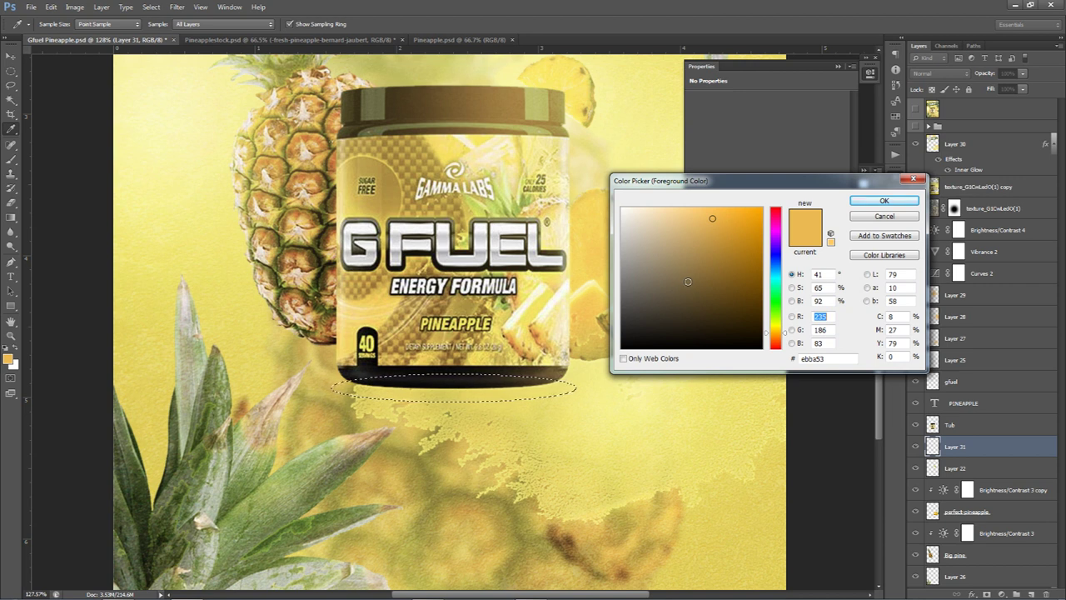
click(621, 327)
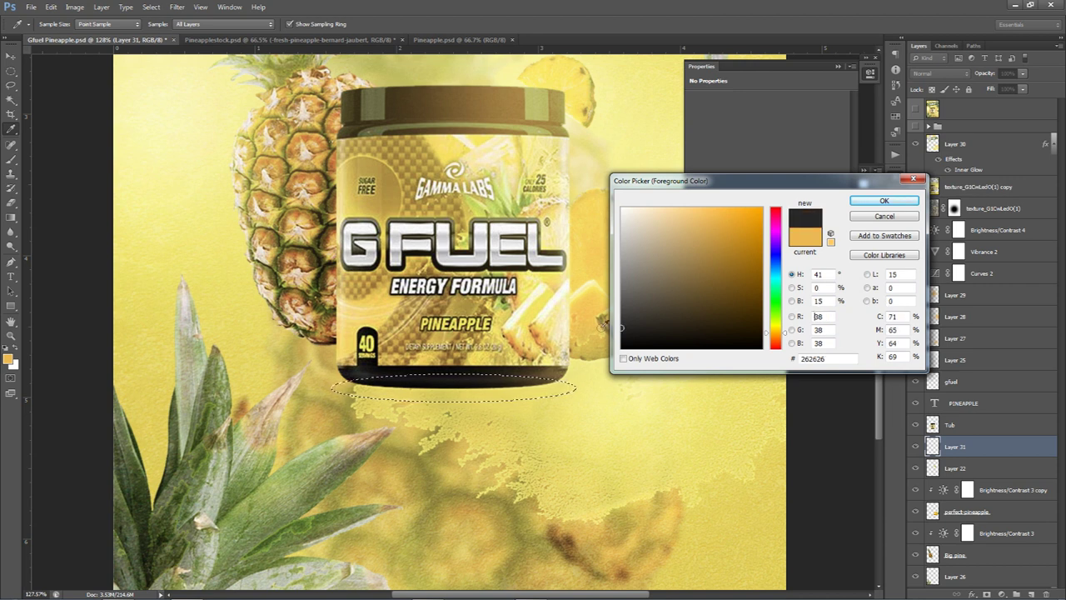
click(863, 203)
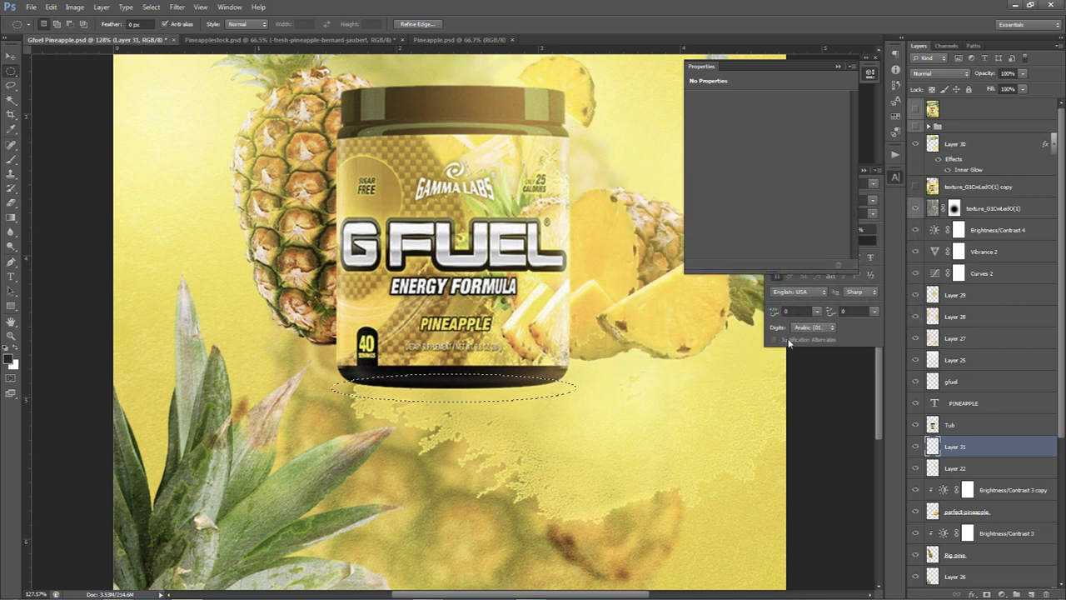
key(alt+BackSpace)
key(ctrl+d)
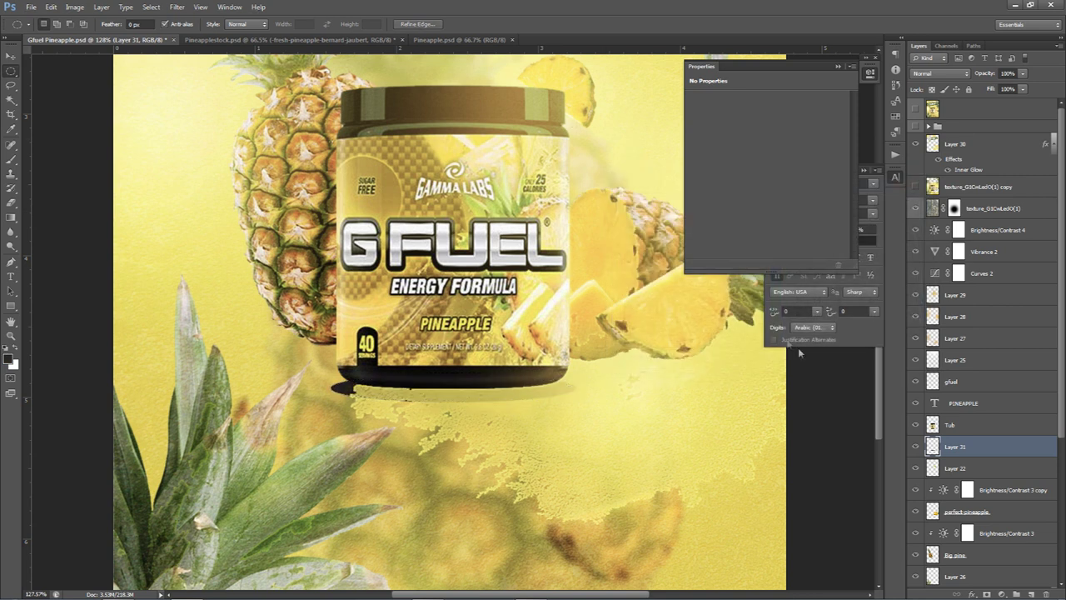
key(v)
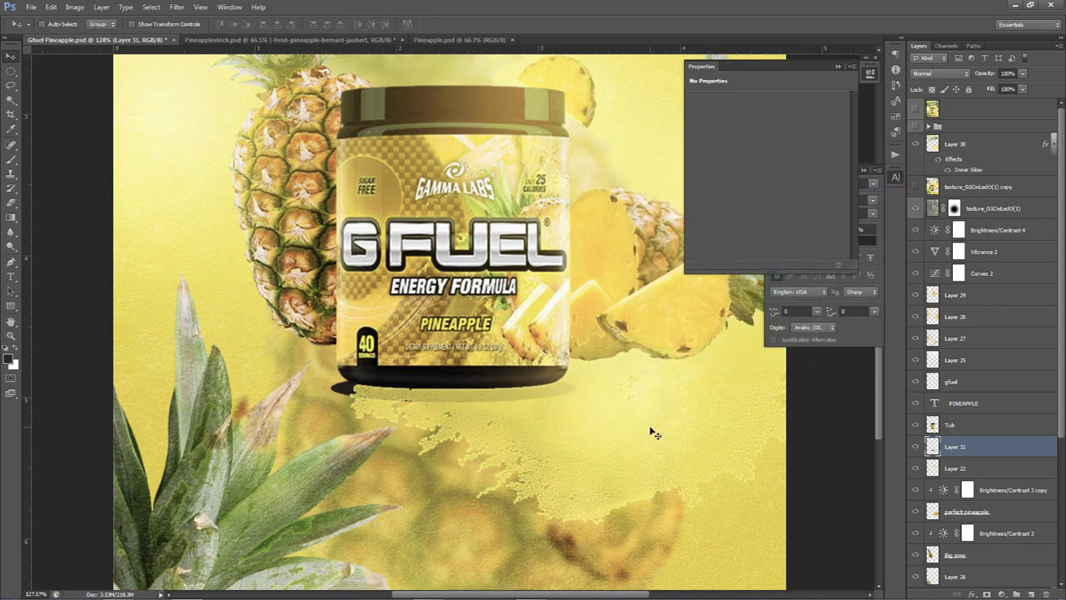
Soften the shadow ellipse on Layer 31 with a 4.0 pixel Gaussian Blur and compare the image with the layer hidden.
scroll(654, 434, down, 5)
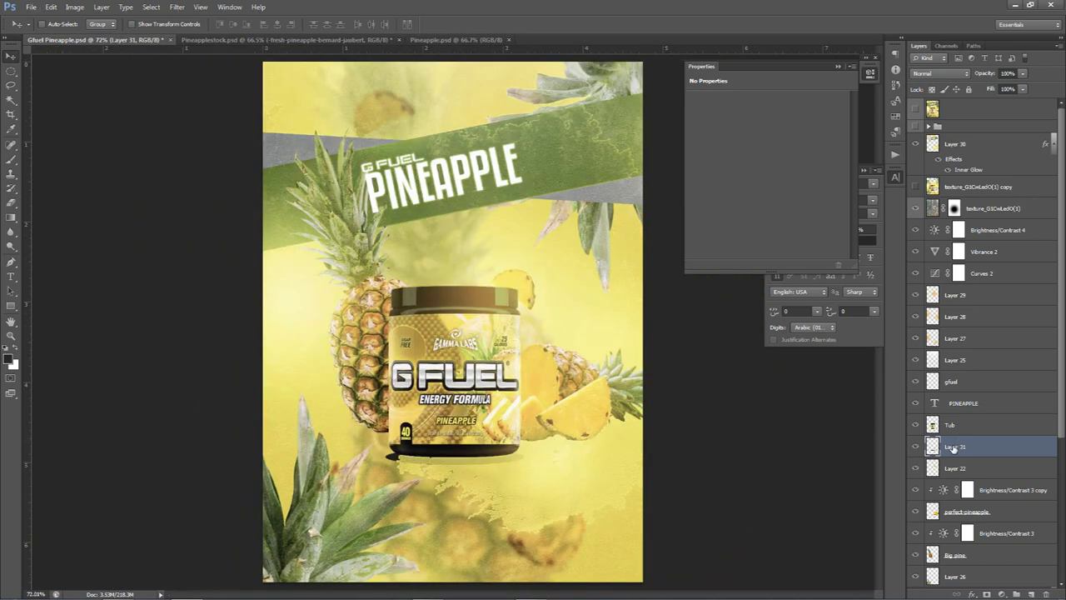
click(178, 7)
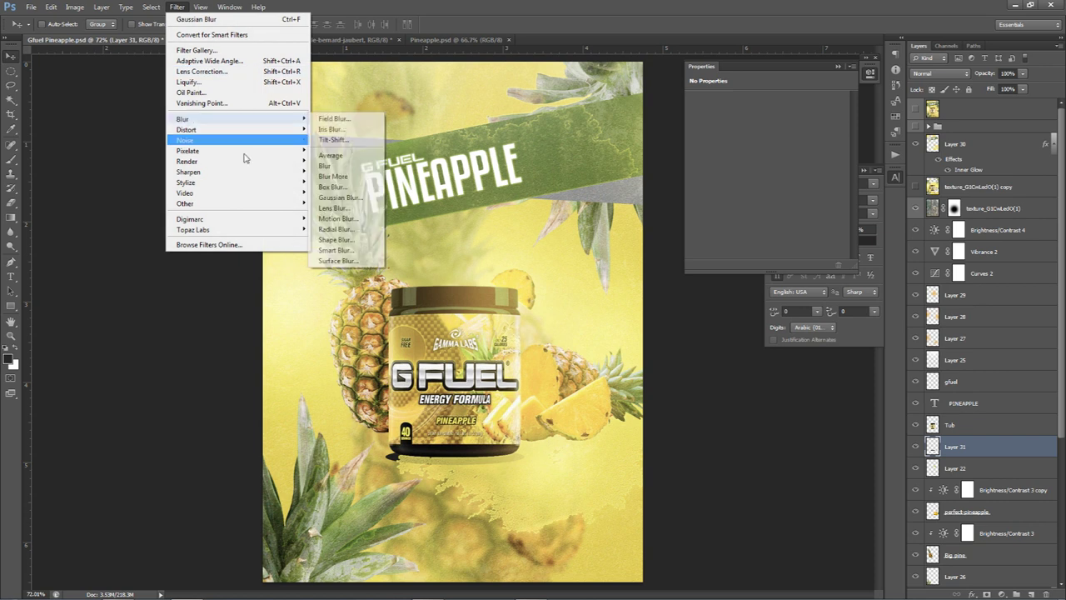
click(338, 198)
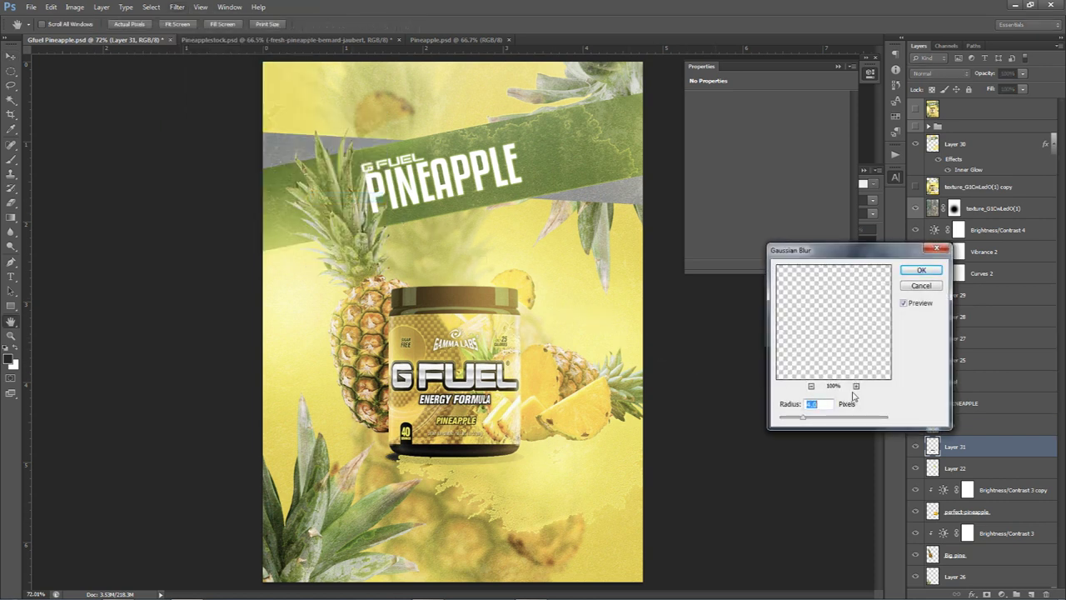
key(Return)
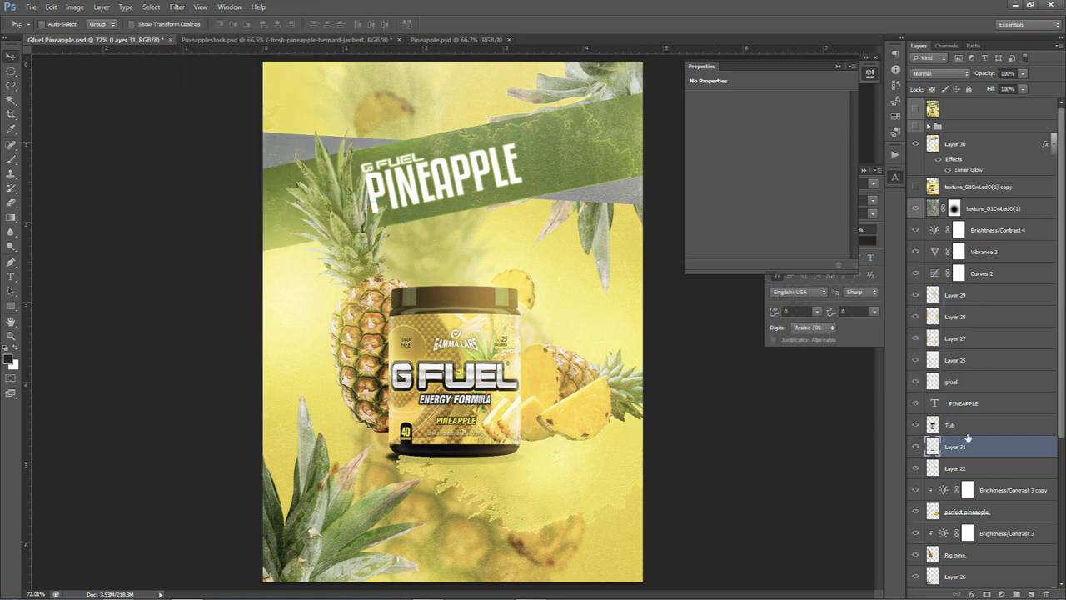
click(917, 446)
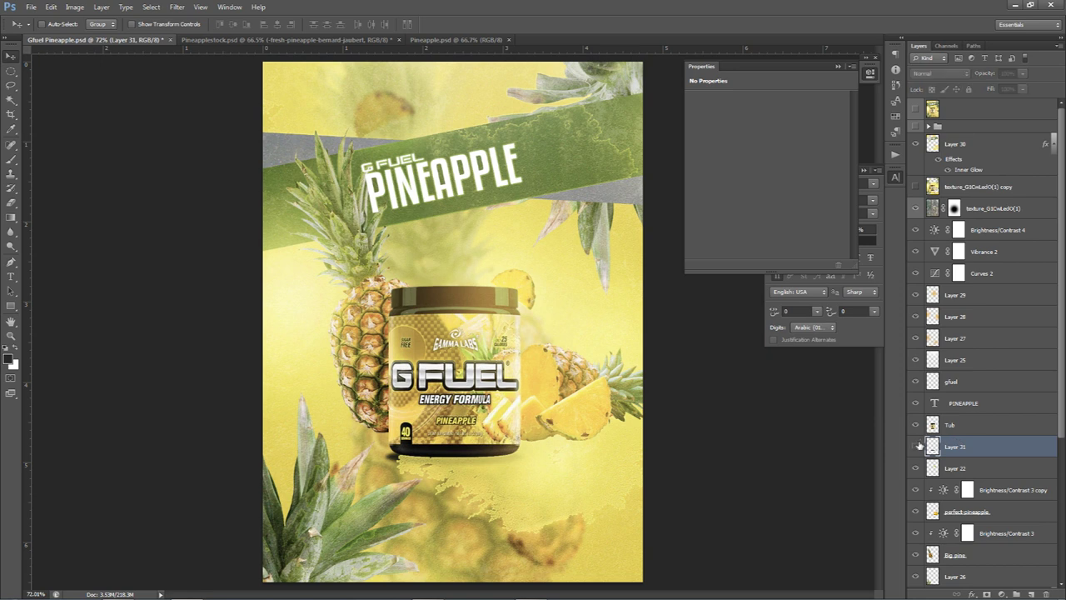
click(917, 446)
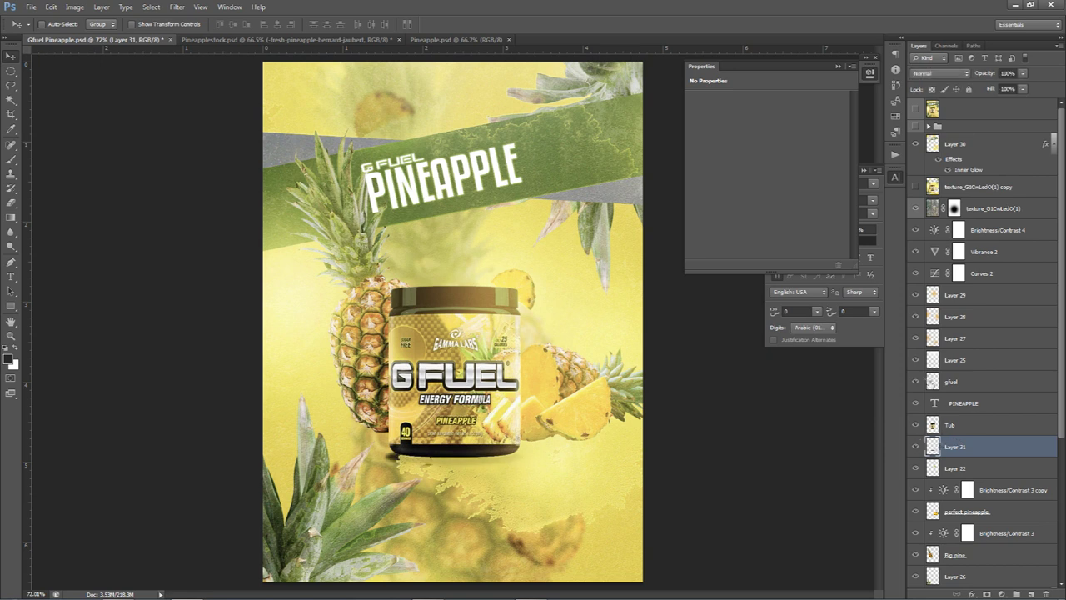
click(917, 338)
click(917, 338)
Try moving Layer 30 directly beneath the shadow on Layer 31.
click(963, 145)
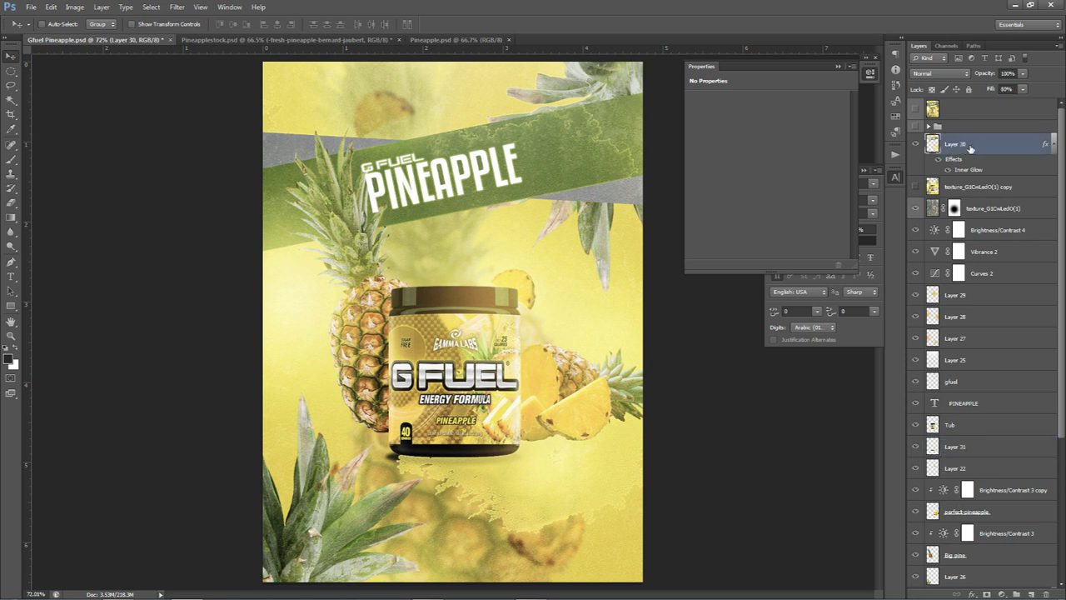
drag(977, 148, 968, 458)
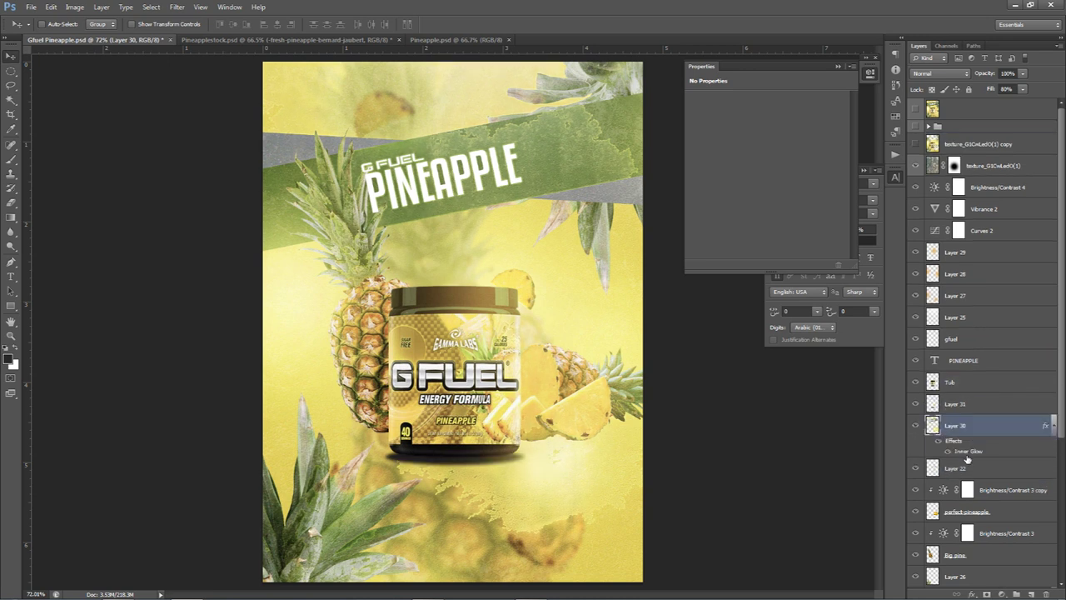
click(915, 426)
click(915, 425)
Try the Overlay and Normal blend modes on Layer 30, and undo them together with the layer's move.
click(952, 75)
click(932, 220)
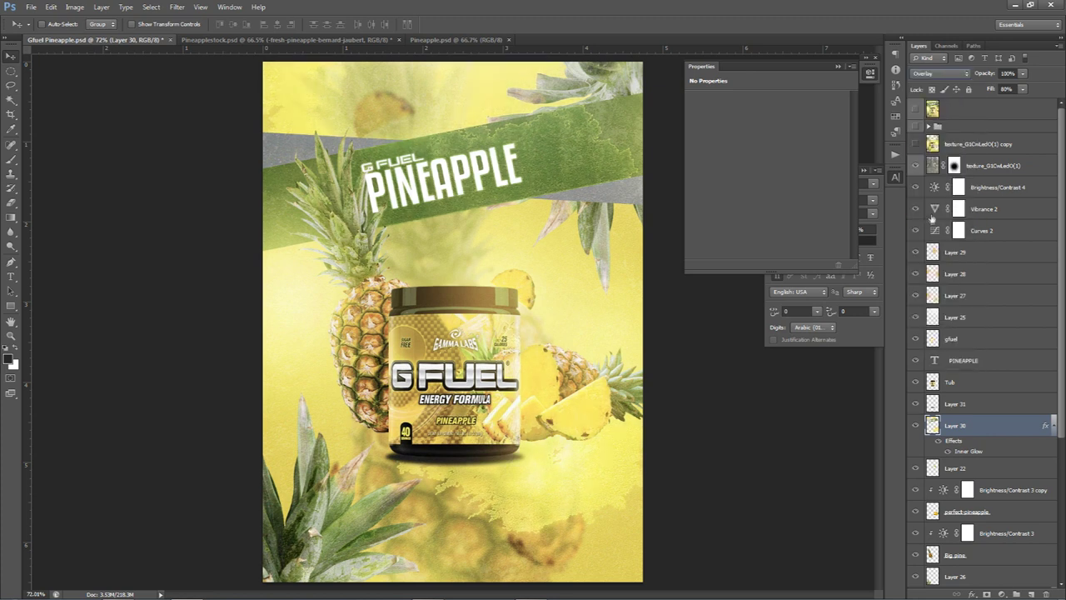
click(931, 76)
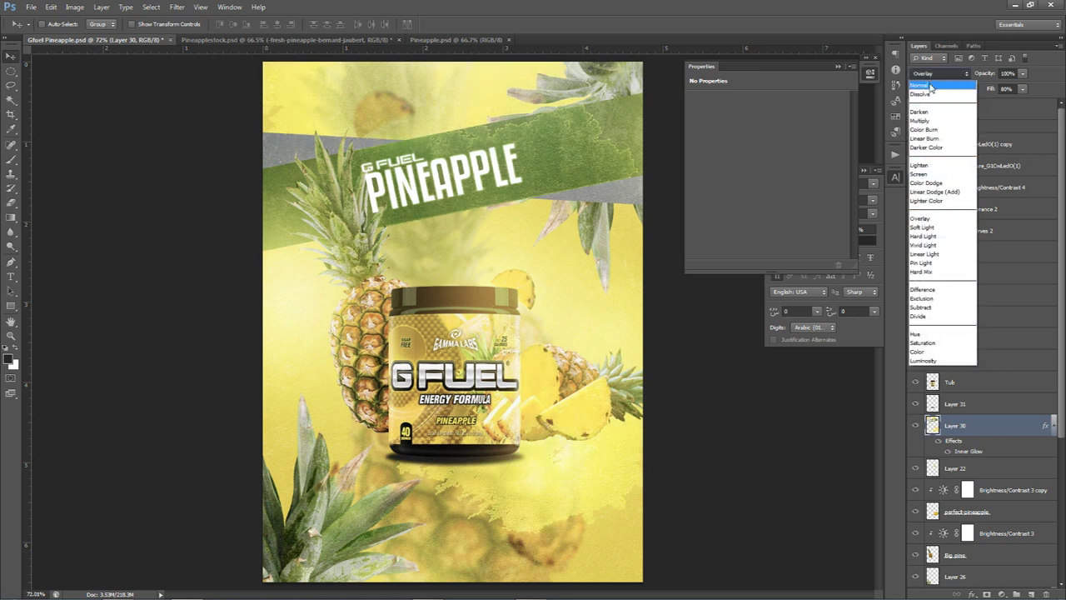
click(931, 86)
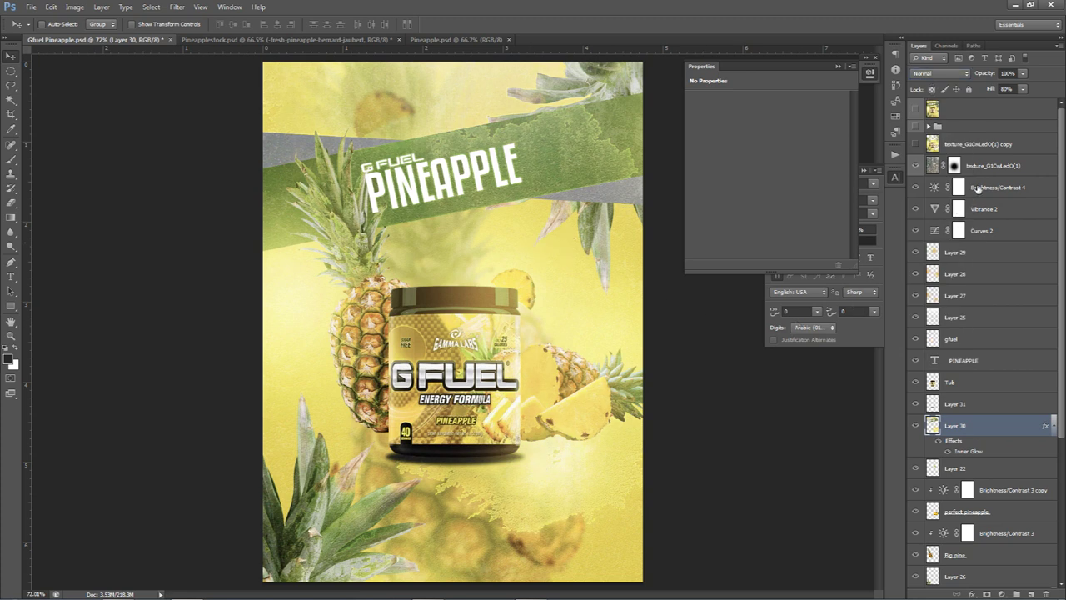
key(alt+shift+o)
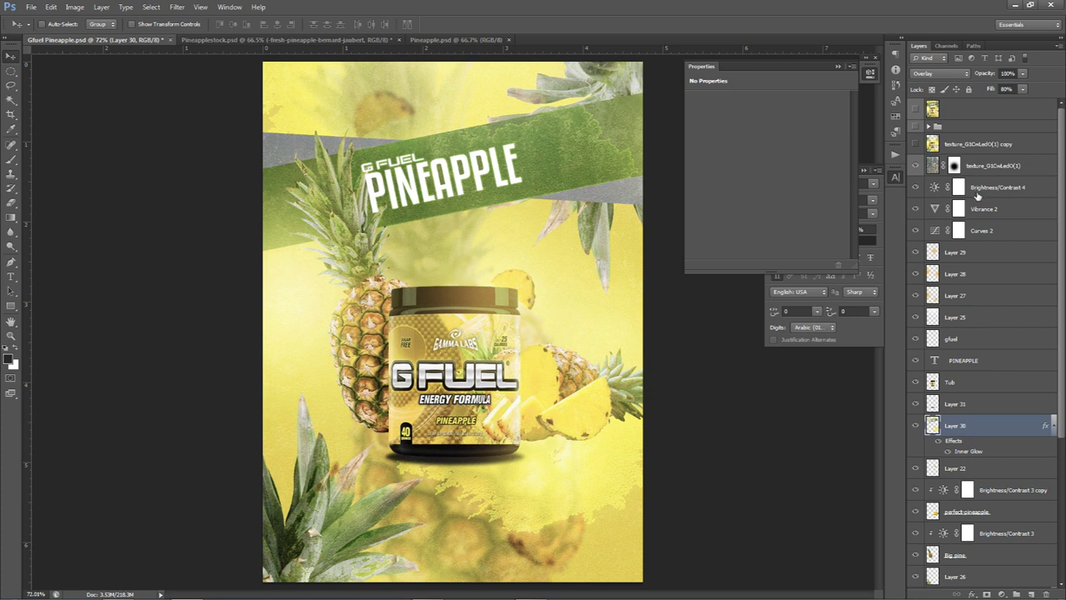
key(ctrl+alt+z)
key(ctrl+alt+z)
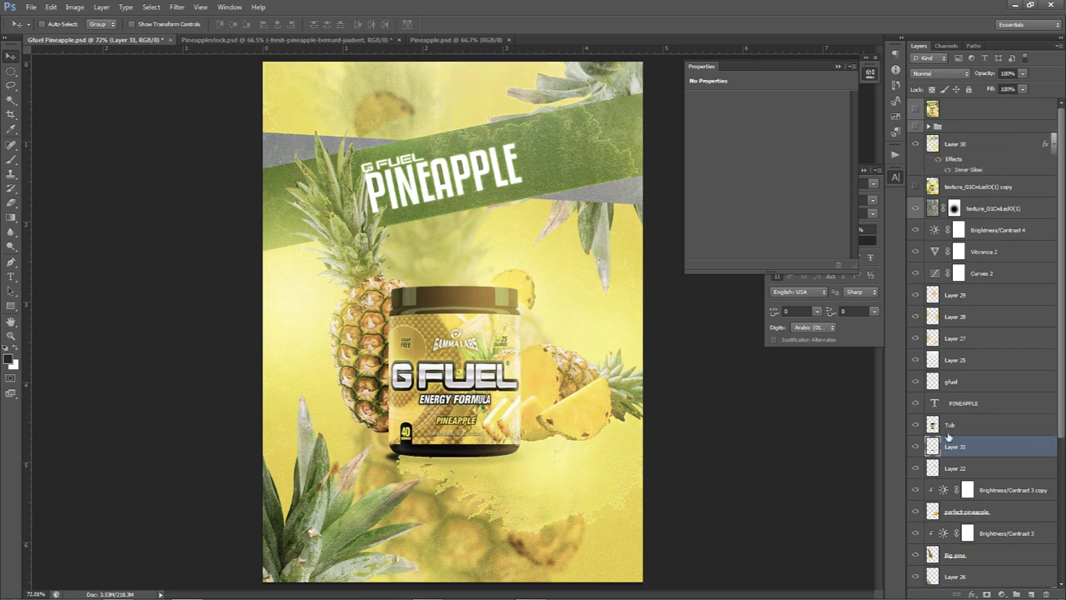
Reduce the opacity of the tub's shadow on Layer 31 to 66%.
click(917, 448)
click(916, 448)
click(1023, 74)
click(480, 337)
scroll(504, 461, down, 1)
scroll(457, 471, up, 1)
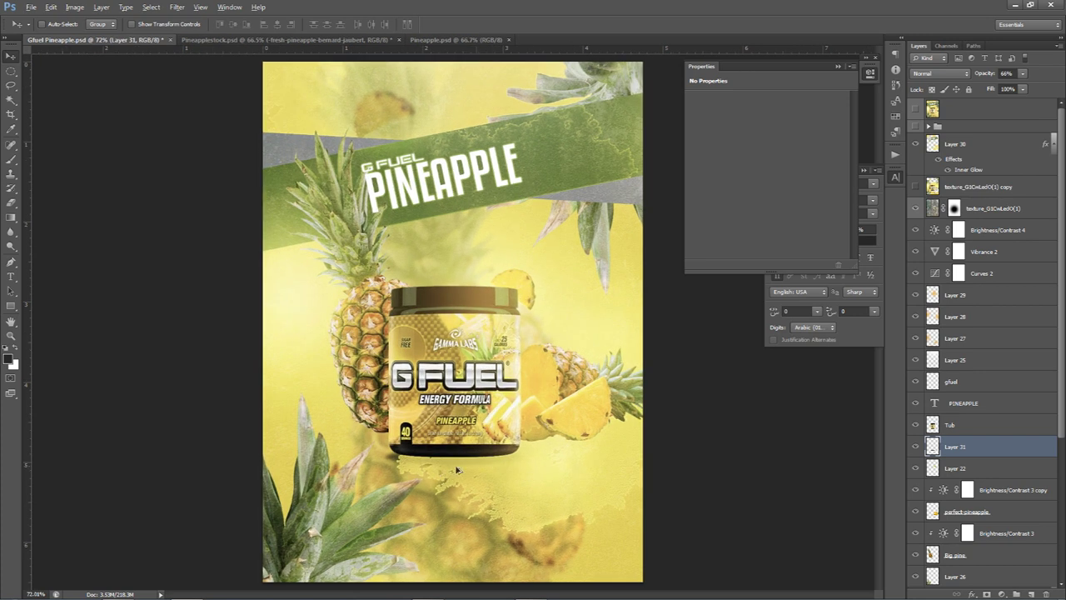
Compare the poster with and without Layer 30 and lower that layer's fill to about 39%.
click(914, 143)
click(914, 143)
click(914, 144)
click(914, 144)
click(956, 141)
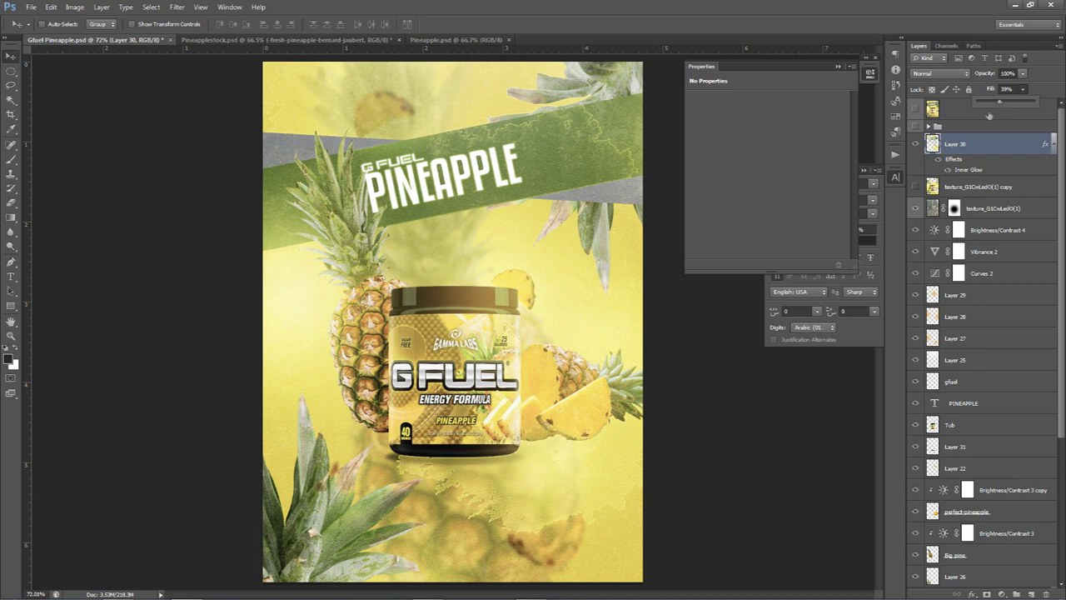
click(609, 363)
Identify the large pineapple's layer by toggling its visibility and add a new empty layer directly beneath it, above Layer 26.
click(954, 447)
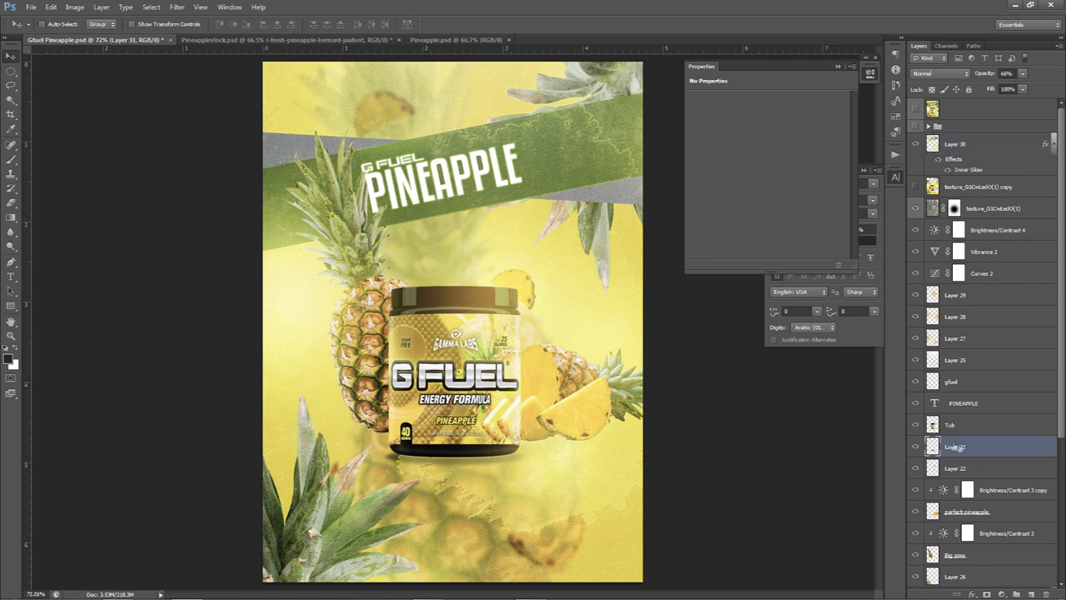
scroll(955, 450, down, 2)
click(913, 518)
click(913, 518)
click(913, 518)
click(913, 518)
click(913, 519)
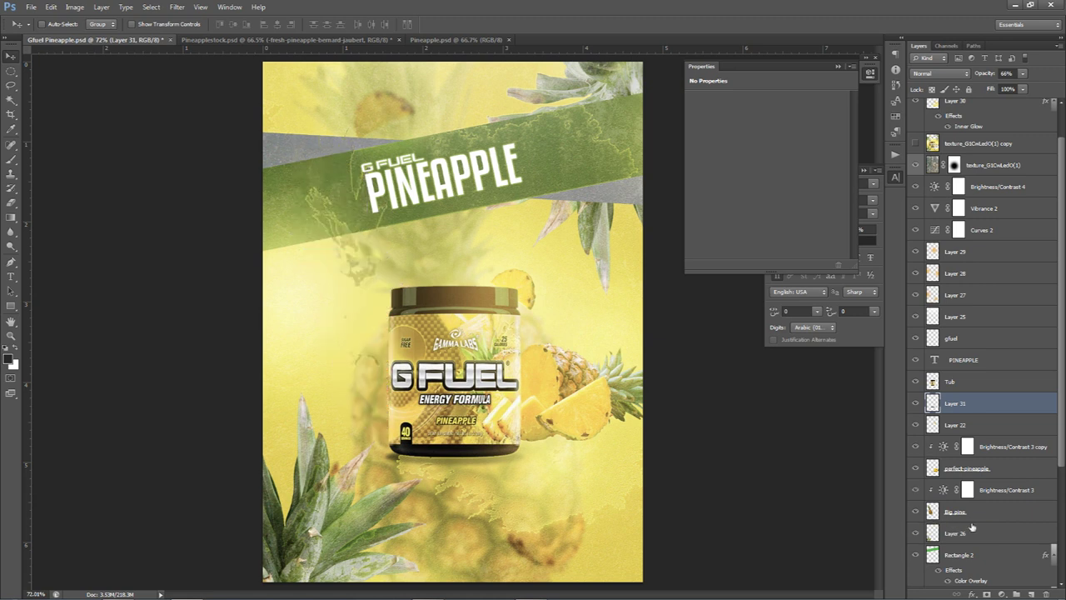
click(913, 518)
click(969, 532)
click(1032, 594)
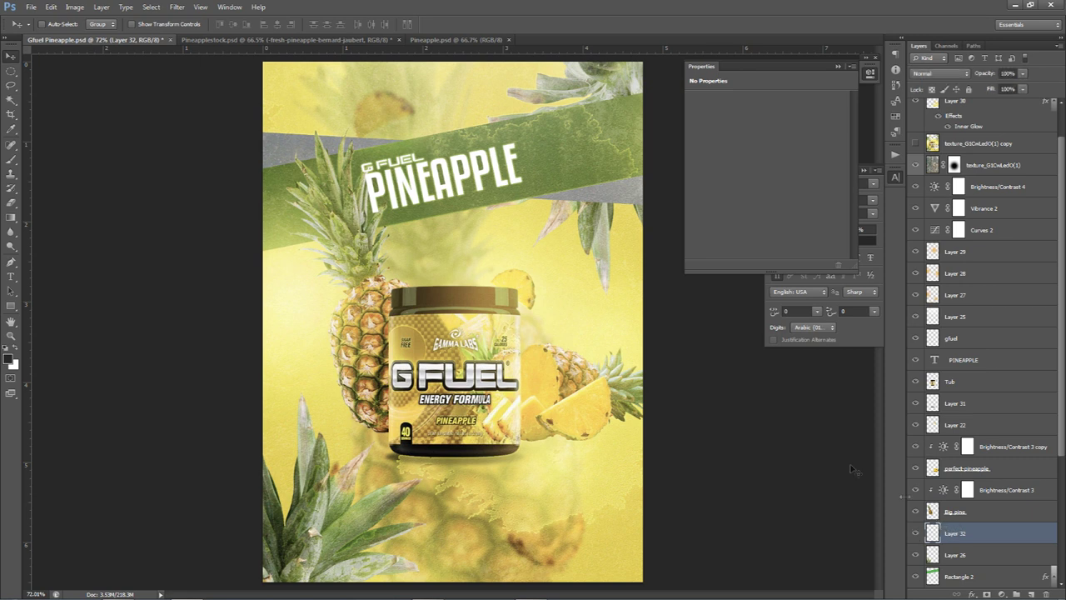
Paint a soft dark shadow under the large pineapple's base on Layer 32 with a smaller brush.
key(b)
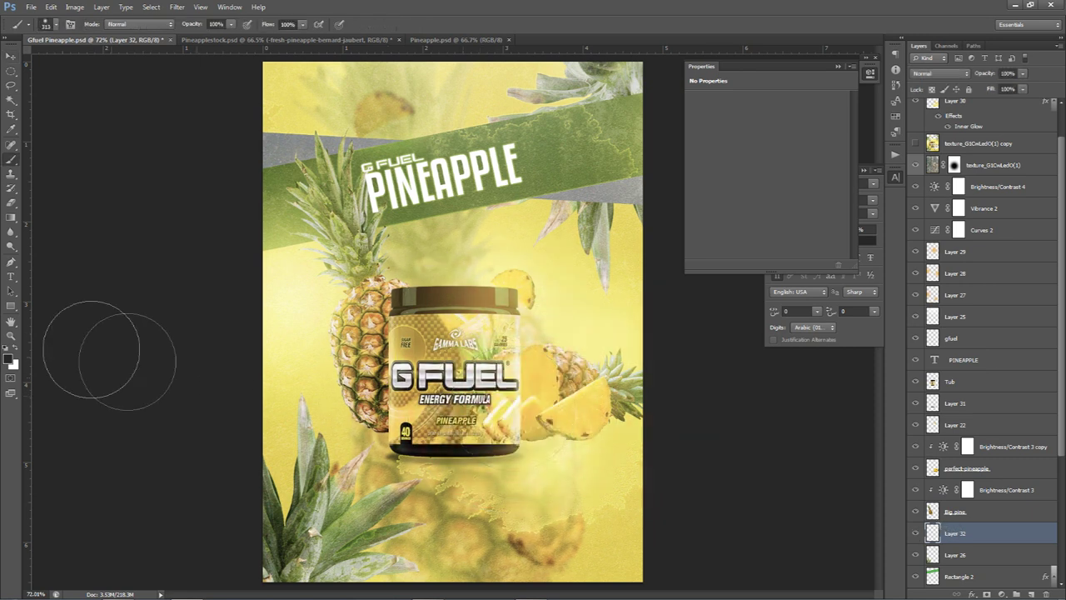
alt+drag(431, 389, 381, 385)
scroll(371, 443, up, 10)
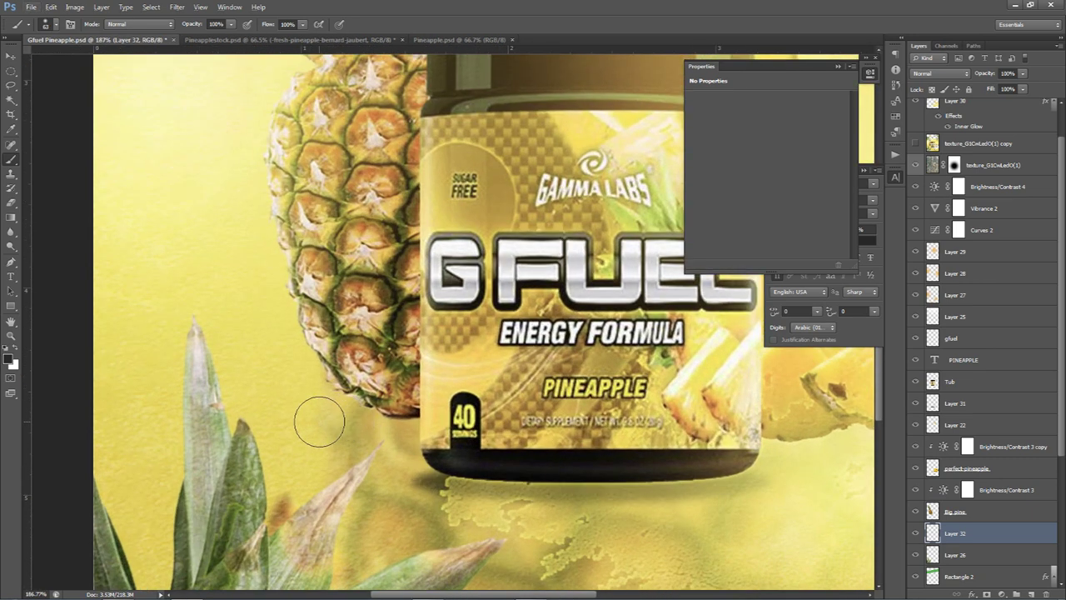
drag(321, 419, 404, 415)
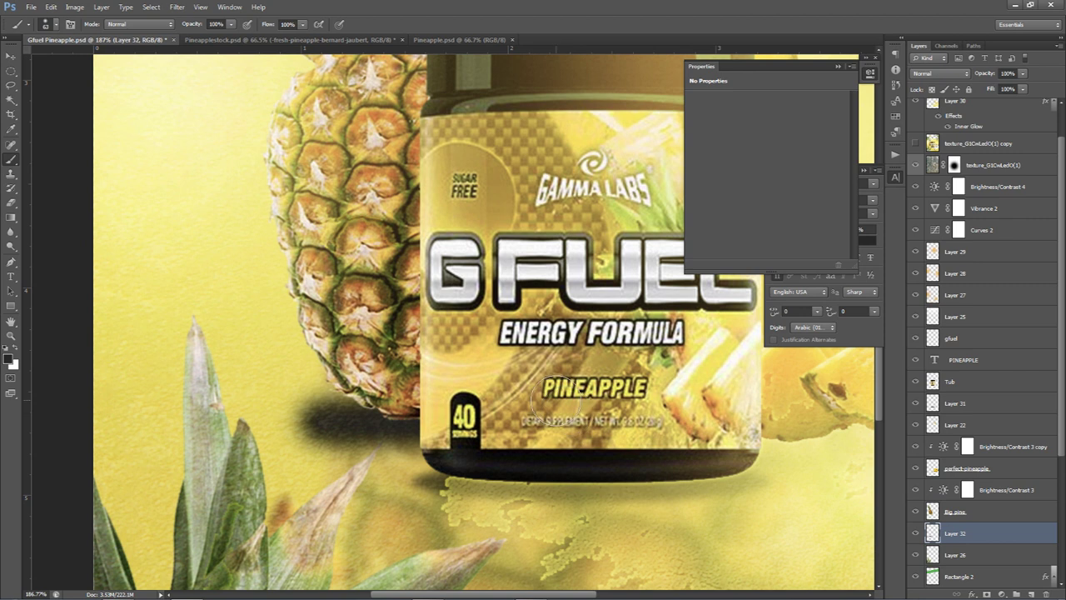
Reduce the opacity of the pineapple's shadow on Layer 32 to 46%.
click(1023, 74)
drag(997, 89, 994, 84)
key(v)
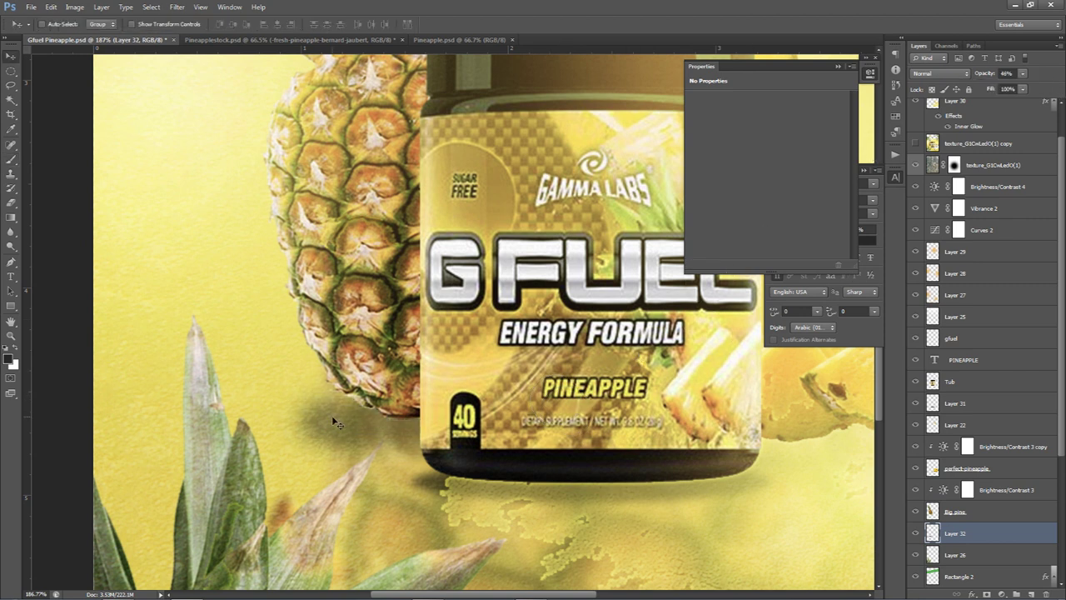
Add a Color Overlay to Layer 32 in dark olive 7c7638, derived from the poster's yellow background.
double_click(1000, 533)
click(742, 296)
click(933, 201)
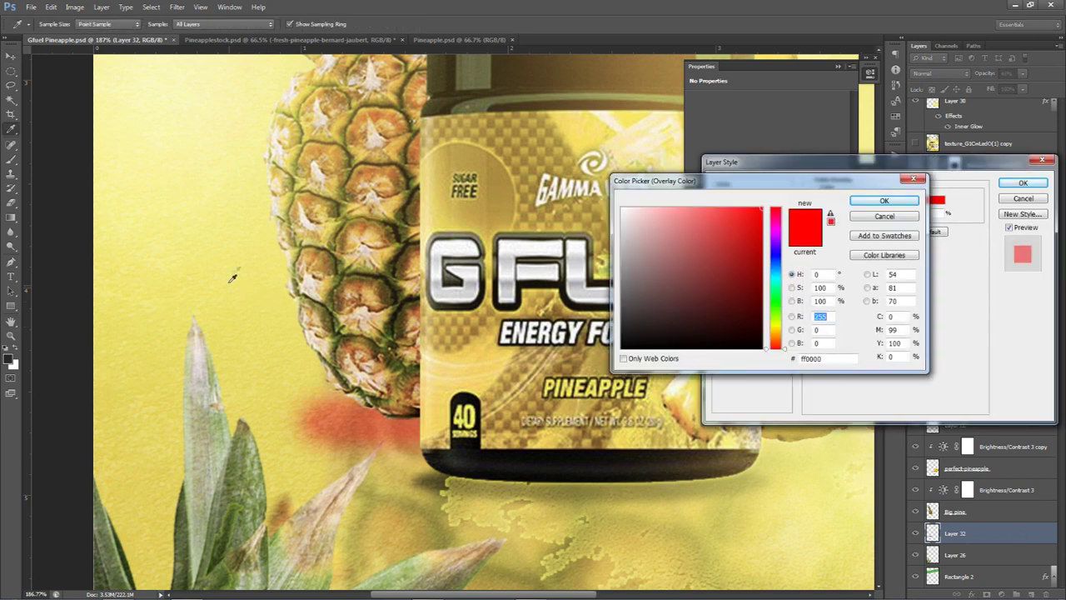
click(280, 262)
mouse_move(692, 218)
mouse_down()
mouse_move(723, 309)
mouse_move(704, 283)
mouse_move(679, 288)
mouse_move(698, 280)
mouse_up()
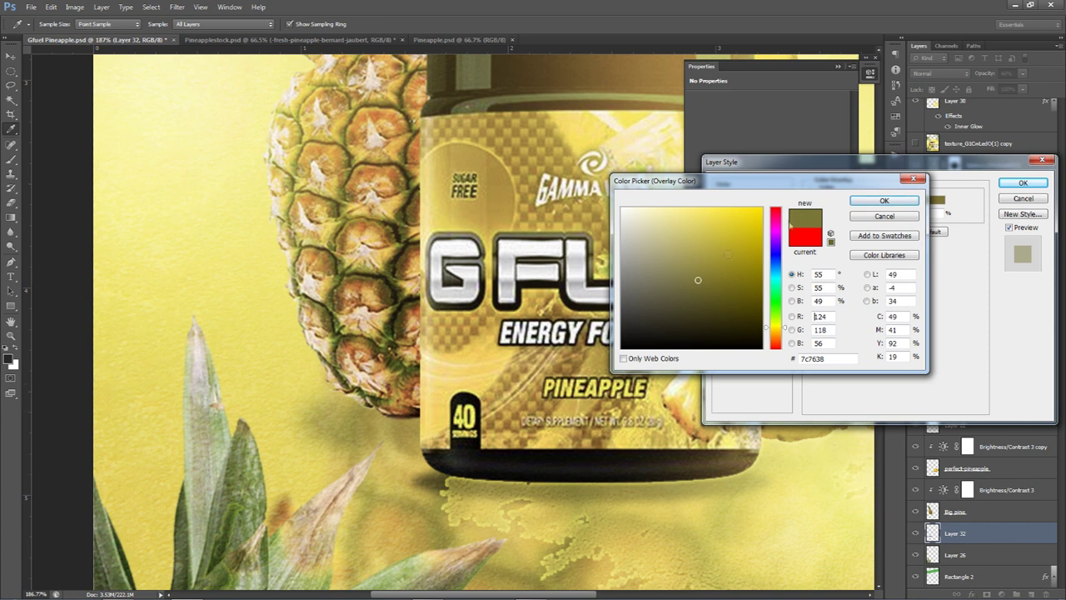
click(908, 202)
click(1022, 183)
scroll(617, 366, down, 5)
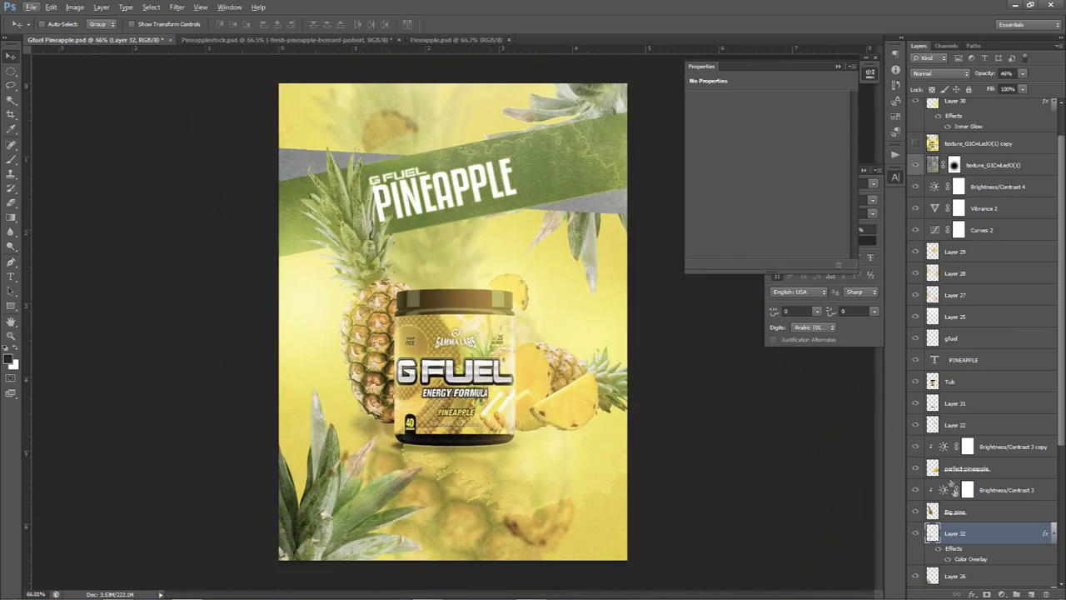
Add a Color Overlay to the tub's shadow on Layer 31 in dark olive 6f6a1d.
double_click(988, 404)
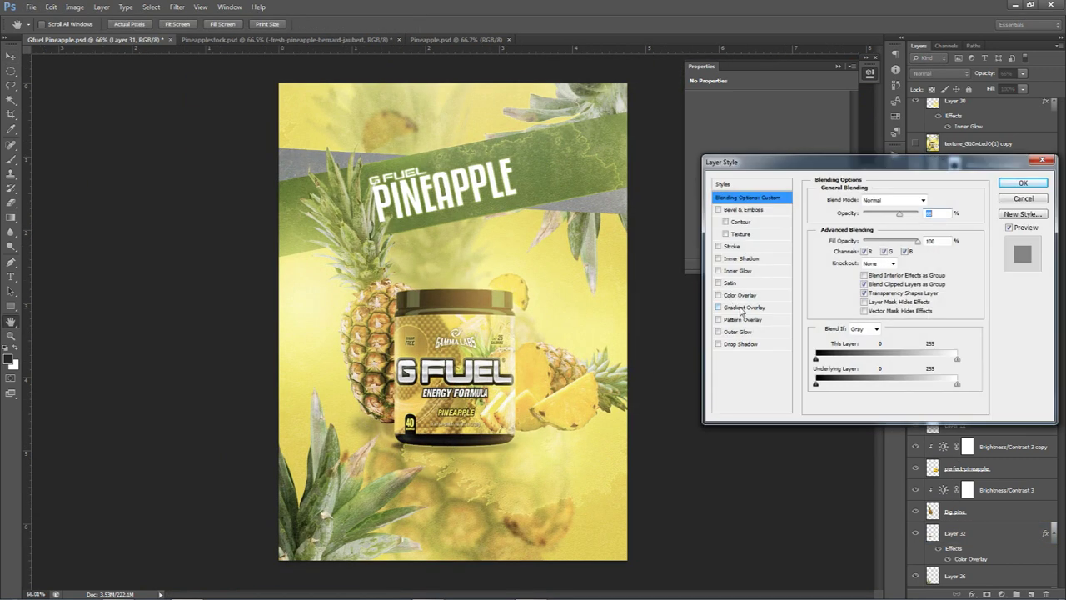
click(741, 297)
click(932, 202)
click(323, 360)
mouse_move(706, 236)
mouse_down()
mouse_move(731, 294)
mouse_move(726, 286)
mouse_up()
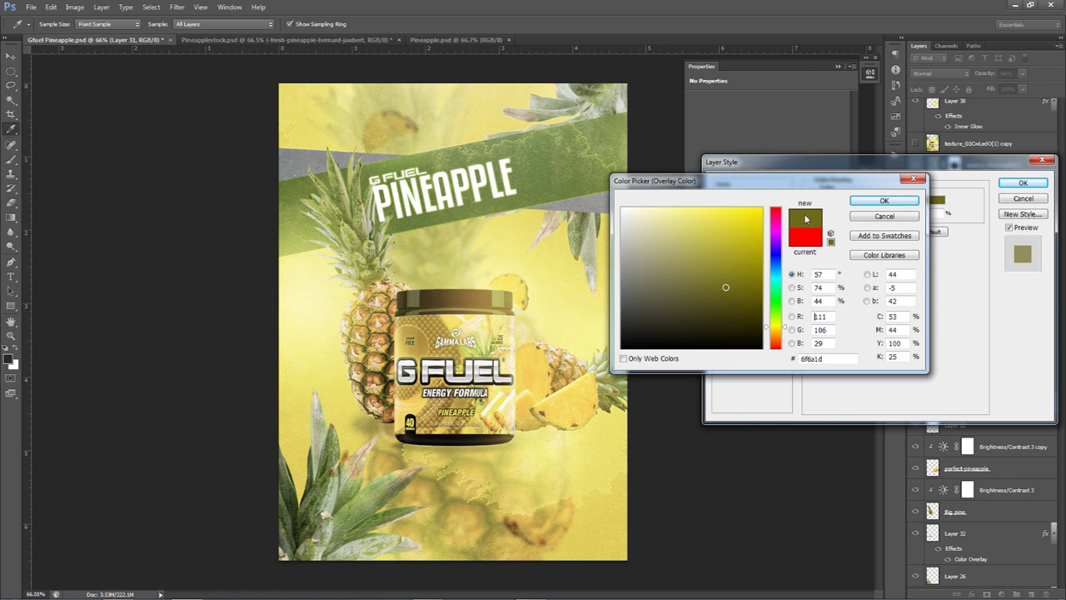
click(879, 200)
click(1023, 183)
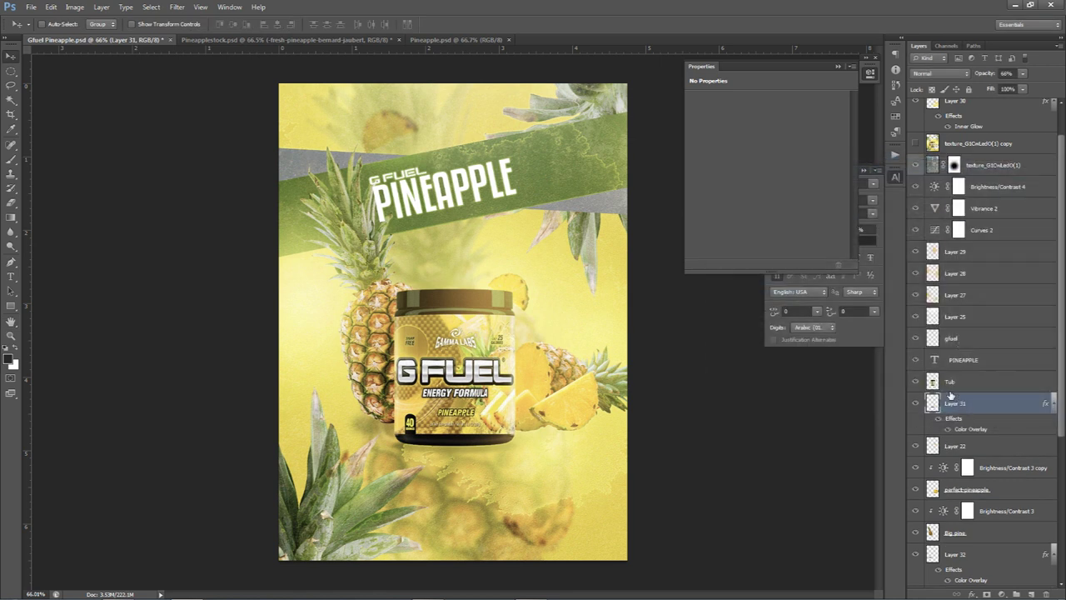
Paint a soft dark shadow beneath the small sliced pineapple on a new layer above Brightness/Contrast 3.
click(1000, 511)
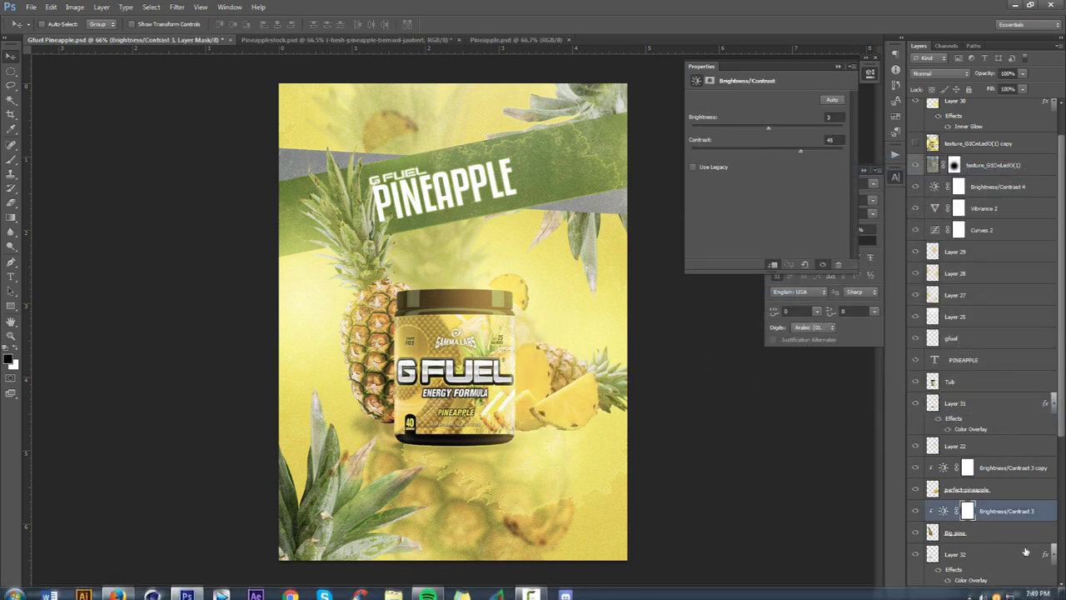
click(1031, 593)
key(b)
scroll(542, 409, up, 7)
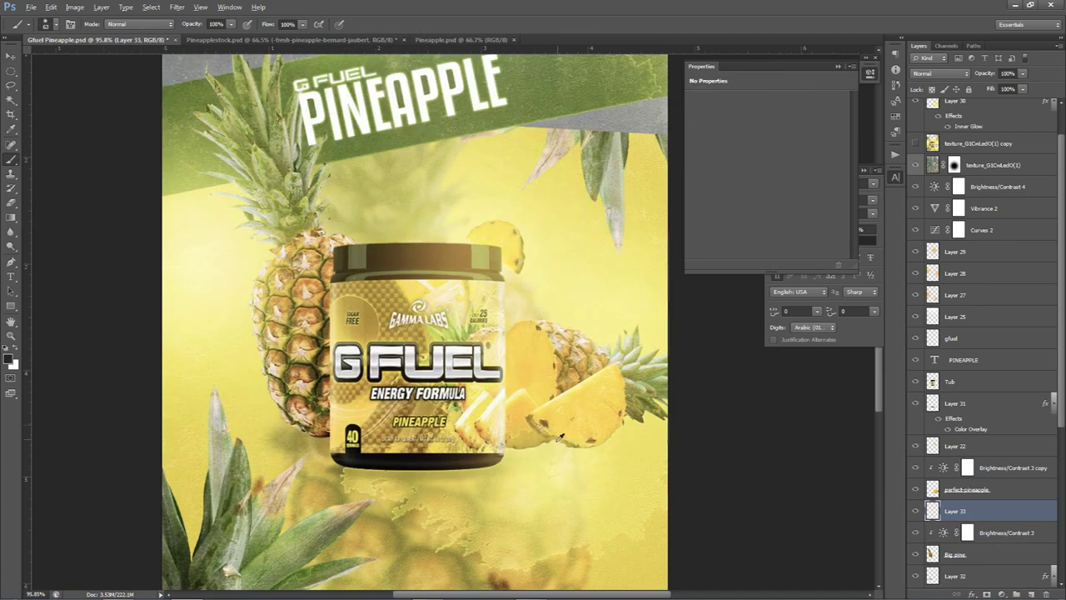
drag(500, 455, 669, 455)
scroll(674, 435, down, 6)
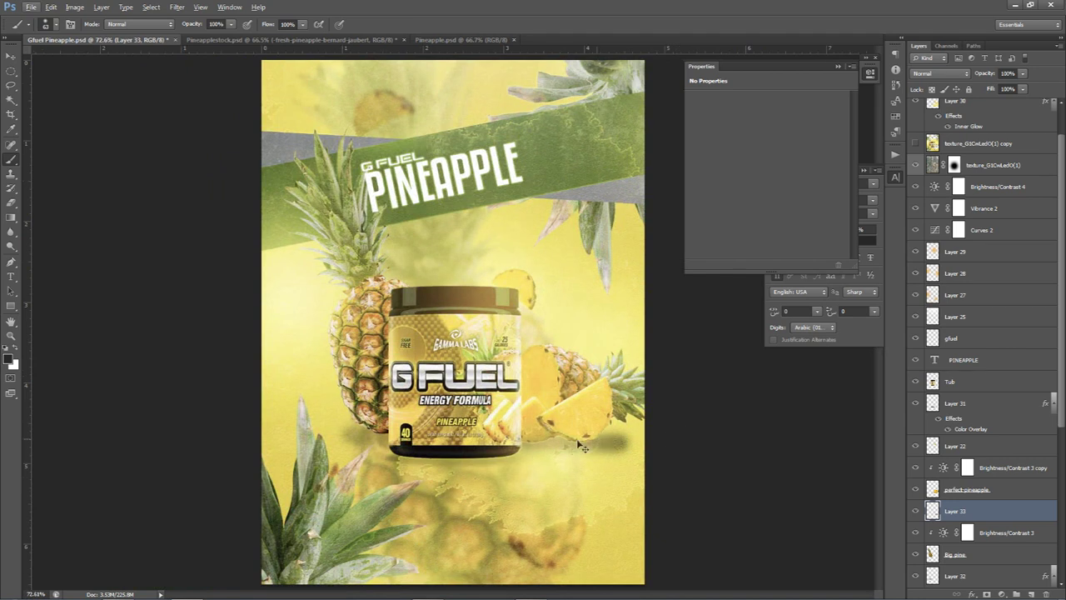
key(ctrl+z)
drag(518, 443, 618, 442)
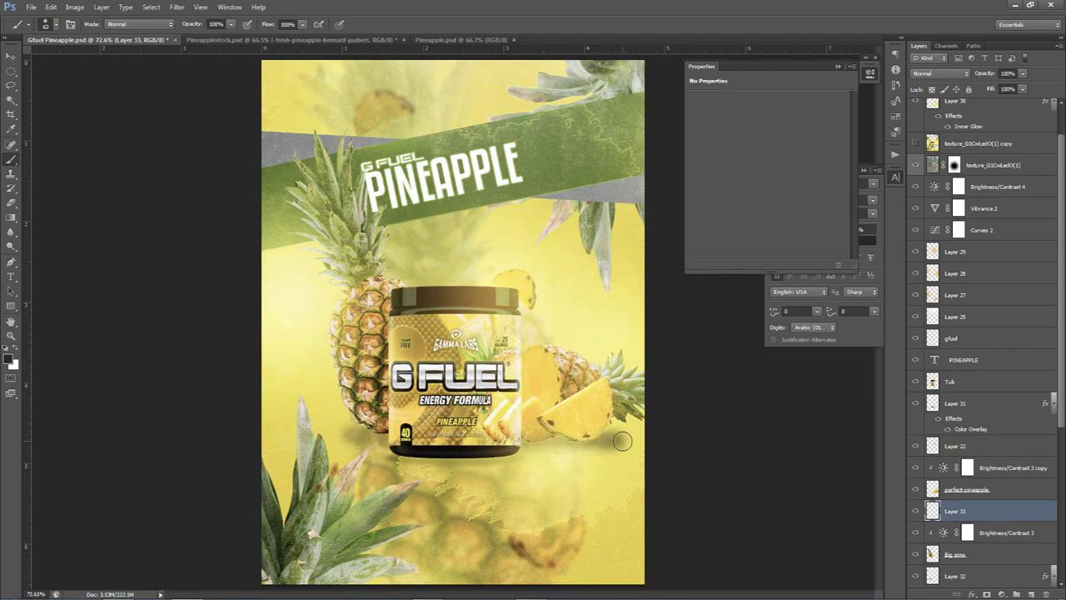
Soften the outer end of the small pineapple's shadow on Layer 33 with a large eraser.
key(e)
mouse_move(639, 461)
mouse_down()
mouse_move(647, 475)
mouse_move(681, 447)
mouse_up()
key(ctrl+z)
key(ctrl+z)
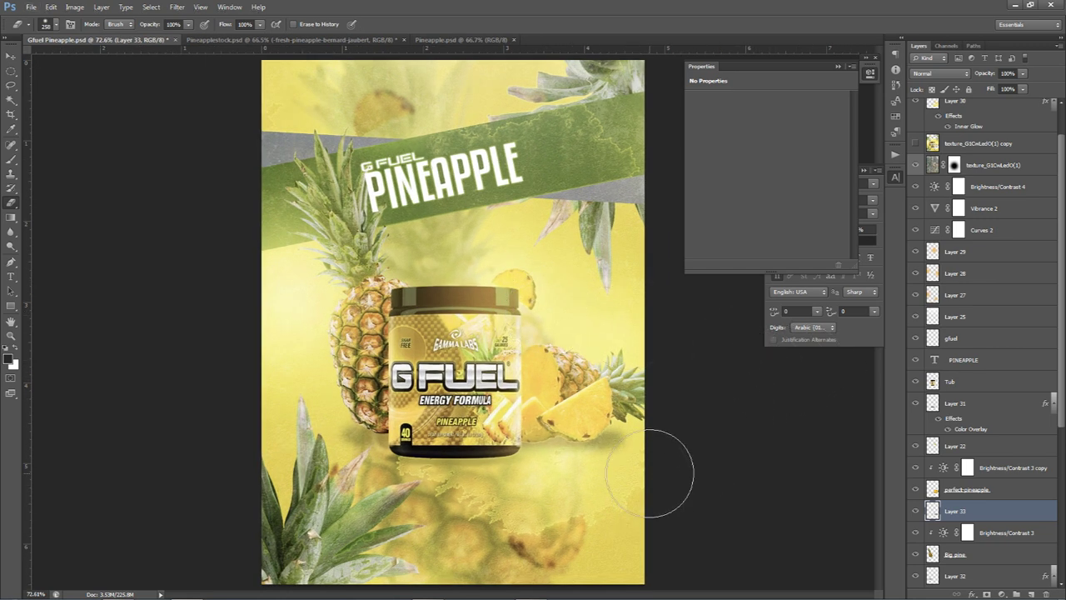
Add a Color Overlay to the small pineapple's shadow on Layer 33 in olive 898121.
double_click(1001, 512)
click(740, 295)
click(933, 200)
click(599, 315)
mouse_move(689, 239)
mouse_down()
mouse_move(732, 288)
mouse_move(728, 273)
mouse_up()
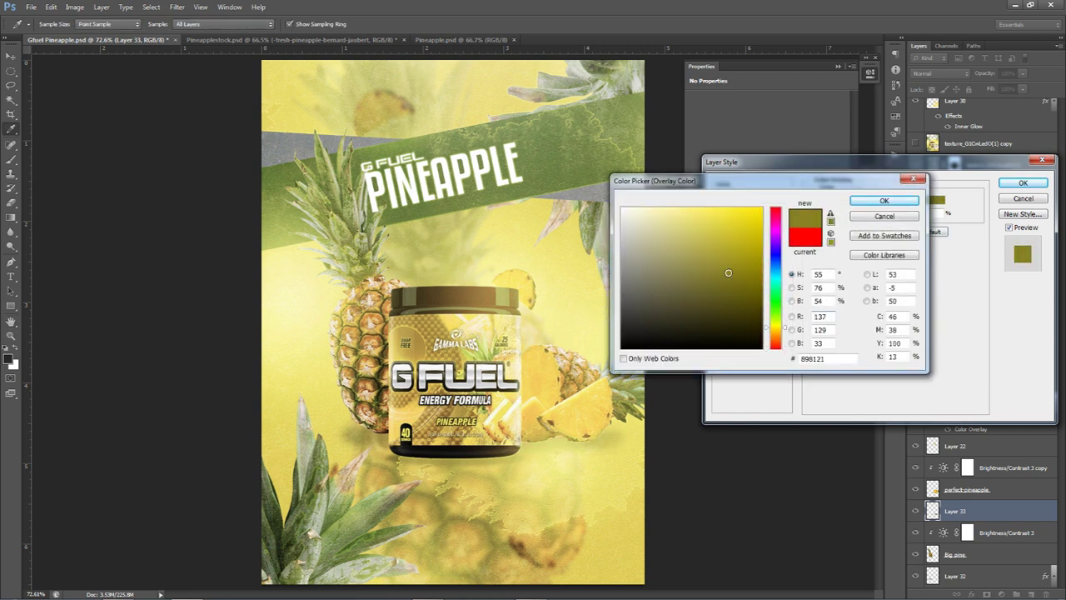
click(885, 200)
click(1023, 183)
key(v)
key(ctrl+minus)
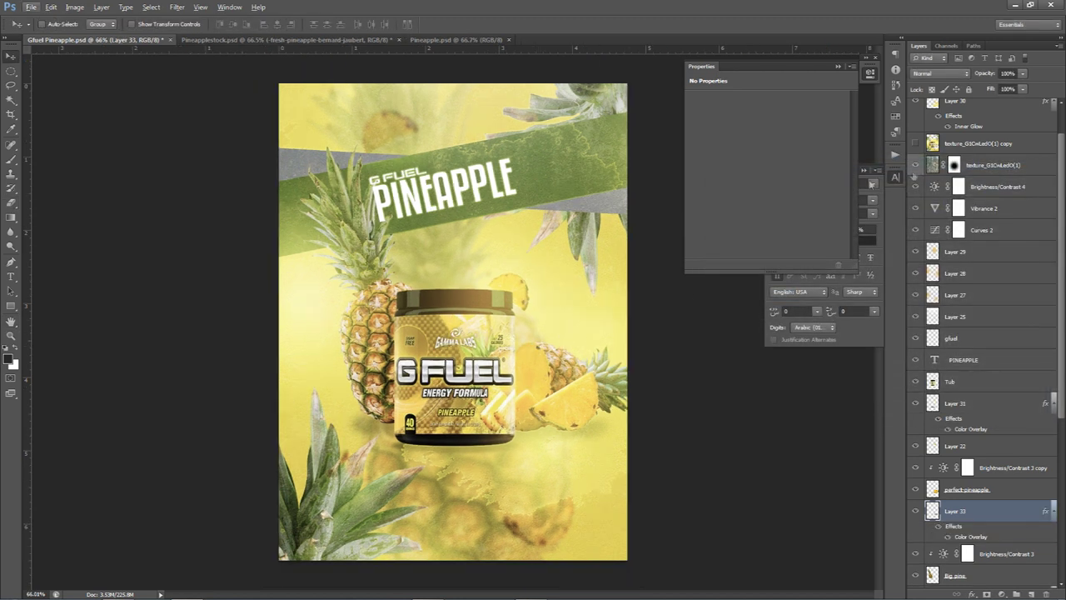
Try to erase the Layer 30 glow around the PINEAPPLE title with a large soft eraser.
scroll(433, 197, up, 3)
scroll(433, 196, up, 2)
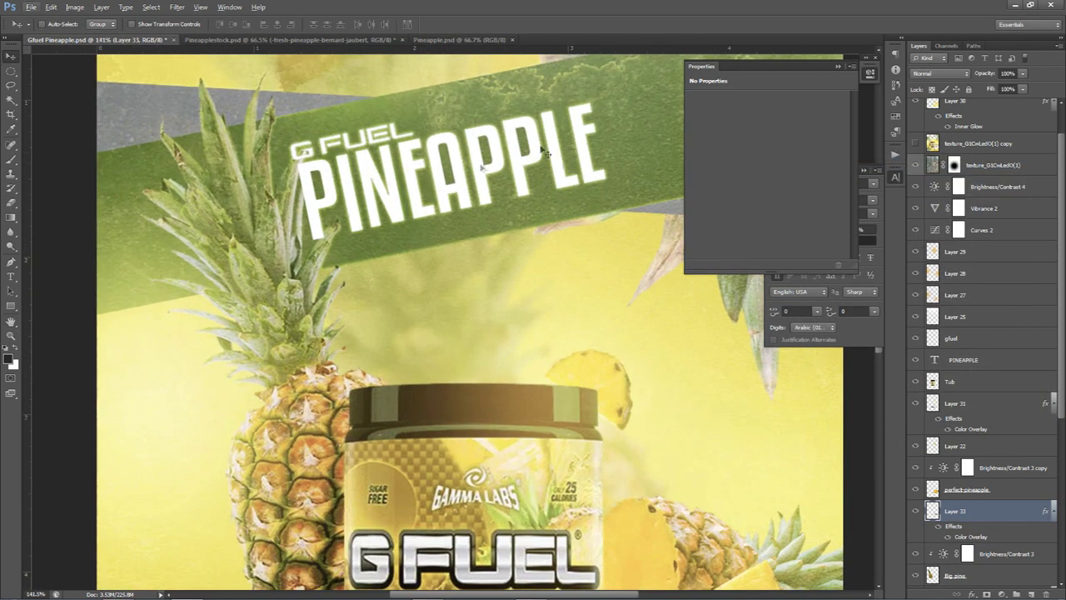
scroll(950, 193, up, 1)
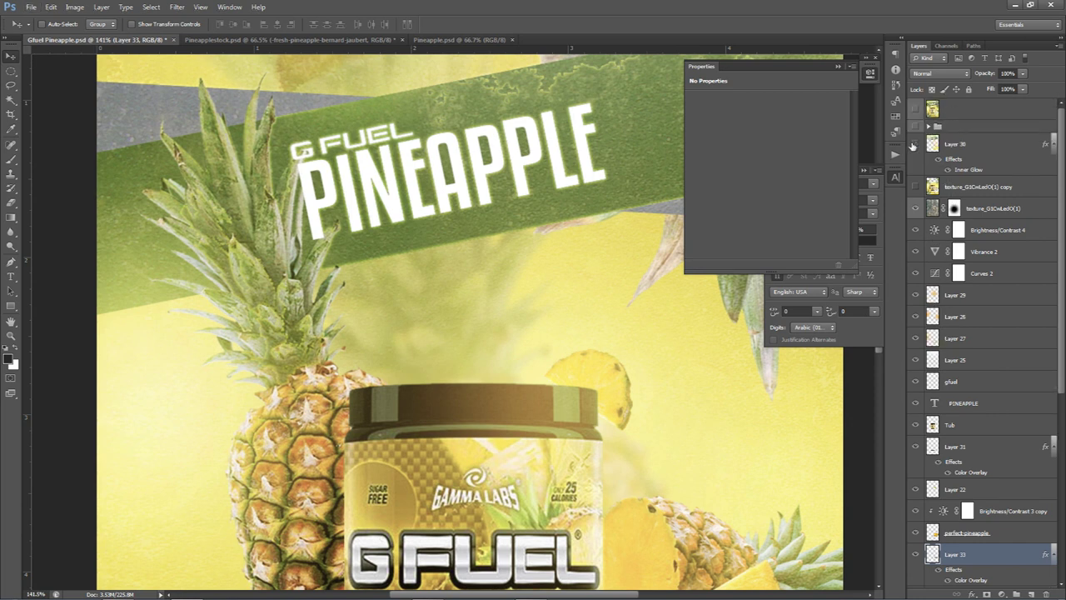
click(958, 144)
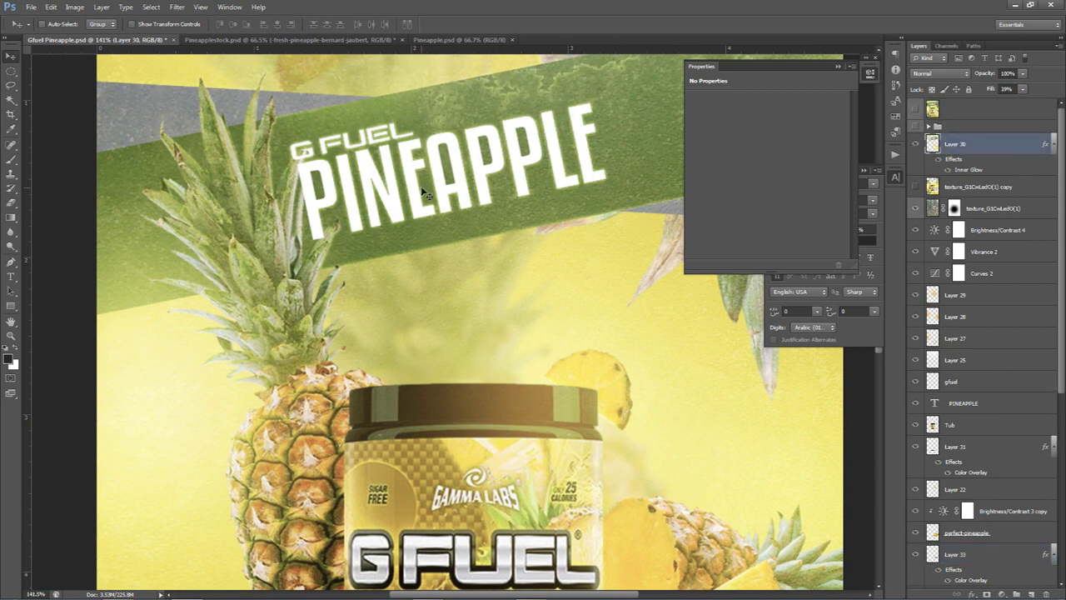
key(b)
alt+right_click(396, 175)
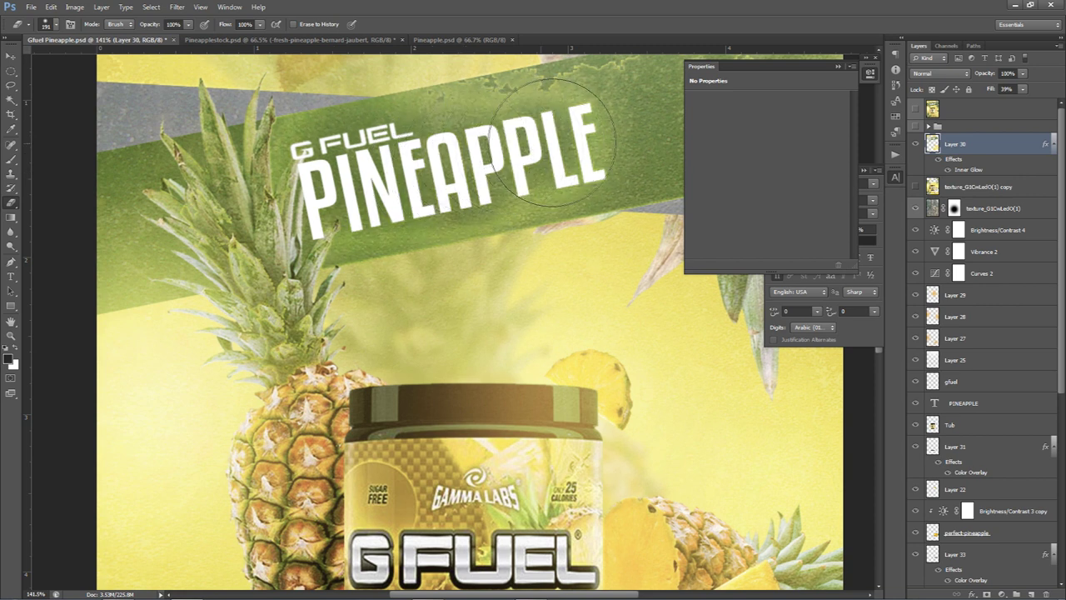
key(ctrl+0)
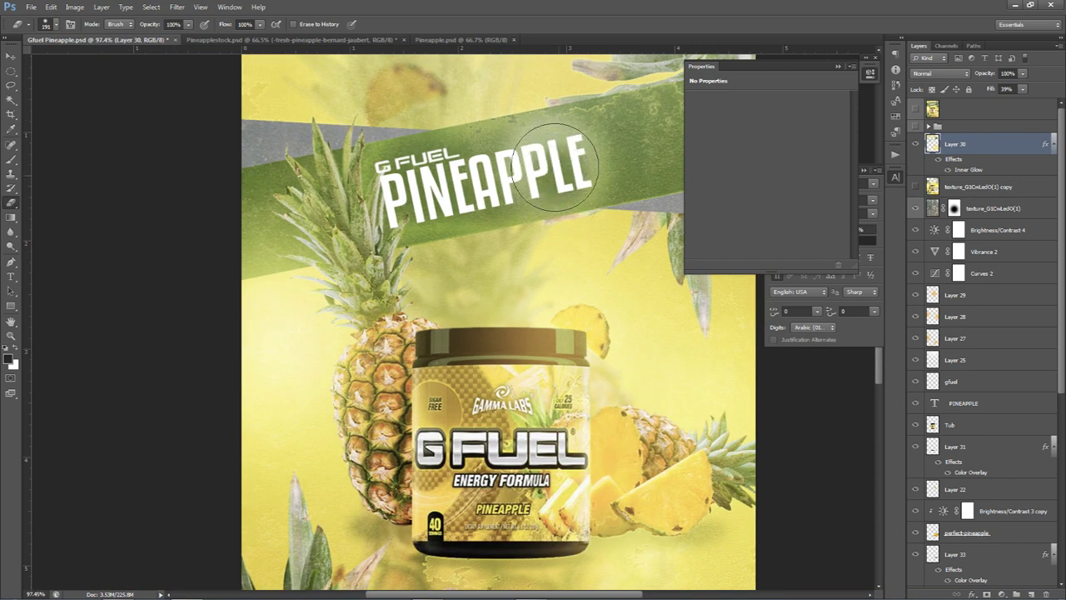
scroll(574, 239, down, 6)
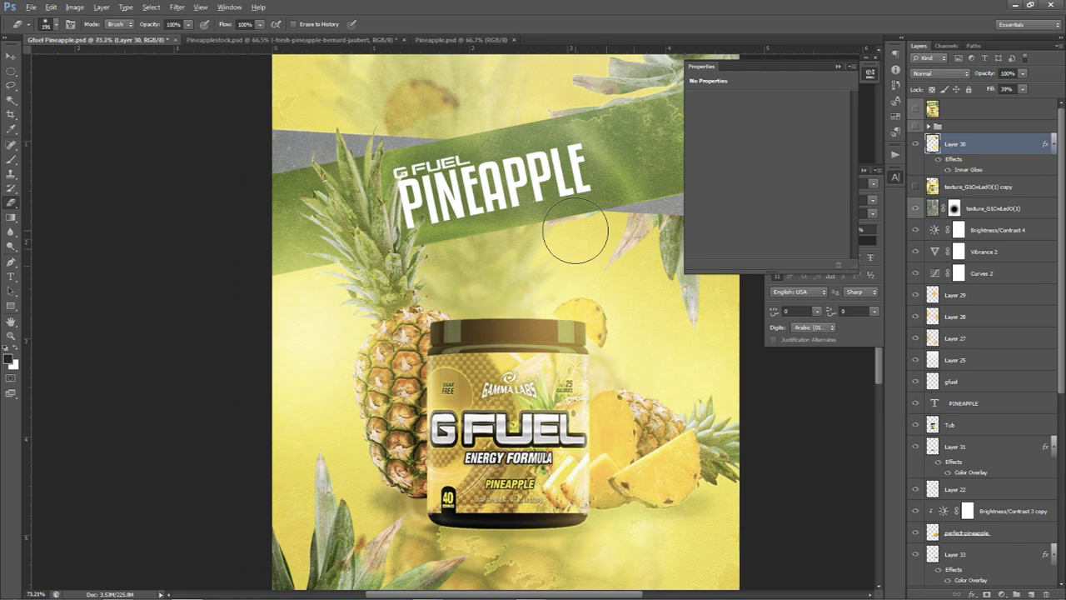
key(ctrl+plus)
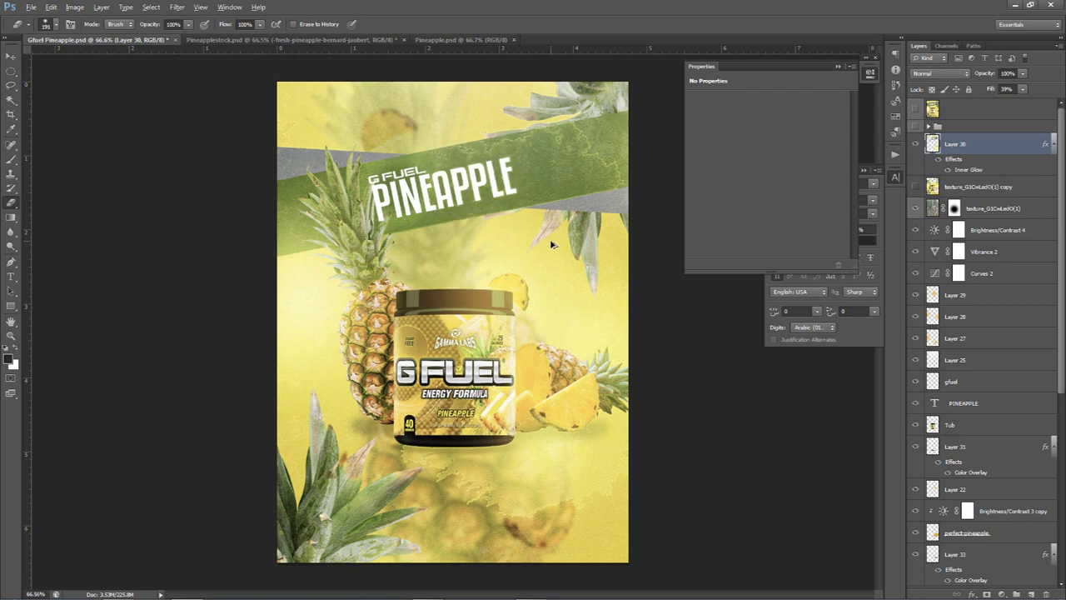
Try to move the gfuel and PINEAPPLE layers above Layer 30 and compare the title with Layer 30 hidden.
click(964, 403)
key(v)
shift+click(965, 383)
drag(992, 383, 960, 142)
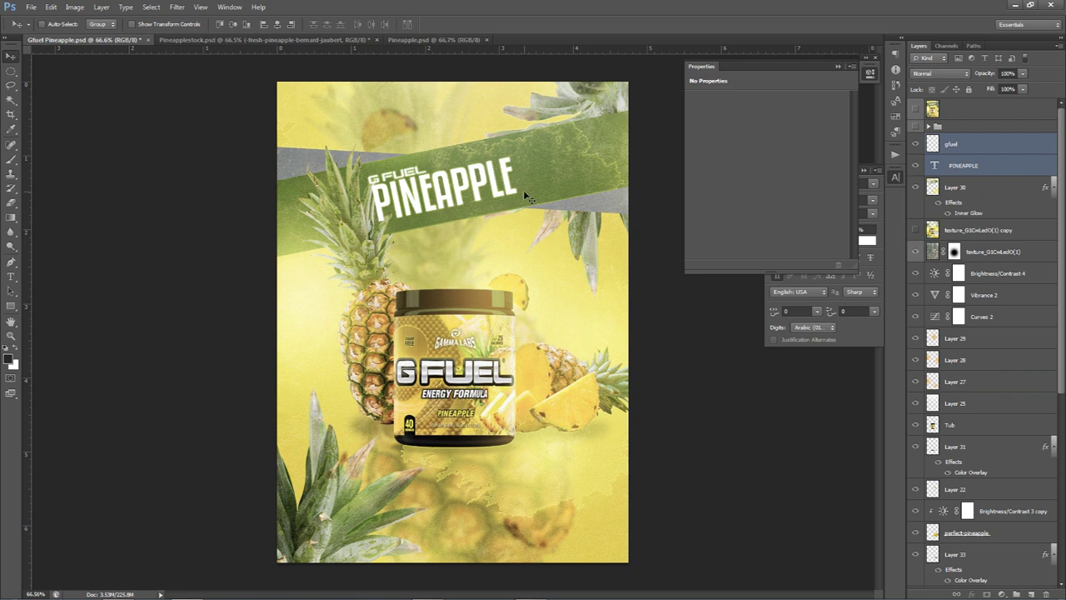
click(916, 189)
click(917, 189)
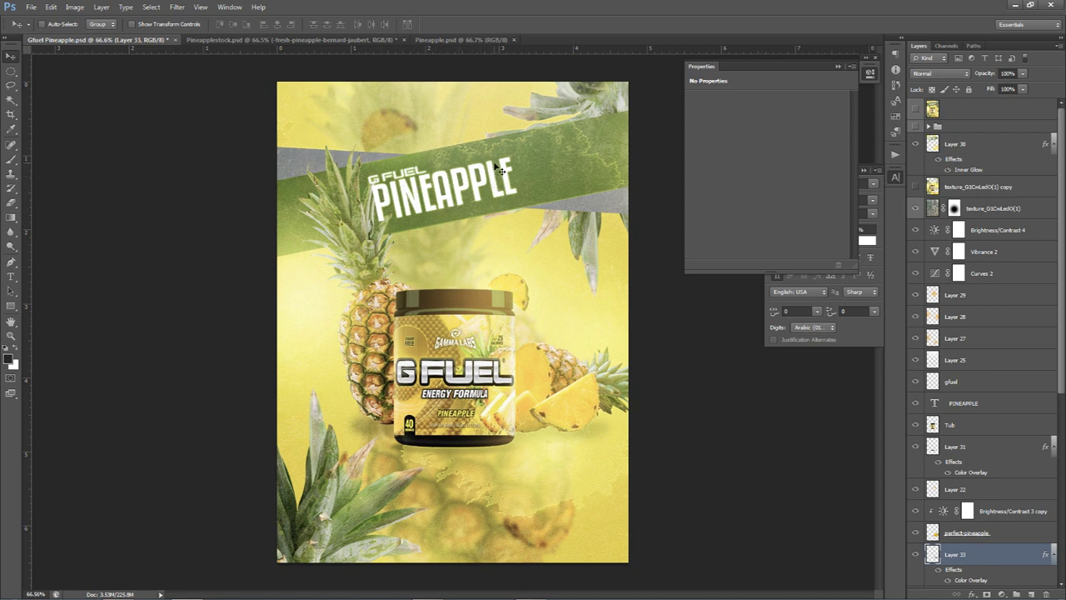
Paint a soft white haze around the poster's edges and corners with a large brush on a new layer above Layer 30.
click(950, 151)
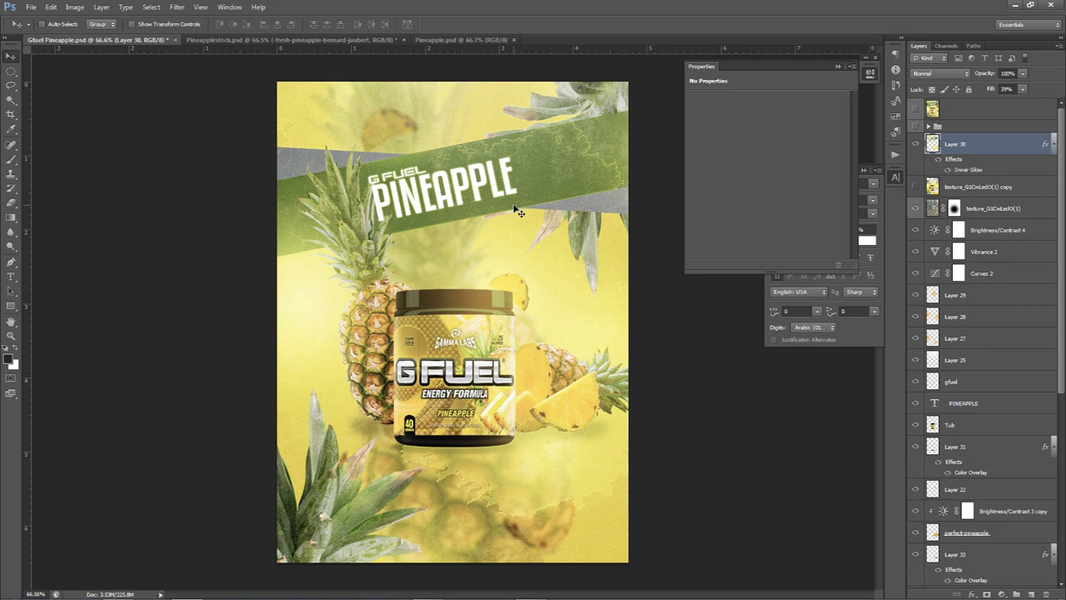
click(1033, 593)
key(b)
alt+click(461, 187)
drag(457, 274, 629, 268)
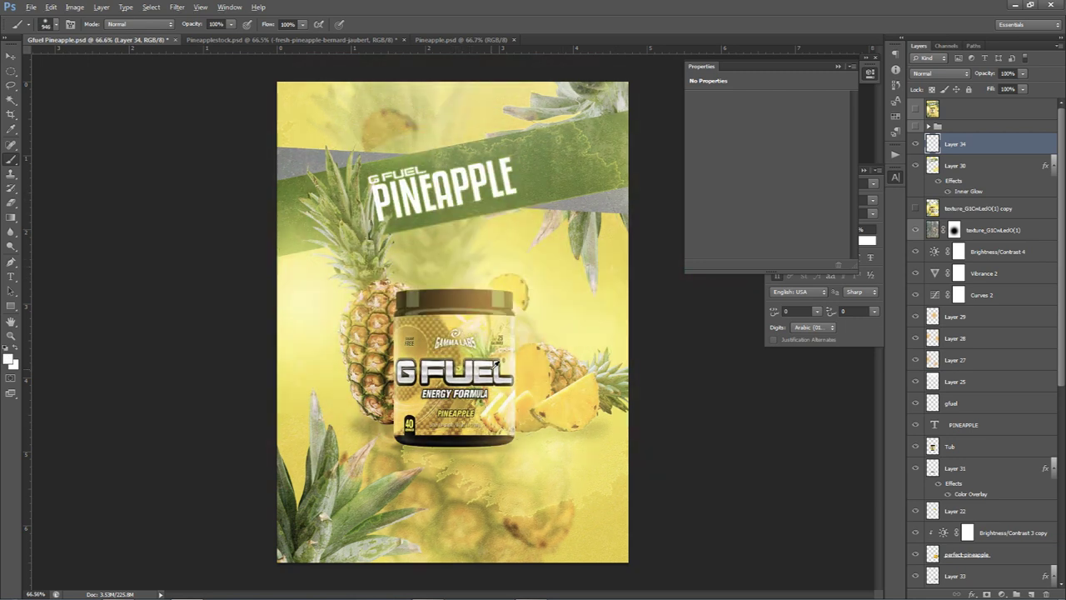
scroll(496, 364, down, 3)
drag(484, 379, 543, 378)
drag(460, 356, 419, 350)
scroll(454, 321, up, 1)
scroll(454, 320, down, 1)
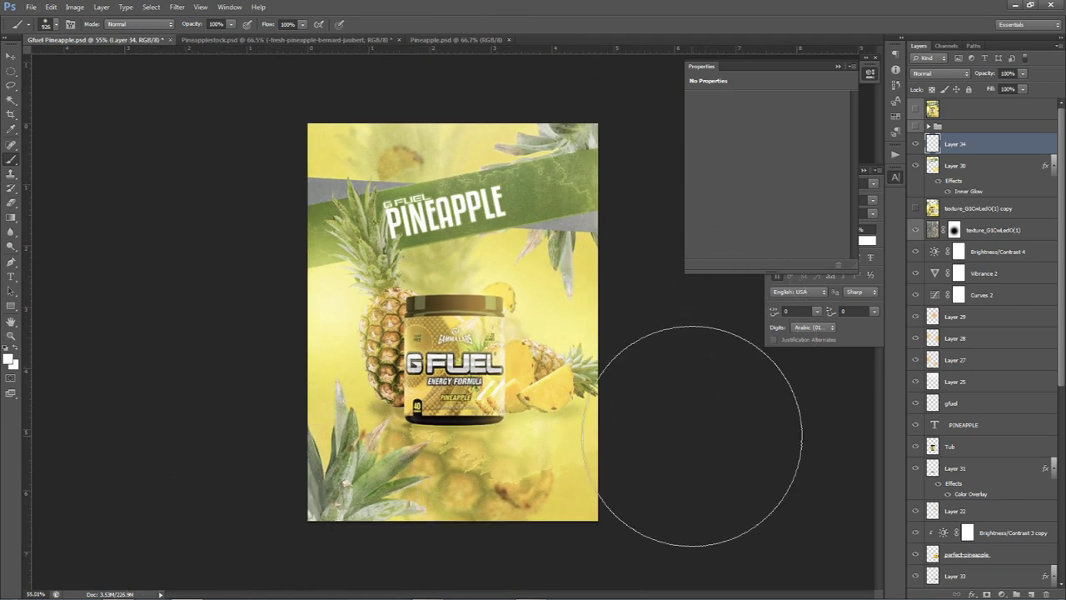
drag(309, 238, 185, 187)
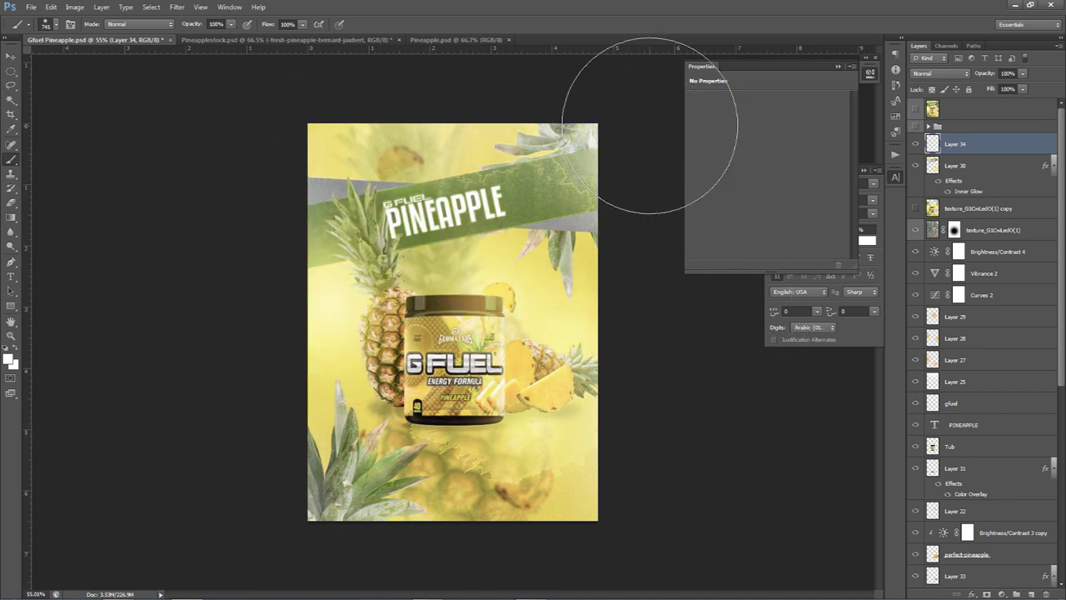
scroll(500, 388, up, 1)
scroll(487, 405, up, 1)
Reduce the opacity of the white haze on Layer 34 to 51%.
click(1023, 74)
drag(1027, 85, 995, 85)
key(v)
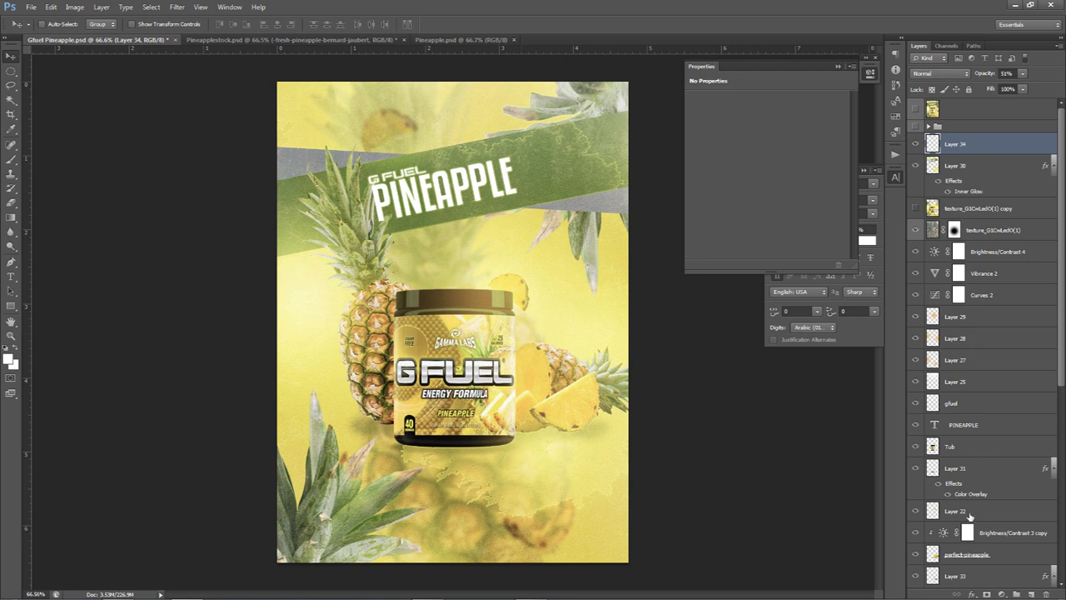
Wear away parts of the green title band on Rectangle 2 with a grunge-textured eraser brush.
scroll(972, 452, down, 5)
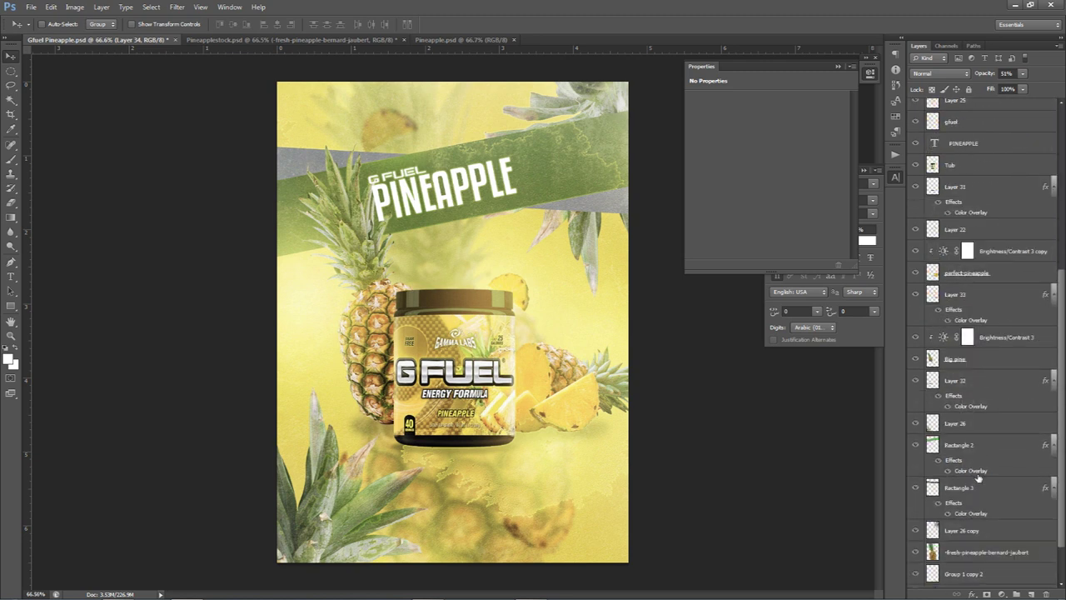
click(971, 446)
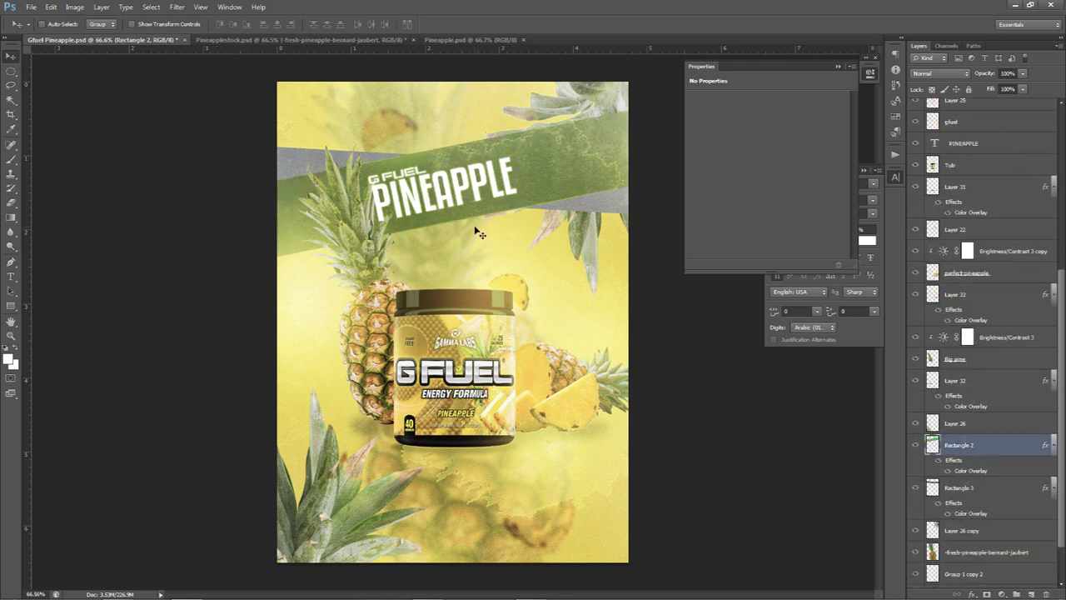
key(e)
right_click(488, 266)
click(556, 364)
click(579, 343)
click(589, 344)
click(581, 344)
mouse_move(437, 269)
mouse_down()
mouse_move(466, 273)
mouse_move(339, 258)
mouse_up()
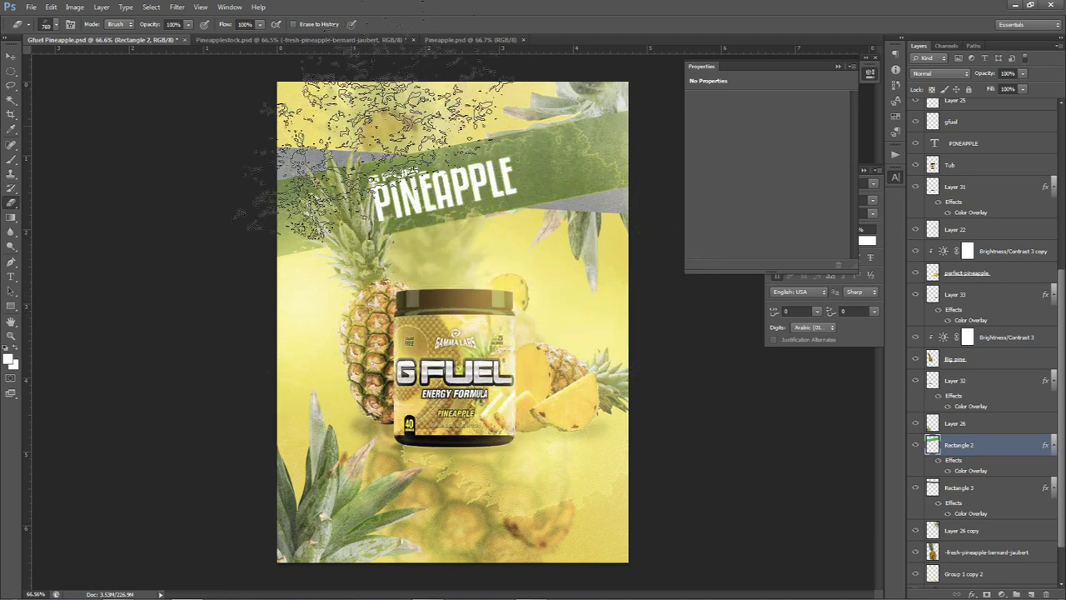
key(ctrl+z)
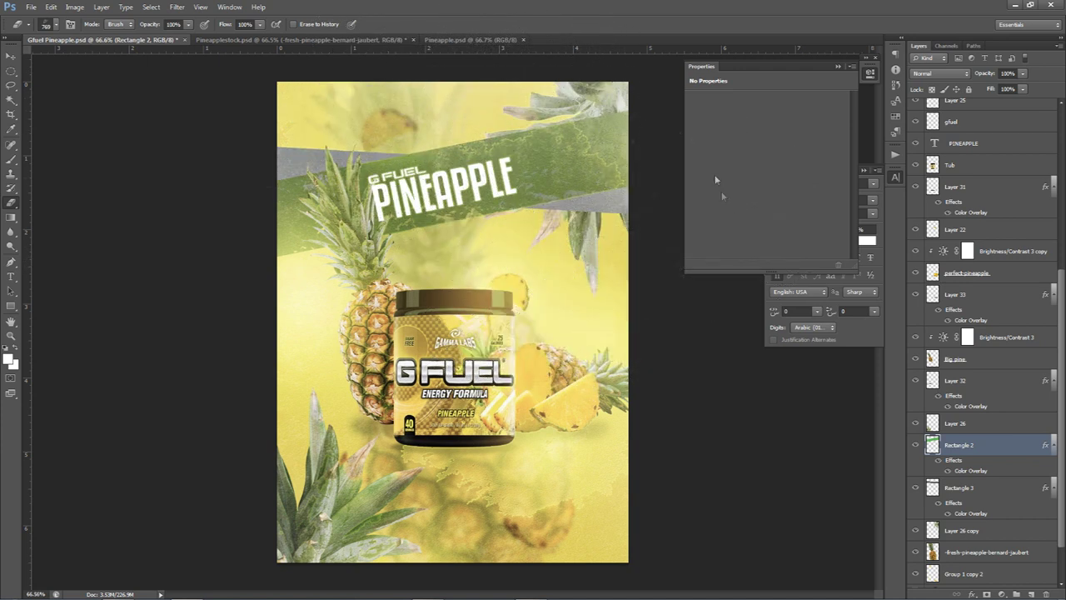
mouse_move(578, 214)
mouse_down()
mouse_move(548, 213)
mouse_move(635, 187)
mouse_up()
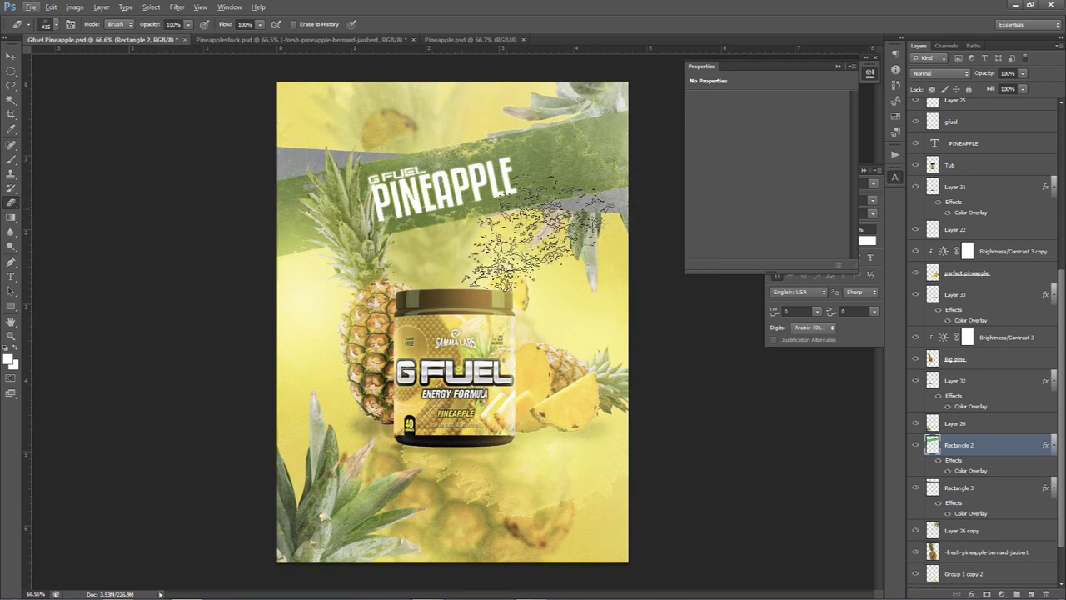
key(v)
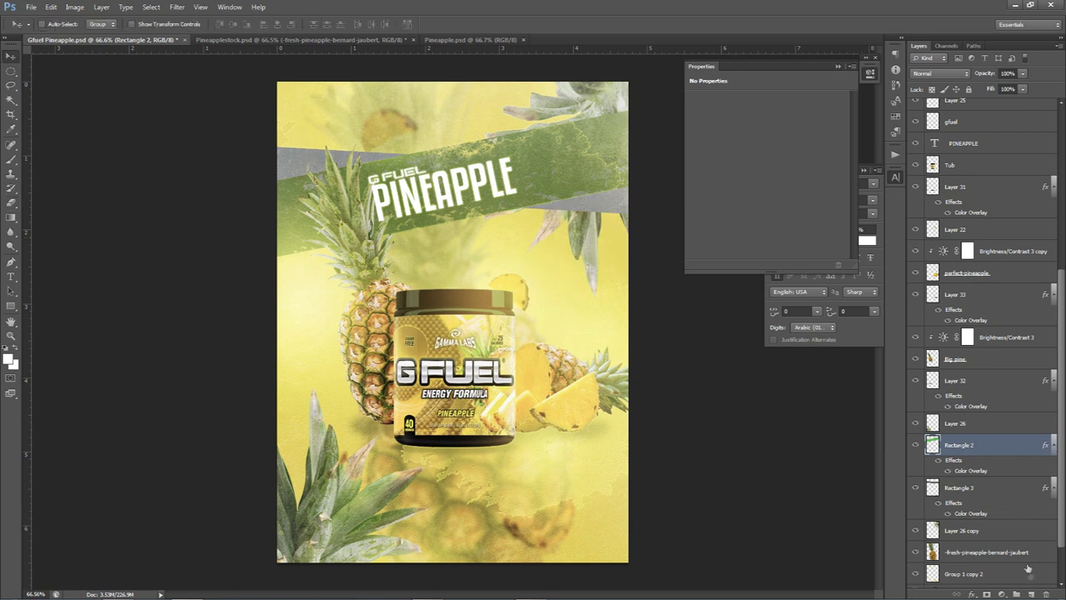
Try stamping a white halftone dot pattern in the poster's lower-right corner with brush 1611 on a new layer above Rectangle 2.
click(1031, 593)
key(b)
right_click(520, 318)
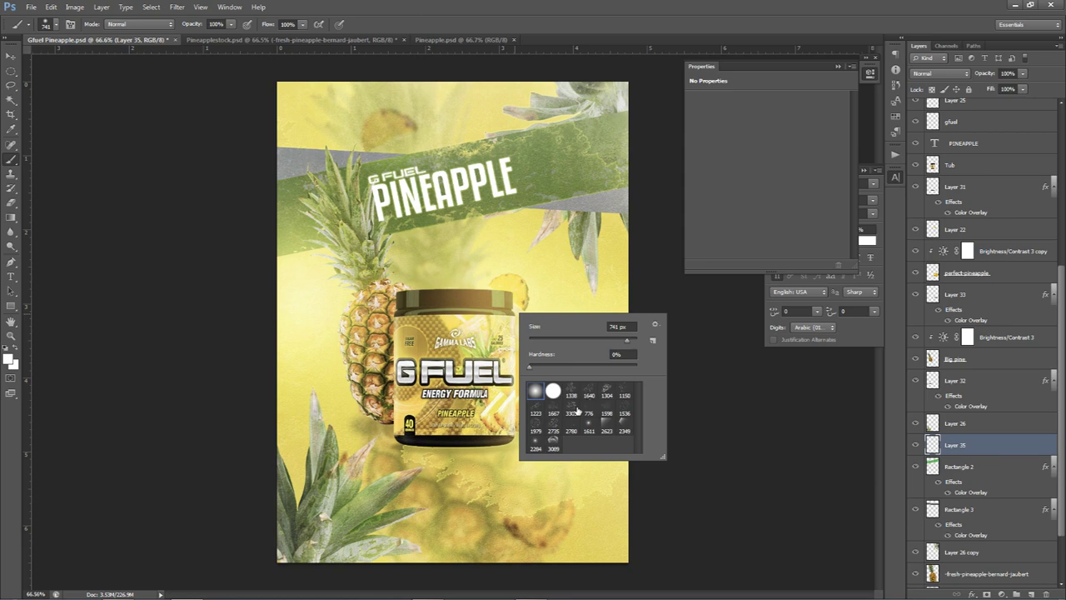
click(591, 429)
click(417, 447)
key(ctrl+z)
click(690, 452)
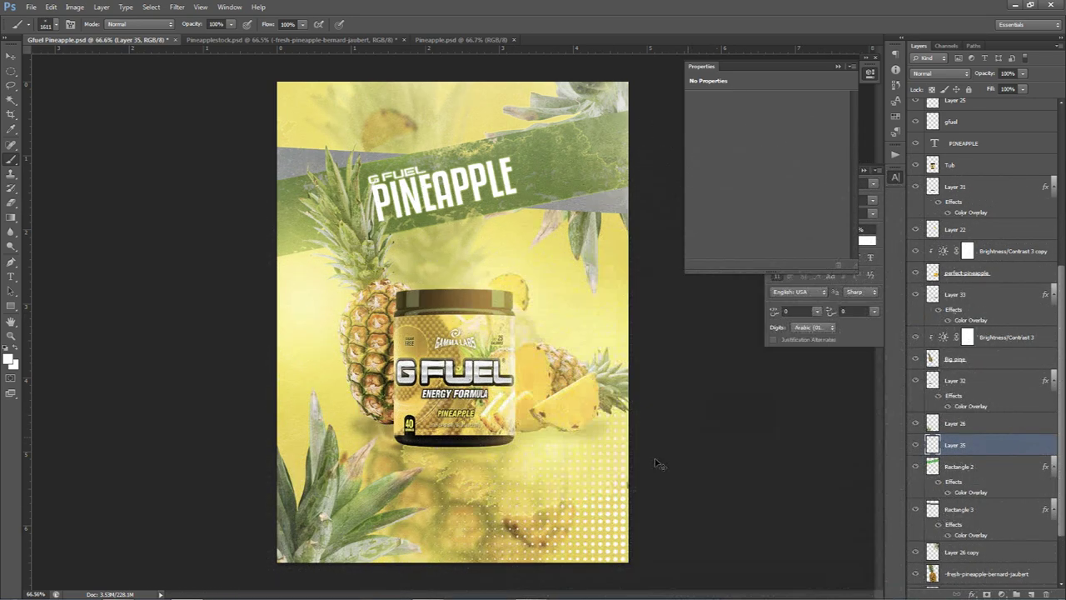
key(ctrl+z)
click(749, 445)
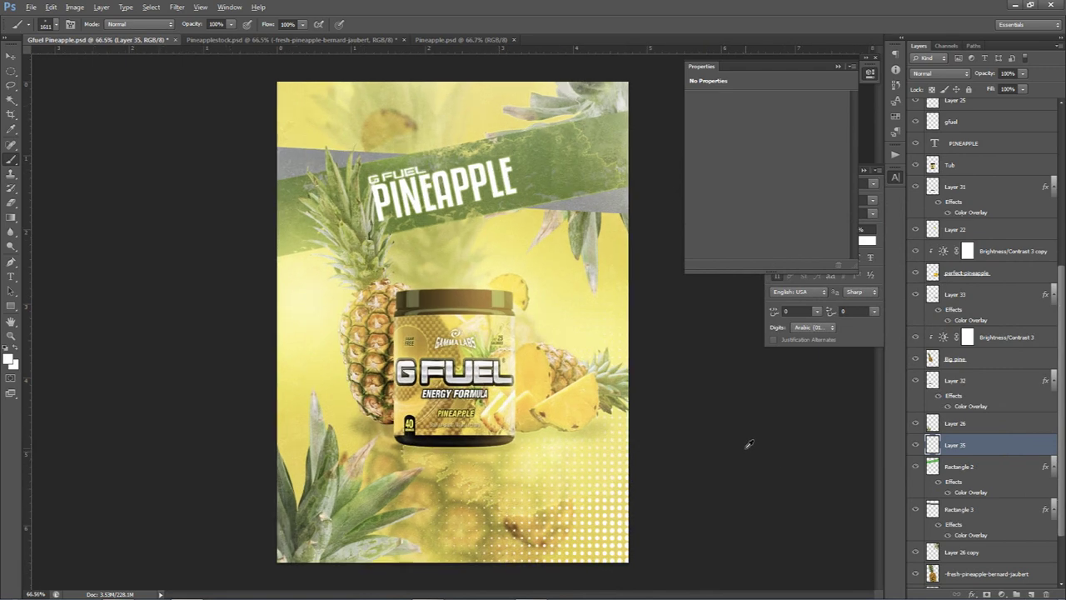
Try a different blend mode and reduced opacity on the halftone dots of Layer 35, and delete the layer.
click(154, 146)
click(940, 73)
click(920, 219)
drag(1023, 73, 1000, 88)
click(958, 449)
key(Delete)
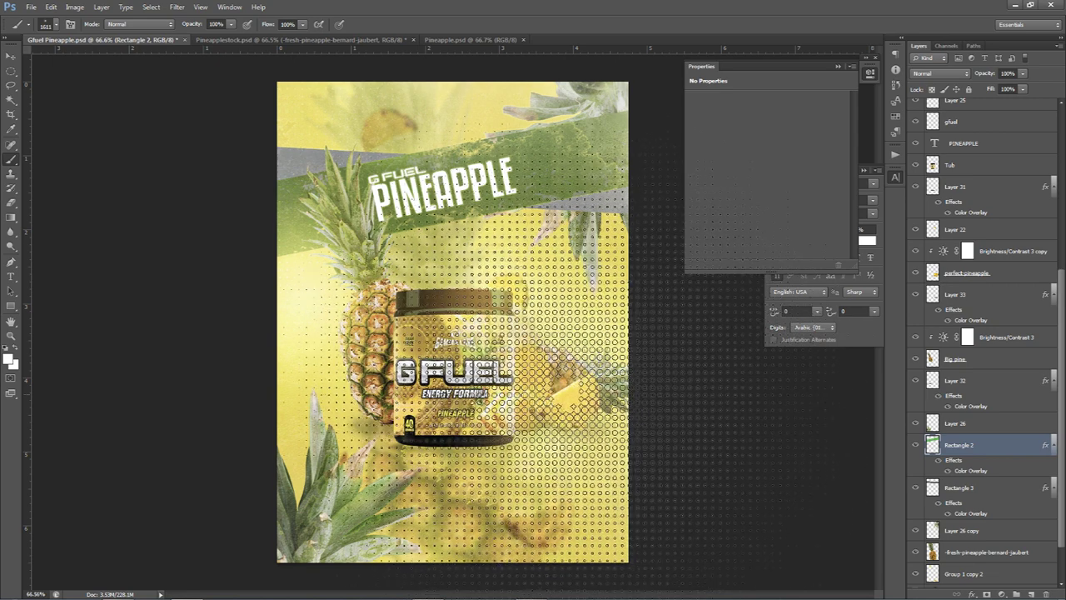
key(v)
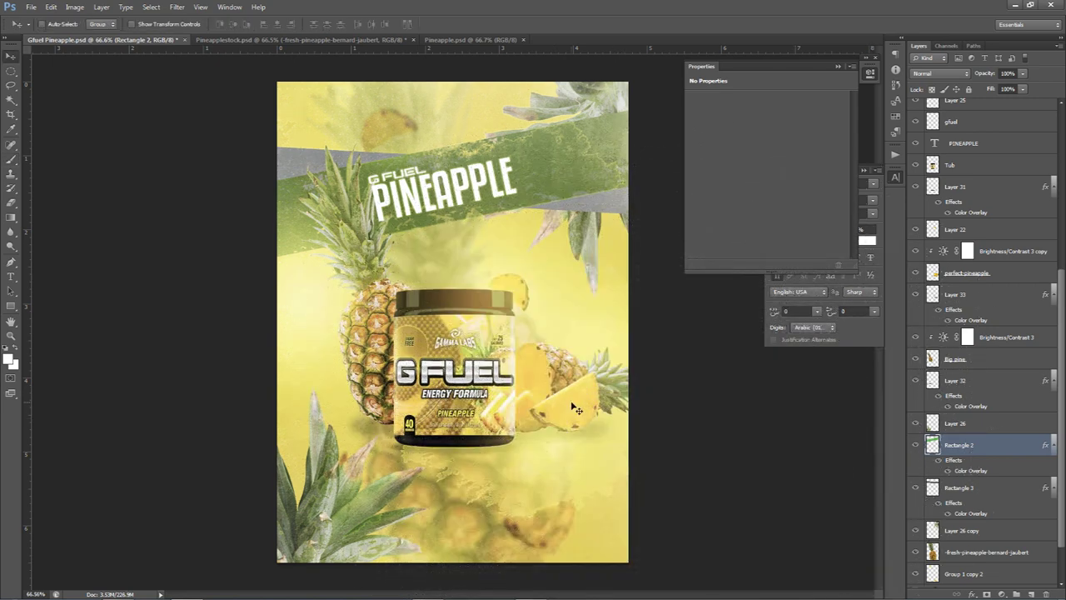
scroll(575, 409, down, 1)
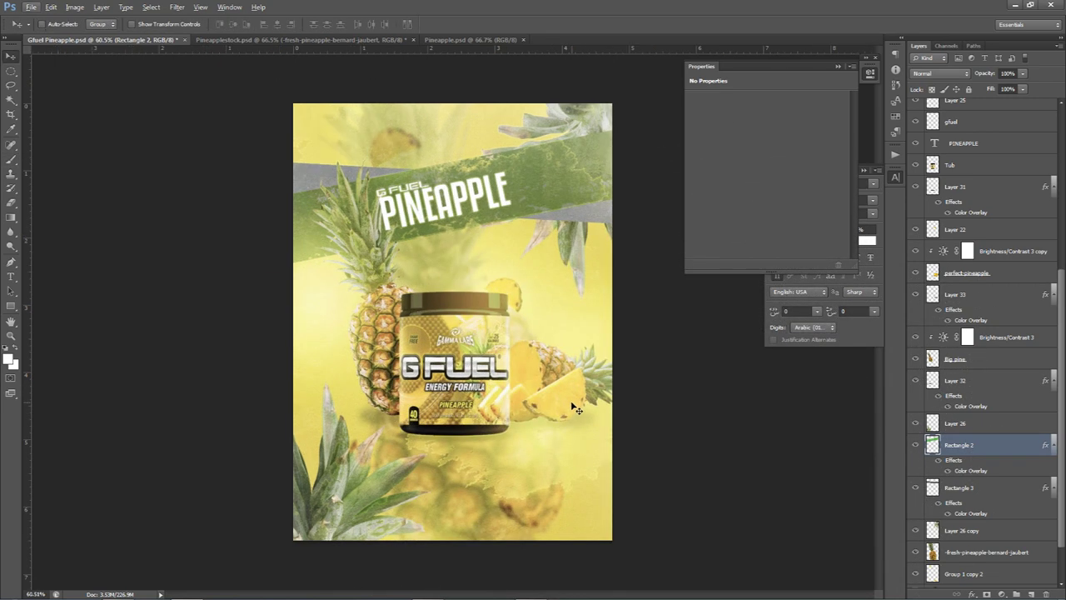
scroll(574, 408, up, 1)
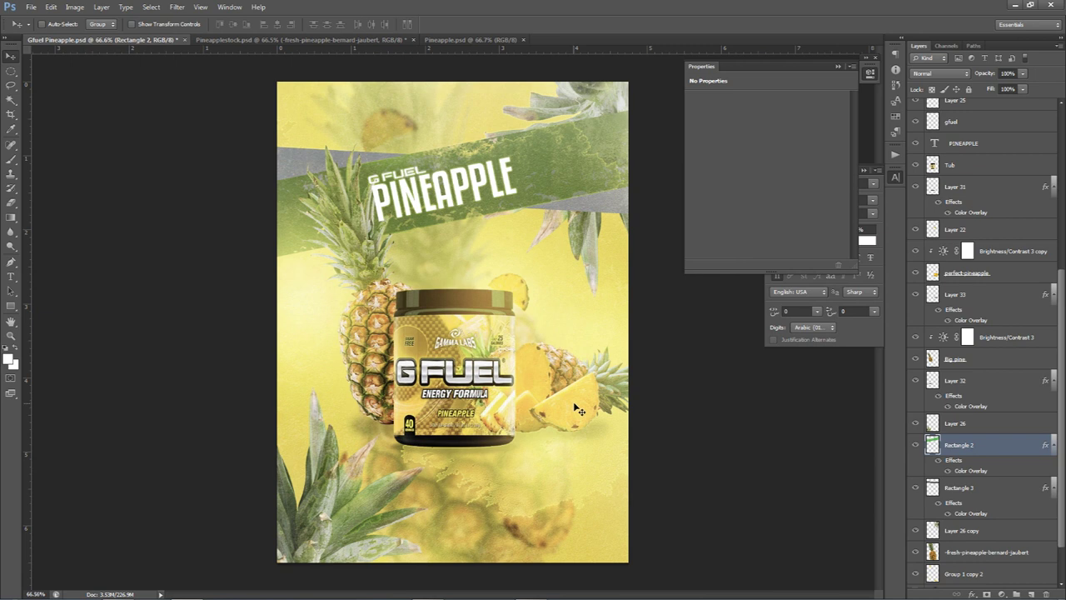